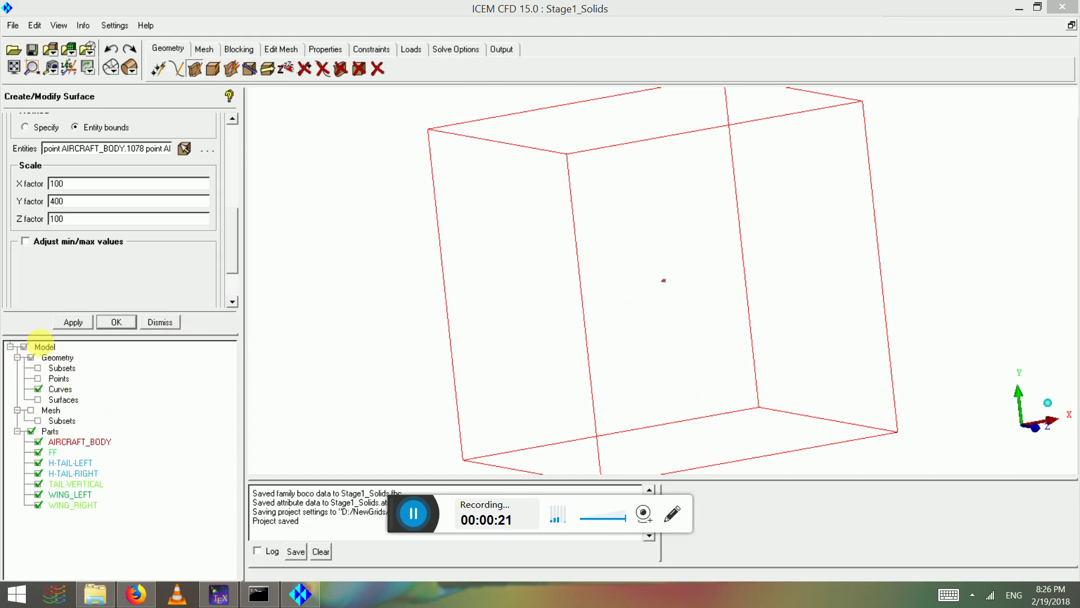
# Step: Hide the FF far-field part and examine the aircraft's wireframe curves, including wings, fuselage and tail, from several angles
pyautogui.click(38, 452)
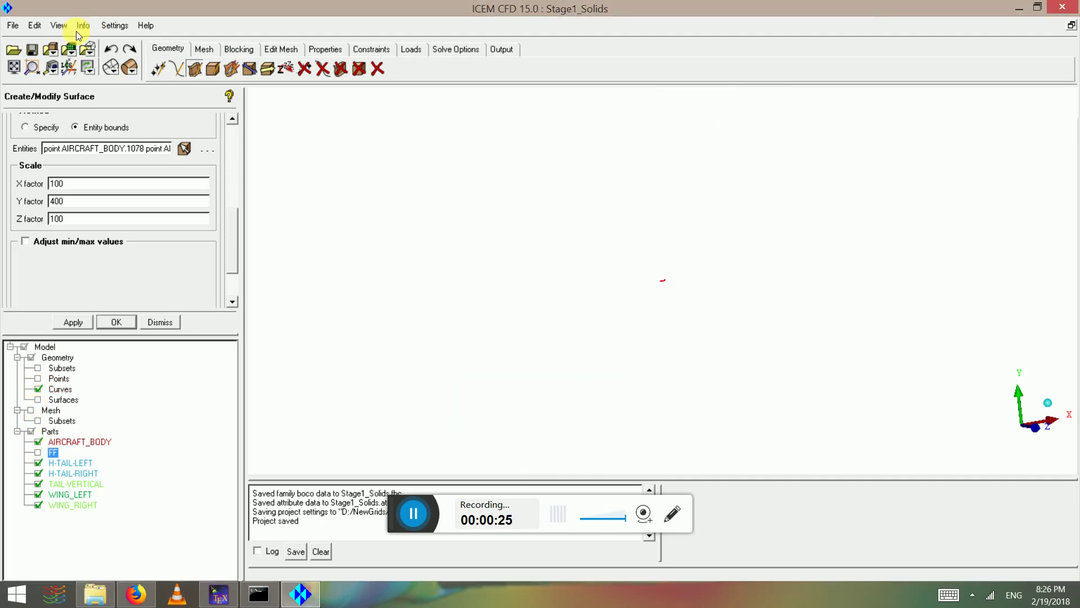
pyautogui.click(11, 67)
pyautogui.moveTo(755, 391); pyautogui.dragTo(529, 380)
pyautogui.scroll(3, 957, 292)
pyautogui.scroll(3, 783, 299)
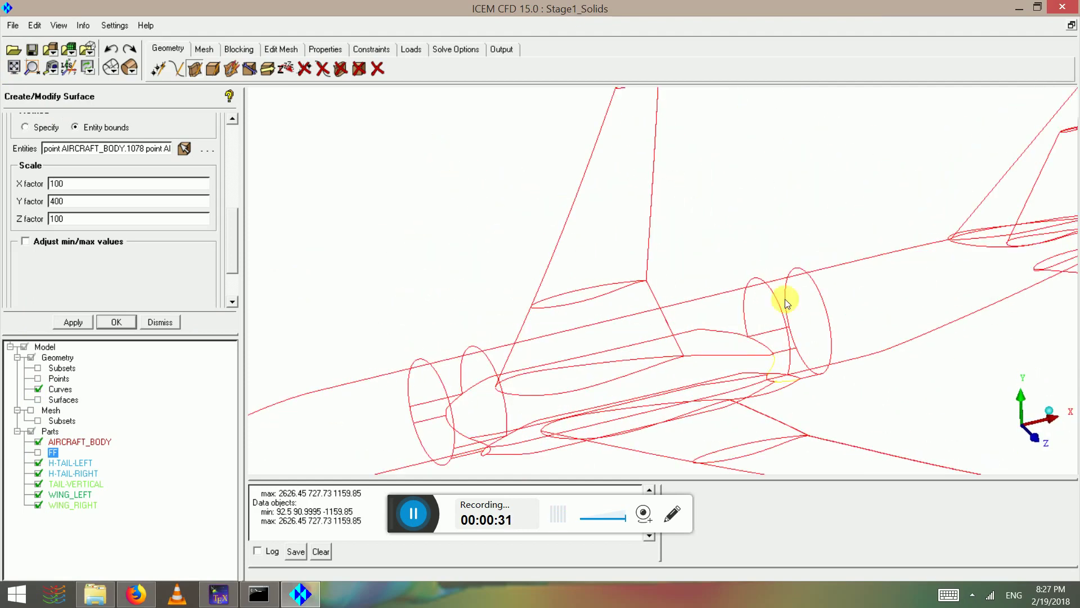
pyautogui.scroll(-2, 725, 299)
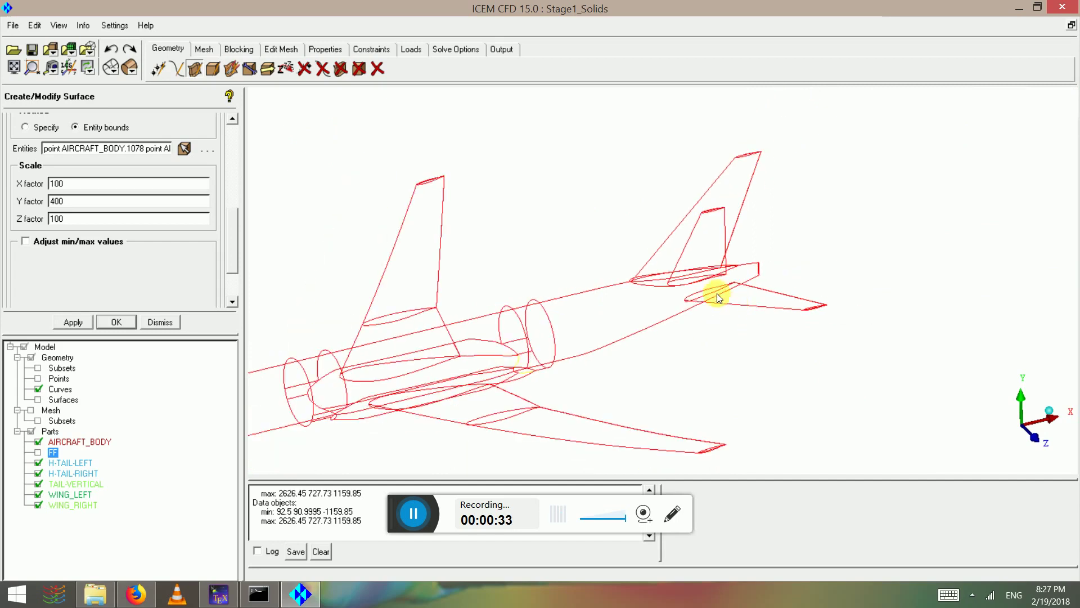
pyautogui.scroll(-3, 656, 294)
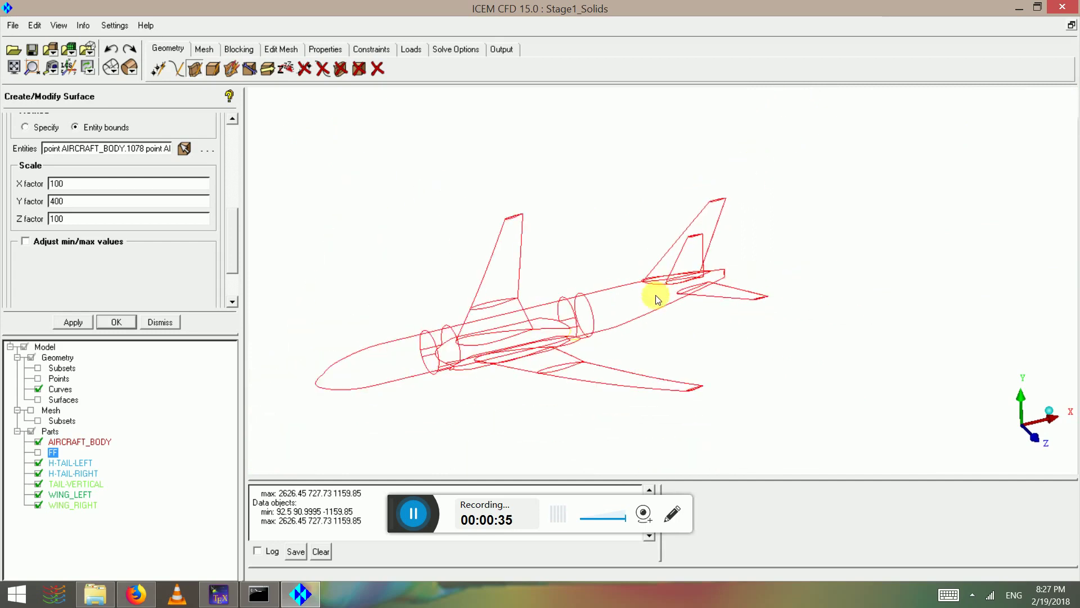
pyautogui.moveTo(656, 294); pyautogui.dragTo(528, 343)
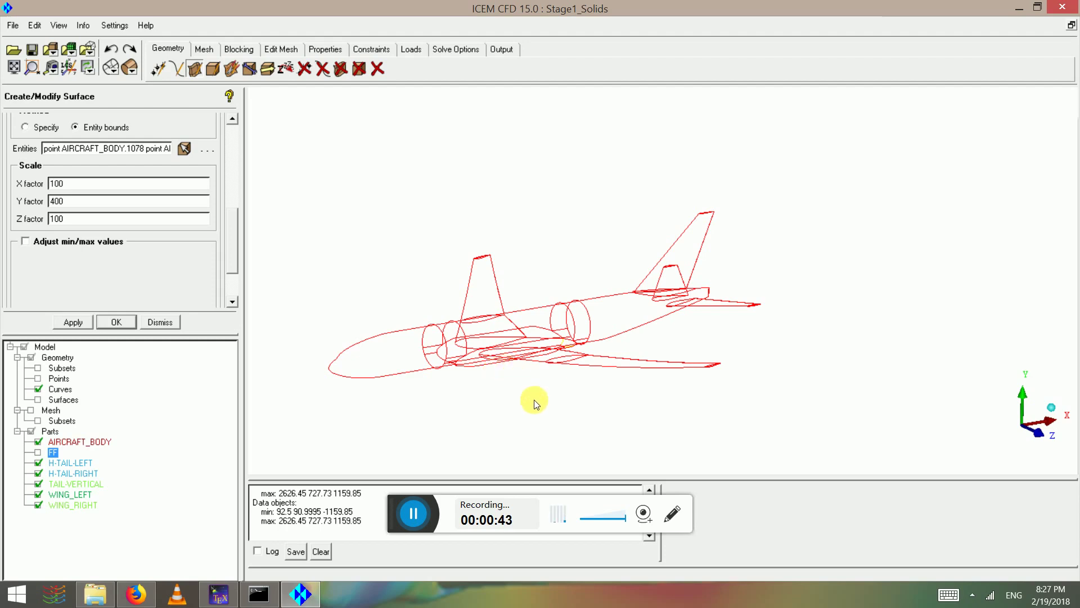
pyautogui.scroll(1, 532, 355)
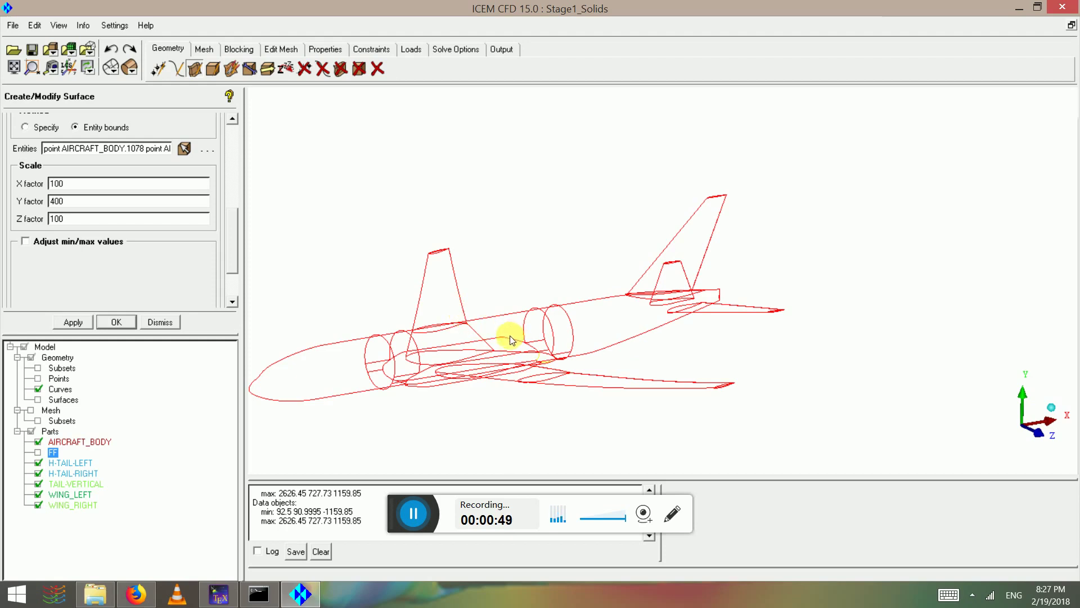
pyautogui.scroll(-2, 512, 339)
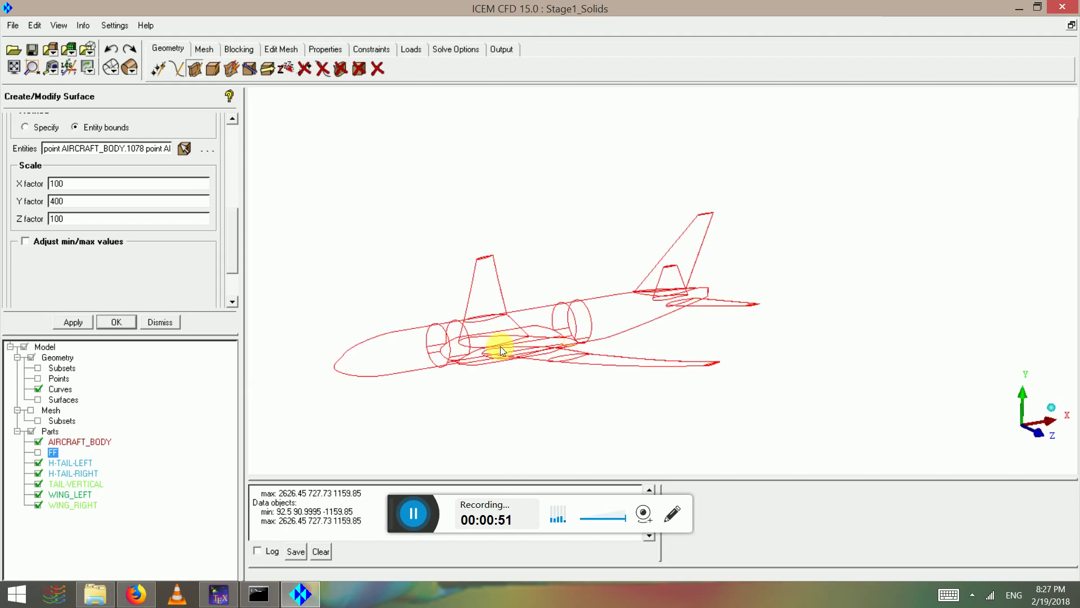
pyautogui.moveTo(489, 343); pyautogui.dragTo(454, 320)
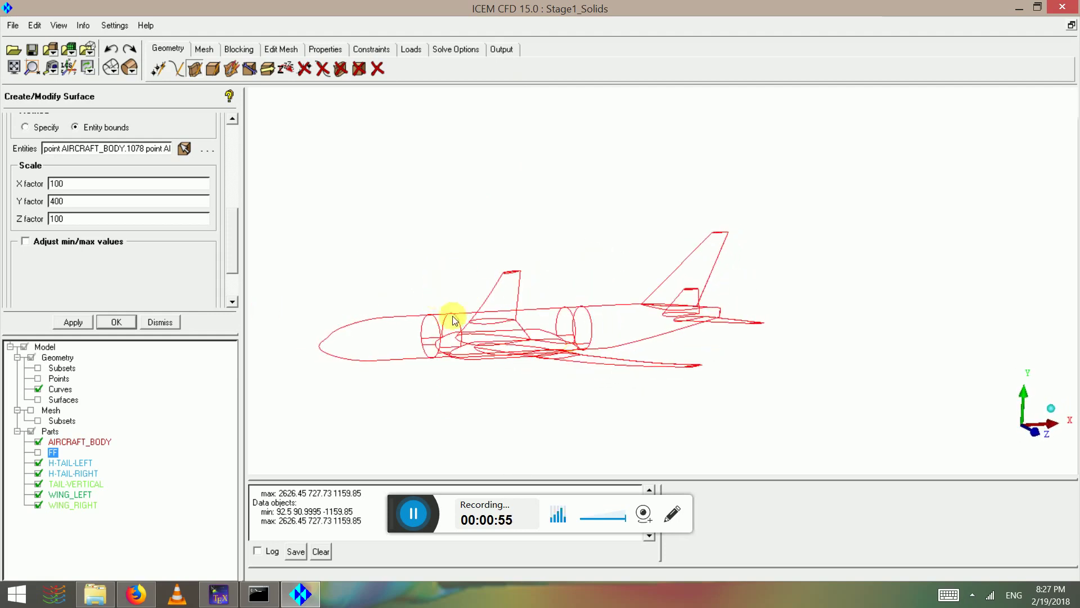
pyautogui.moveTo(455, 319); pyautogui.dragTo(417, 352, button='right')
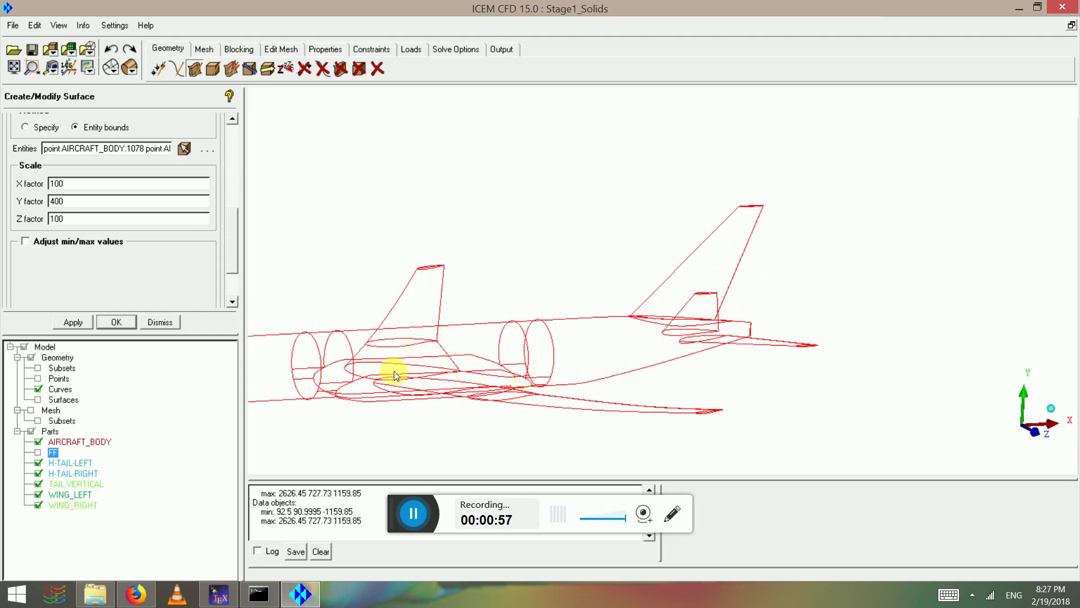
pyautogui.moveTo(499, 369); pyautogui.dragTo(408, 345, button='right')
pyautogui.moveTo(409, 346); pyautogui.dragTo(513, 352)
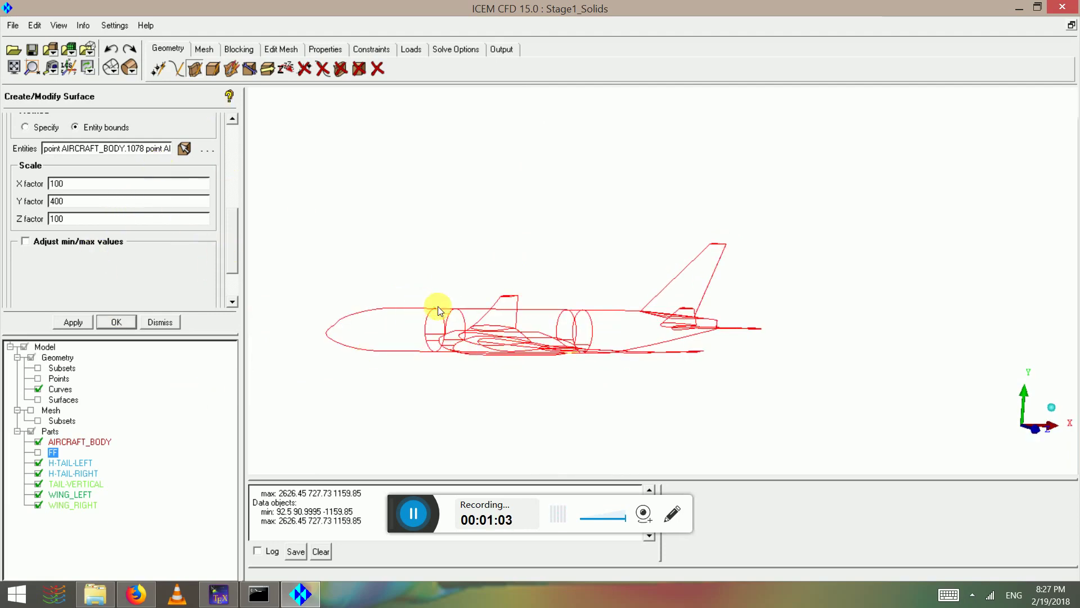
pyautogui.moveTo(438, 306); pyautogui.dragTo(463, 357)
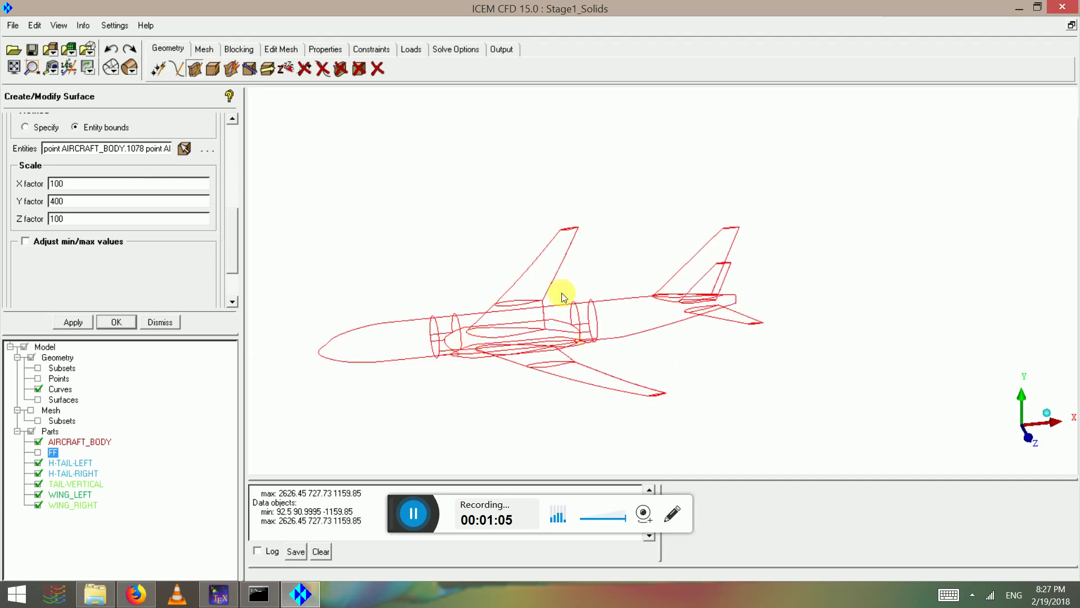
pyautogui.moveTo(562, 294); pyautogui.dragTo(509, 301, button='right')
pyautogui.moveTo(510, 301)
pyautogui.mouseDown()
pyautogui.moveTo(446, 319)
pyautogui.moveTo(424, 448)
pyautogui.moveTo(741, 197)
pyautogui.moveTo(466, 225)
pyautogui.moveTo(521, 309)
pyautogui.moveTo(482, 345)
pyautogui.moveTo(496, 305)
pyautogui.mouseUp()
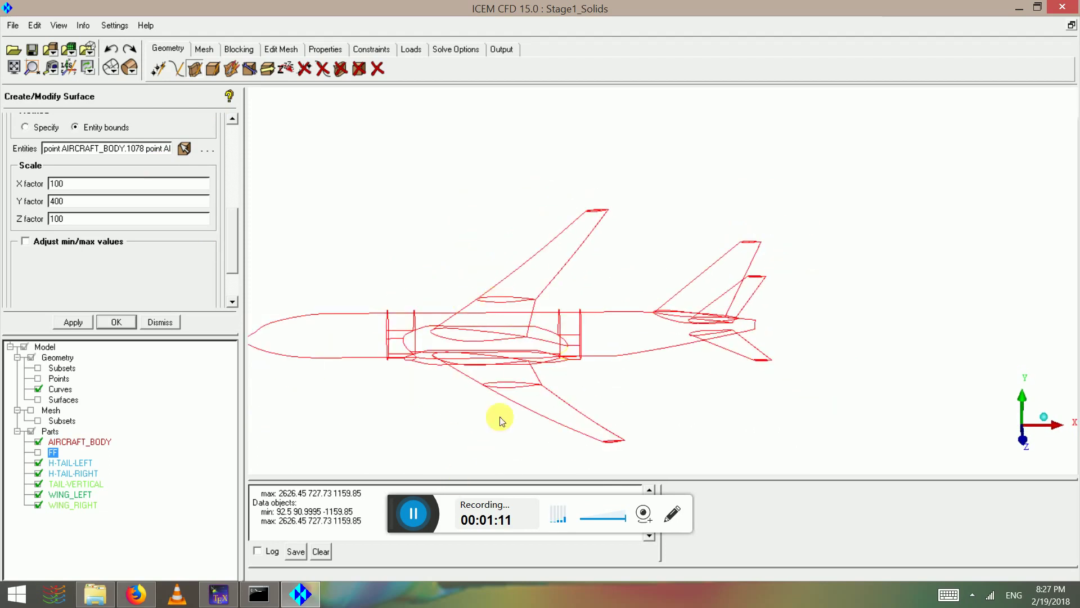
pyautogui.moveTo(499, 416); pyautogui.dragTo(584, 180)
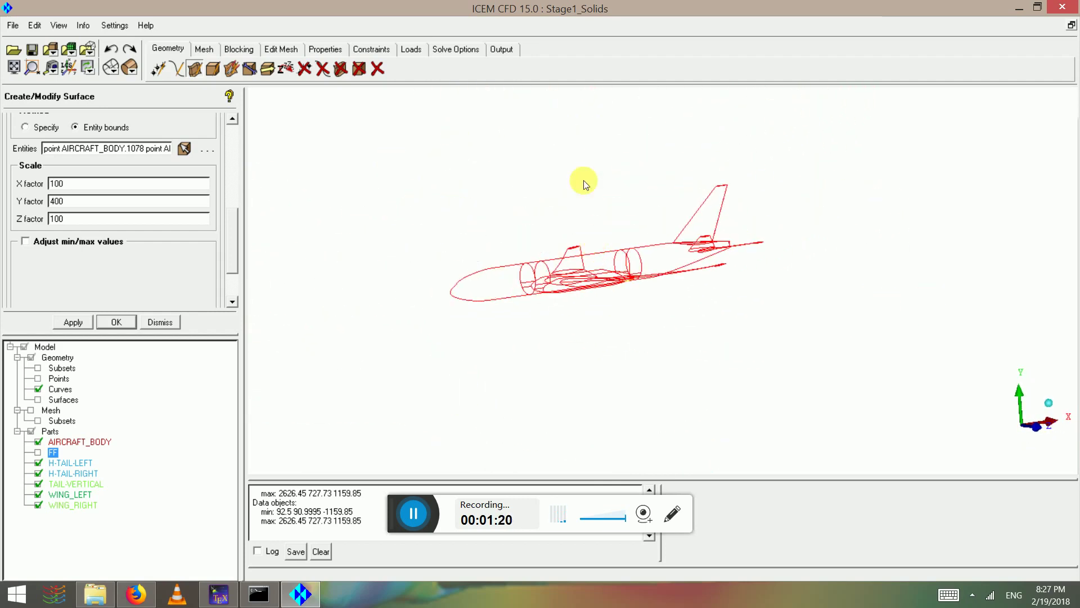
# Step: Show the FF far-field part again and fit the entire box around the aircraft in the view
pyautogui.click(39, 453)
pyautogui.click(14, 68)
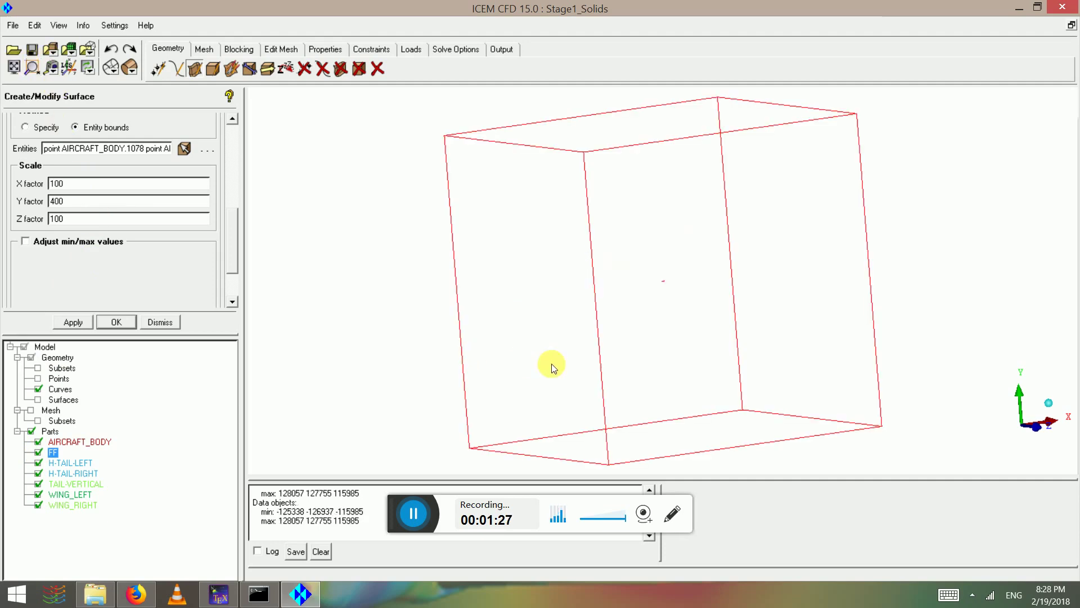
pyautogui.moveTo(471, 219); pyautogui.dragTo(149, 52)
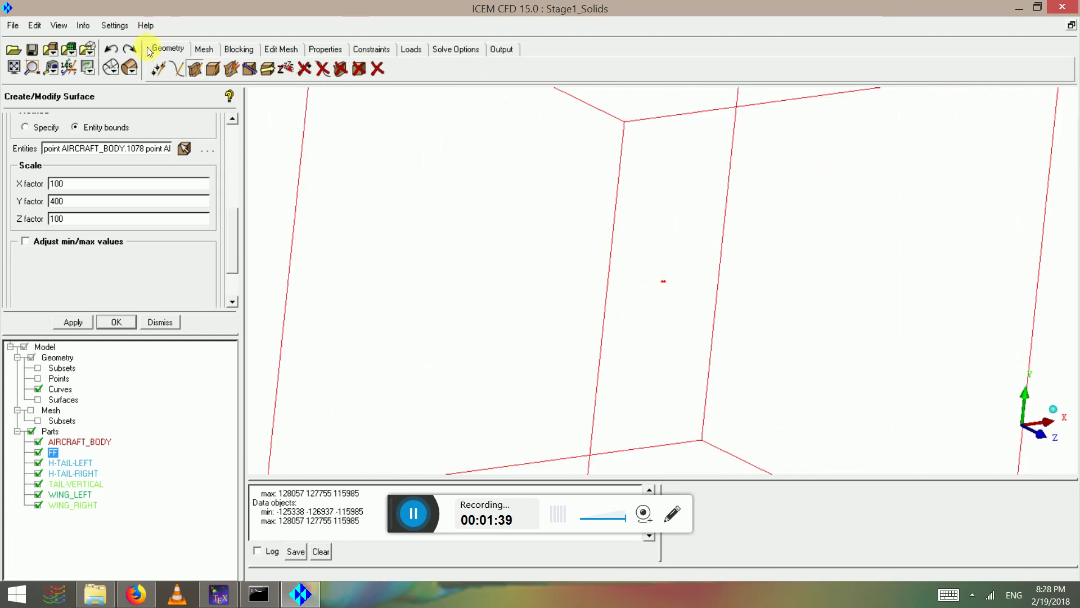
# Step: Initialize a 3D Bounding Box block around the whole model in the part FLUID, with Project vertices enabled
pyautogui.click(239, 49)
pyautogui.click(160, 69)
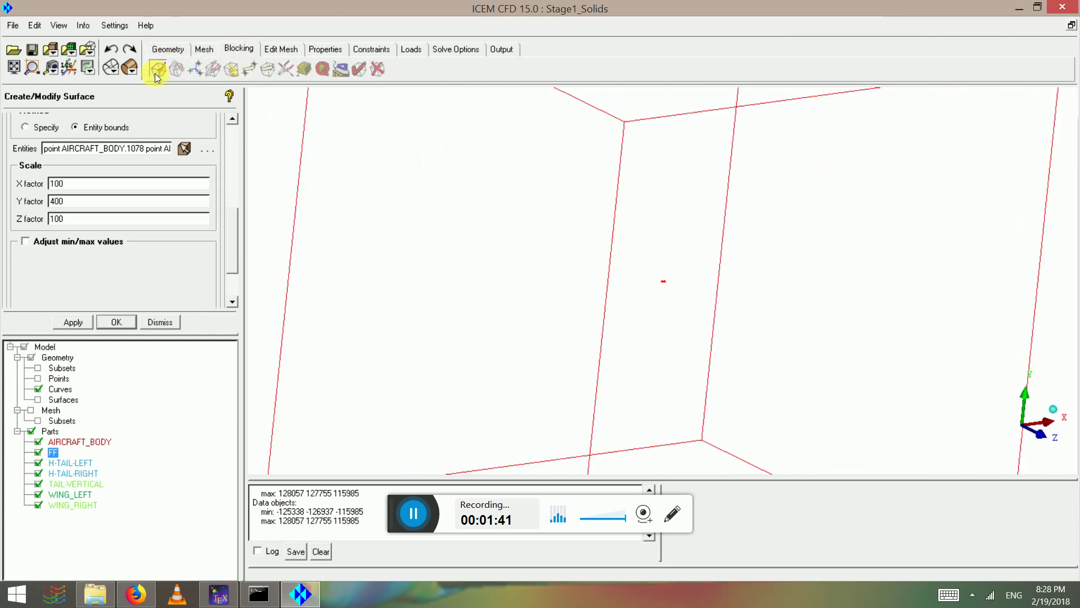
pyautogui.click(93, 127)
pyautogui.moveTo(93, 127); pyautogui.dragTo(5, 138)
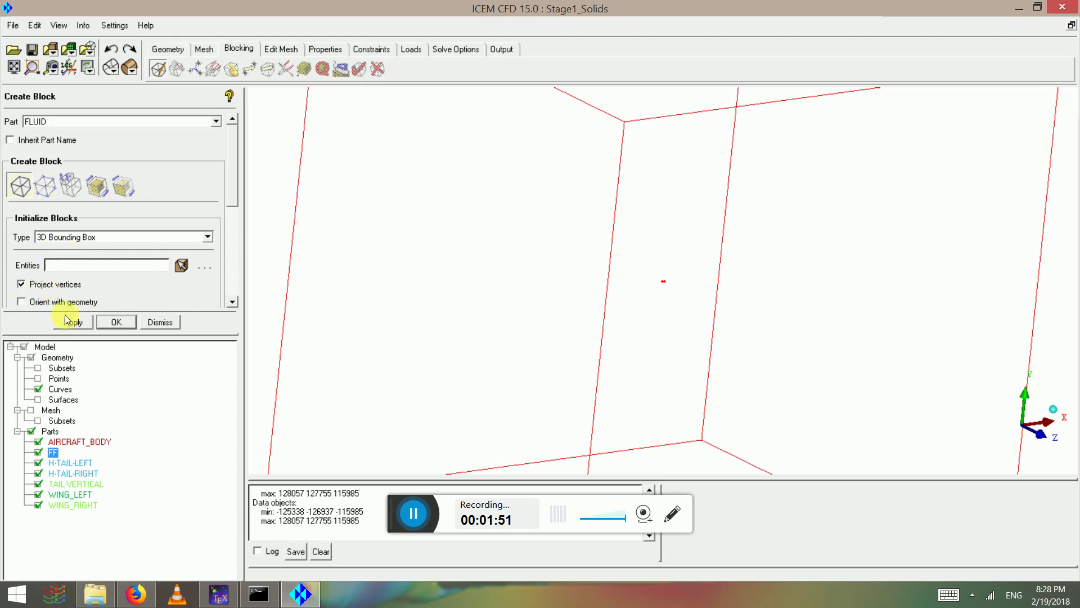
pyautogui.click(68, 322)
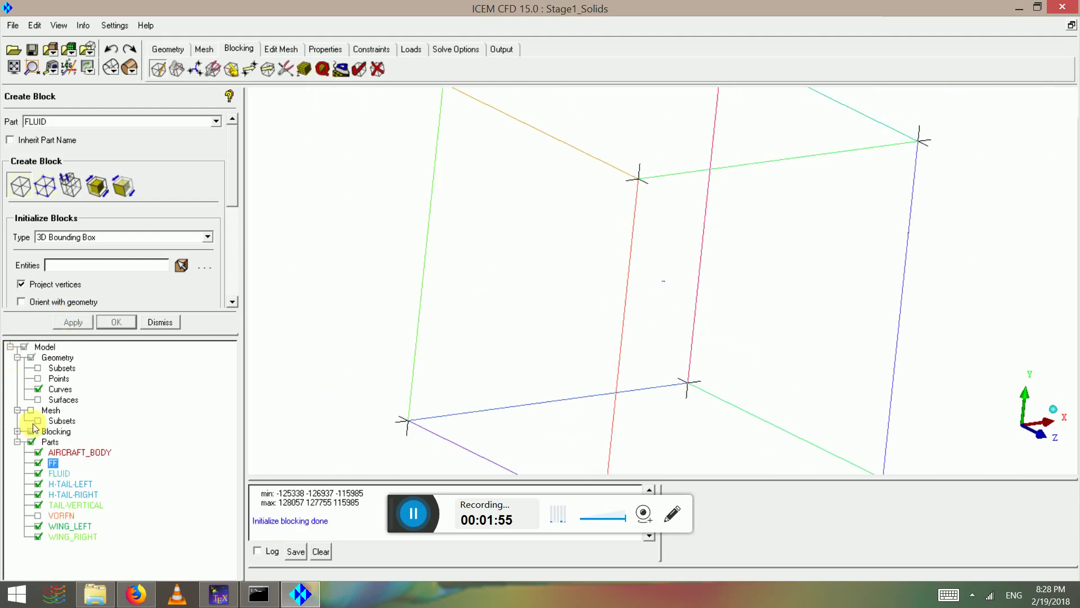
pyautogui.click(31, 442)
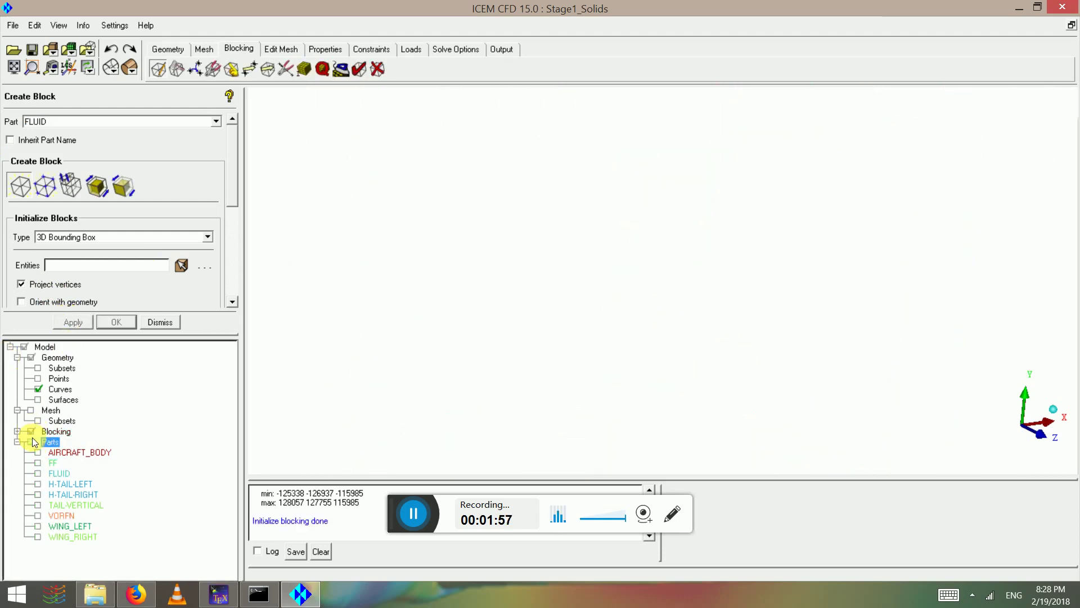
pyautogui.click(33, 441)
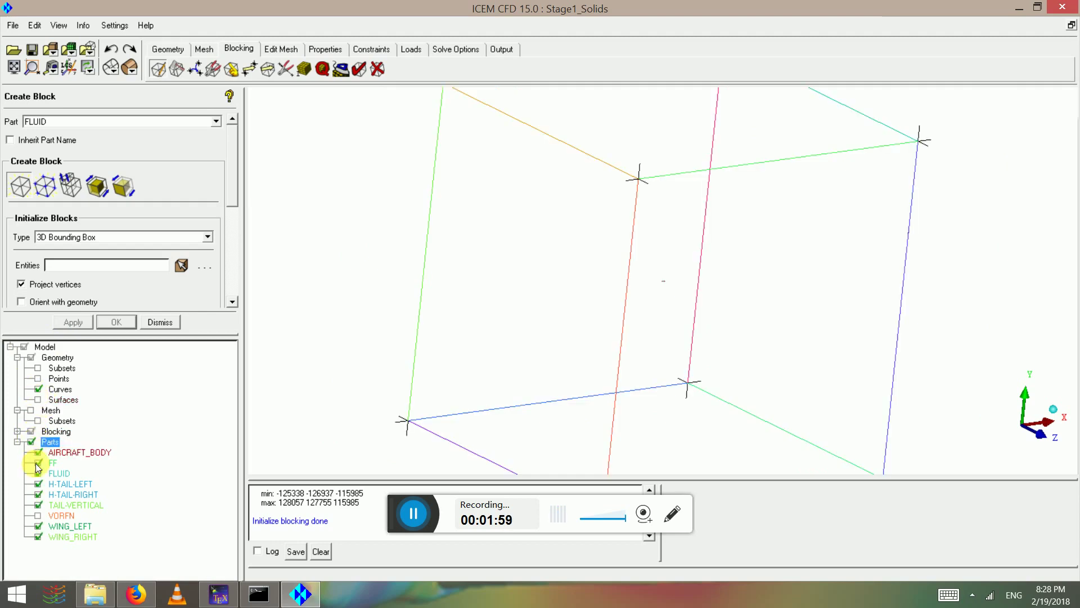
pyautogui.scroll(-2, 844, 329)
pyautogui.moveTo(647, 240); pyautogui.dragTo(505, 253)
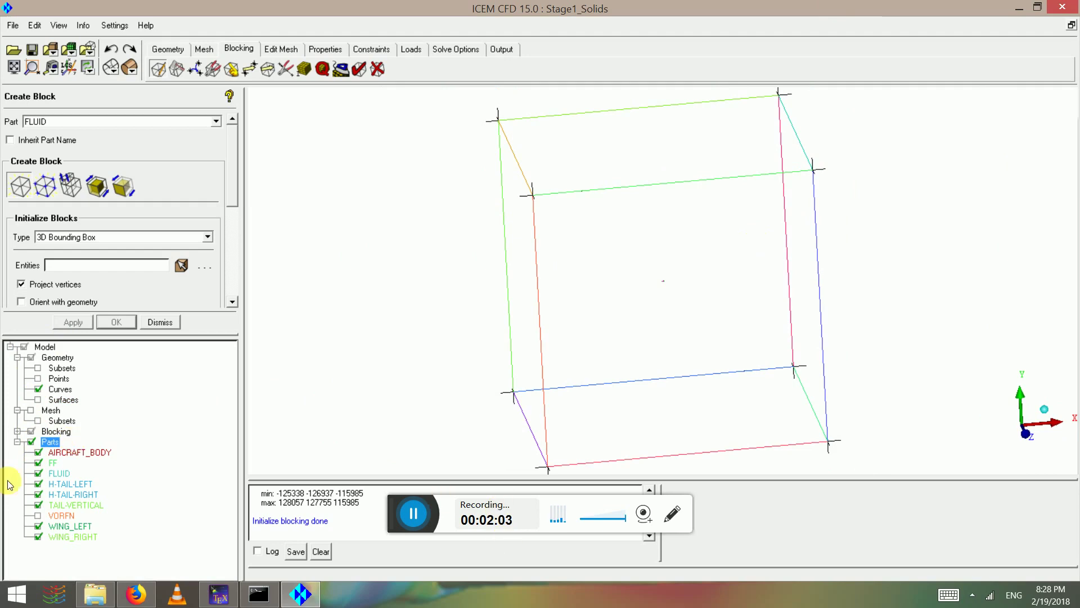
# Step: Display surfaces instead of curves and create the part OUTLET from the far-field box face at the +X end
pyautogui.rightClick(50, 441)
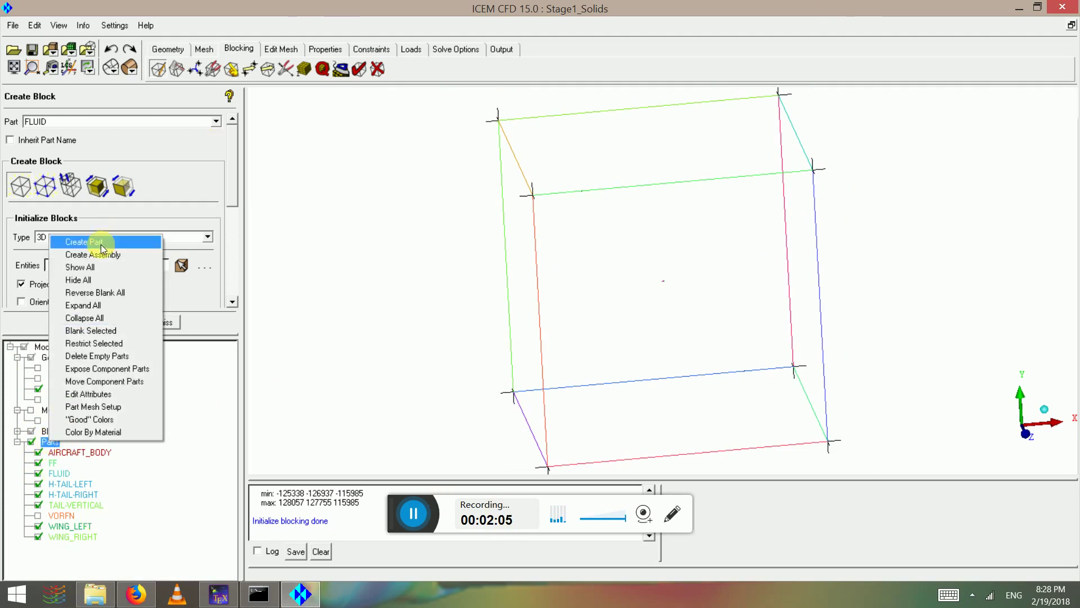
pyautogui.click(168, 325)
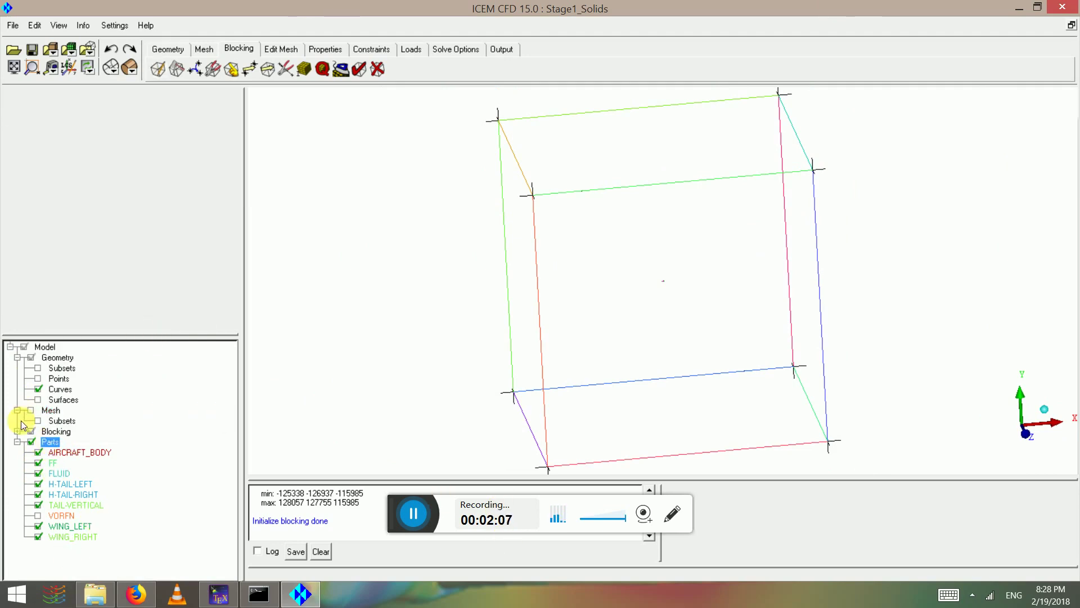
pyautogui.rightClick(50, 442)
pyautogui.click(91, 243)
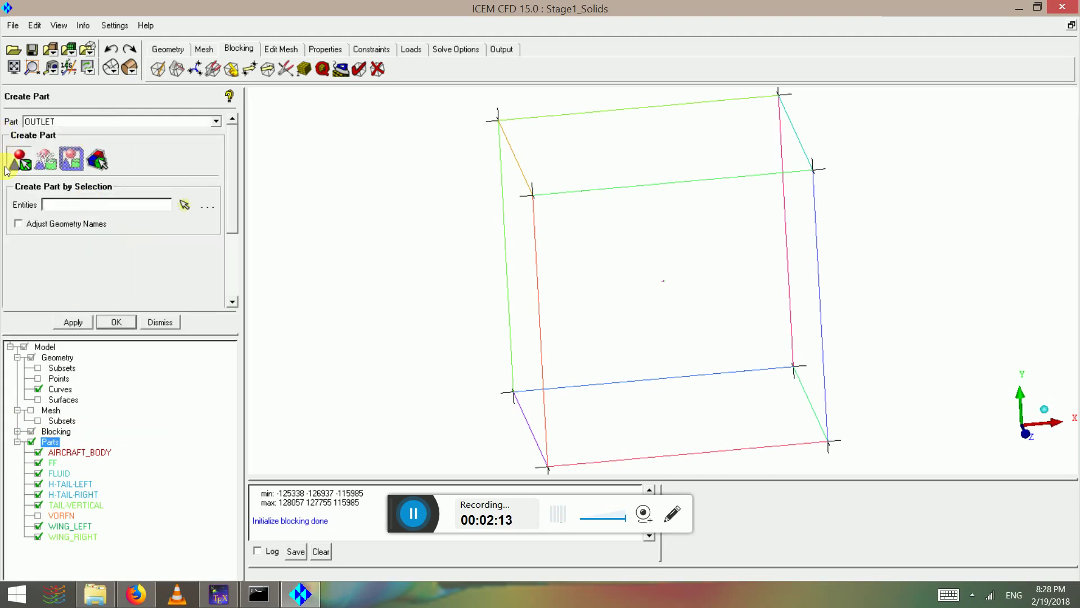
pyautogui.click(27, 158)
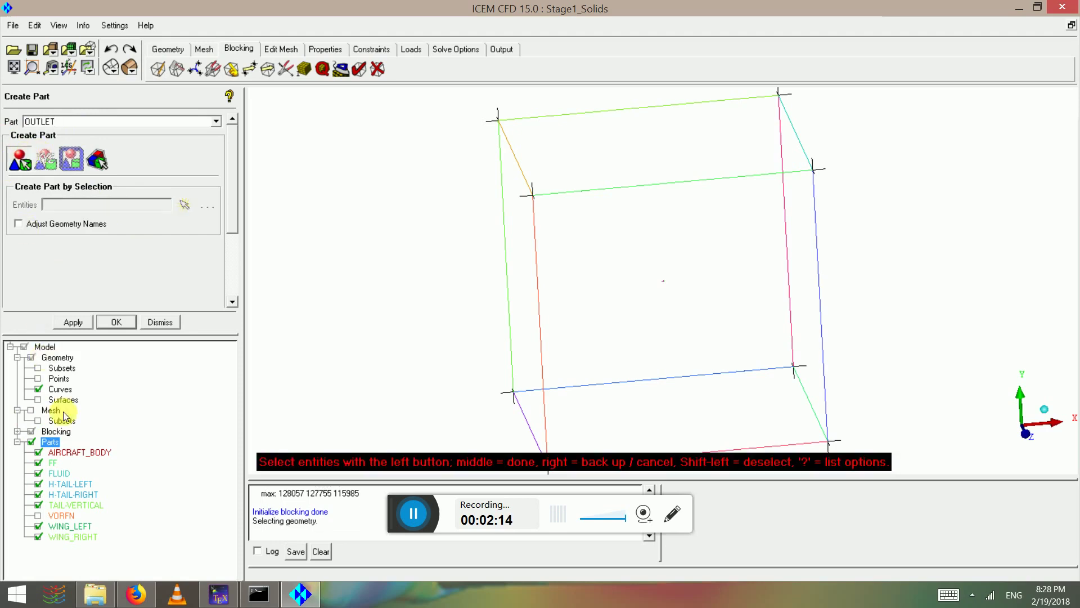
pyautogui.click(38, 389)
pyautogui.click(38, 397)
pyautogui.moveTo(820, 332); pyautogui.dragTo(763, 273)
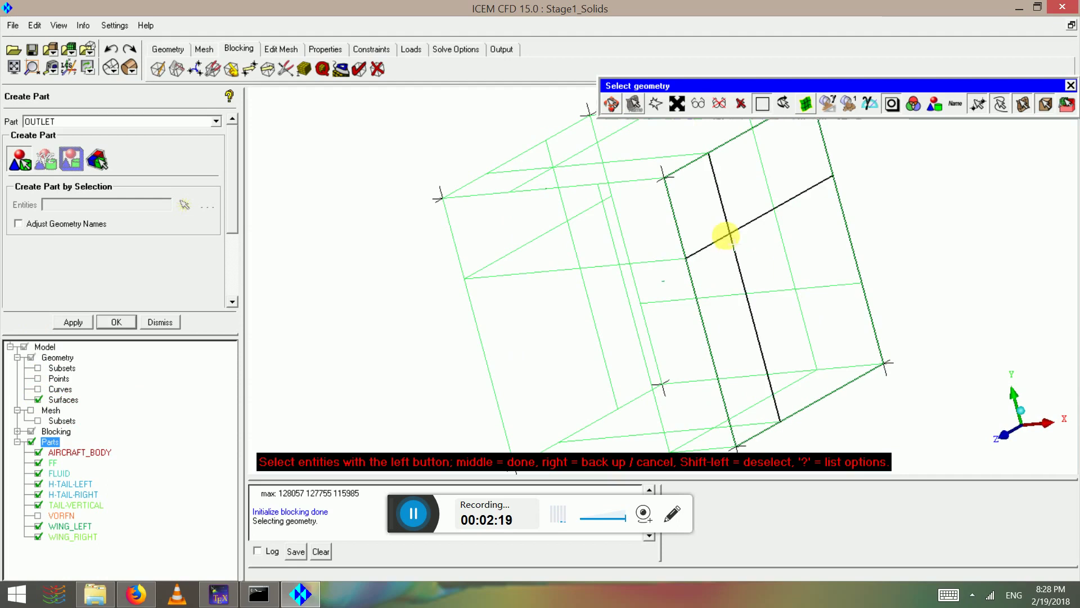
pyautogui.click(731, 248)
pyautogui.middleClick(730, 248)
pyautogui.scroll(-5, 721, 249)
pyautogui.middleClick(722, 249)
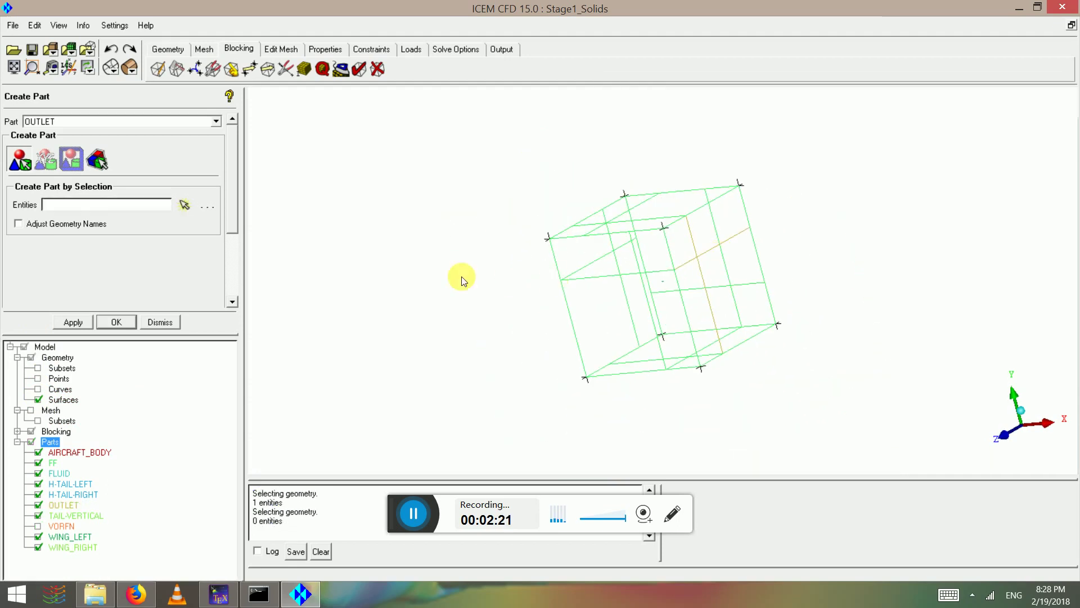
# Step: Create the part WALLS from the far-field box's upper and lower faces and its two faces normal to Z
pyautogui.moveTo(461, 277); pyautogui.dragTo(649, 287)
pyautogui.moveTo(362, 465); pyautogui.dragTo(501, 287)
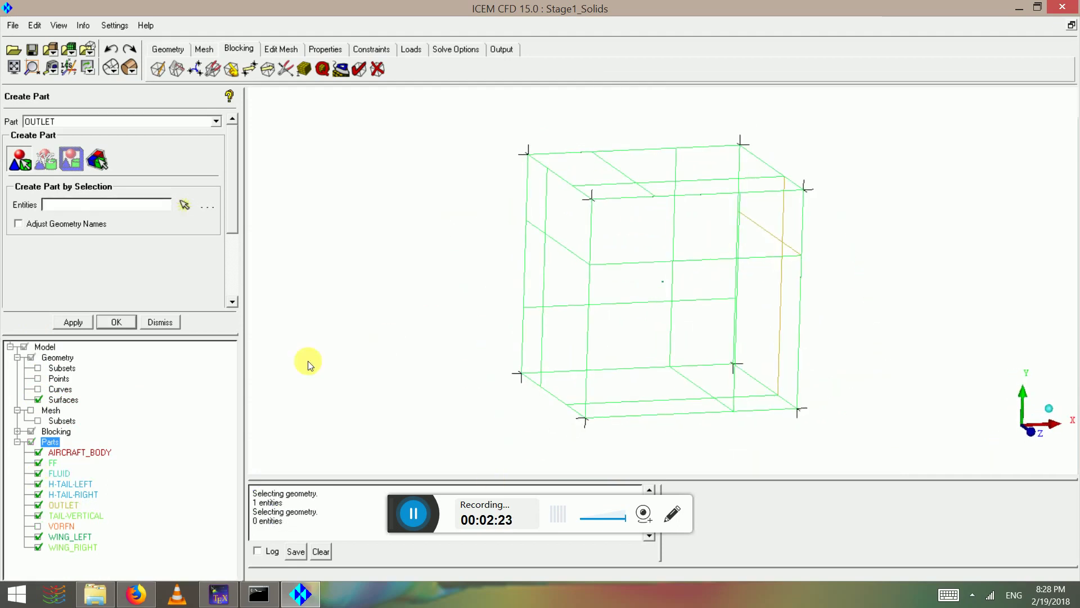
pyautogui.rightClick(45, 443)
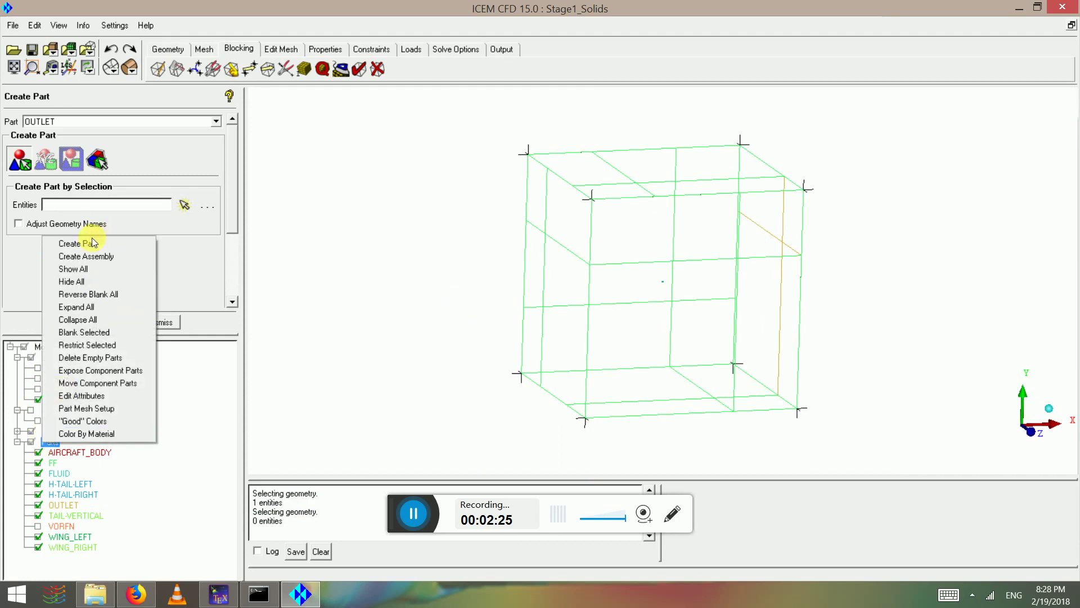
pyautogui.moveTo(70, 123); pyautogui.dragTo(0, 122)
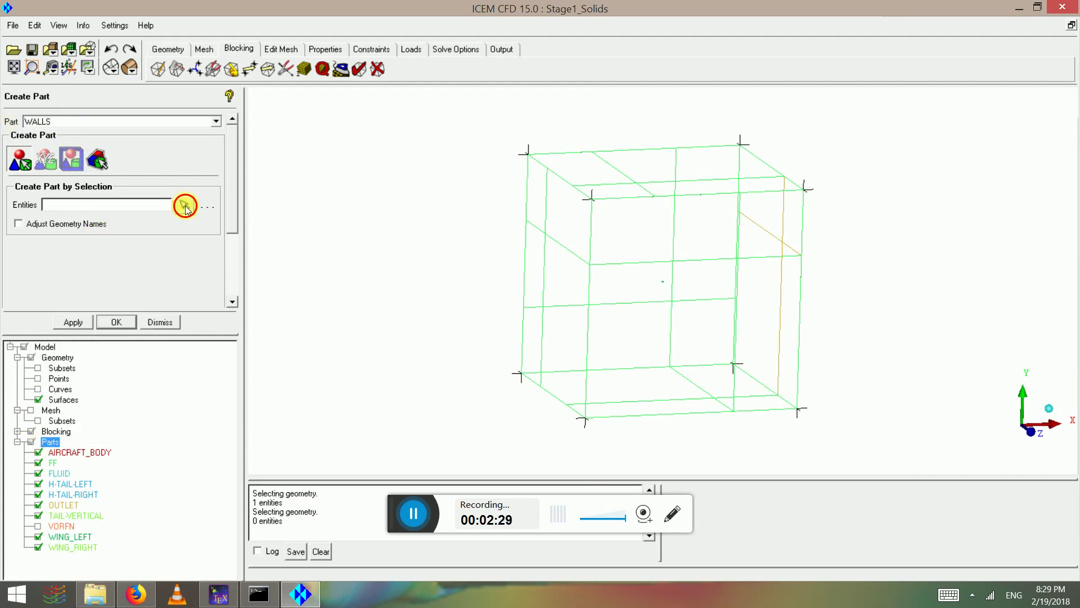
pyautogui.click(184, 203)
pyautogui.click(683, 385)
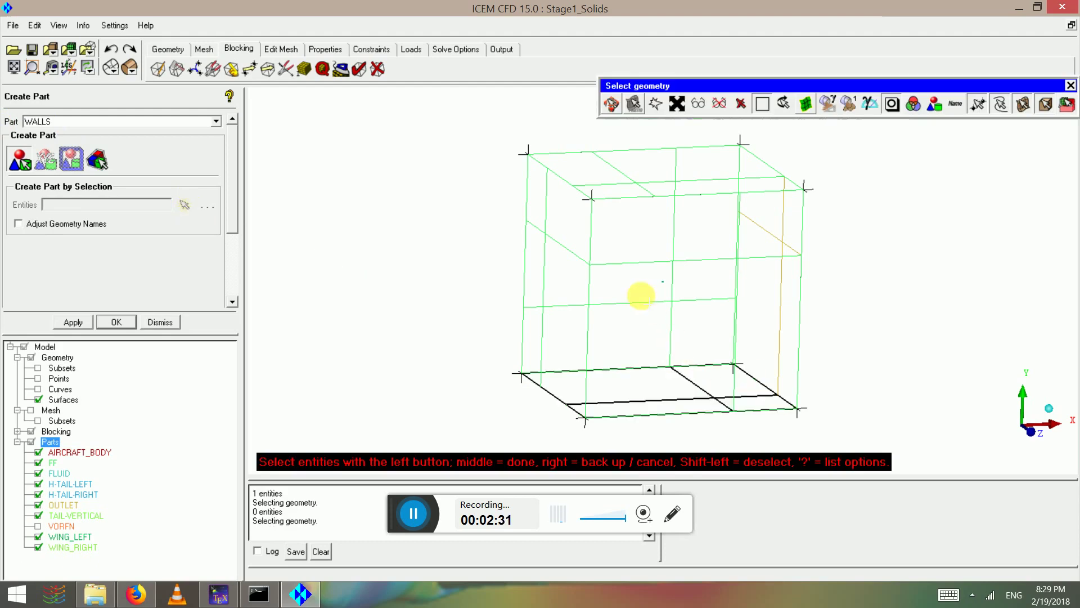
pyautogui.click(678, 303)
pyautogui.click(669, 262)
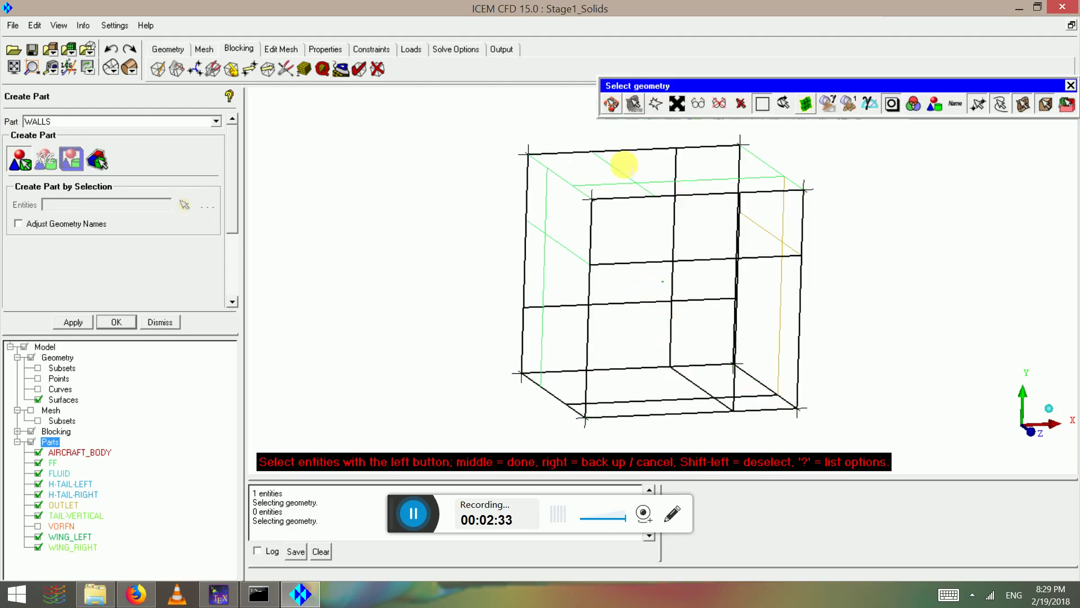
pyautogui.click(619, 189)
pyautogui.middleClick(617, 225)
pyautogui.middleClick(607, 237)
pyautogui.middleClick(607, 237)
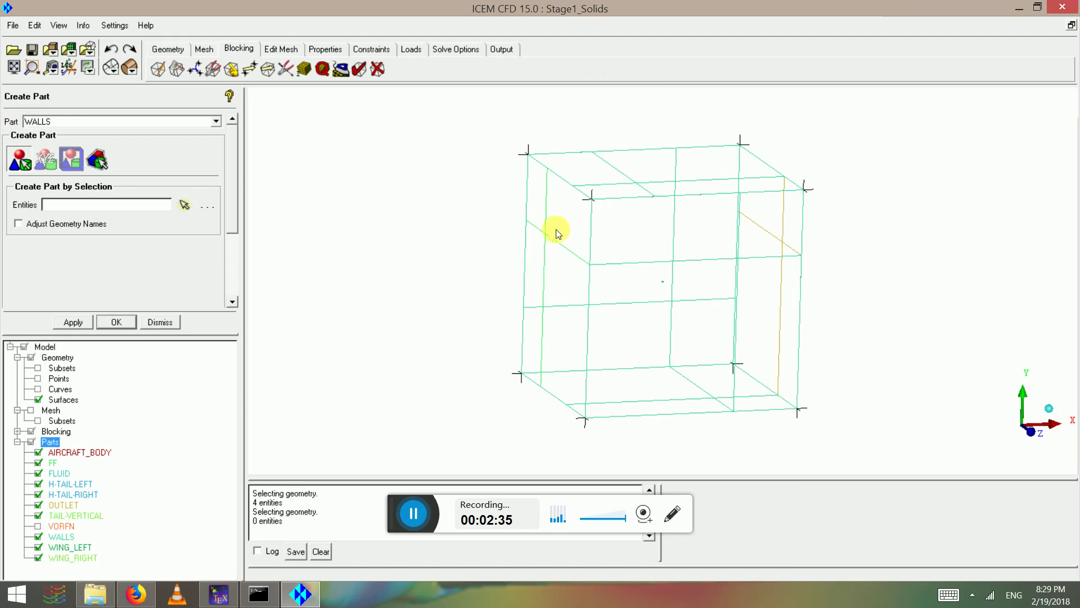
# Step: Display the surfaces with solid shading and inspect the part colours on the far-field box faces
pyautogui.moveTo(556, 229)
pyautogui.mouseDown()
pyautogui.moveTo(690, 251)
pyautogui.moveTo(444, 236)
pyautogui.moveTo(541, 229)
pyautogui.mouseUp()
pyautogui.scroll(3, 556, 283)
pyautogui.scroll(-3, 738, 285)
pyautogui.click(130, 72)
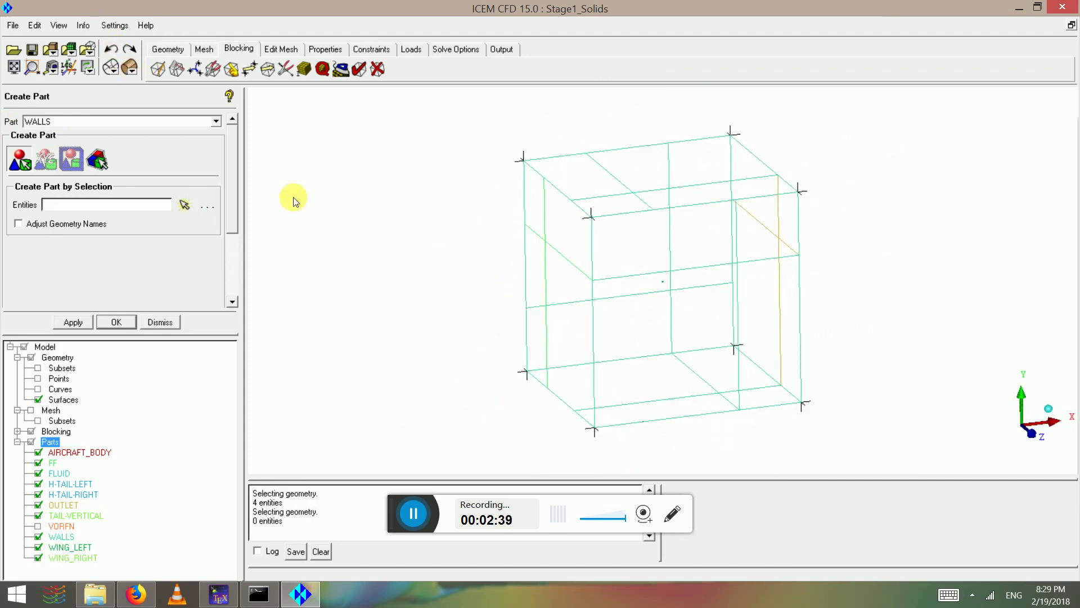
pyautogui.moveTo(466, 296)
pyautogui.mouseDown()
pyautogui.moveTo(666, 279)
pyautogui.moveTo(592, 192)
pyautogui.moveTo(260, 212)
pyautogui.moveTo(615, 220)
pyautogui.moveTo(735, 286)
pyautogui.moveTo(621, 298)
pyautogui.mouseUp()
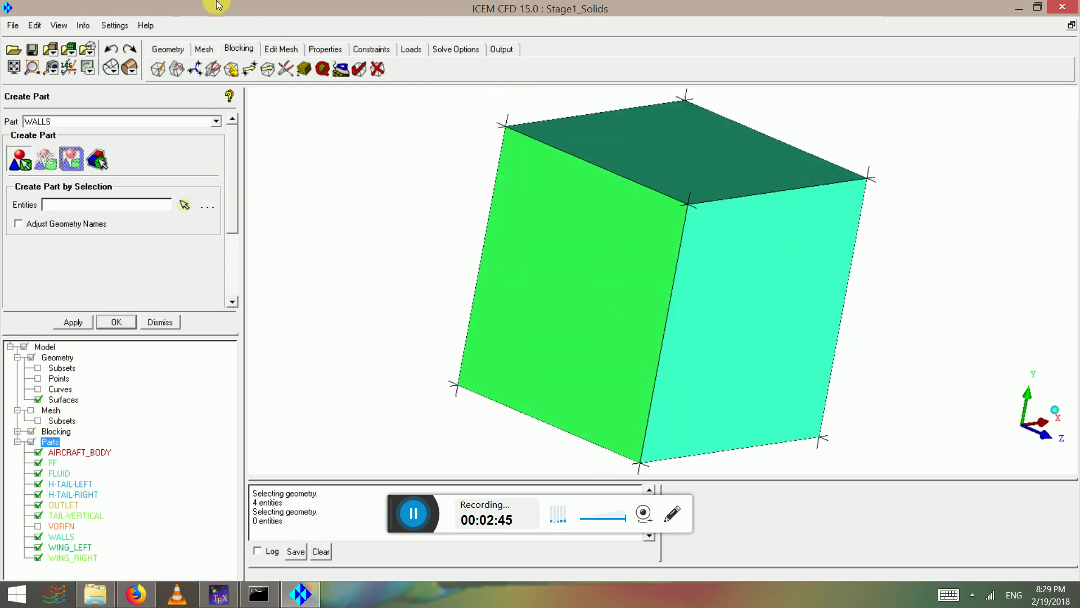
# Step: Display the far-field box surfaces in wireframe and finish creating parts
pyautogui.click(108, 67)
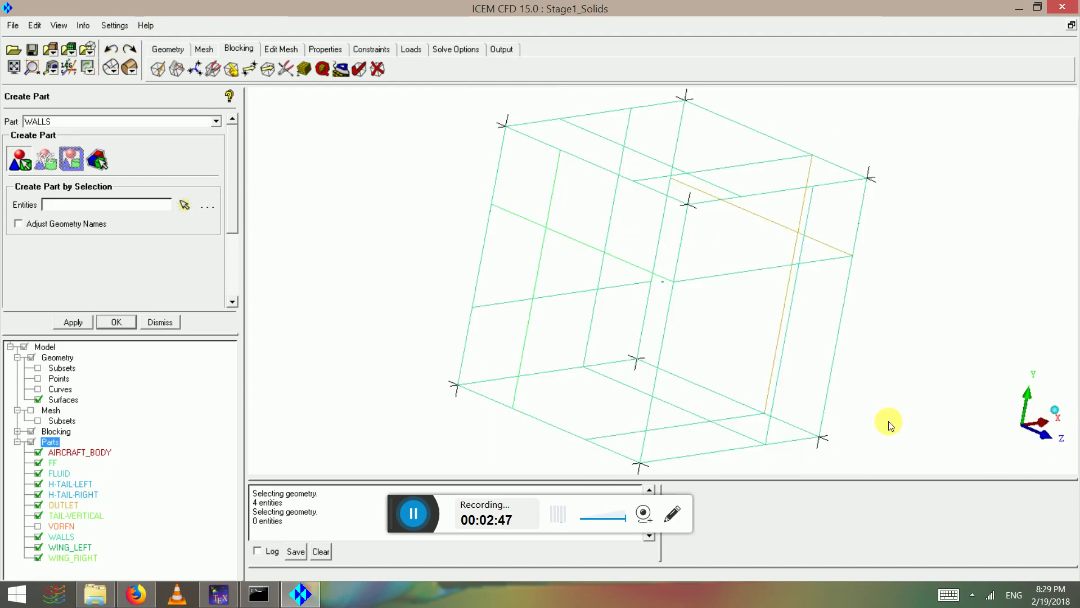
pyautogui.moveTo(887, 422)
pyautogui.mouseDown()
pyautogui.moveTo(764, 320)
pyautogui.moveTo(504, 147)
pyautogui.moveTo(424, 189)
pyautogui.moveTo(416, 181)
pyautogui.mouseUp()
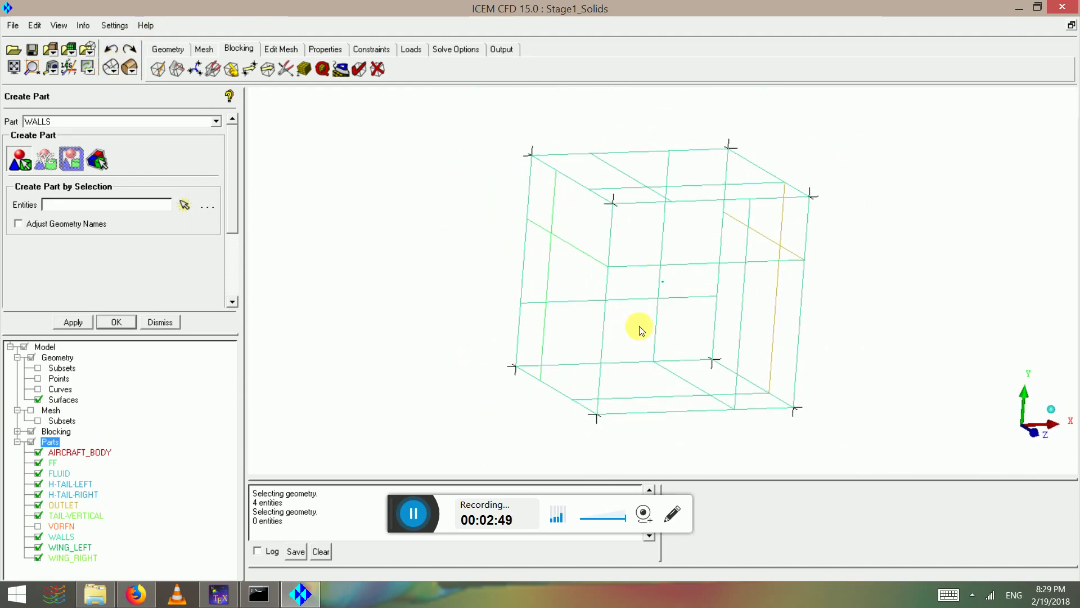
pyautogui.click(169, 321)
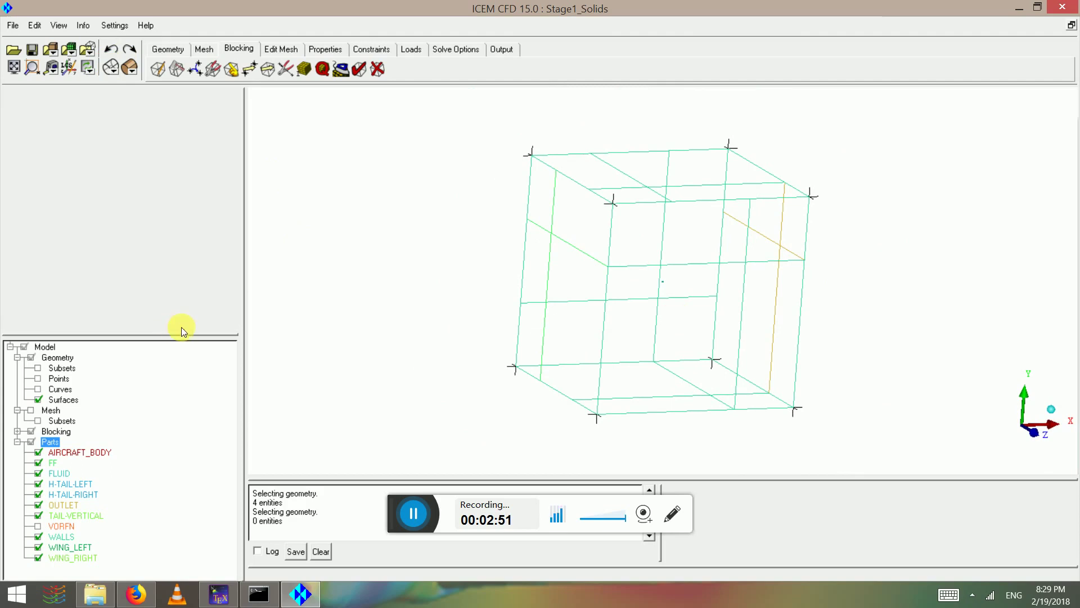
# Step: Display curves instead of surfaces and associate the upper -Z block edge with its matching far-field curve
pyautogui.click(231, 70)
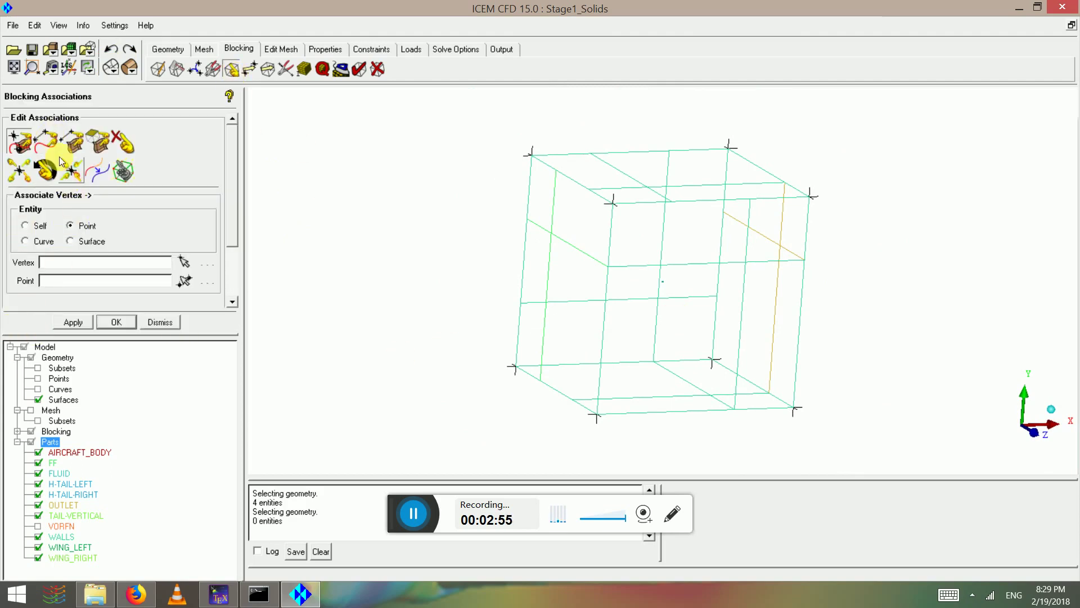
pyautogui.click(46, 141)
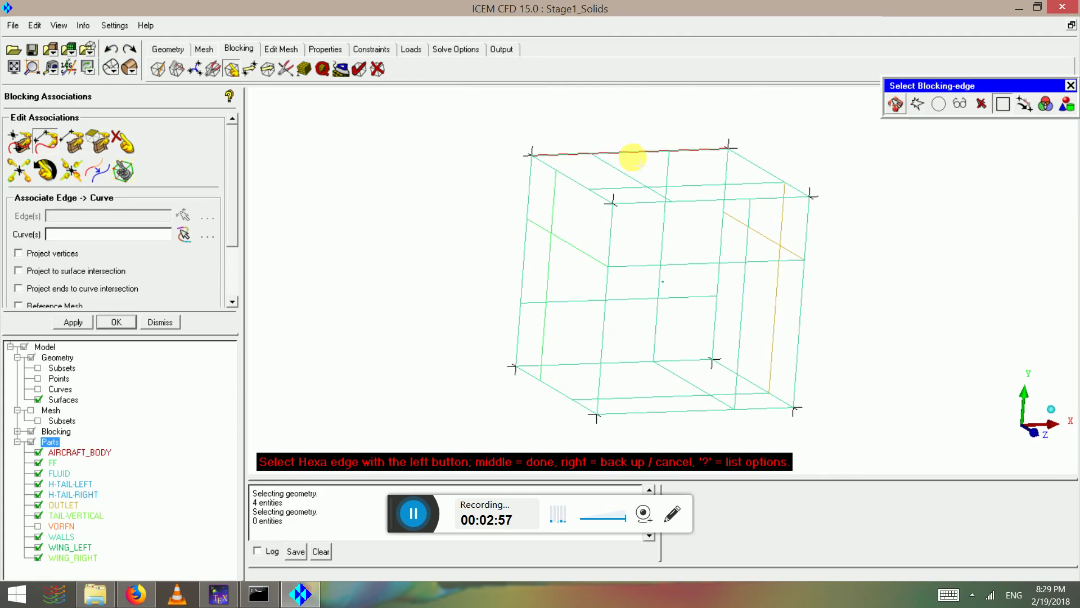
pyautogui.middleClick(633, 153)
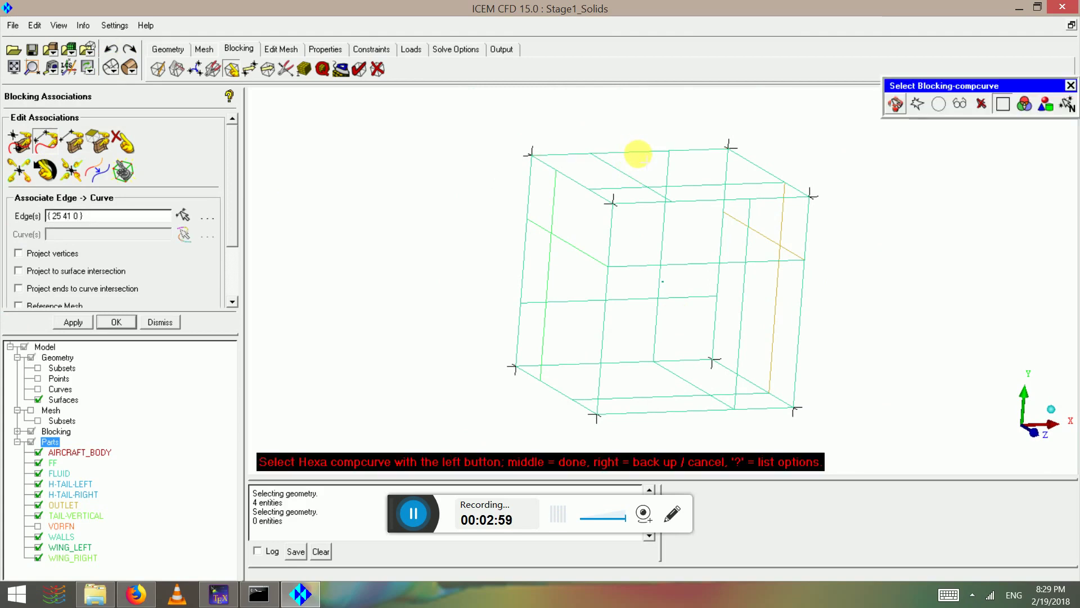
pyautogui.scroll(-2, 670, 171)
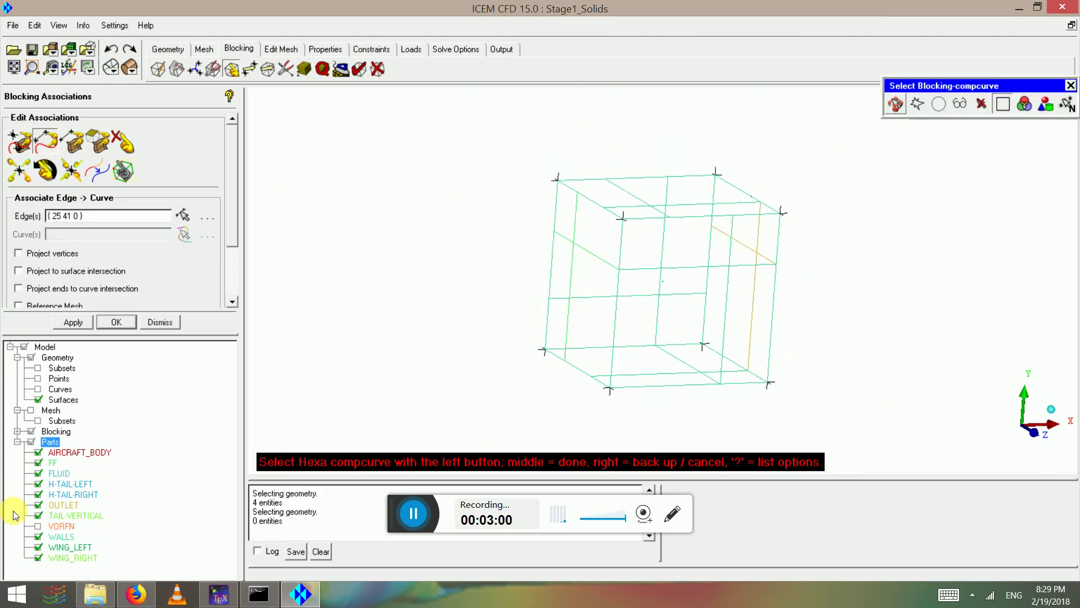
pyautogui.click(38, 388)
pyautogui.click(37, 400)
pyautogui.scroll(4, 632, 130)
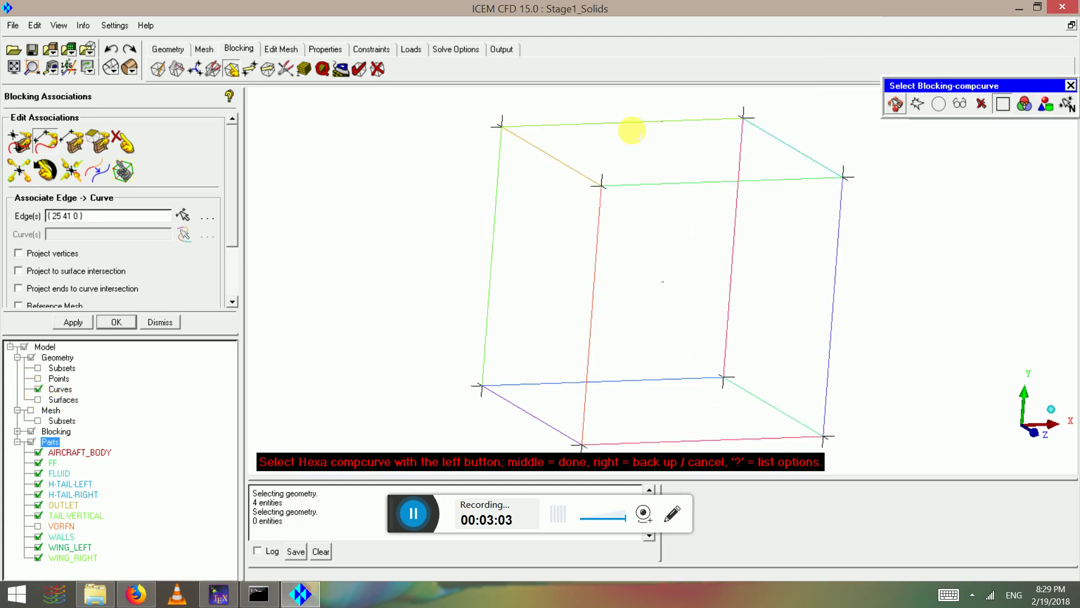
pyautogui.click(632, 131)
pyautogui.middleClick(629, 128)
# Step: Associate the upper block edges at the -X end and on the +Z side with their matching far-field curves
pyautogui.click(552, 175)
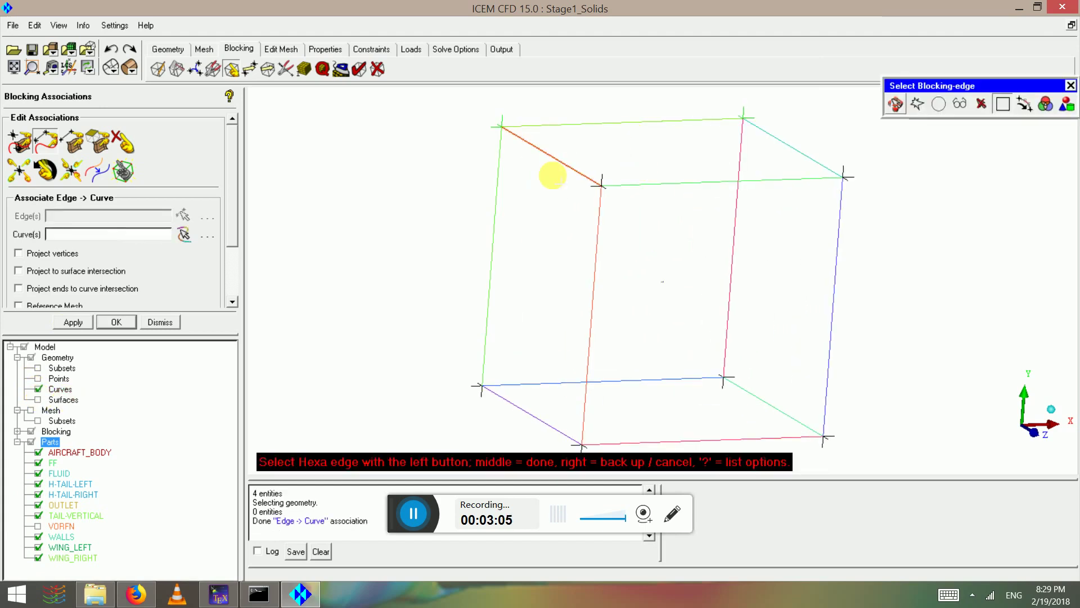
pyautogui.middleClick(556, 167)
pyautogui.click(557, 165)
pyautogui.middleClick(557, 165)
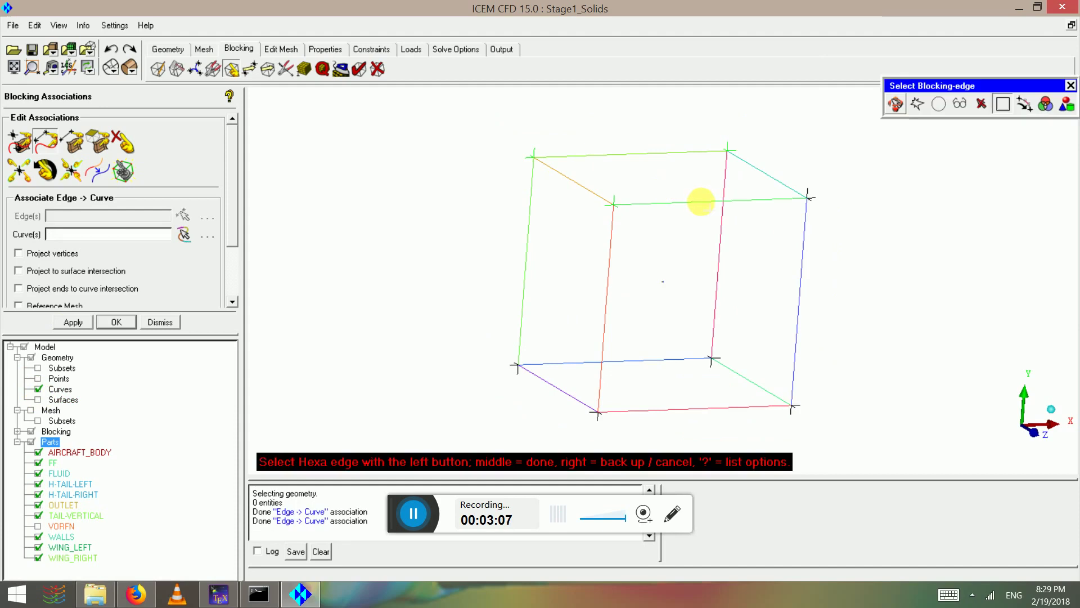
pyautogui.click(700, 201)
pyautogui.middleClick(699, 200)
pyautogui.click(698, 201)
pyautogui.middleClick(698, 200)
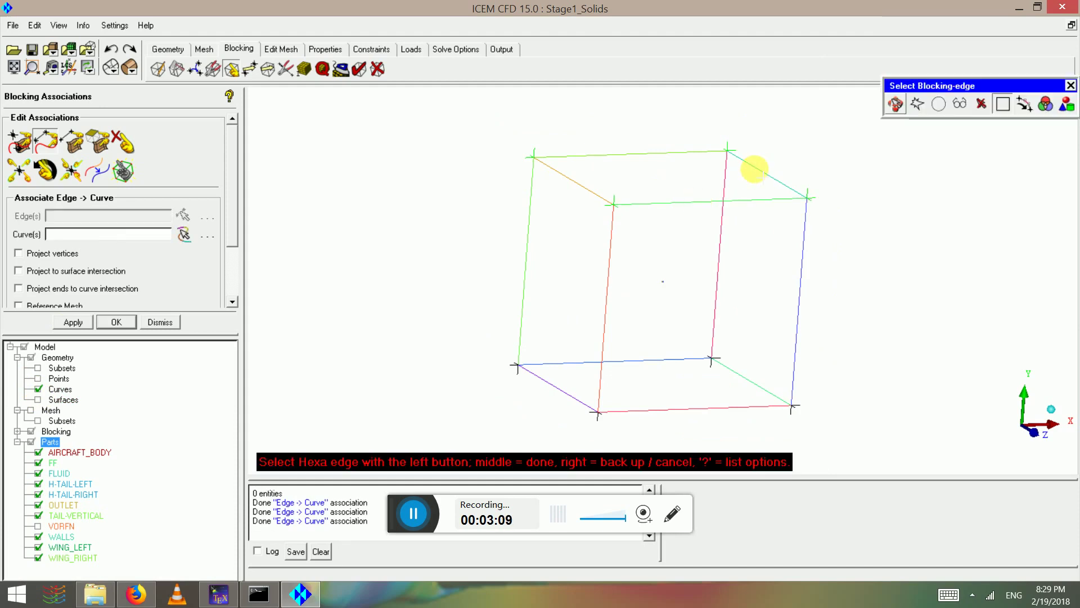
pyautogui.middleClick(754, 169)
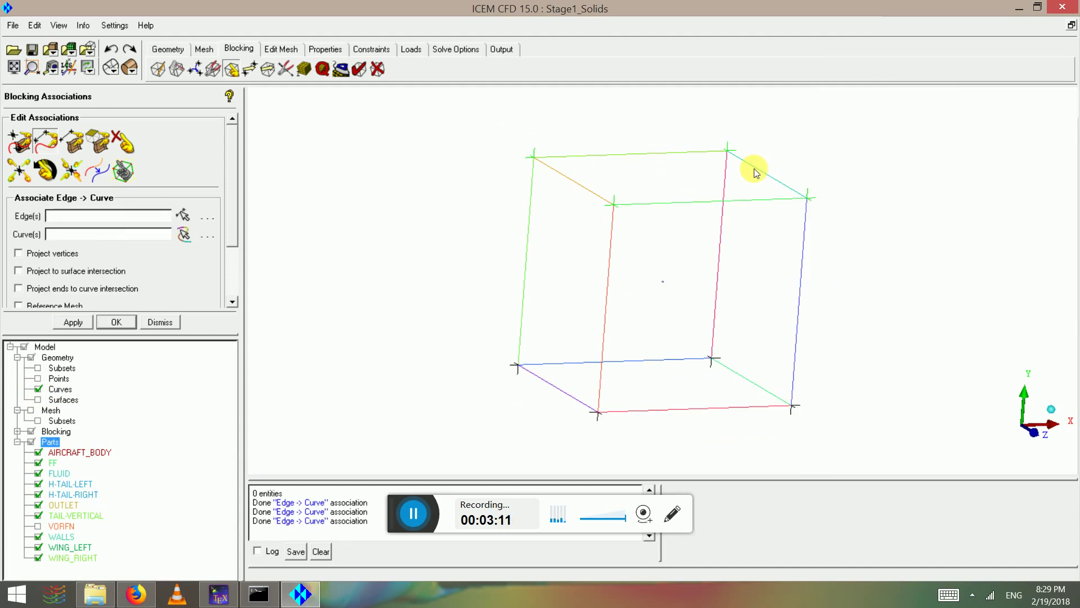
# Step: Close the current blocking without saving it
pyautogui.click(12, 26)
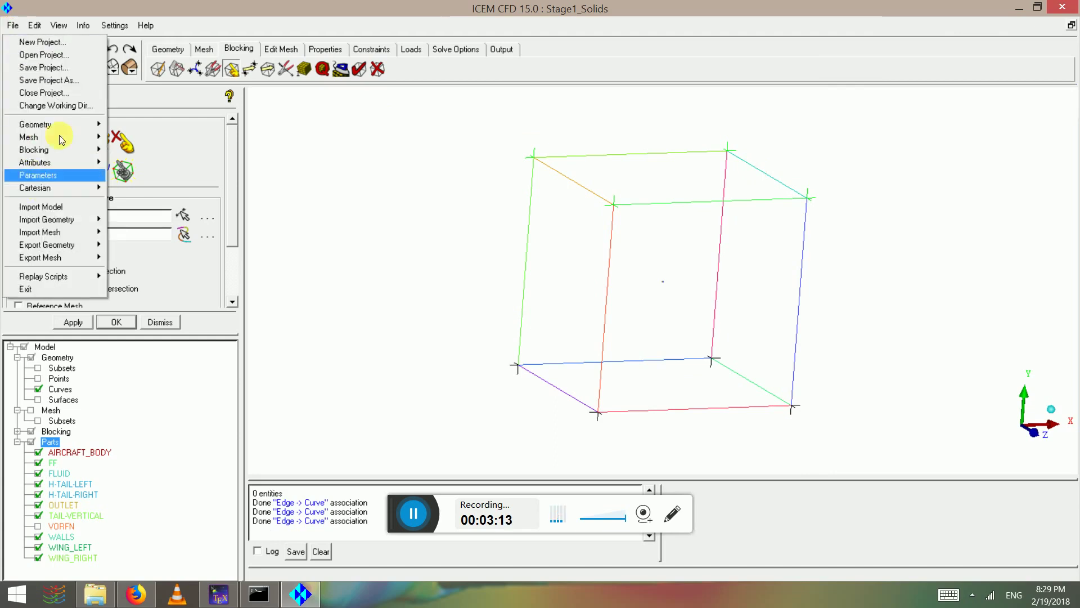
pyautogui.moveTo(50, 149)
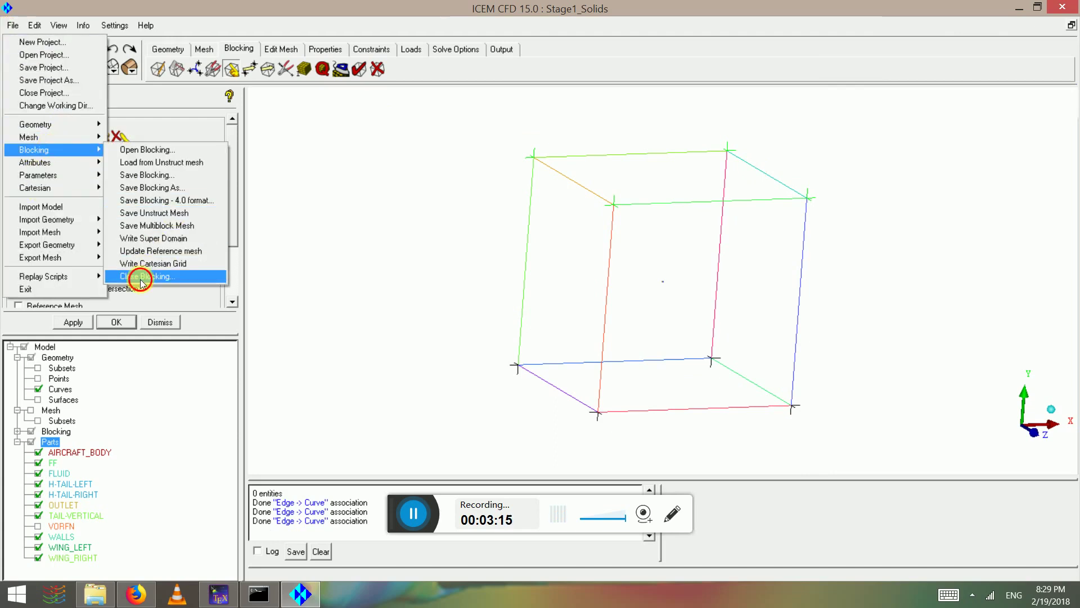
pyautogui.click(141, 276)
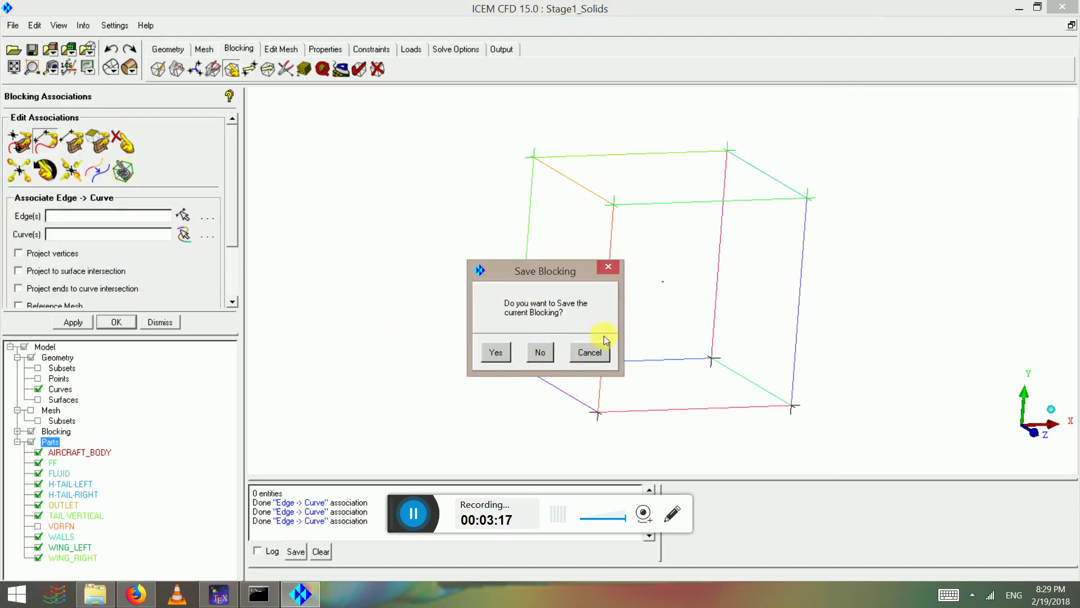
pyautogui.click(539, 352)
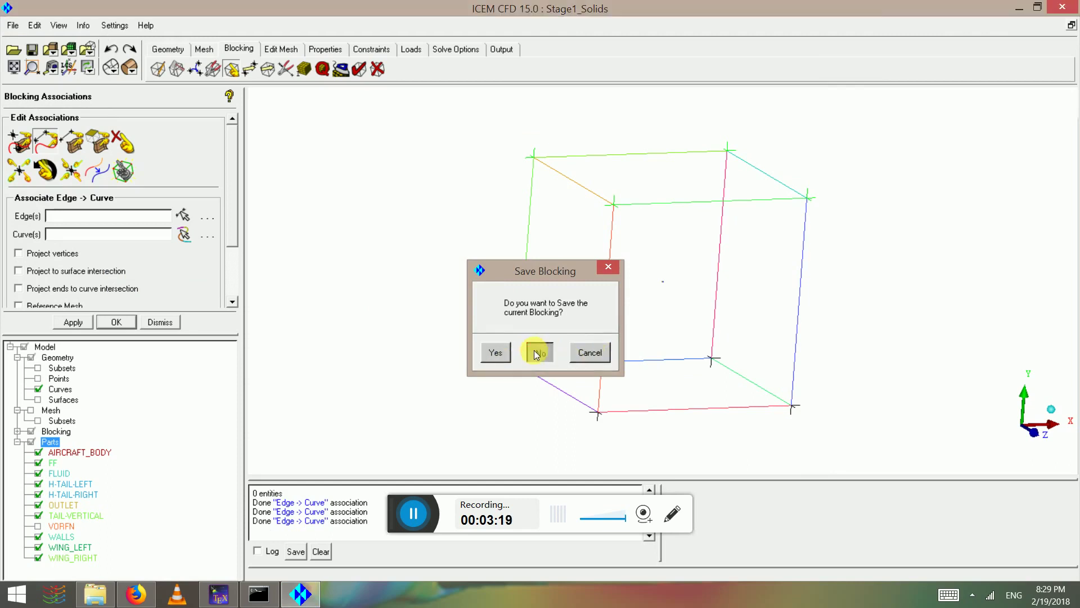
# Step: Start recording commands with Replay Control and minimize its window
pyautogui.click(13, 26)
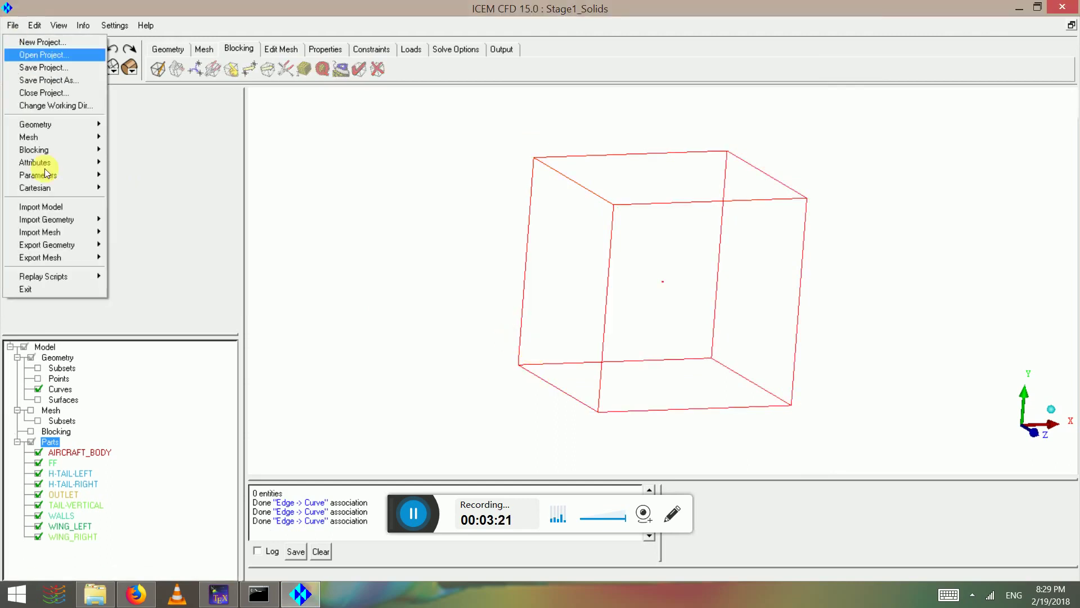
pyautogui.moveTo(55, 277)
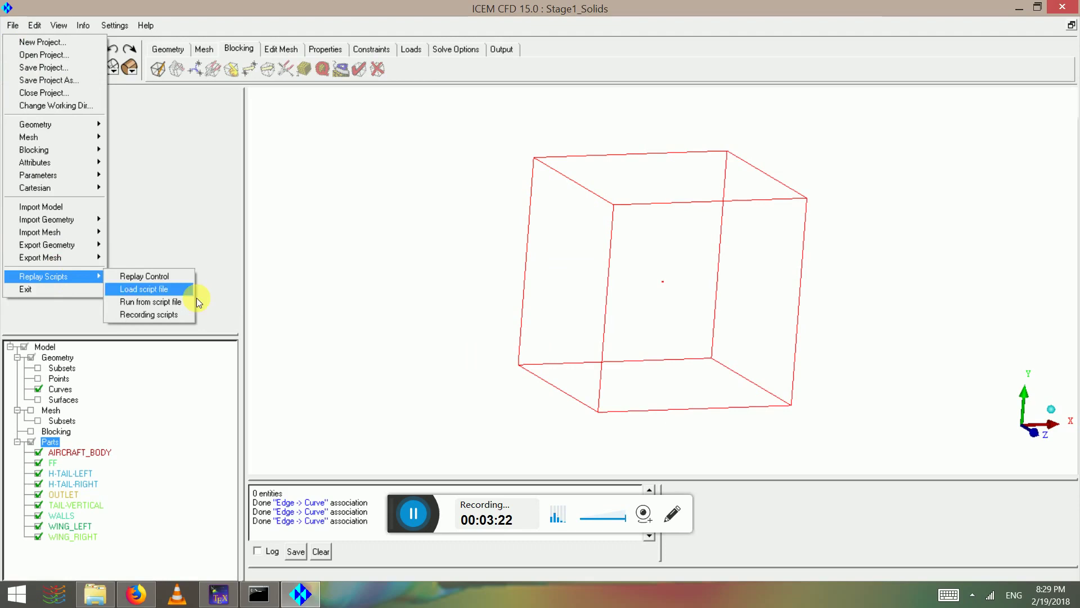
pyautogui.click(156, 278)
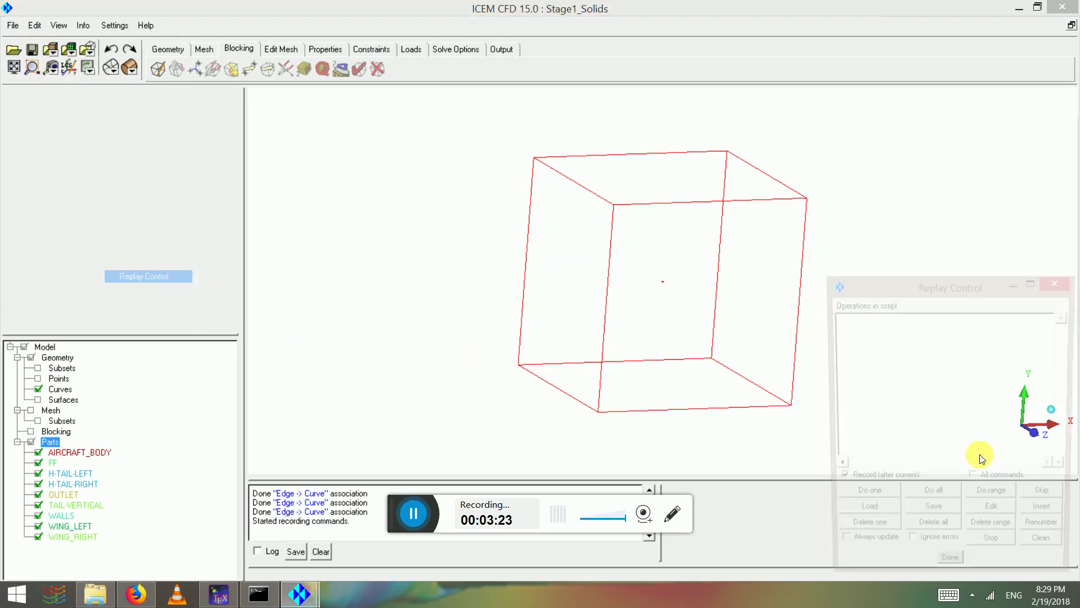
pyautogui.click(12, 25)
# Step: Initialize a 3D Bounding Box block around the whole model in part FLUID, with Project vertices enabled
pyautogui.click(184, 70)
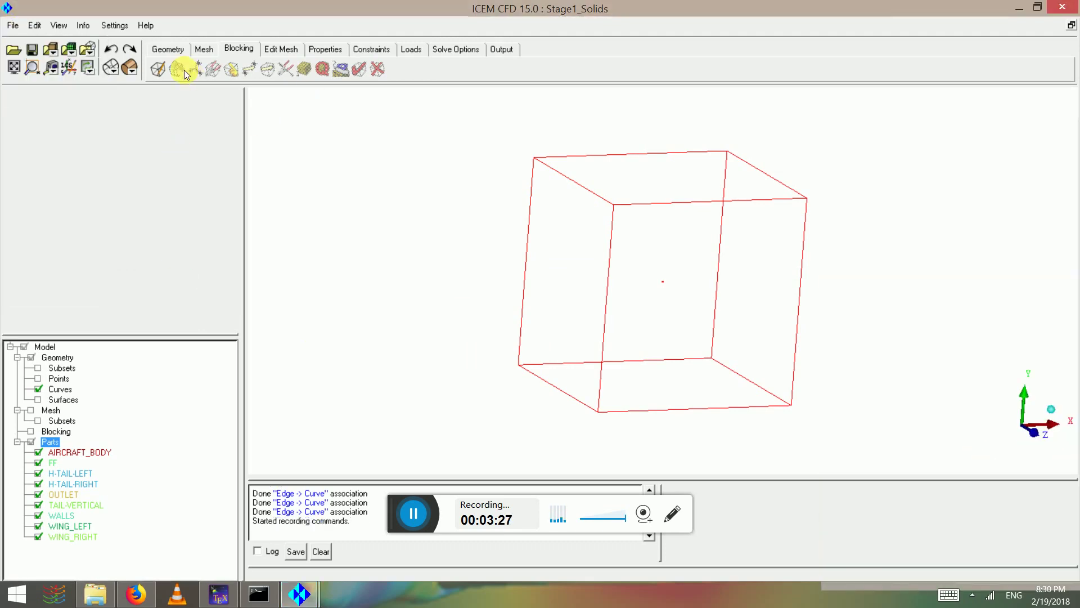
pyautogui.click(156, 70)
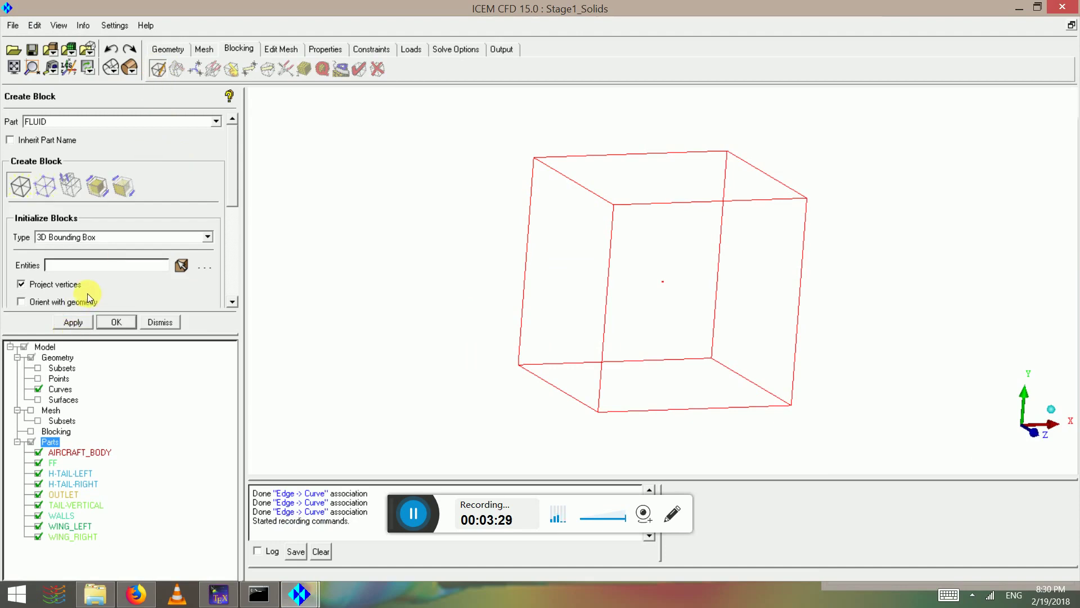
pyautogui.click(72, 323)
pyautogui.click(73, 321)
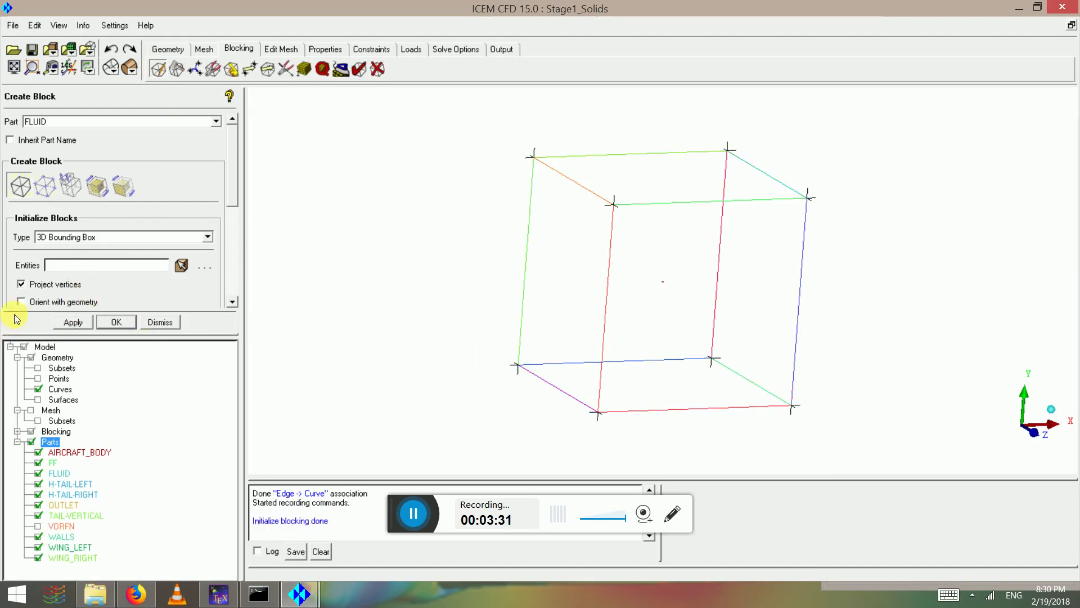
# Step: Associate the upper -X and upper -Z edges of the new block with their coinciding far-field box curves
pyautogui.click(231, 68)
pyautogui.click(44, 139)
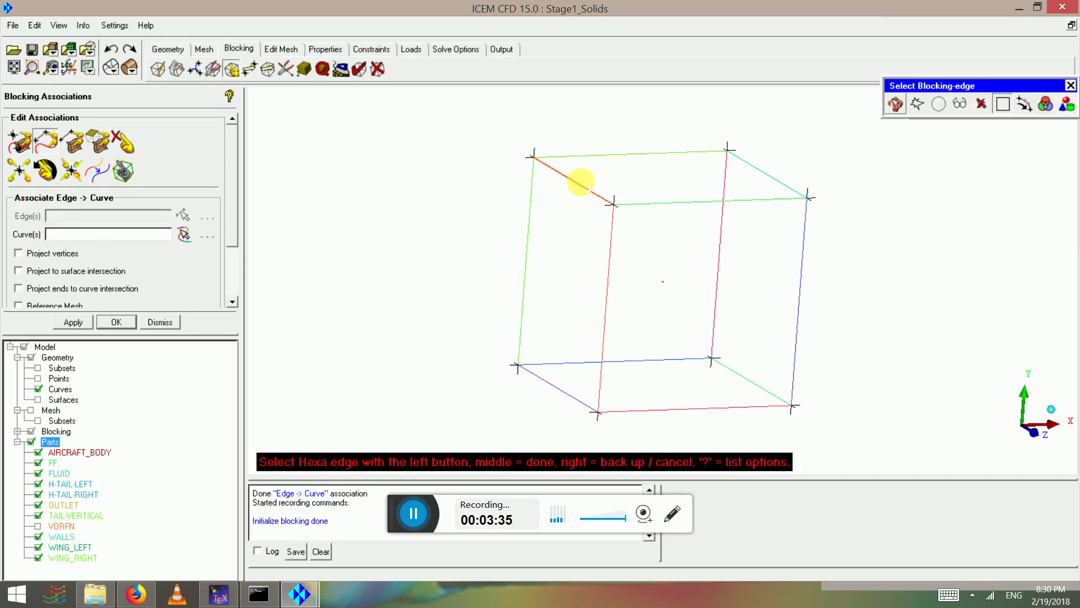
pyautogui.click(581, 181)
pyautogui.middleClick(583, 196)
pyautogui.click(581, 194)
pyautogui.middleClick(588, 186)
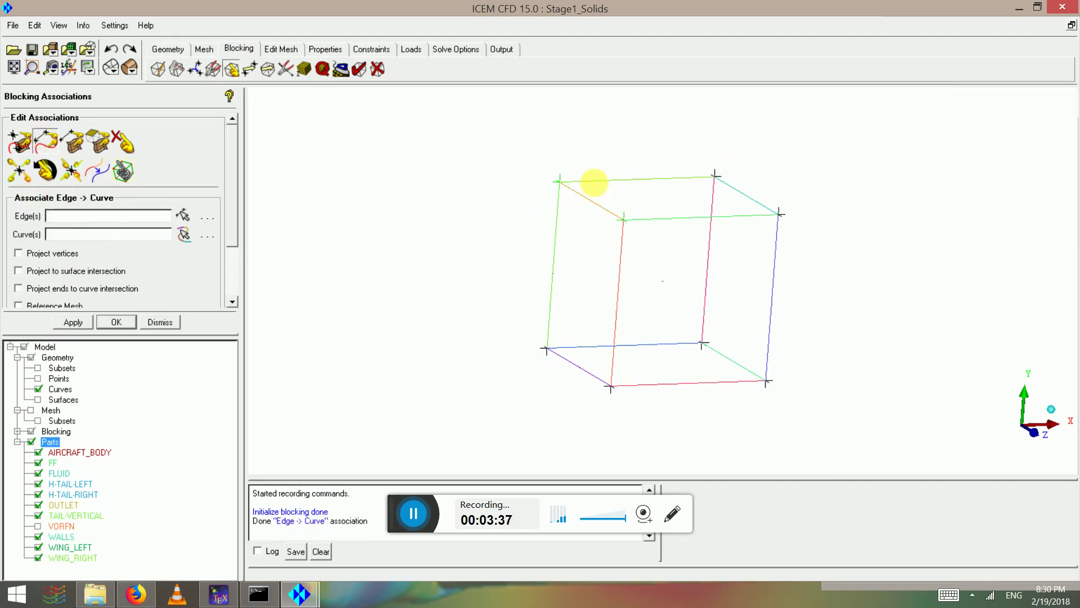
pyautogui.click(592, 178)
pyautogui.middleClick(593, 180)
pyautogui.click(593, 180)
pyautogui.middleClick(593, 178)
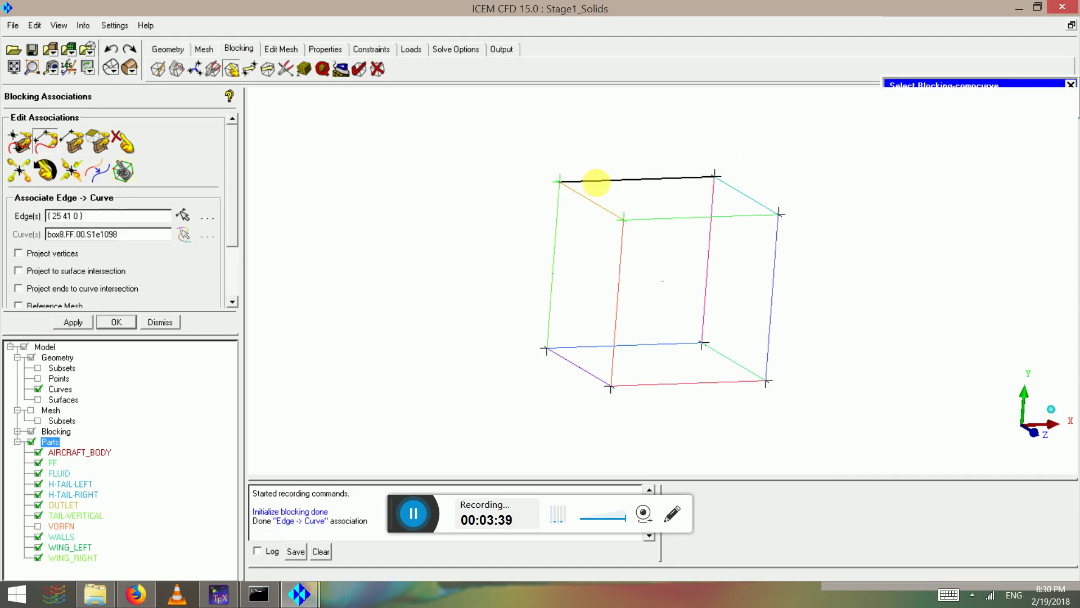
# Step: Associate the upper +X and upper +Z block edges with their coinciding far-field box curves
pyautogui.click(738, 184)
pyautogui.middleClick(741, 188)
pyautogui.click(740, 188)
pyautogui.middleClick(737, 194)
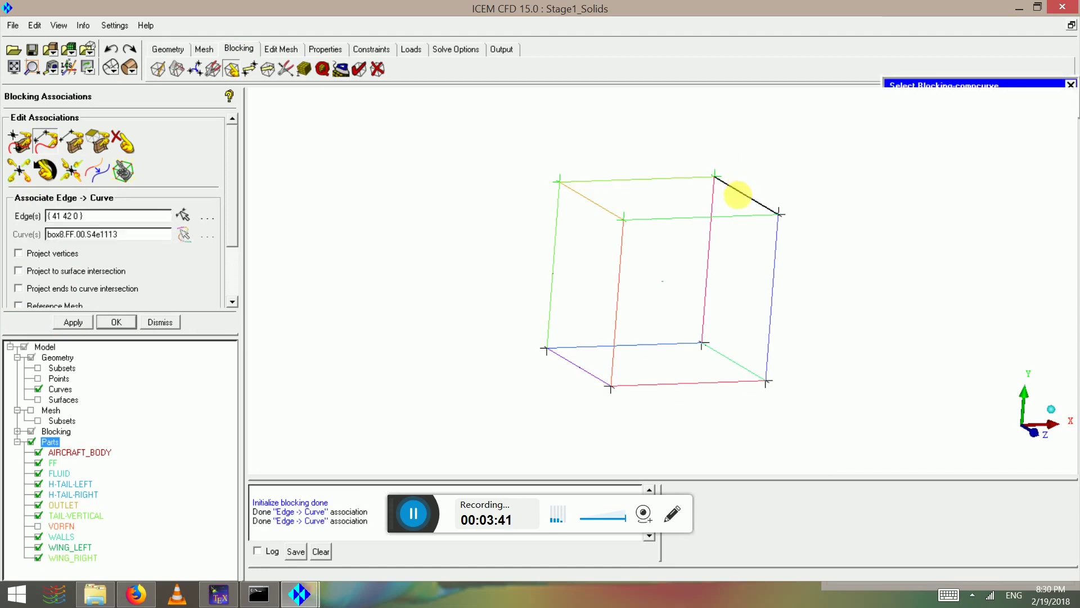
pyautogui.click(644, 228)
pyautogui.middleClick(642, 225)
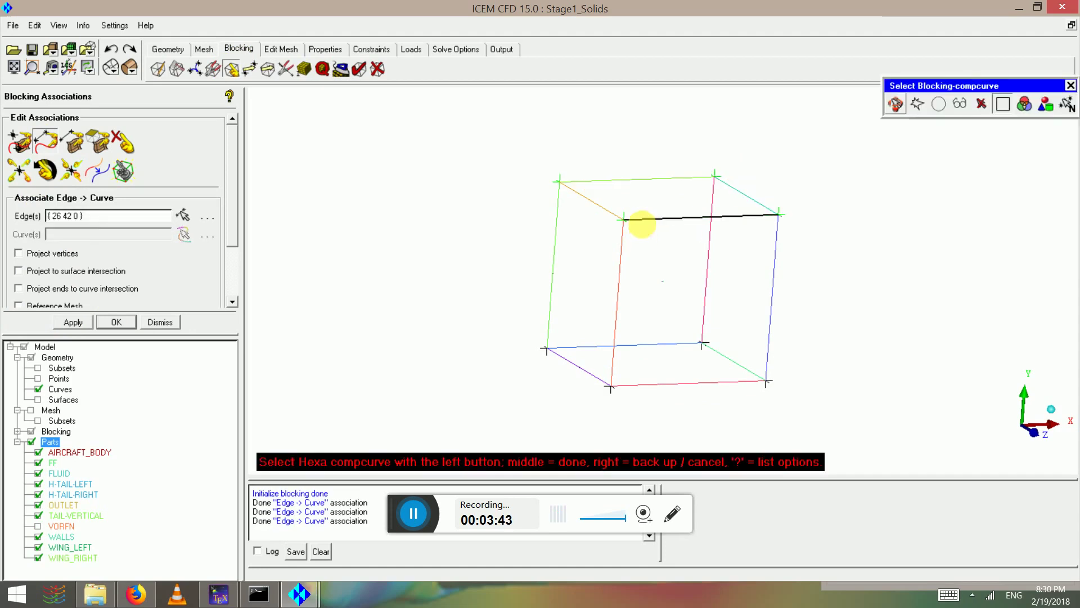
pyautogui.click(641, 224)
pyautogui.middleClick(640, 226)
# Step: Associate the two vertical block edges at the -X end with their coinciding far-field box curves
pyautogui.click(617, 275)
pyautogui.middleClick(616, 275)
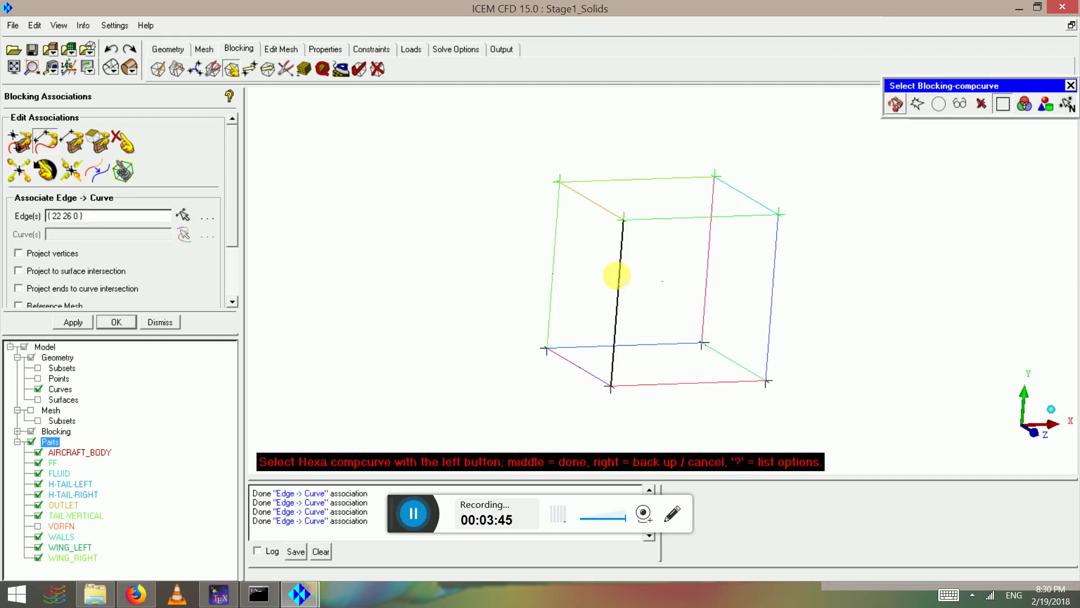
pyautogui.click(617, 275)
pyautogui.middleClick(617, 275)
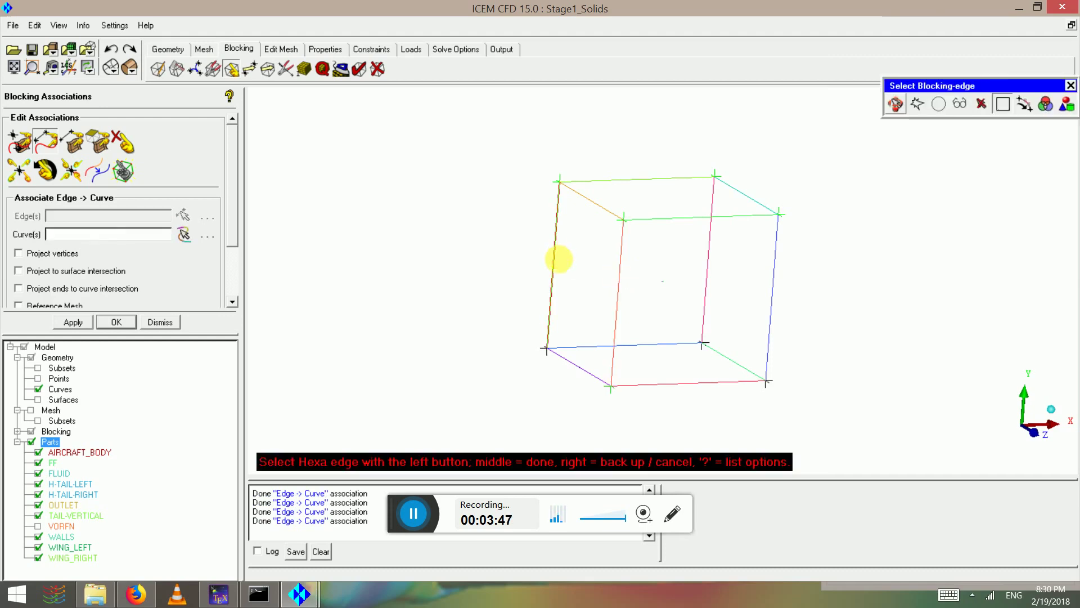
pyautogui.middleClick(555, 252)
pyautogui.click(555, 261)
pyautogui.middleClick(555, 261)
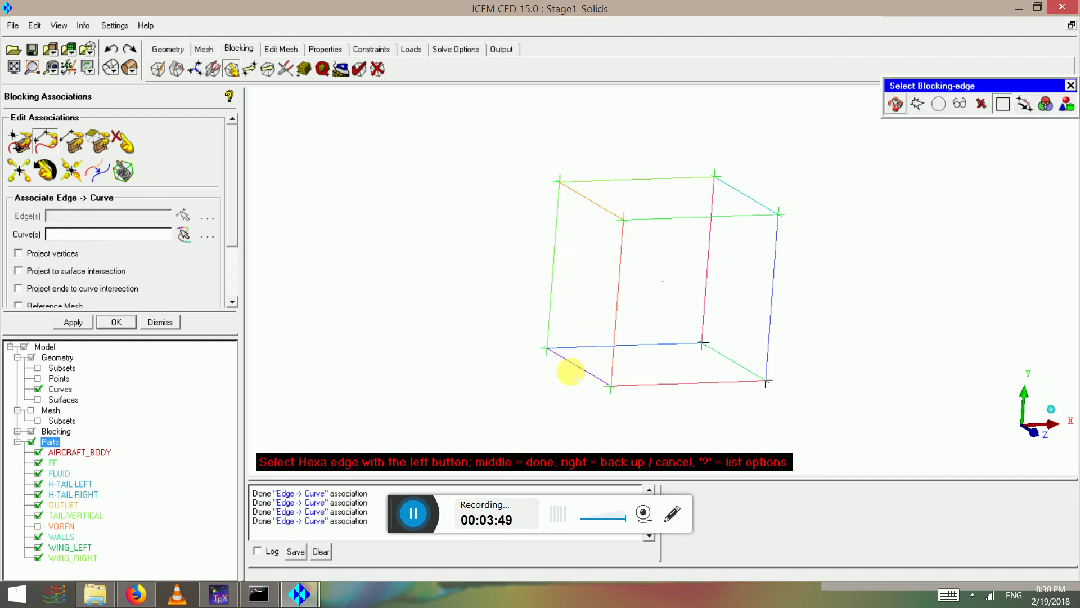
# Step: Associate the lower -X and lower -Z block edges with their coinciding far-field box curves
pyautogui.click(564, 361)
pyautogui.middleClick(565, 363)
pyautogui.click(578, 362)
pyautogui.middleClick(579, 362)
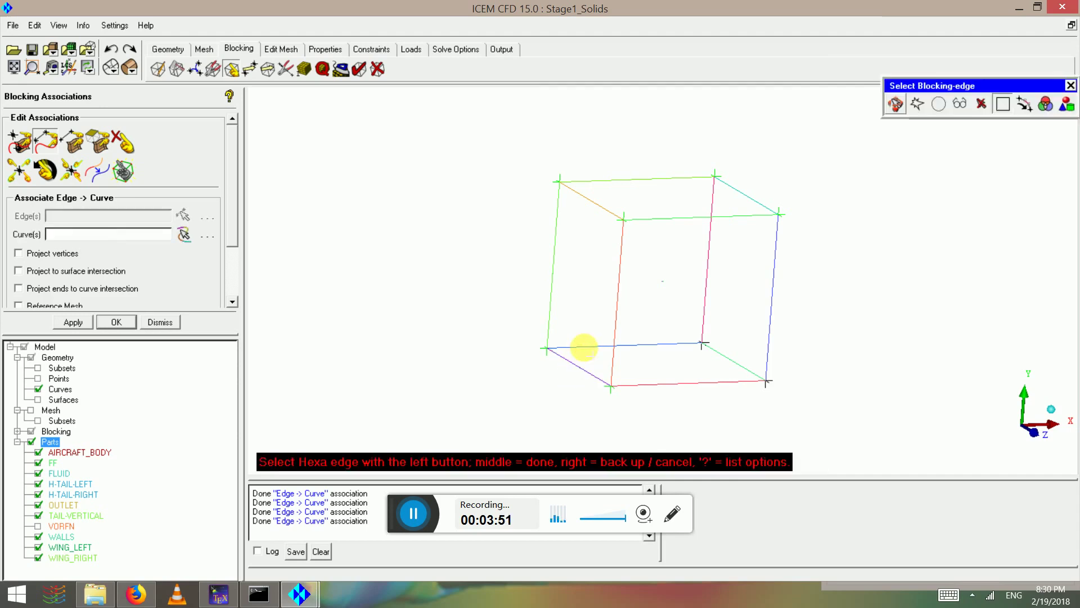
pyautogui.middleClick(584, 346)
pyautogui.click(583, 346)
pyautogui.middleClick(583, 345)
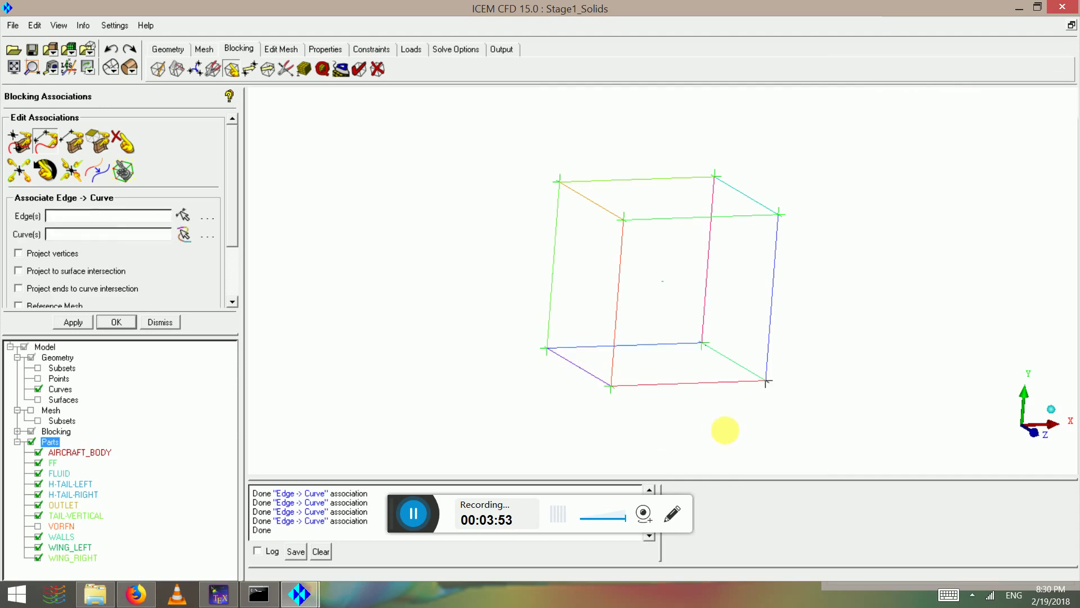
# Step: Associate the lower +Z and lower +X block edges with their coinciding far-field box curves
pyautogui.middleClick(704, 389)
pyautogui.click(703, 385)
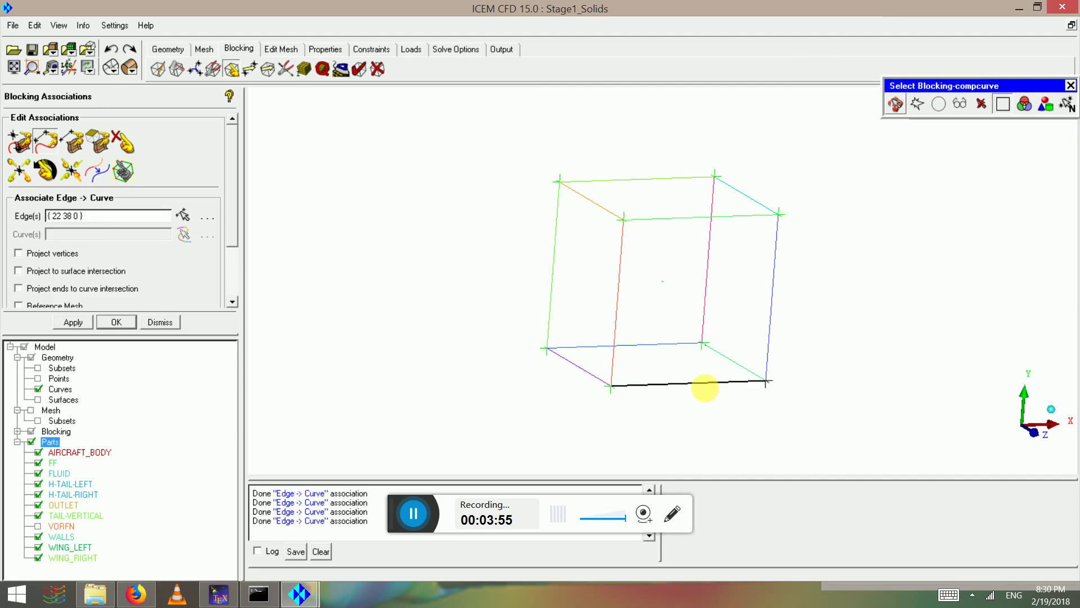
pyautogui.middleClick(705, 384)
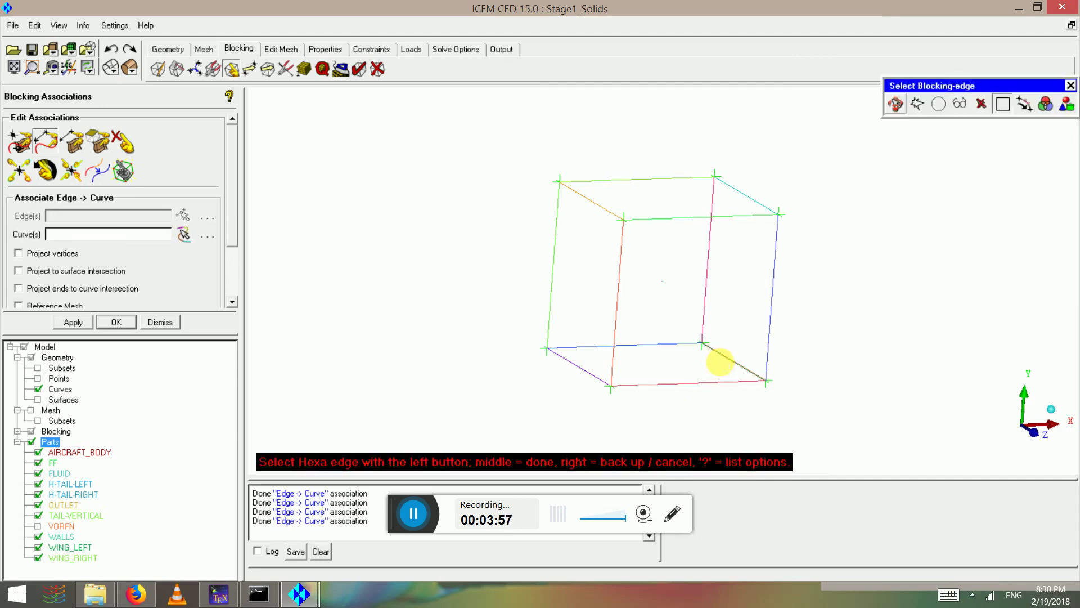
pyautogui.middleClick(719, 361)
pyautogui.click(718, 357)
pyautogui.middleClick(715, 340)
# Step: Associate the two vertical block edges at the +X end with their coinciding far-field box curves
pyautogui.click(703, 280)
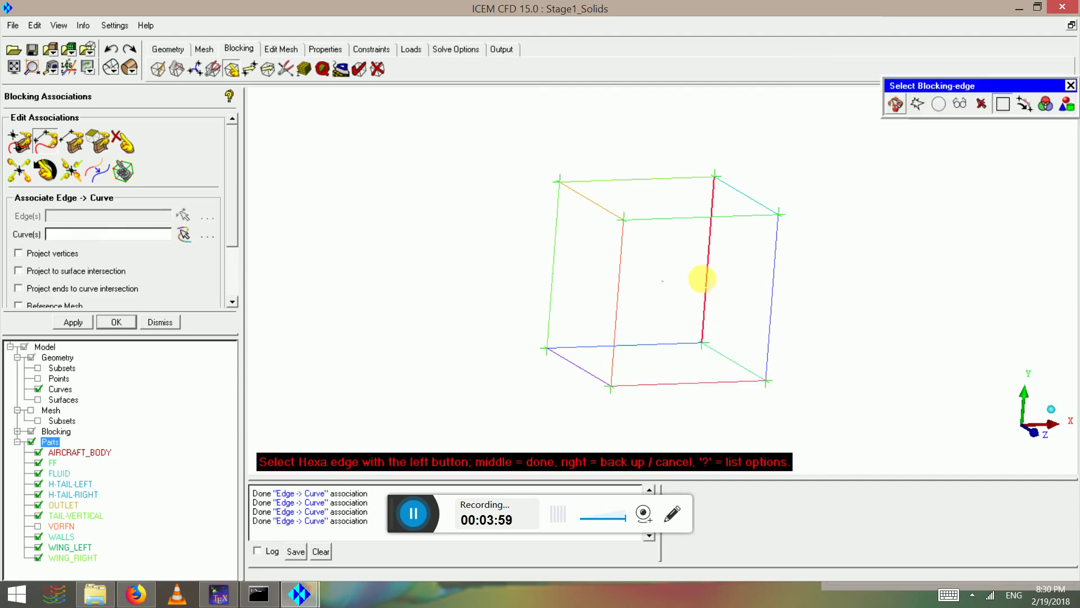
pyautogui.middleClick(702, 279)
pyautogui.click(706, 279)
pyautogui.middleClick(706, 279)
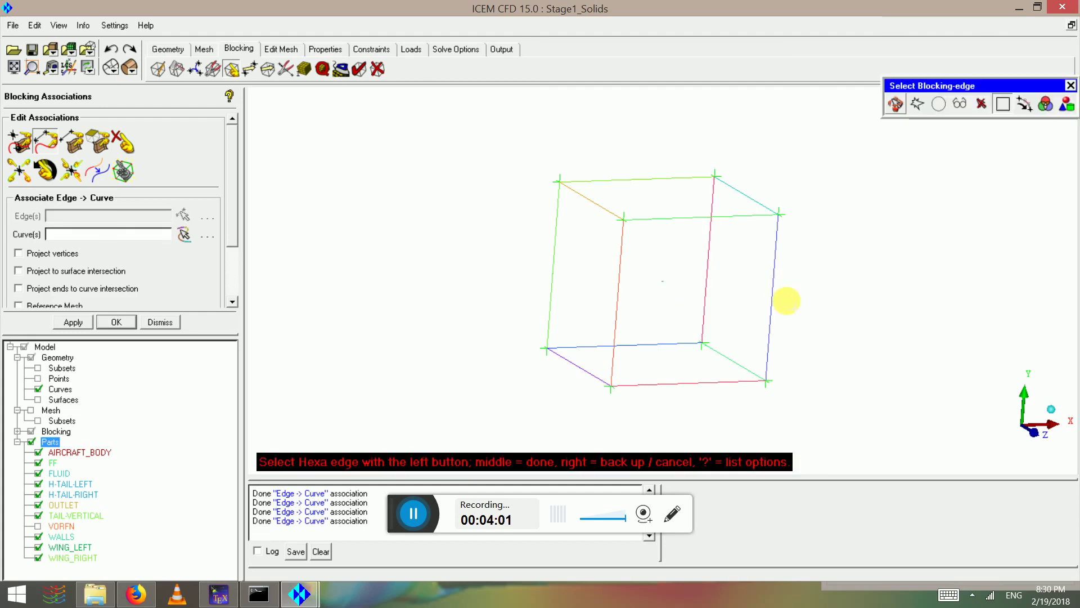
pyautogui.click(774, 290)
pyautogui.middleClick(775, 290)
pyautogui.click(774, 290)
pyautogui.middleClick(774, 290)
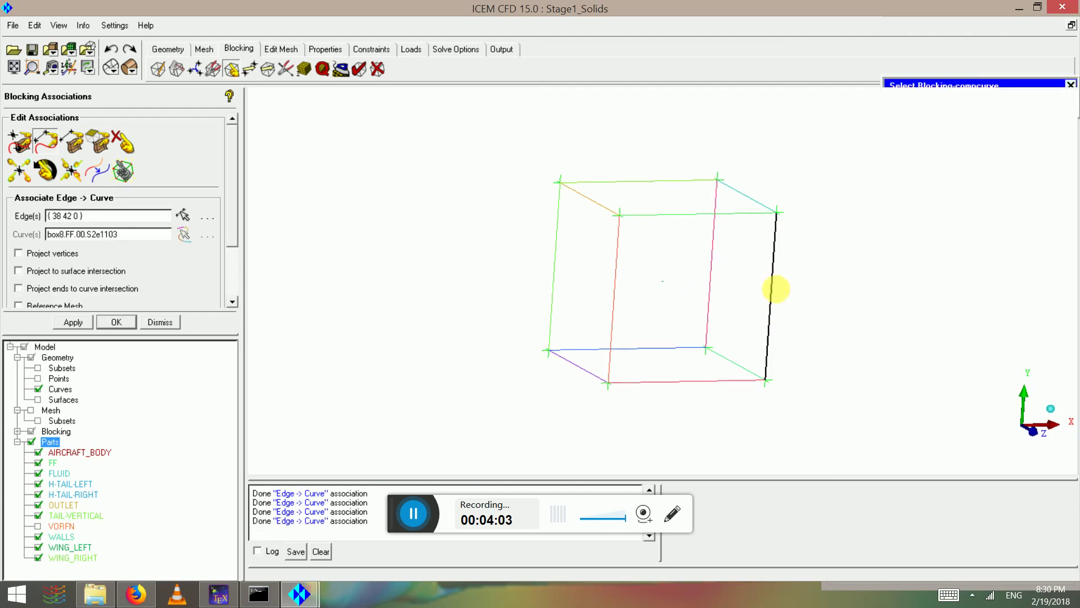
pyautogui.middleClick(774, 291)
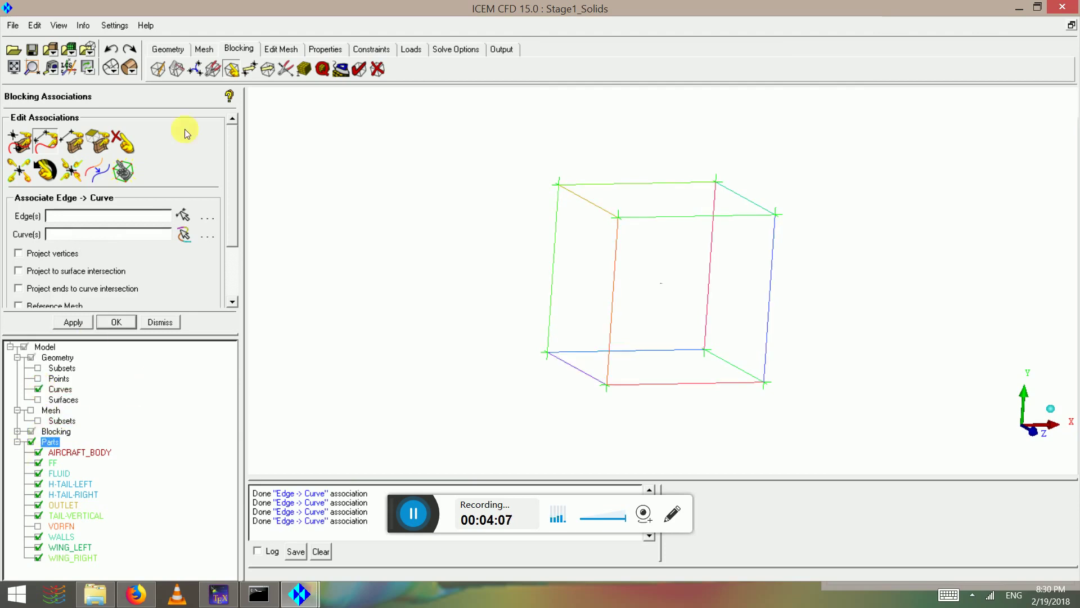
# Step: Show the geometry points and associate the two upper block vertices at the -X end with their coinciding box corner points
pyautogui.click(31, 133)
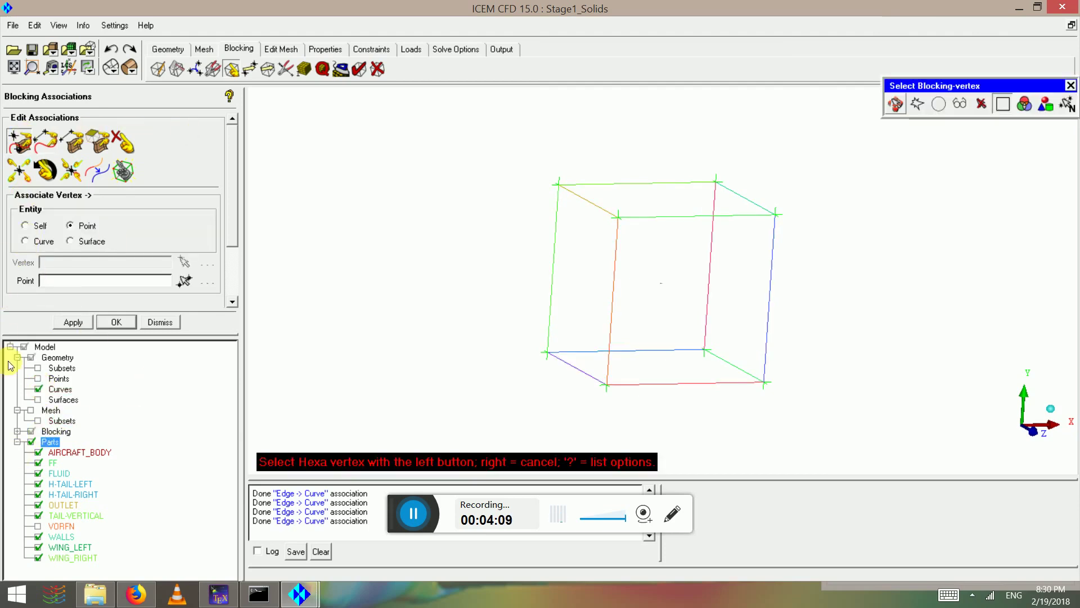
pyautogui.click(37, 378)
pyautogui.scroll(2, 630, 229)
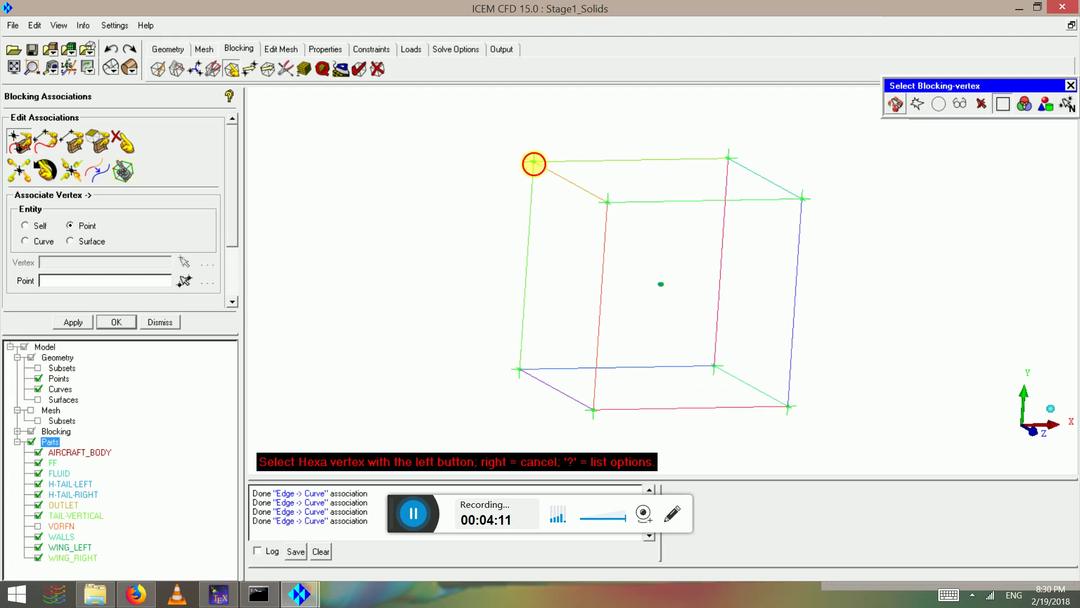
pyautogui.click(533, 162)
pyautogui.click(533, 162)
pyautogui.click(595, 199)
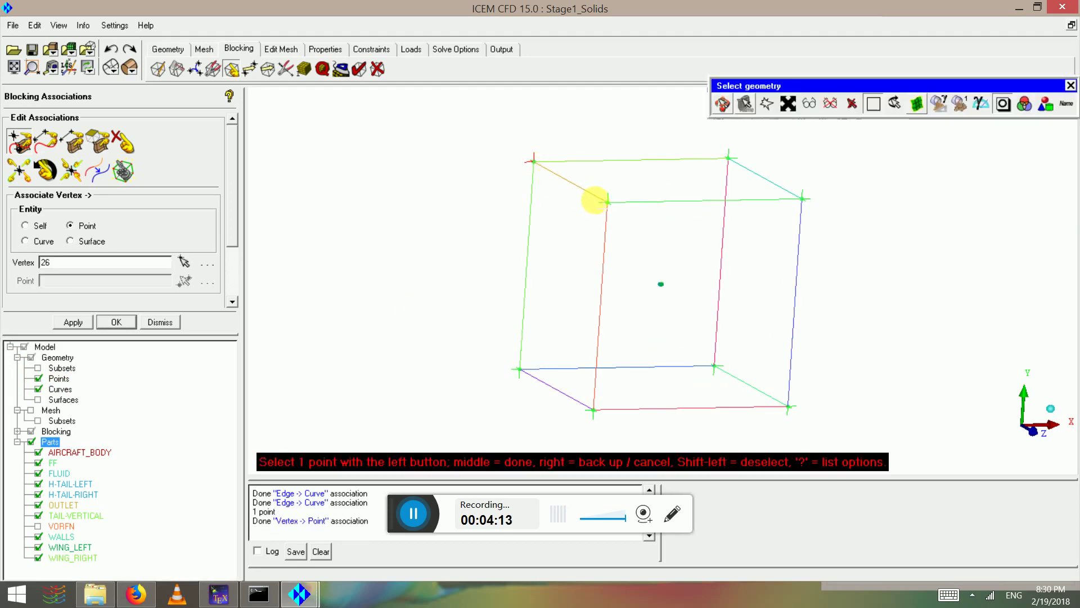
pyautogui.click(606, 200)
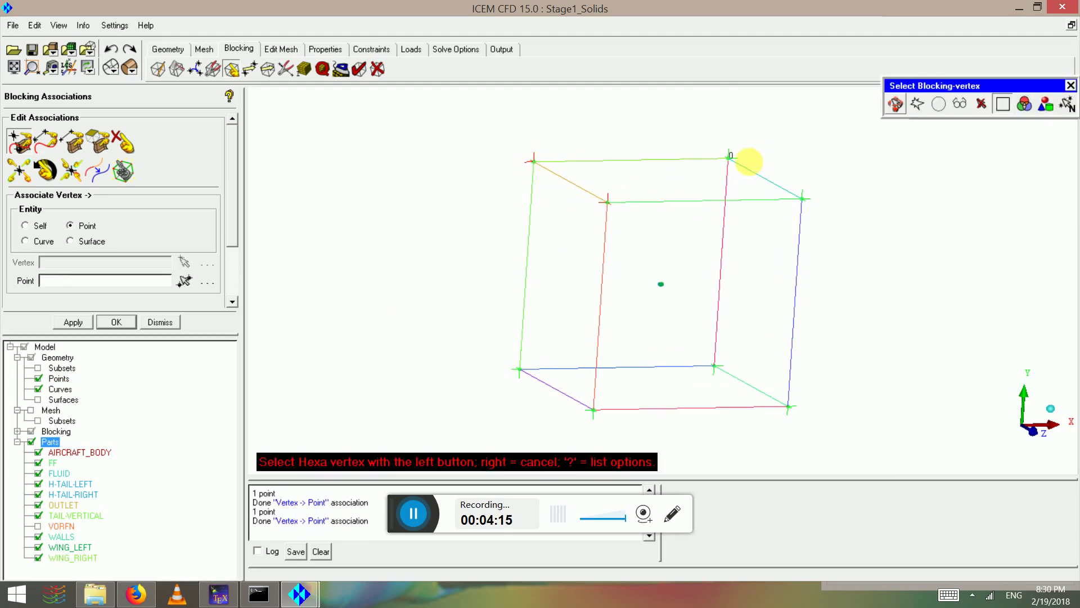
# Step: Associate the two upper block vertices at the +X end with their coinciding box corner points
pyautogui.click(745, 160)
pyautogui.click(746, 159)
pyautogui.click(802, 200)
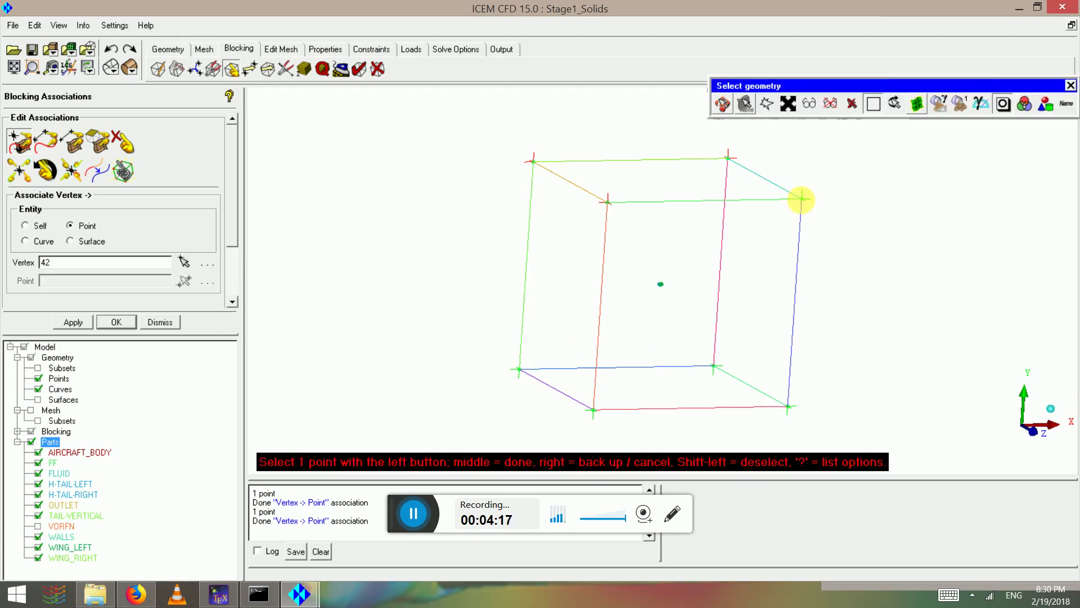
pyautogui.click(803, 198)
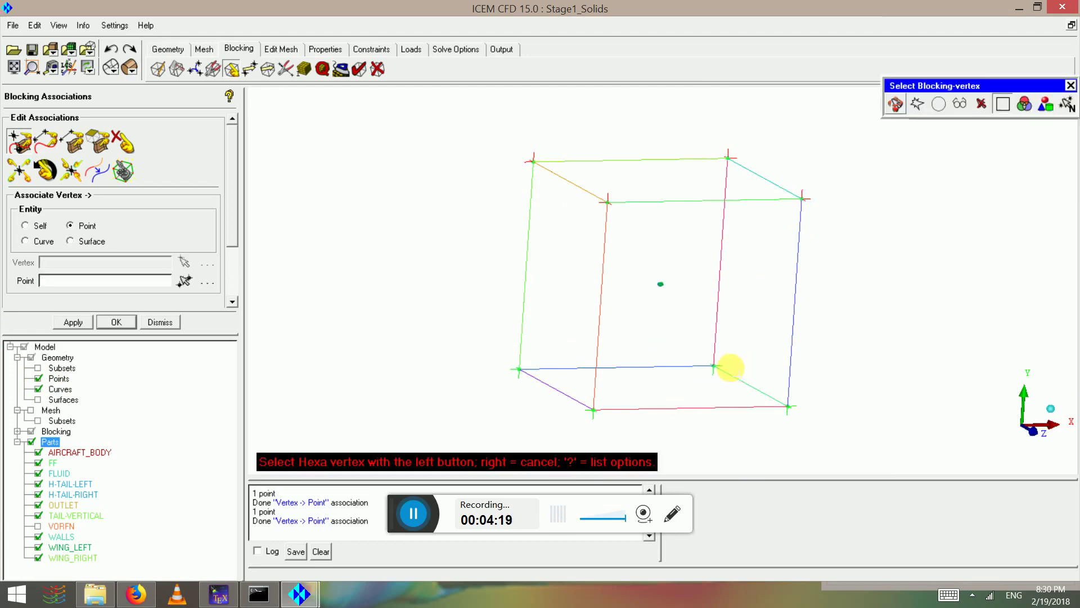
# Step: Associate the two lower block vertices at the +X end with their coinciding box corner points
pyautogui.click(730, 368)
pyautogui.click(725, 367)
pyautogui.moveTo(724, 366); pyautogui.dragTo(772, 465)
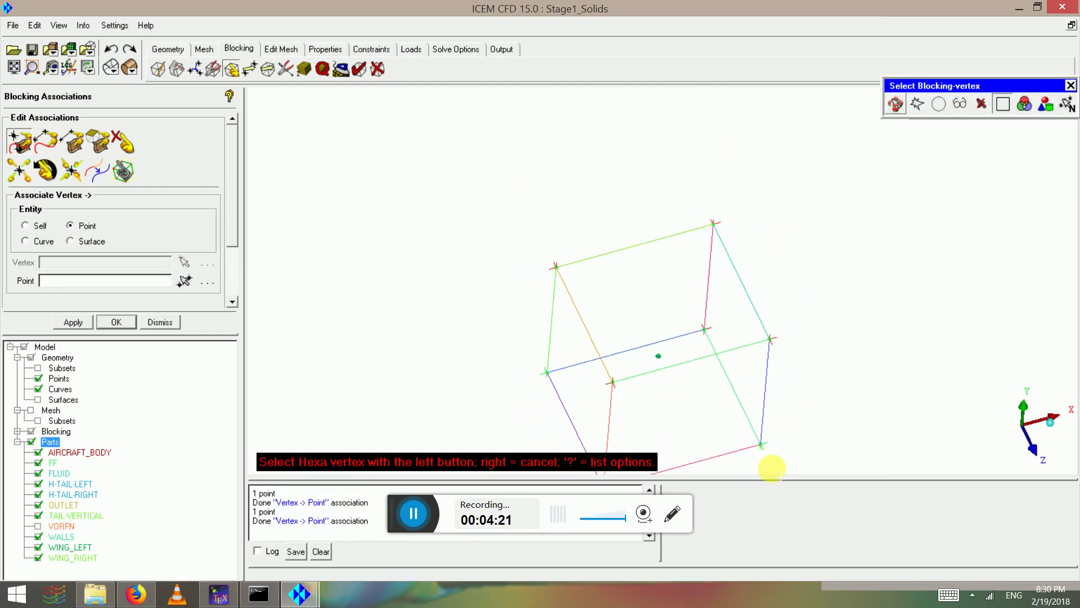
pyautogui.click(764, 442)
pyautogui.click(765, 442)
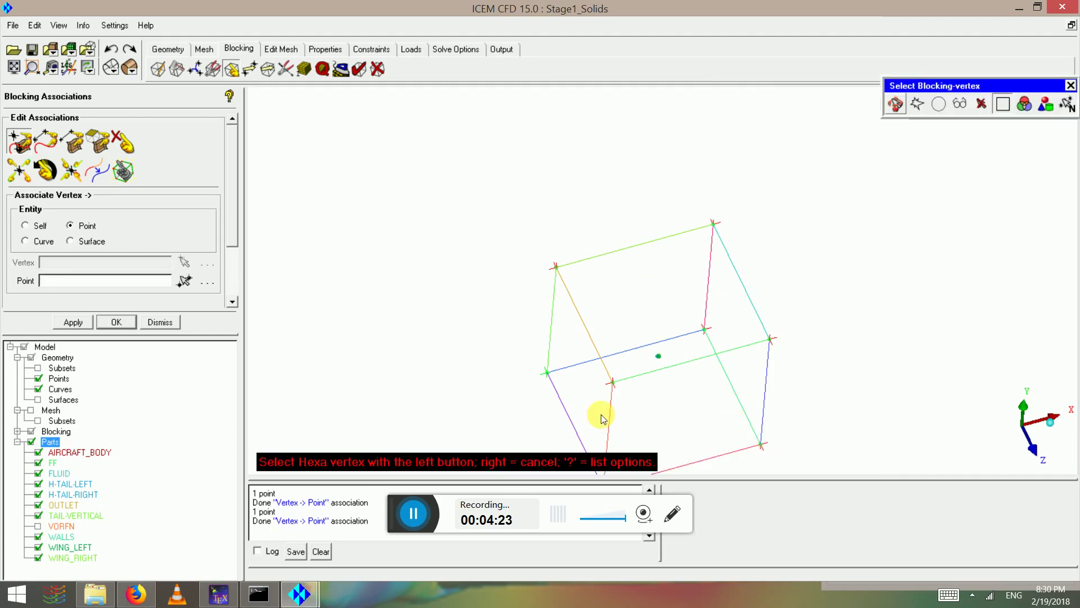
# Step: Associate the two lower block vertices at the -X end with their coinciding box corner points
pyautogui.moveTo(602, 417); pyautogui.dragTo(549, 367)
pyautogui.click(544, 366)
pyautogui.click(545, 364)
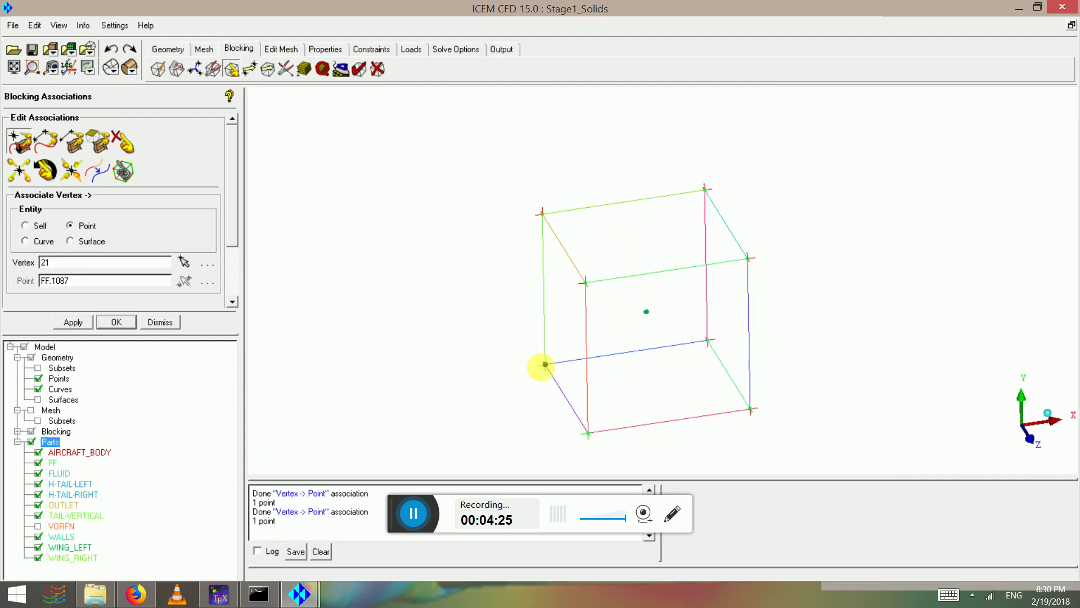
pyautogui.click(585, 433)
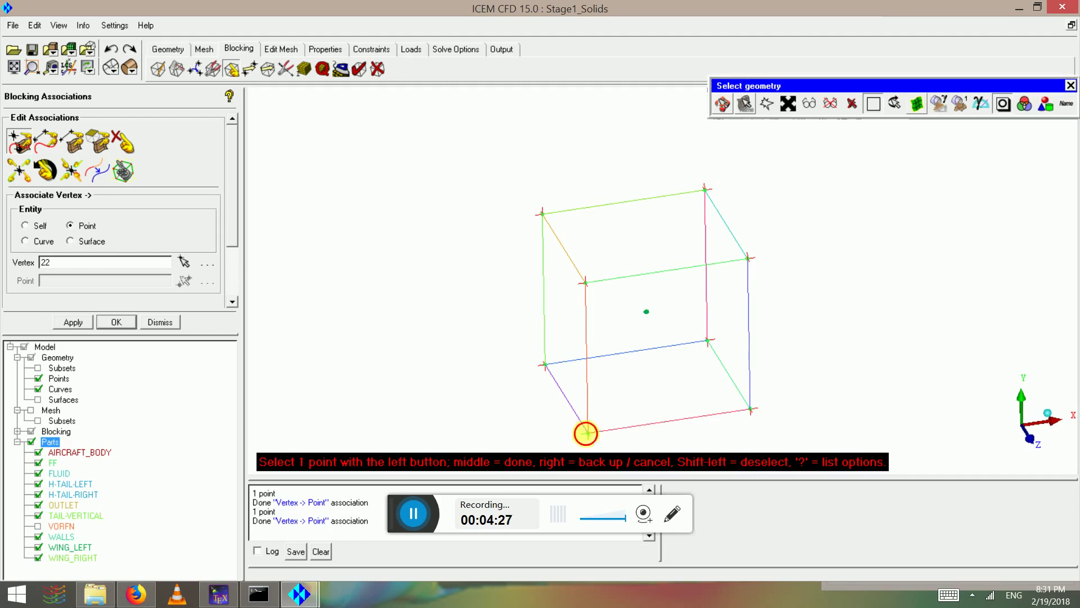
pyautogui.click(586, 433)
# Step: Split the block vertically at the -Z wing tip in the view along X, at a split value of about 0.495, with the points hidden
pyautogui.moveTo(719, 411); pyautogui.dragTo(731, 379, button='right')
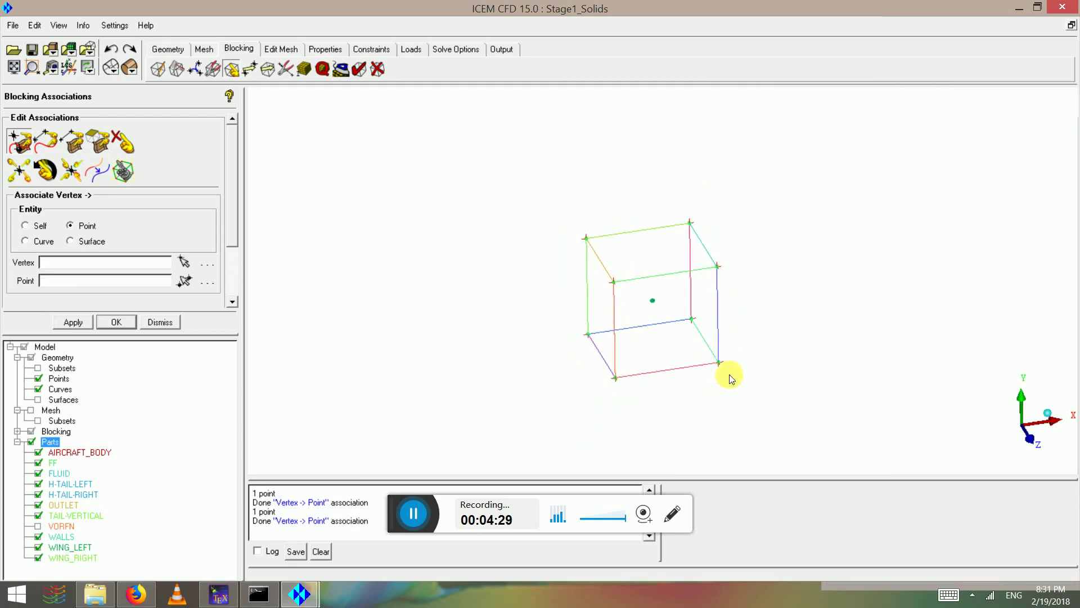
pyautogui.click(1005, 433)
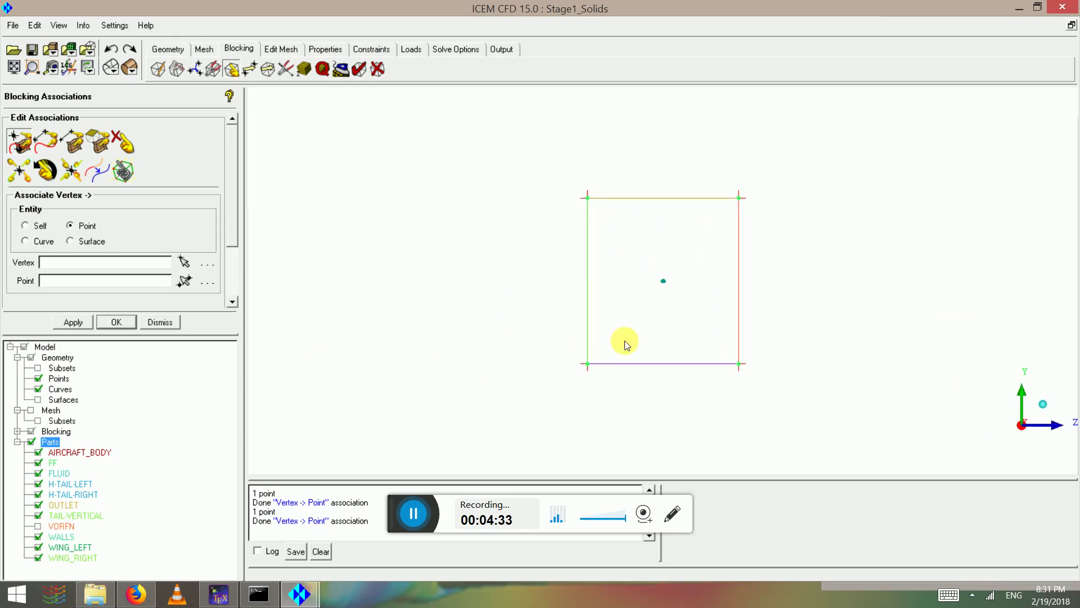
pyautogui.moveTo(625, 340); pyautogui.dragTo(664, 306, button='right')
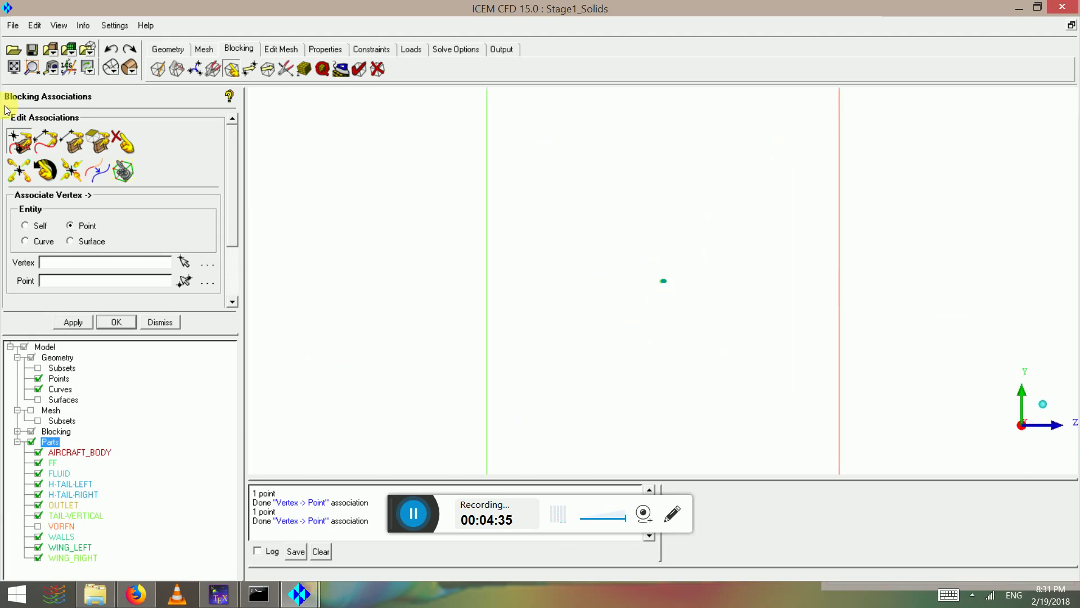
pyautogui.click(177, 68)
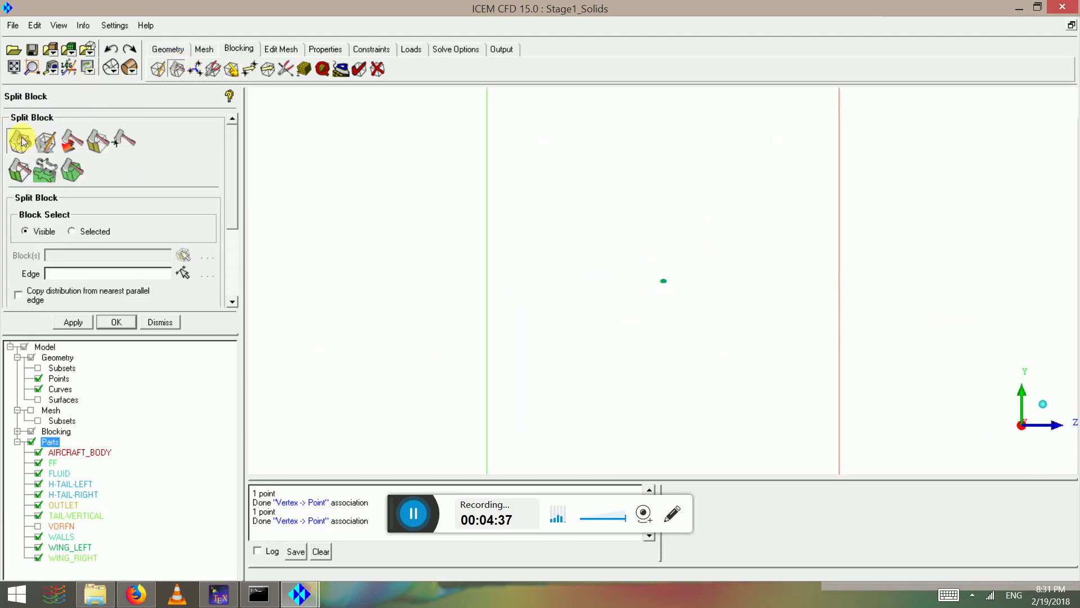
pyautogui.scroll(-2, 681, 202)
pyautogui.click(652, 166)
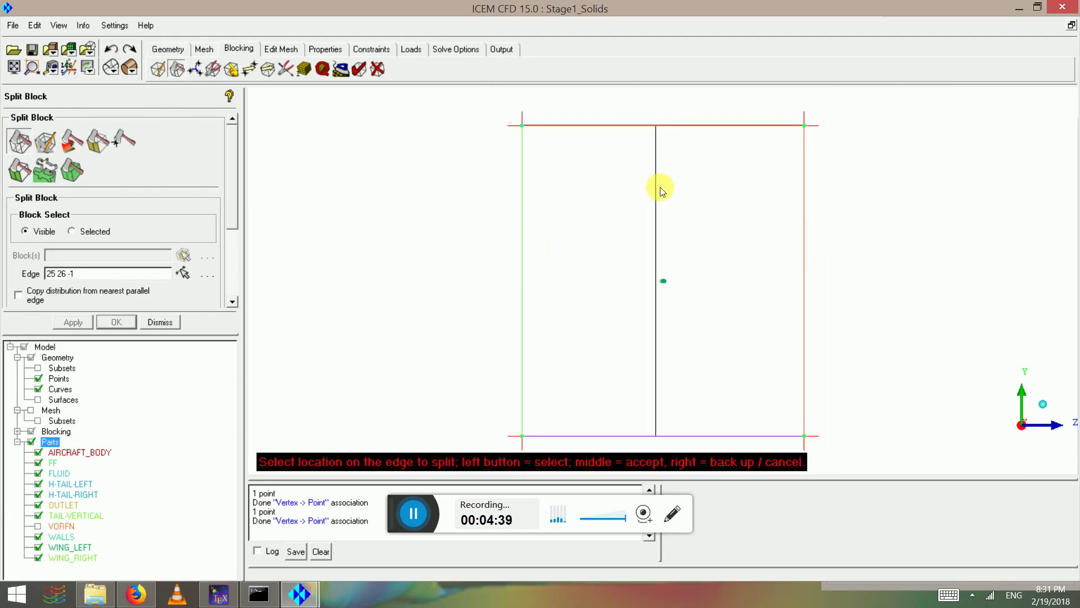
pyautogui.scroll(4, 694, 285)
pyautogui.scroll(3, 661, 301)
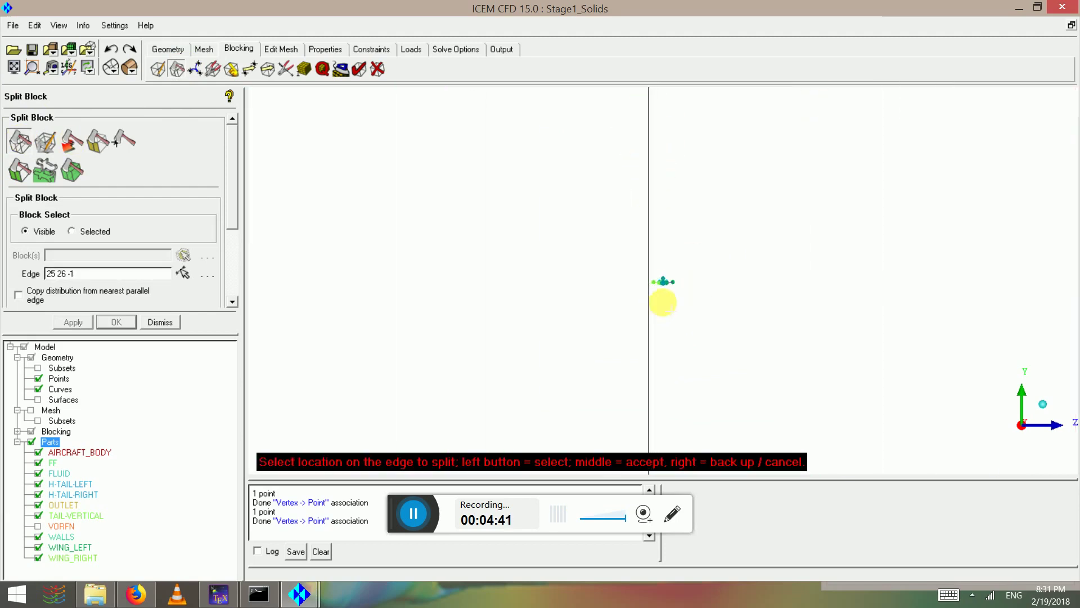
pyautogui.click(40, 379)
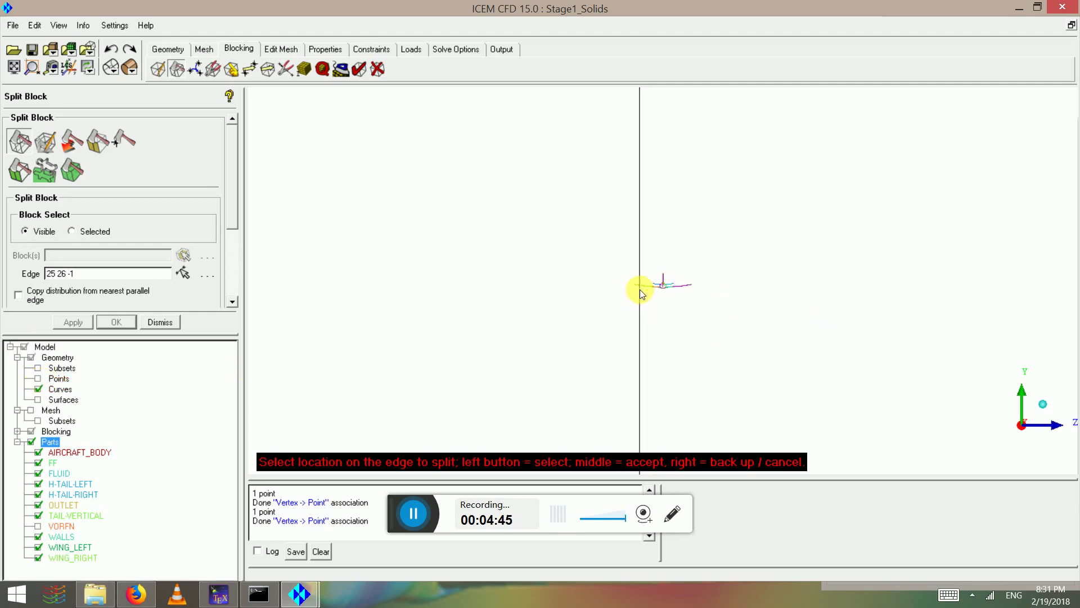
pyautogui.scroll(4, 630, 289)
pyautogui.scroll(3, 629, 290)
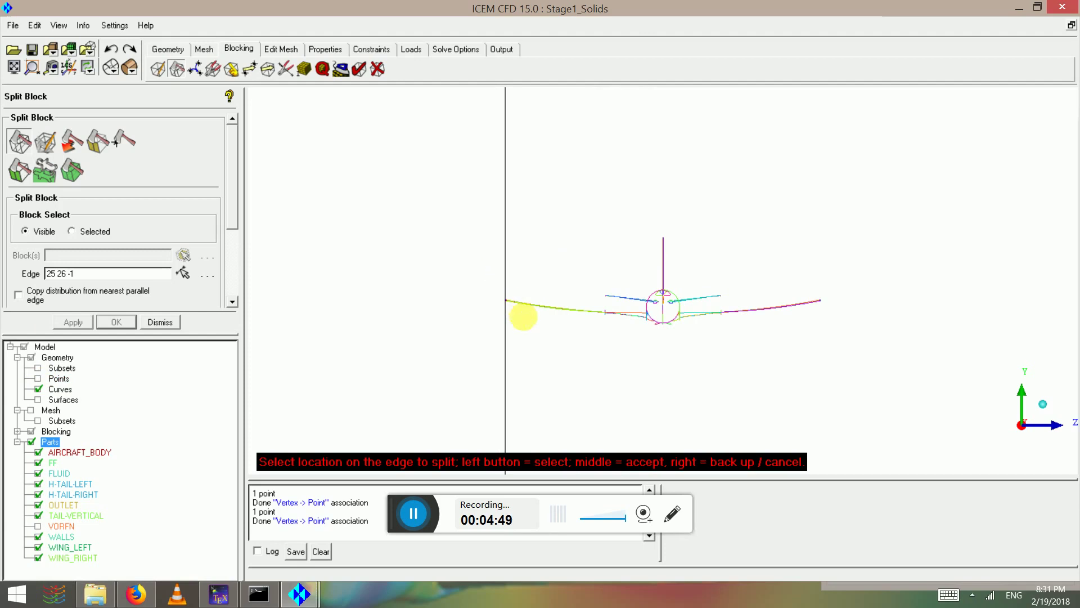
pyautogui.click(521, 318)
# Step: Split the blocks horizontally just below the fuselage and at wing-tip height, at split values of about 0.499 and 0.0015
pyautogui.click(516, 326)
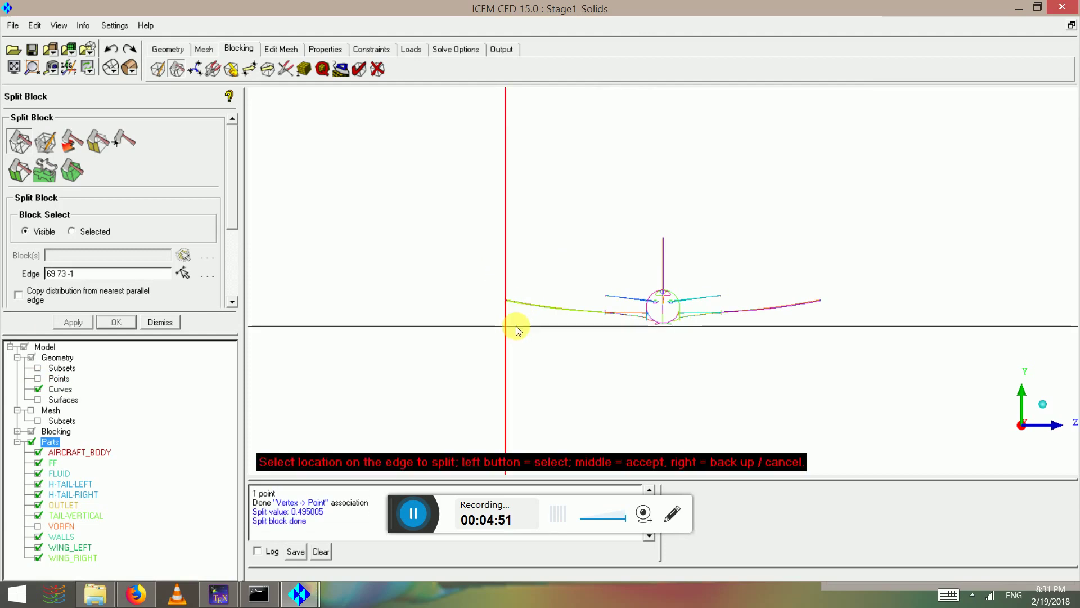
pyautogui.click(525, 319)
pyautogui.middleClick(525, 321)
pyautogui.click(510, 295)
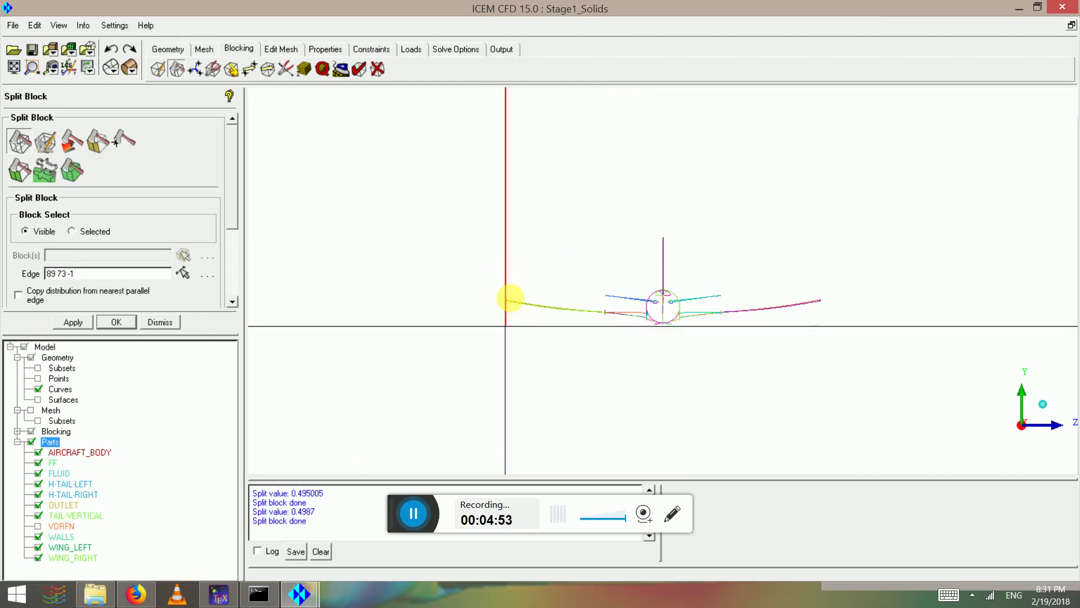
pyautogui.middleClick(526, 315)
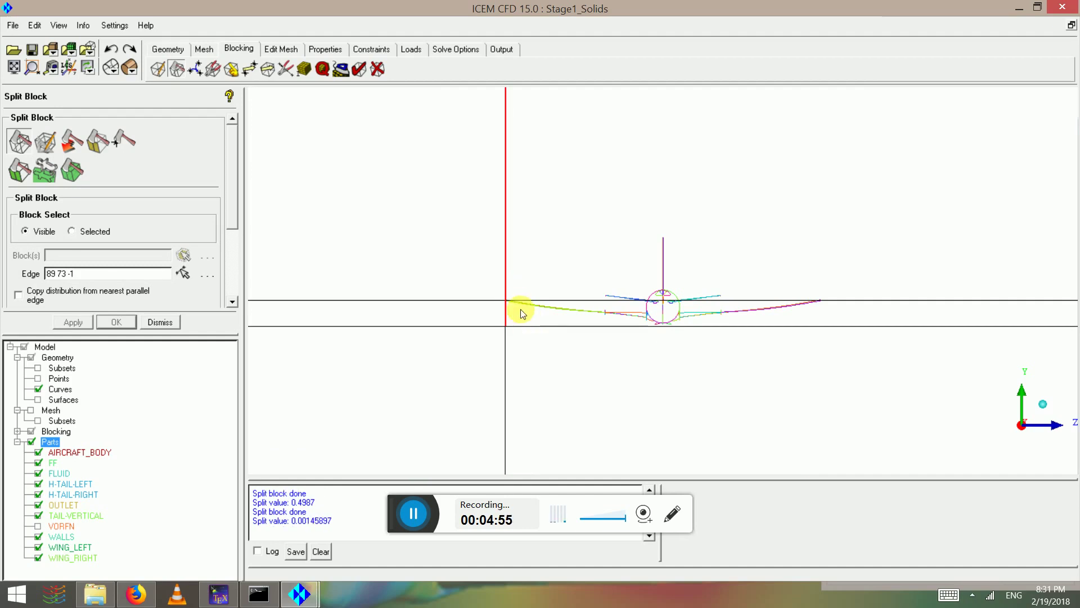
# Step: Split the blocks horizontally near the fuselage's underside and at its top, at split values of about 0.195 and 0.0005
pyautogui.click(506, 311)
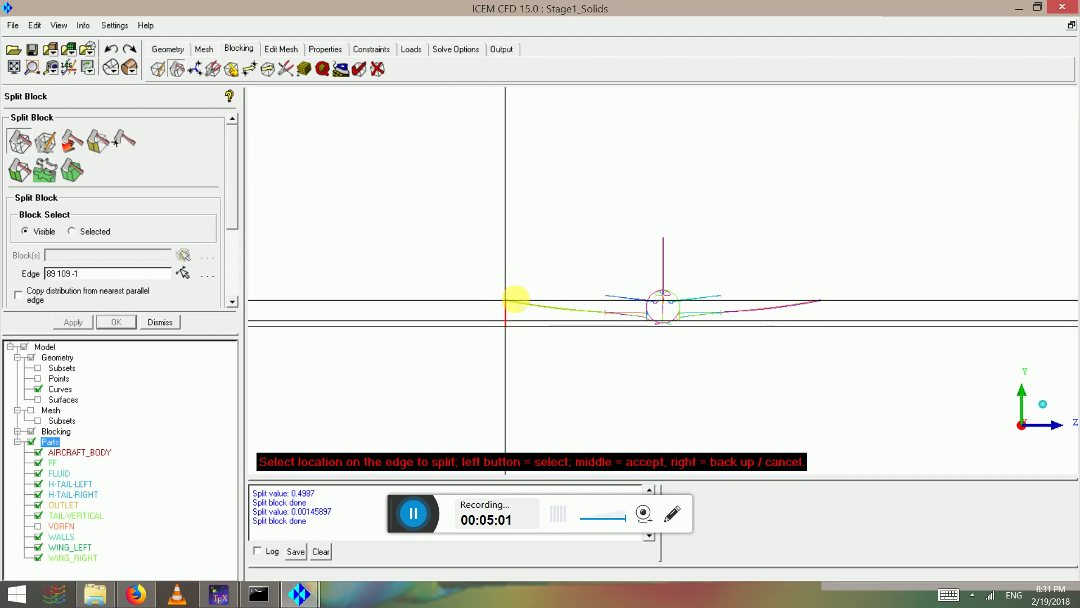
pyautogui.middleClick(515, 299)
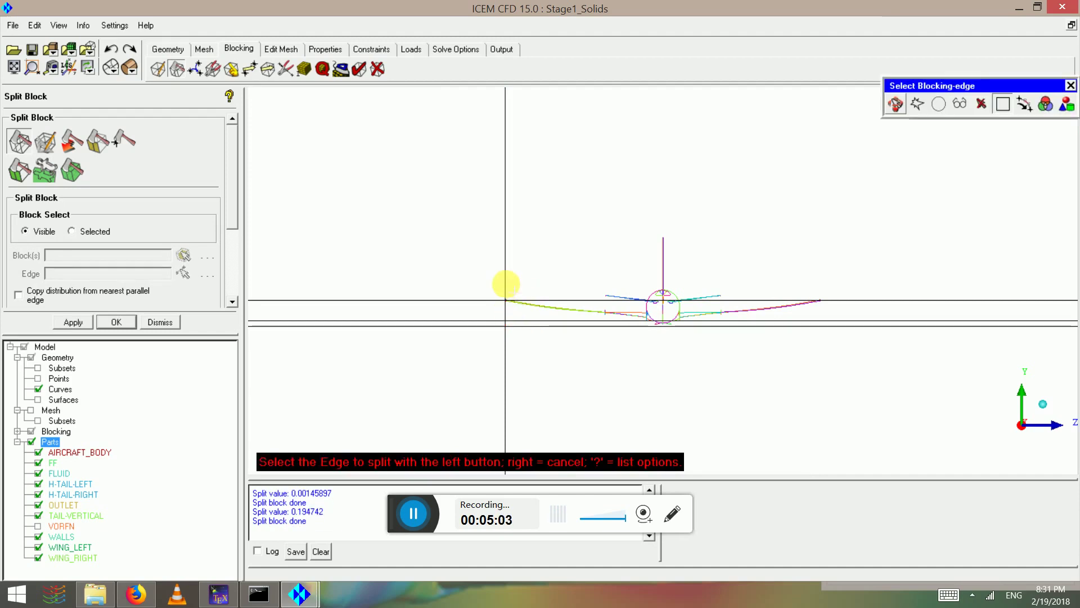
pyautogui.click(506, 284)
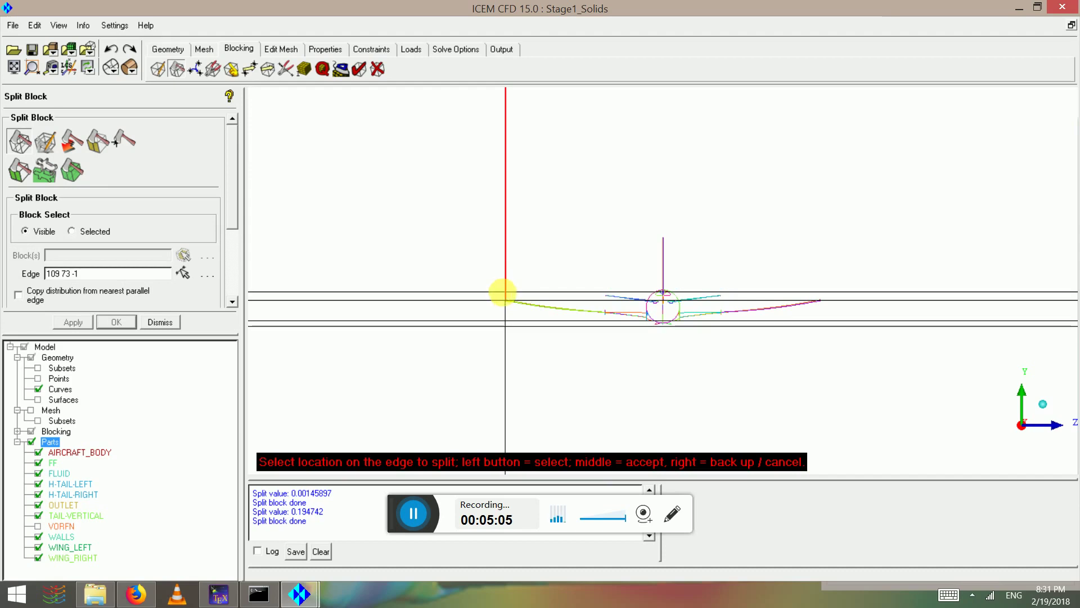
pyautogui.middleClick(502, 292)
# Step: Split the blocks horizontally at the tip of the vertical tail, at a split value of about 0.003
pyautogui.click(506, 214)
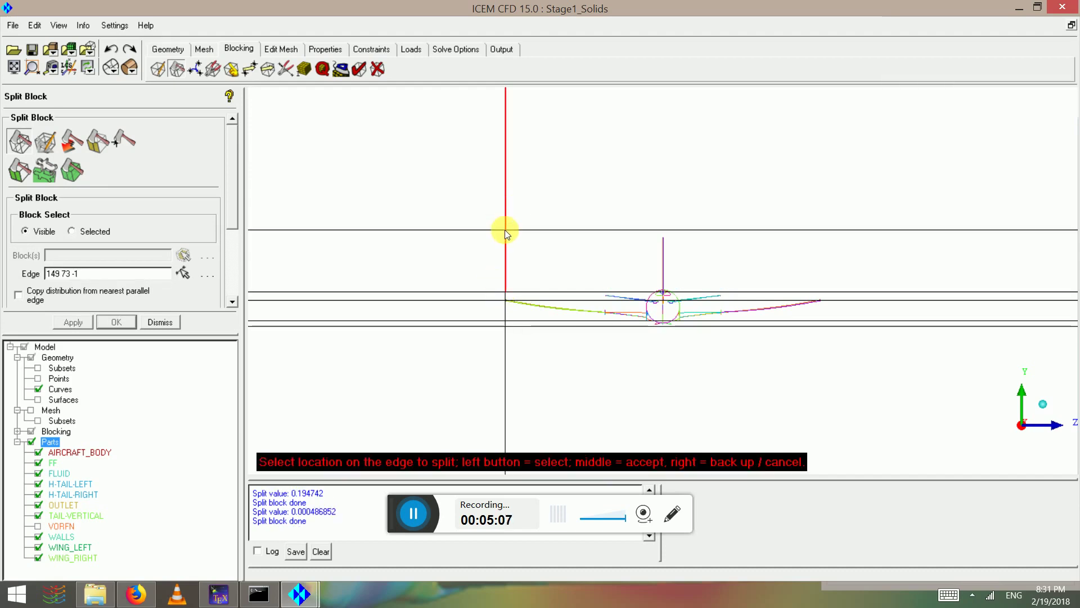
pyautogui.moveTo(505, 230); pyautogui.dragTo(503, 238)
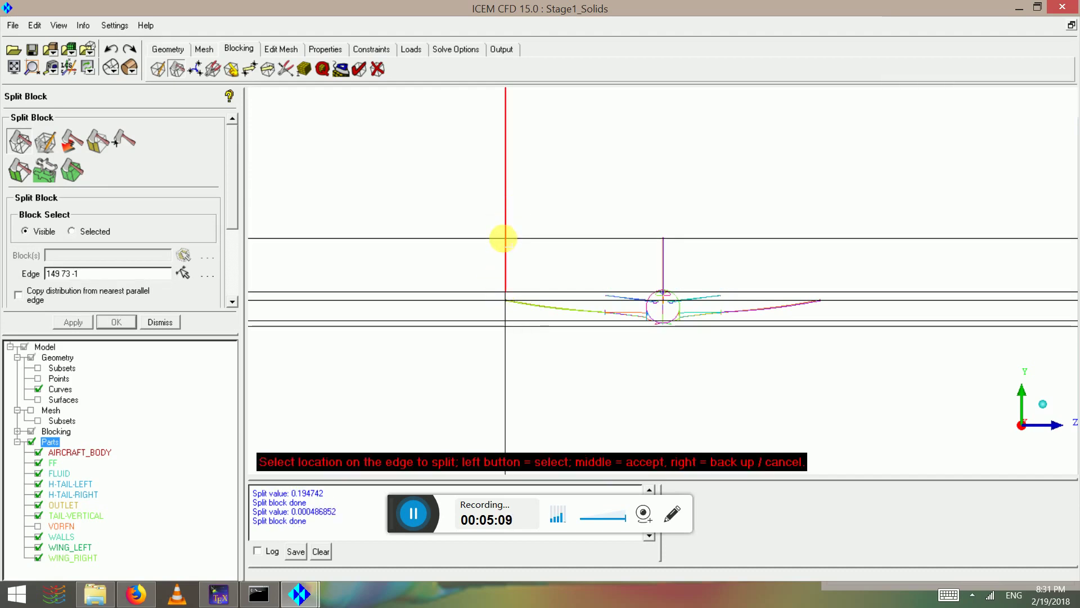
pyautogui.middleClick(503, 239)
# Step: Split the blocks vertically at the +Z wing tip, at a split value of about 0.02
pyautogui.click(846, 292)
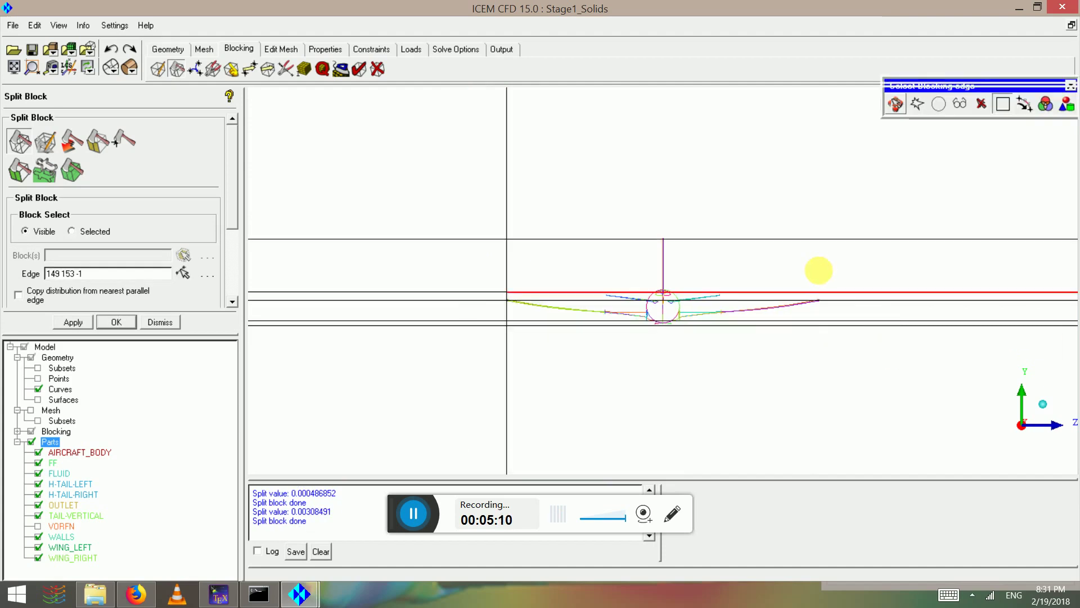
pyautogui.moveTo(816, 279); pyautogui.dragTo(818, 282)
pyautogui.middleClick(818, 283)
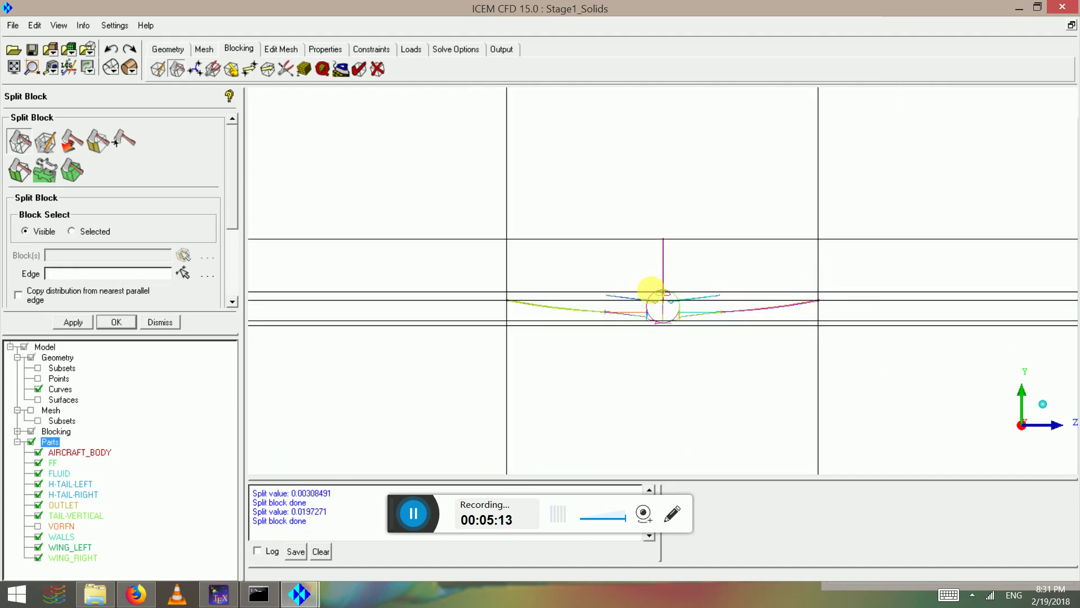
# Step: Split the blocks vertically at the -Z and +Z sides of the fuselage, at split values of about 0.447 and 0.19
pyautogui.click(647, 292)
pyautogui.moveTo(651, 306); pyautogui.dragTo(646, 325)
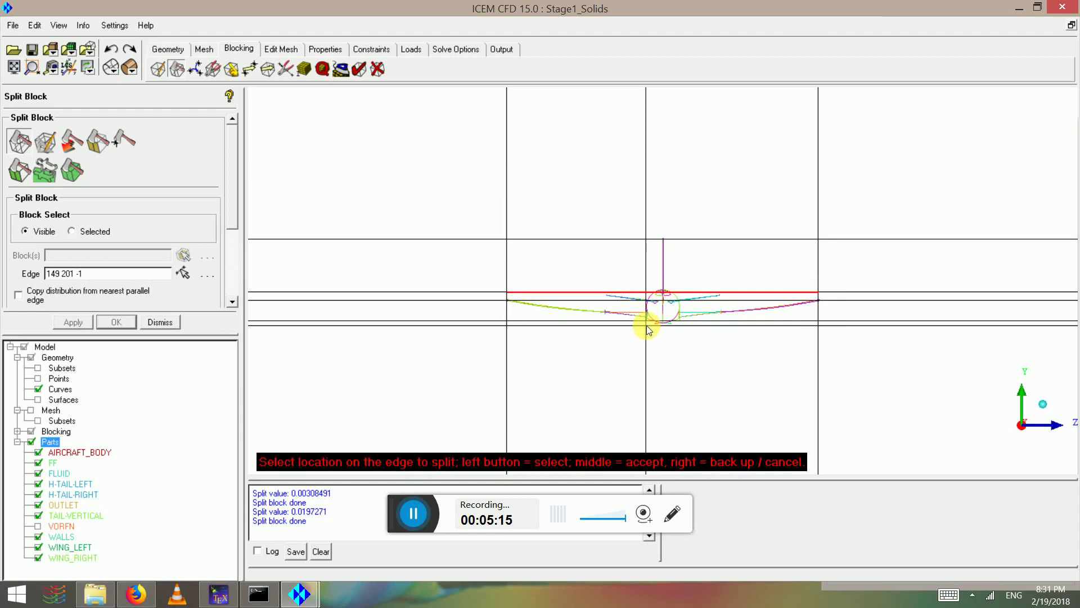
pyautogui.middleClick(693, 337)
pyautogui.scroll(1, 692, 315)
pyautogui.click(686, 306)
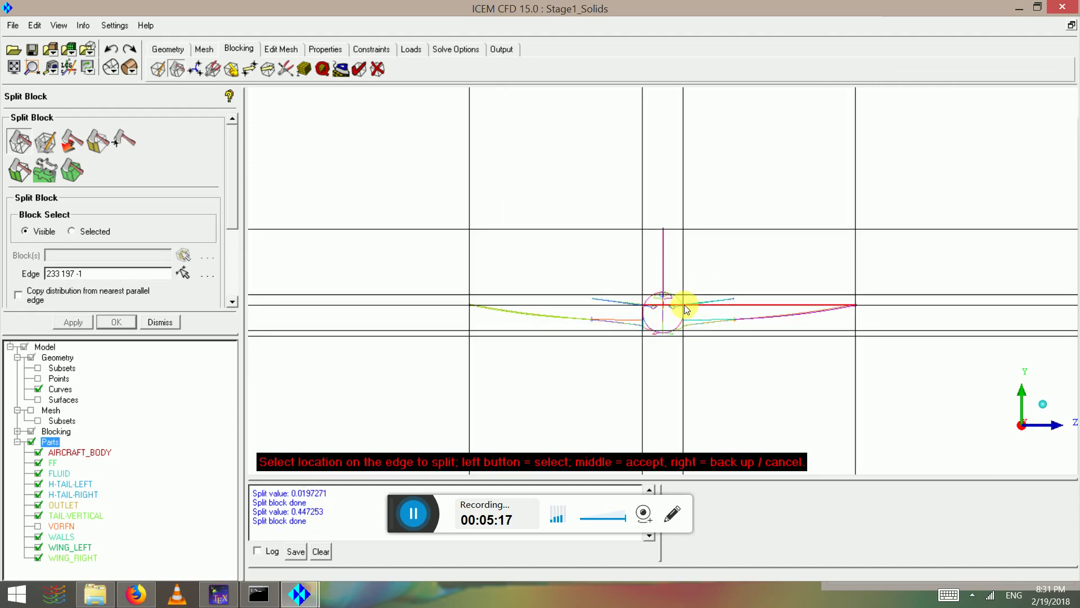
pyautogui.middleClick(683, 305)
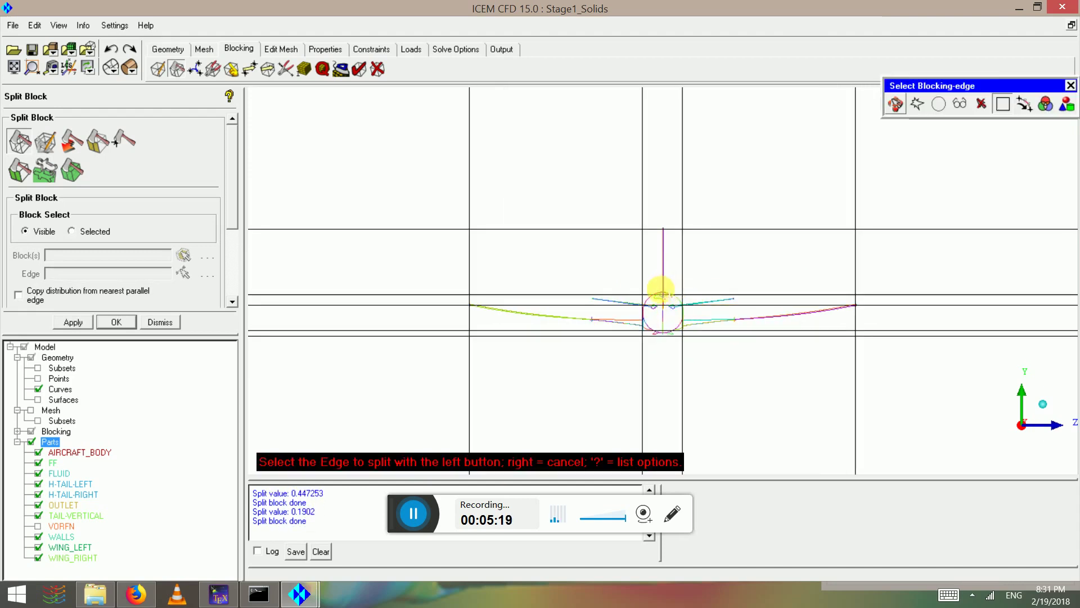
# Step: Split the blocks vertically on the -Z and +Z sides of the vertical tail, at split values of about 0.459 and 0.208
pyautogui.scroll(1, 661, 289)
pyautogui.click(660, 298)
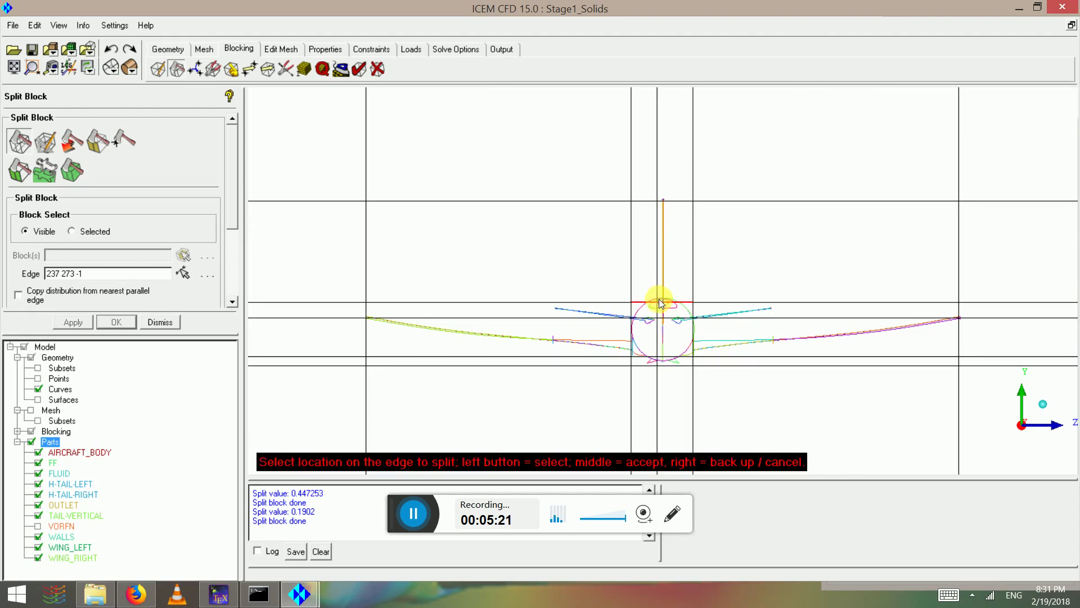
pyautogui.click(659, 300)
pyautogui.click(661, 302)
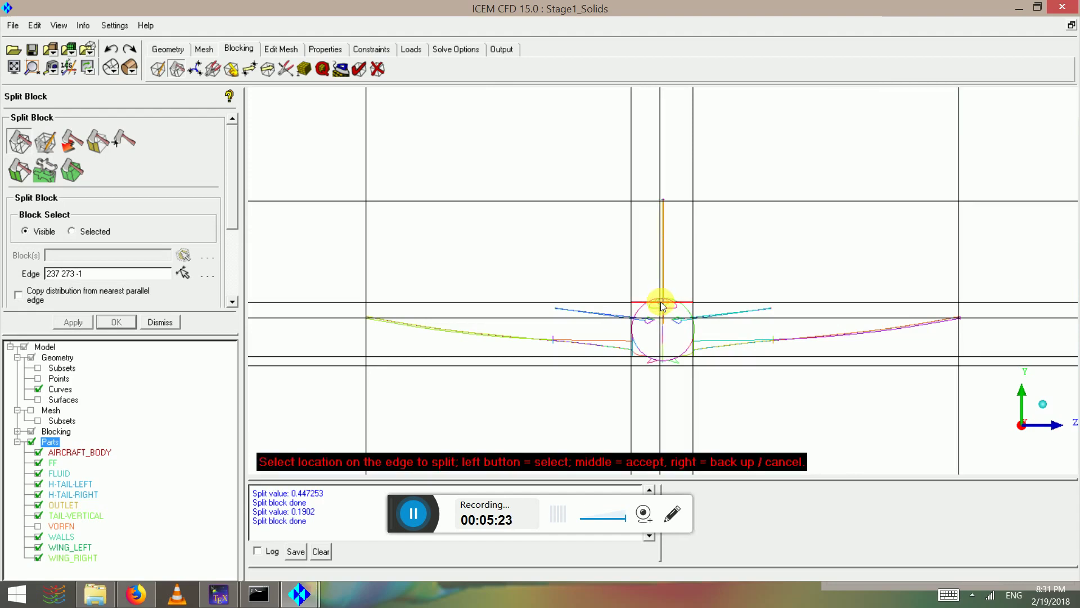
pyautogui.click(660, 302)
pyautogui.middleClick(661, 303)
pyautogui.click(665, 303)
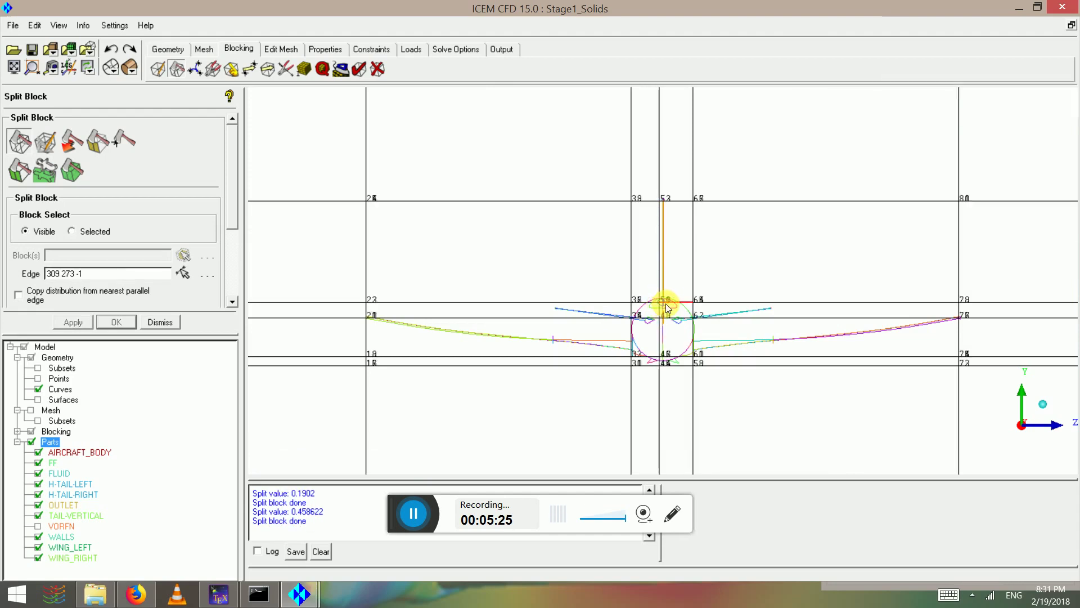
pyautogui.click(667, 308)
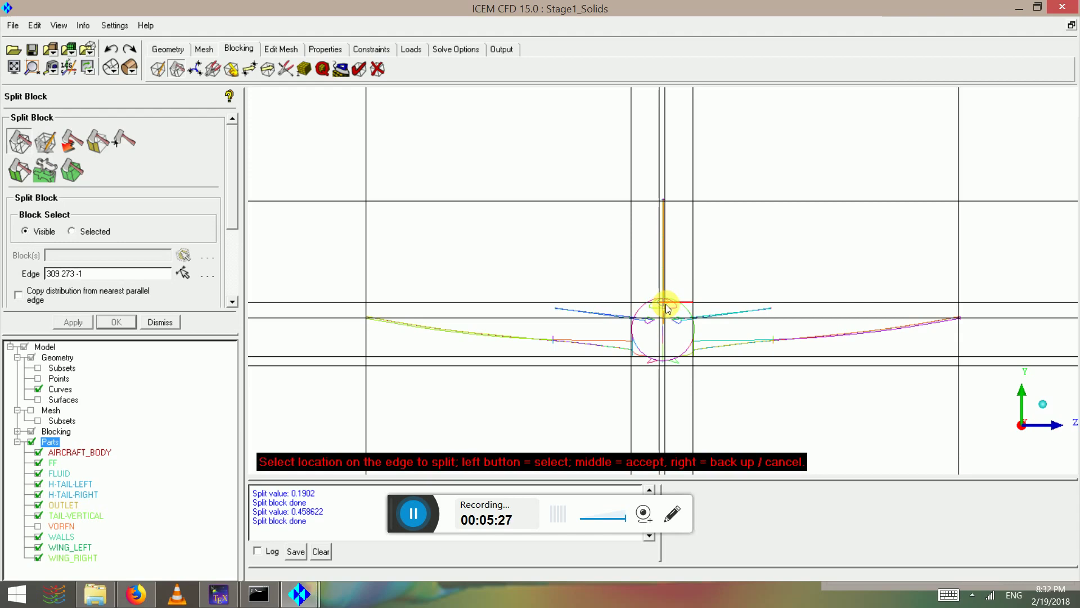
pyautogui.middleClick(665, 306)
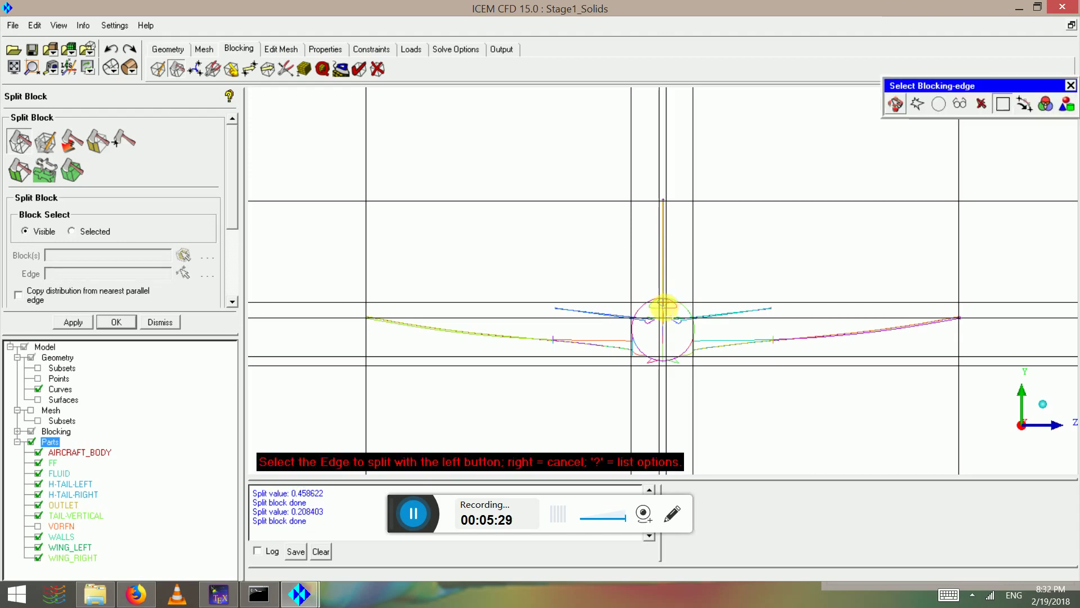
# Step: Split the blocks vertically at the -Z and +Z wing kinks, in line with the horizontal tail tips, at split values of about 0.711 and 0.299
pyautogui.scroll(-3, 661, 307)
pyautogui.scroll(2, 598, 294)
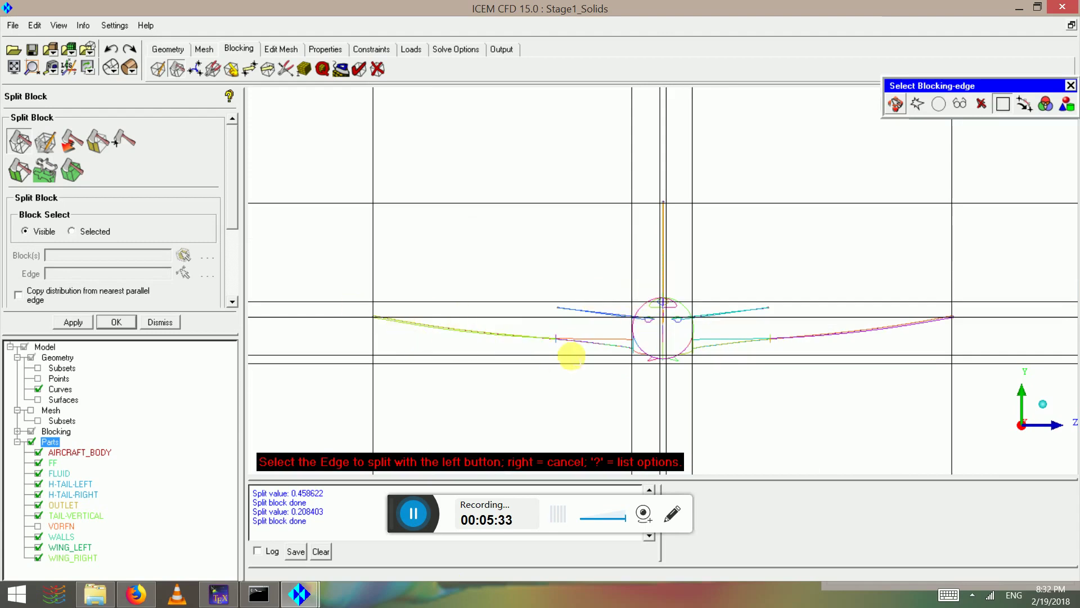
pyautogui.click(539, 333)
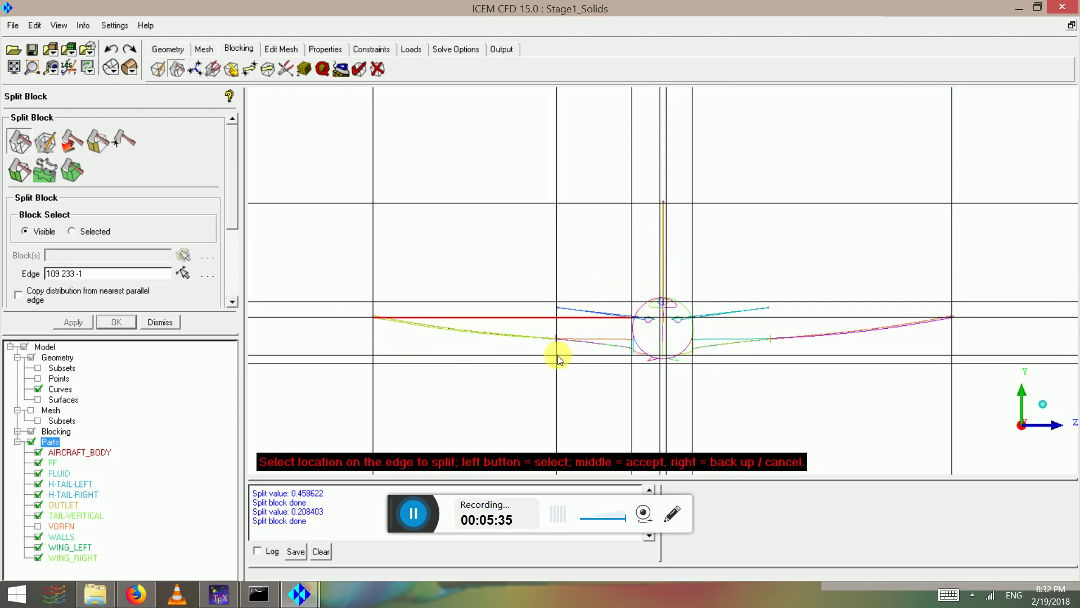
pyautogui.middleClick(558, 355)
pyautogui.click(764, 329)
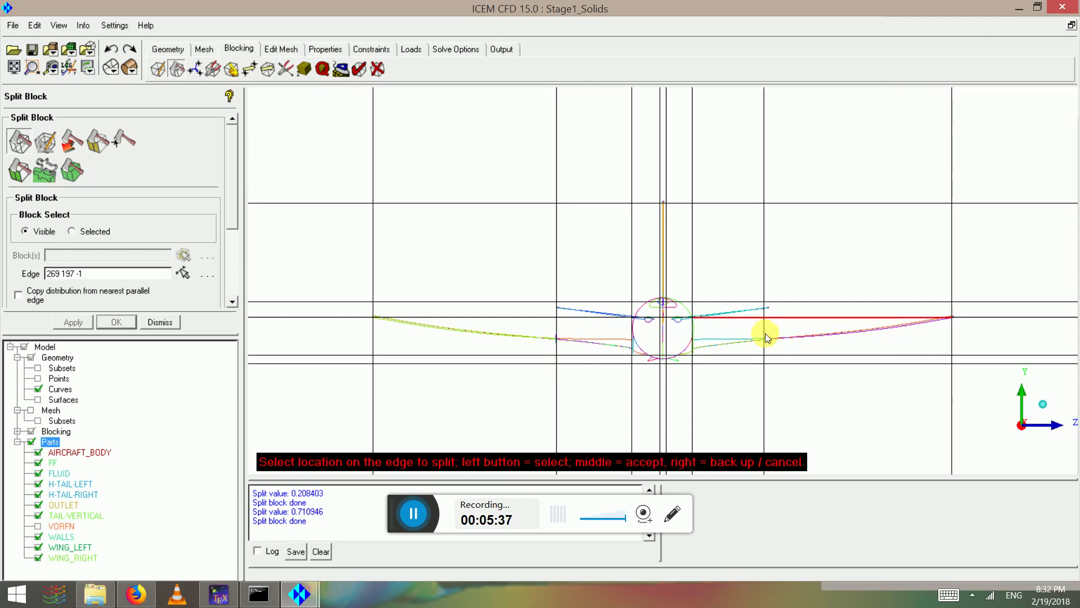
pyautogui.moveTo(765, 337); pyautogui.dragTo(770, 345)
pyautogui.middleClick(765, 357)
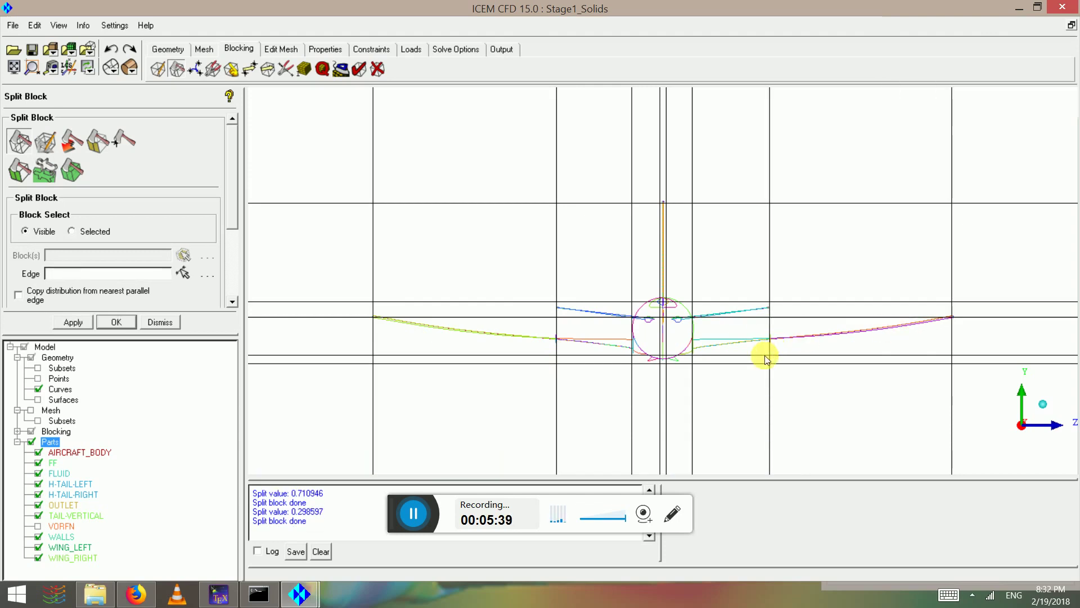
pyautogui.scroll(-4, 761, 353)
pyautogui.rightClick(731, 322)
pyautogui.scroll(4, 725, 331)
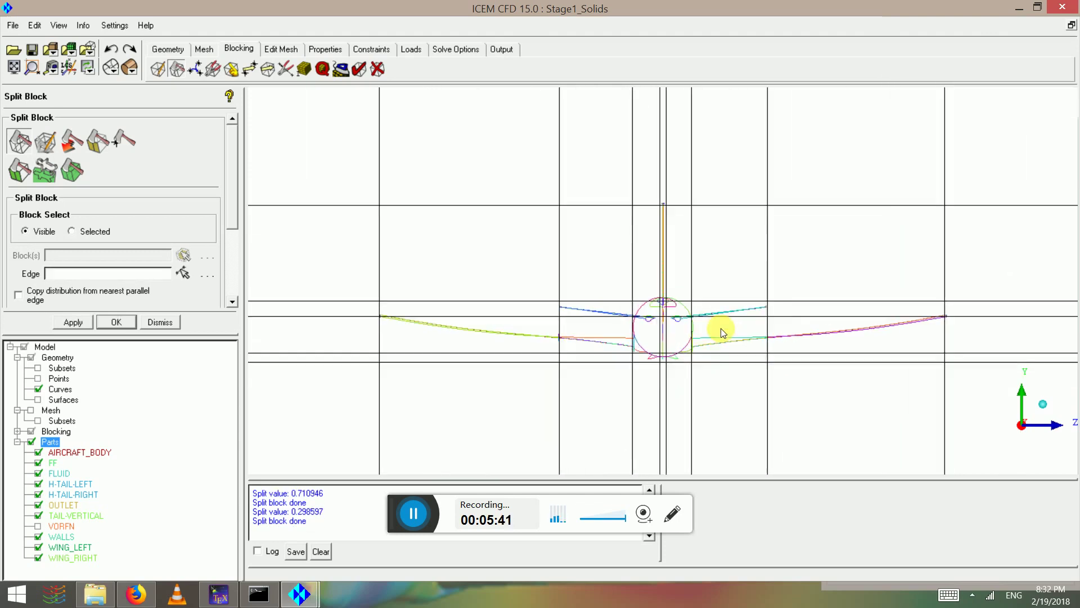
# Step: Examine the curves at the +Z wing tip and its trailing edge up close from an angled view
pyautogui.scroll(1, 721, 328)
pyautogui.moveTo(667, 311); pyautogui.dragTo(491, 204, button='middle')
pyautogui.scroll(-6, 819, 231)
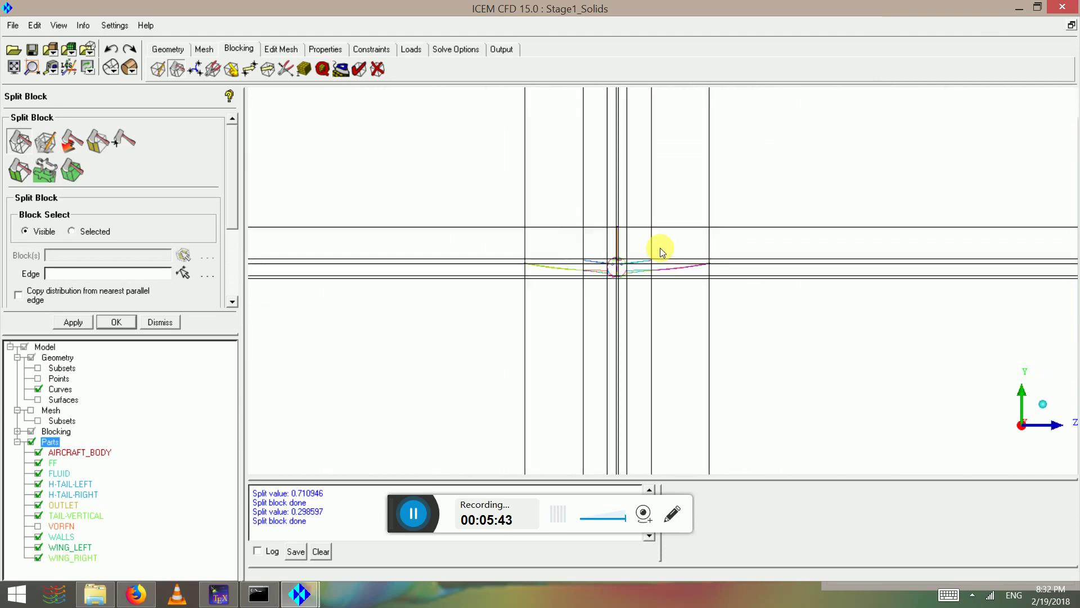
pyautogui.moveTo(663, 278); pyautogui.dragTo(630, 324)
pyautogui.scroll(6, 673, 306)
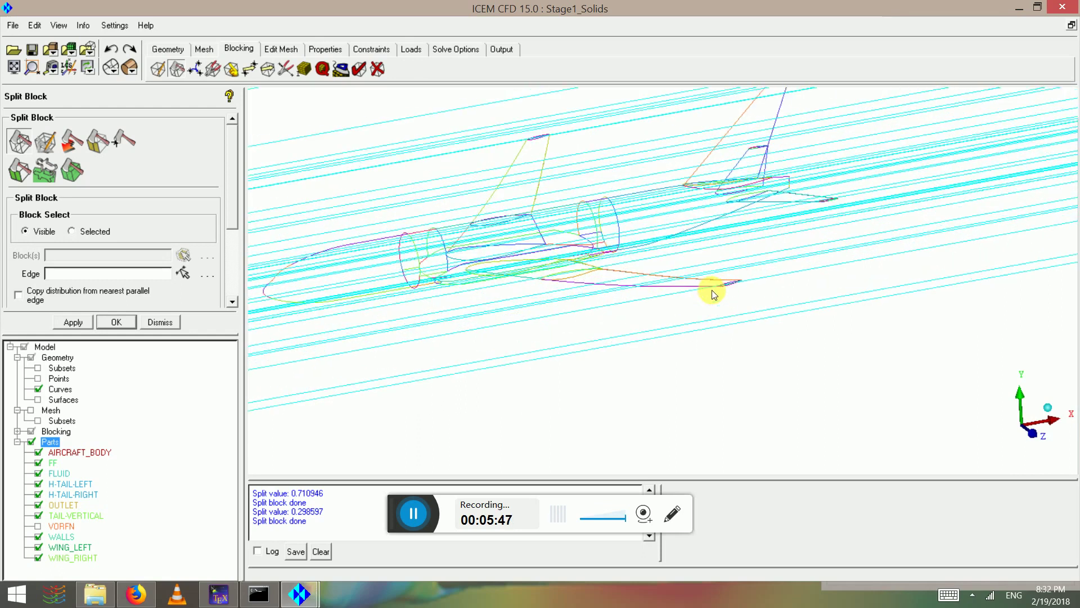
pyautogui.moveTo(712, 290); pyautogui.dragTo(579, 273, button='middle')
pyautogui.moveTo(579, 274); pyautogui.dragTo(509, 345)
pyautogui.scroll(3, 509, 345)
pyautogui.moveTo(508, 345); pyautogui.dragTo(699, 341, button='middle')
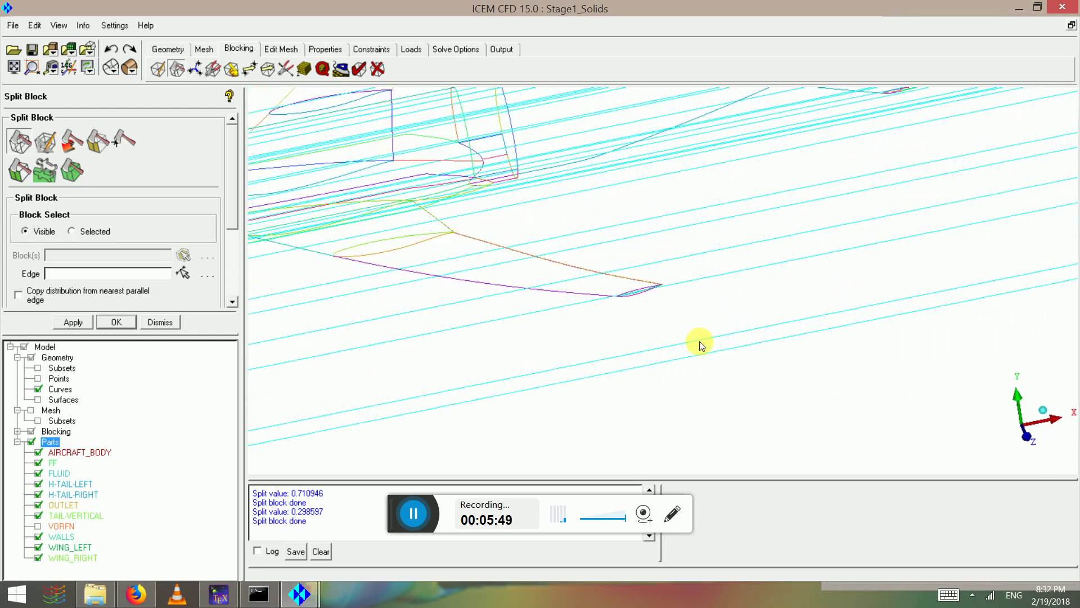
pyautogui.scroll(3, 700, 341)
pyautogui.moveTo(545, 309); pyautogui.dragTo(488, 334)
pyautogui.moveTo(488, 334); pyautogui.dragTo(888, 287, button='middle')
pyautogui.scroll(3, 977, 223)
pyautogui.moveTo(725, 256); pyautogui.dragTo(475, 261)
pyautogui.moveTo(554, 287); pyautogui.dragTo(747, 388, button='middle')
pyautogui.scroll(5, 748, 390)
pyautogui.moveTo(677, 323); pyautogui.dragTo(627, 243, button='middle')
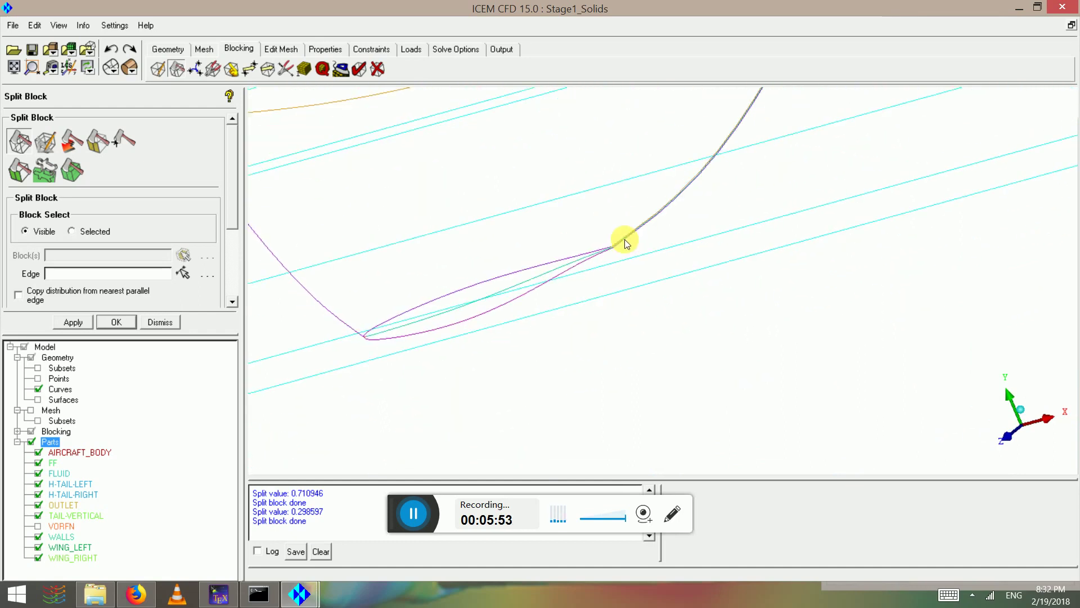
pyautogui.scroll(4, 613, 271)
pyautogui.moveTo(549, 253); pyautogui.dragTo(617, 315, button='middle')
pyautogui.scroll(5, 617, 315)
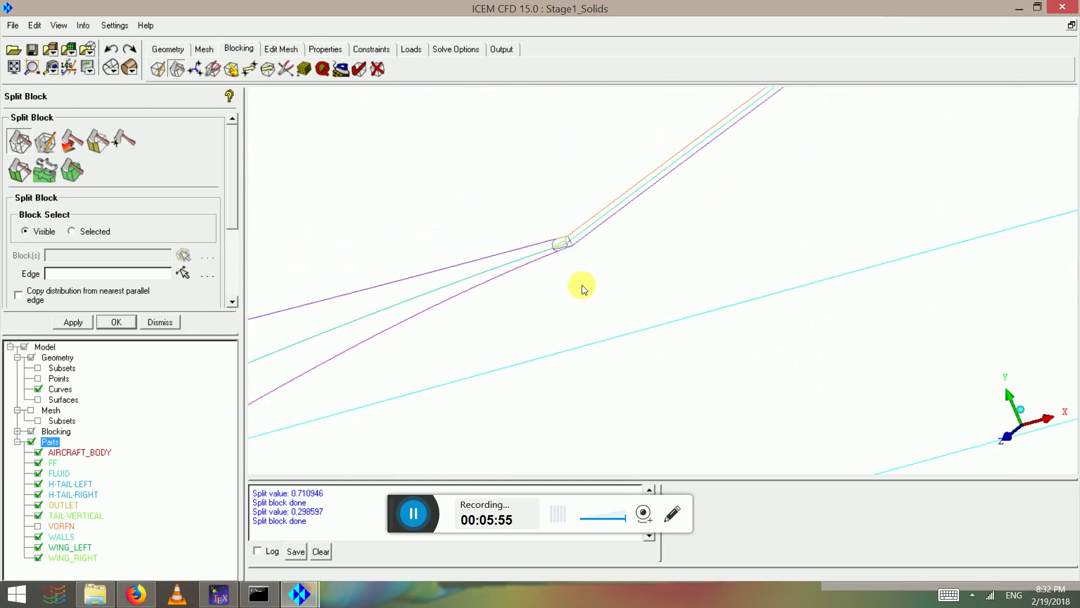
pyautogui.moveTo(574, 280); pyautogui.dragTo(645, 333, button='middle')
pyautogui.scroll(5, 641, 334)
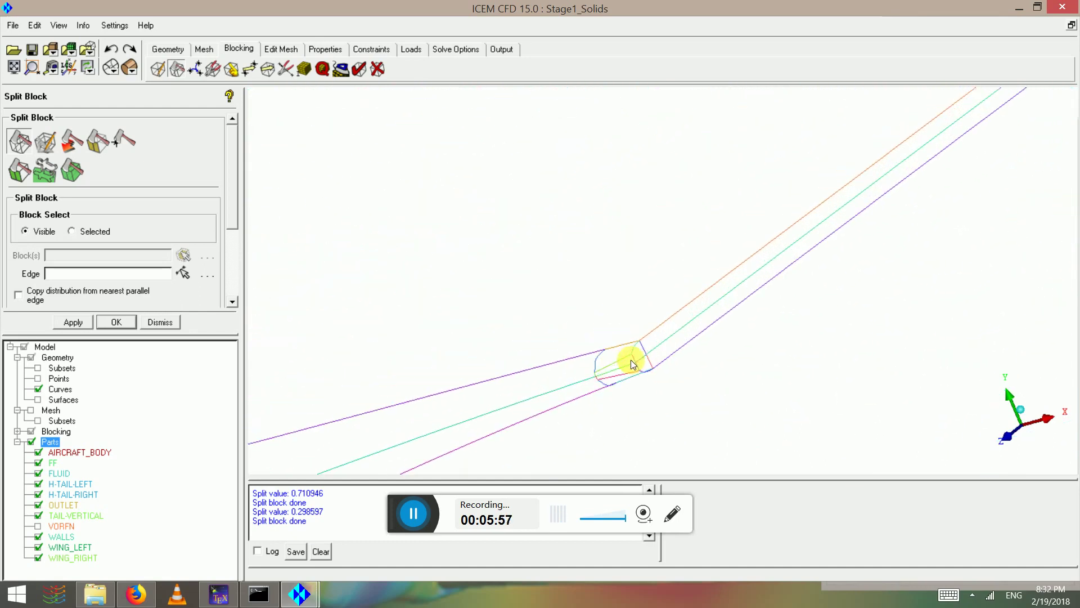
pyautogui.scroll(1, 631, 360)
pyautogui.scroll(-3, 653, 385)
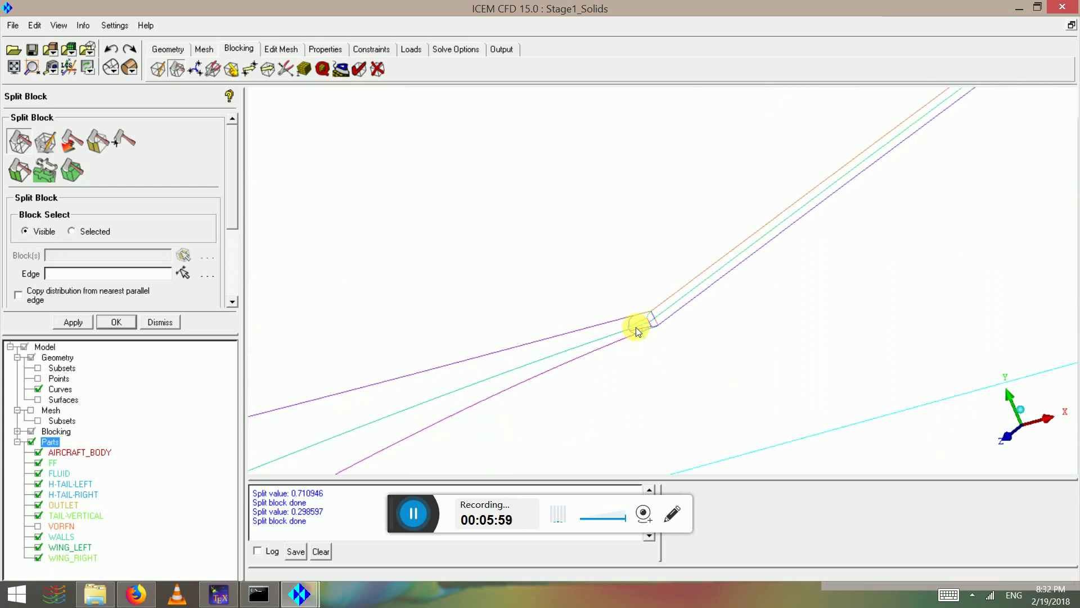
pyautogui.scroll(-3, 637, 329)
pyautogui.scroll(-2, 636, 247)
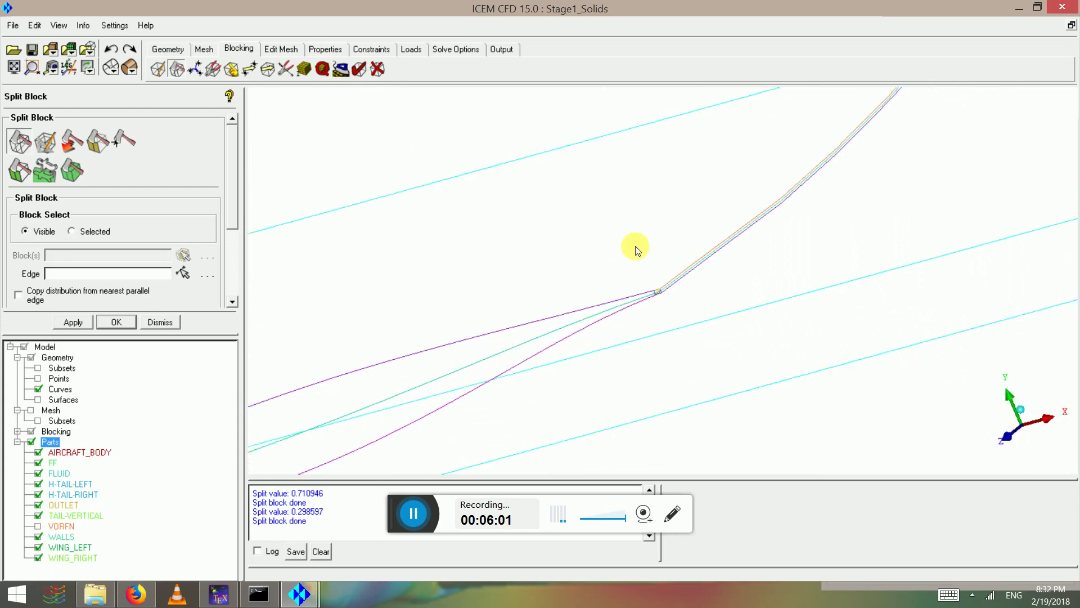
pyautogui.scroll(-8, 636, 250)
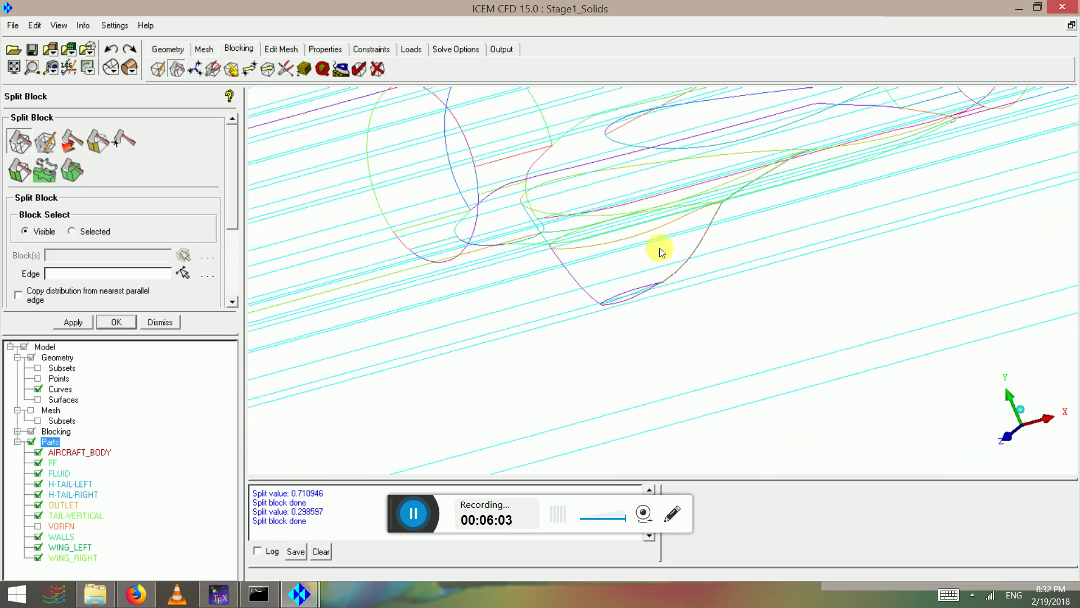
pyautogui.scroll(-5, 661, 251)
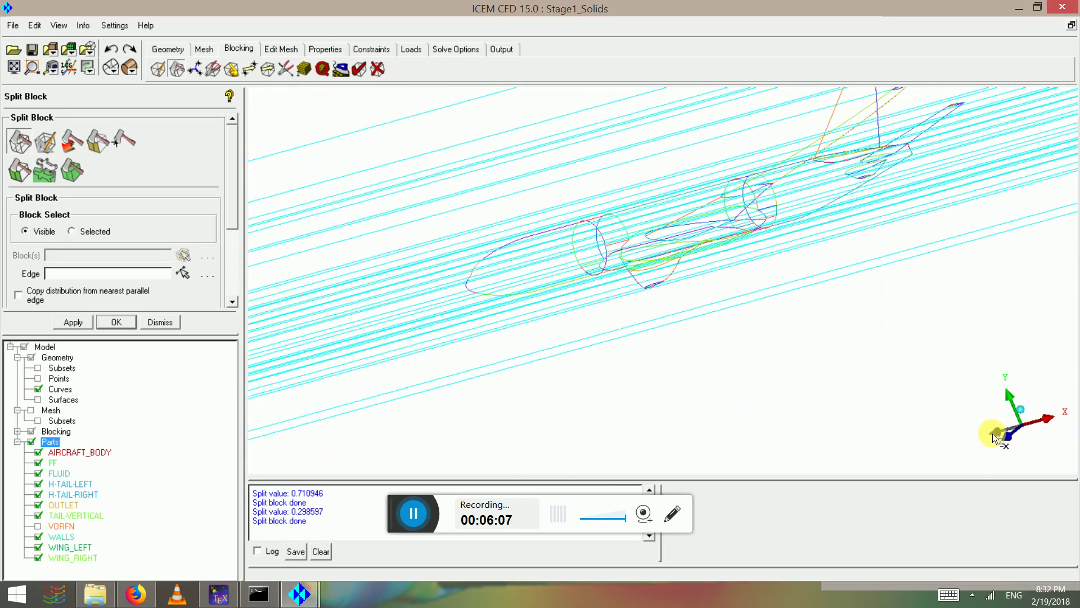
# Step: Split the blocks vertically at the fuselage nose in the side view, at a split value of about 0.495
pyautogui.click(1010, 435)
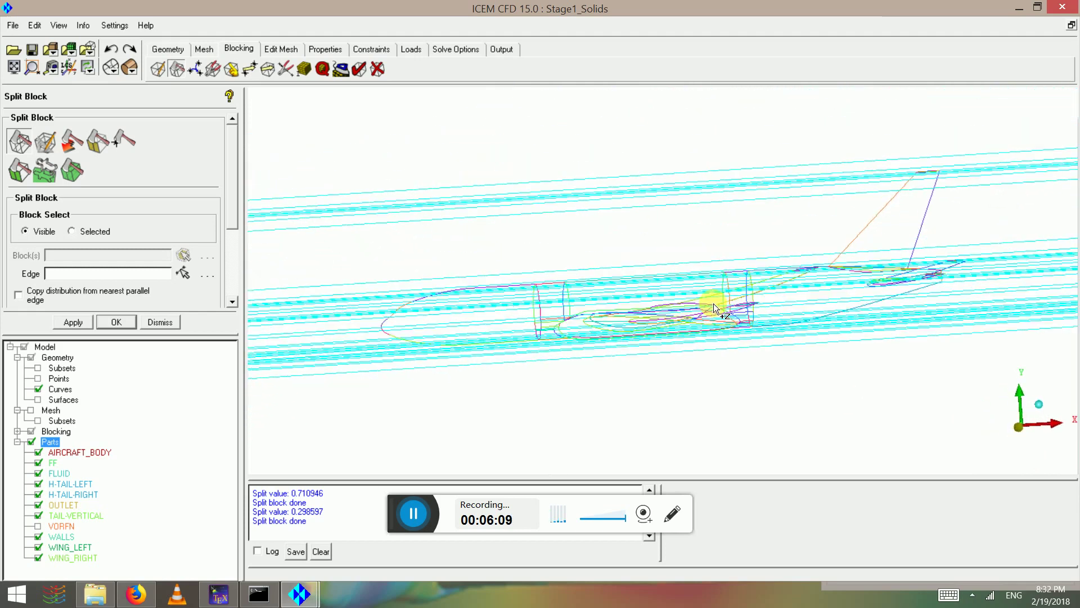
pyautogui.click(20, 147)
pyautogui.scroll(5, 420, 246)
pyautogui.click(483, 307)
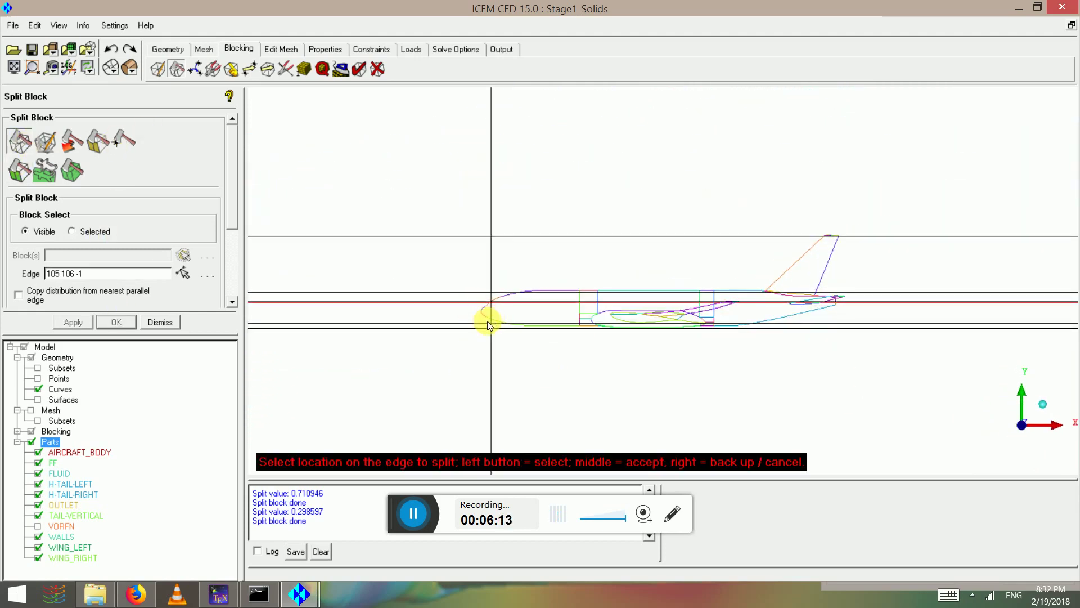
pyautogui.moveTo(487, 321); pyautogui.dragTo(481, 323)
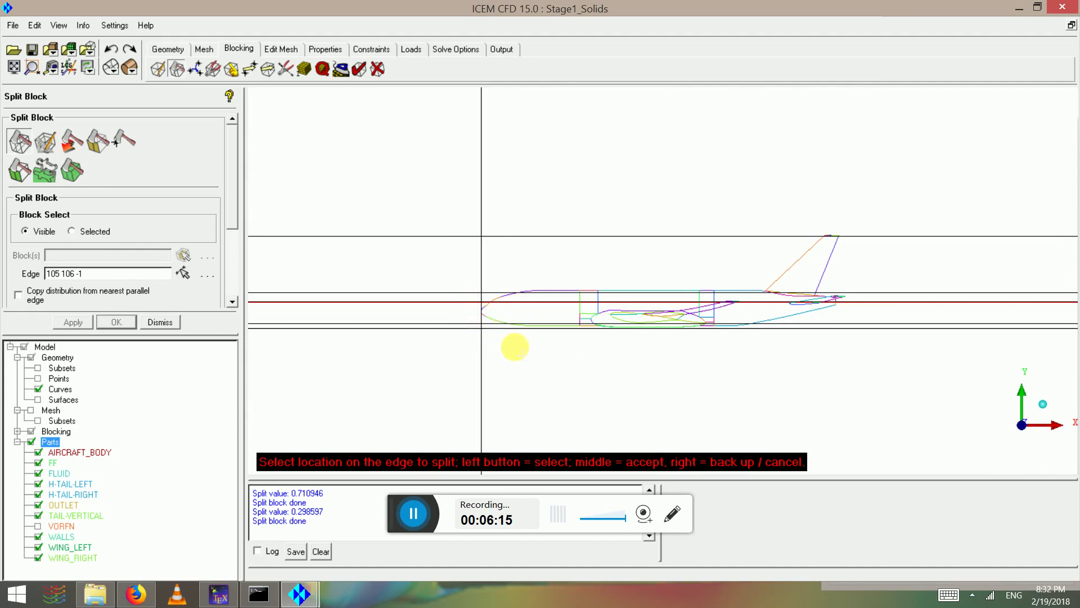
pyautogui.middleClick(514, 347)
# Step: Split the blocks vertically at the wing root's leading edge and near the wing's mid-section trailing edge, at split values of about 0.0071 and 0.0036
pyautogui.scroll(2, 622, 340)
pyautogui.click(580, 344)
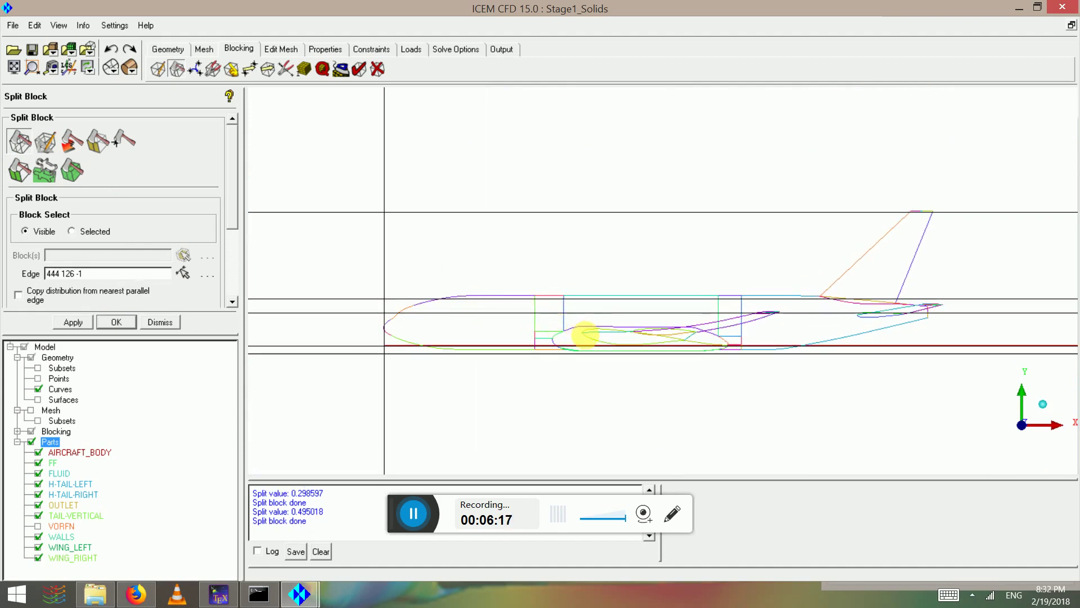
pyautogui.moveTo(586, 344); pyautogui.dragTo(585, 344)
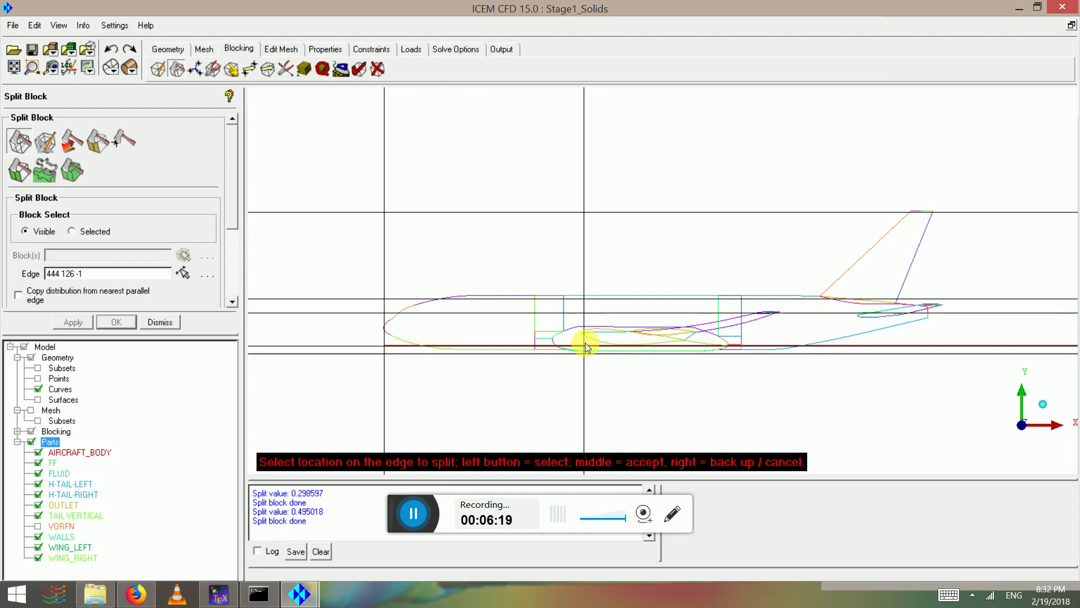
pyautogui.middleClick(622, 353)
pyautogui.click(690, 345)
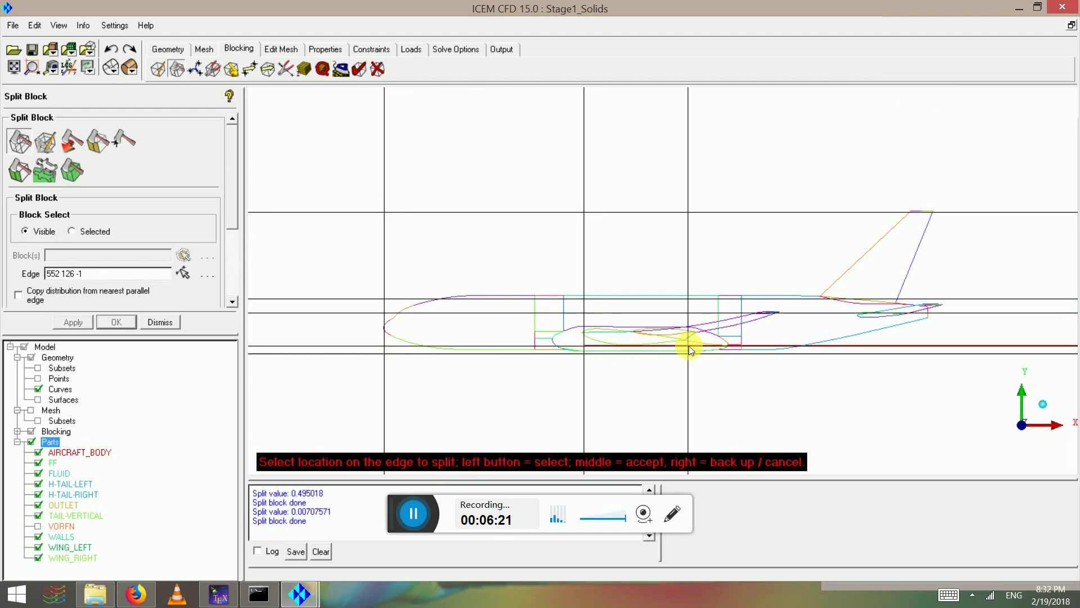
pyautogui.click(687, 346)
pyautogui.middleClick(774, 328)
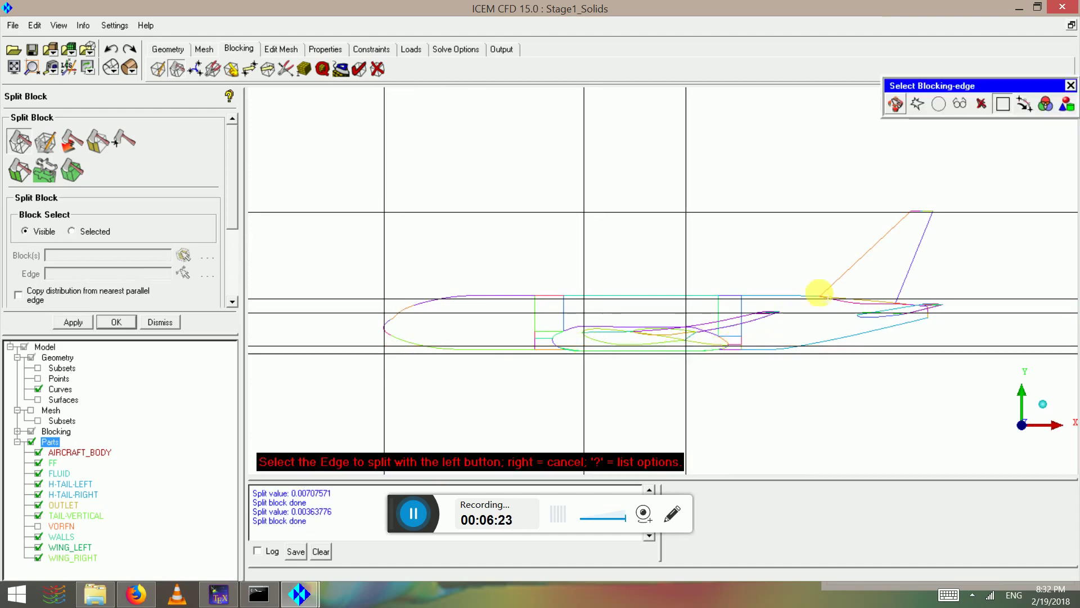
# Step: Split the blocks vertically at the leading edges of the vertical tail root and horizontal tail root, at split values of about 0.0048 and 0.00144
pyautogui.click(816, 300)
pyautogui.click(820, 307)
pyautogui.middleClick(826, 312)
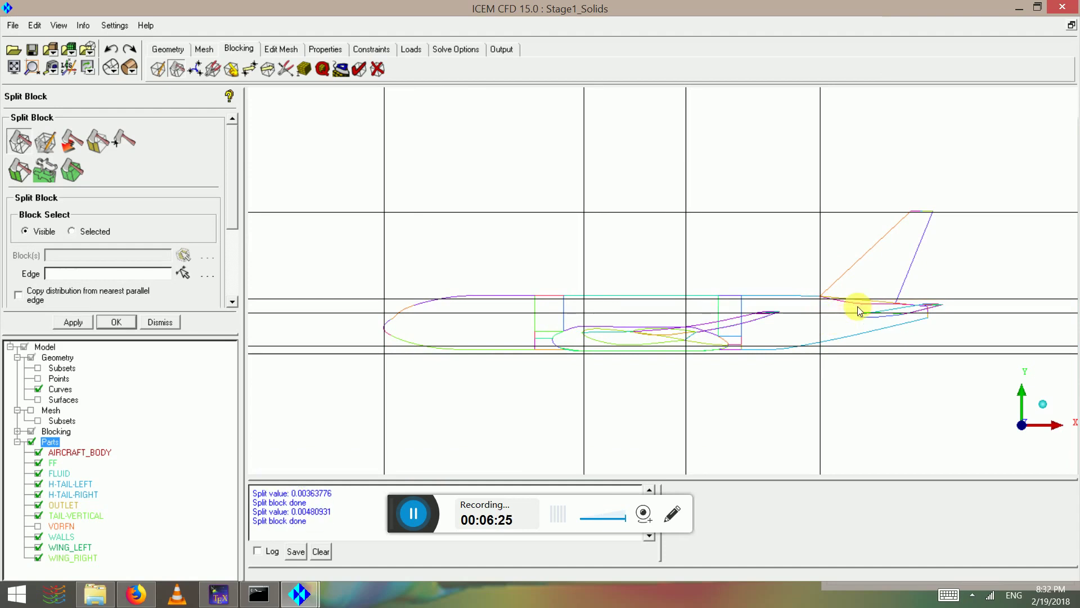
pyautogui.scroll(2, 889, 307)
pyautogui.click(906, 307)
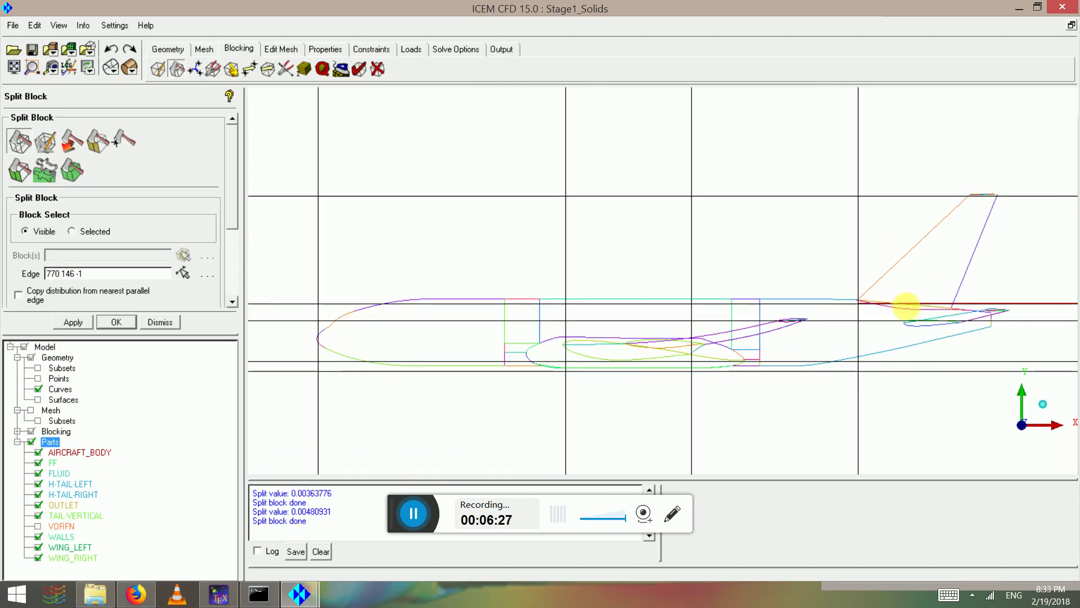
pyautogui.click(910, 318)
pyautogui.middleClick(905, 321)
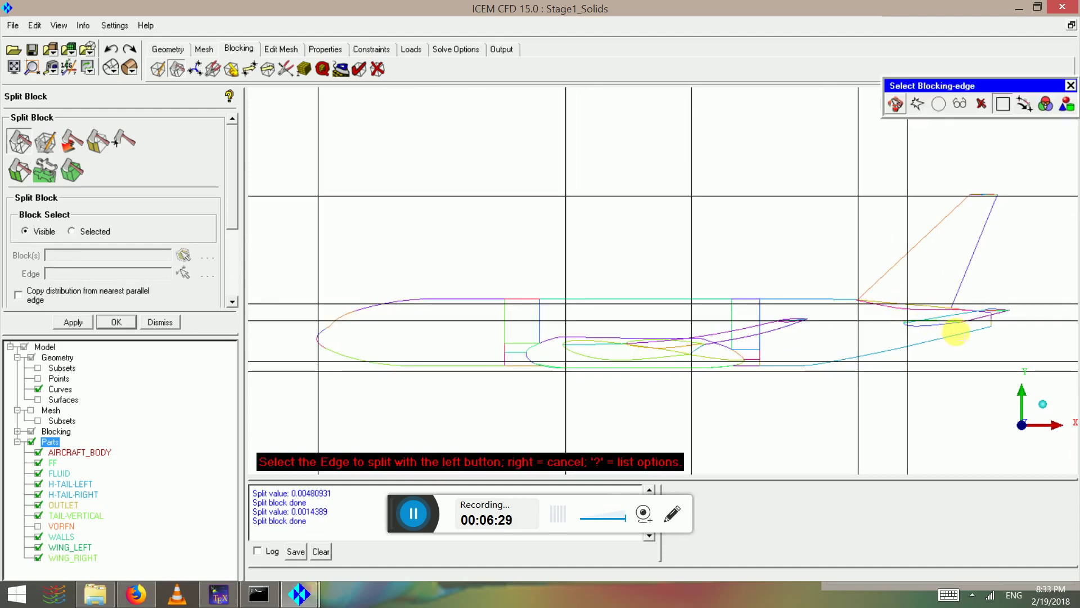
# Step: Split the blocks vertically at the vertical tail root's trailing edge and at the fuselage's rear end, at split values of about 0.00143 and 0.00109
pyautogui.click(954, 307)
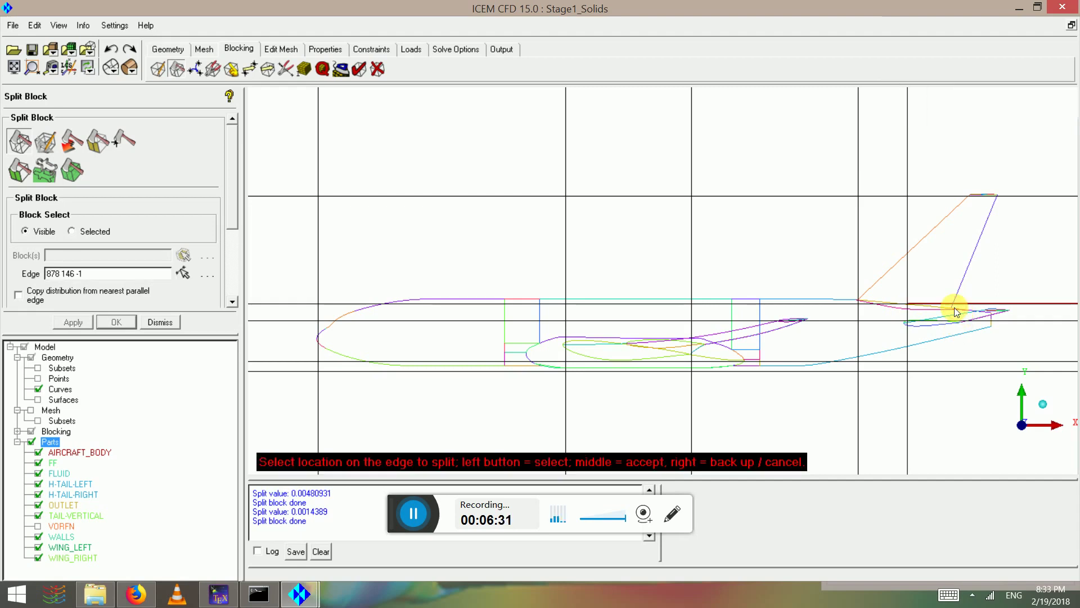
pyautogui.moveTo(956, 313); pyautogui.dragTo(959, 316)
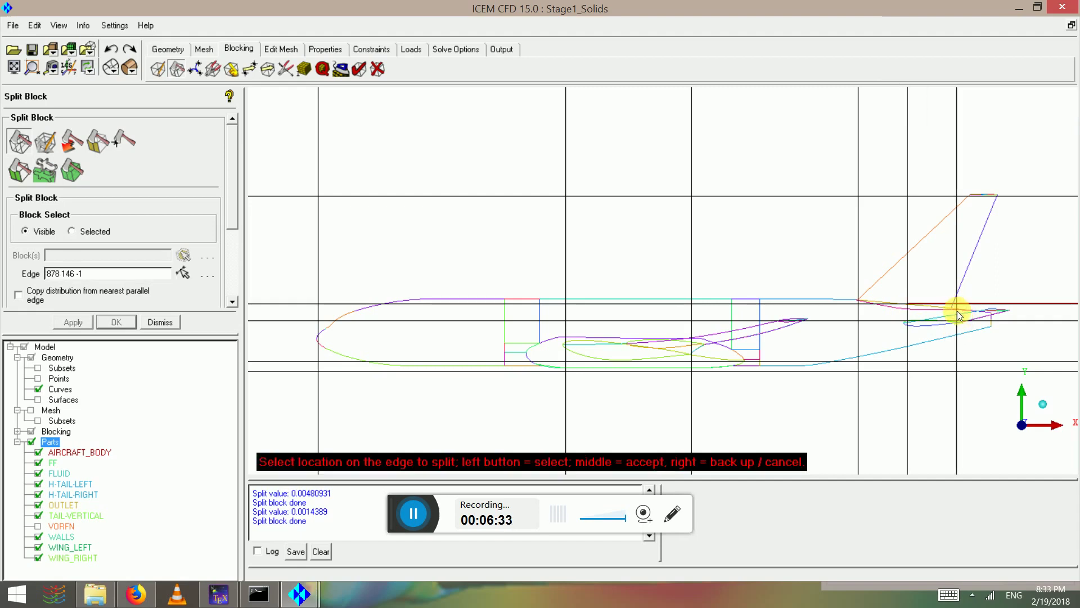
pyautogui.middleClick(947, 375)
pyautogui.click(994, 326)
pyautogui.moveTo(993, 326); pyautogui.dragTo(994, 333)
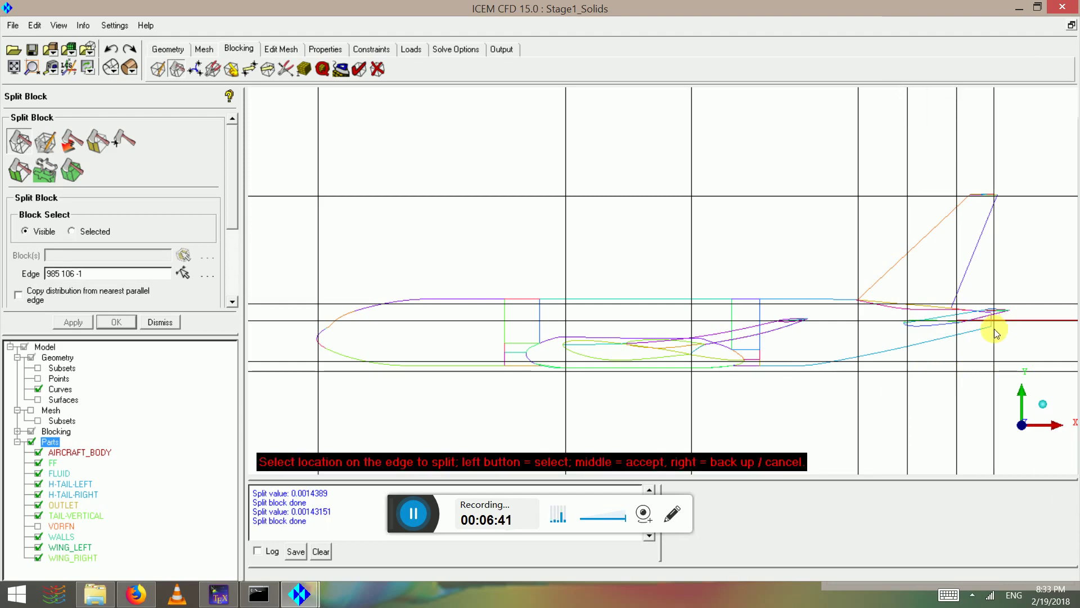
pyautogui.middleClick(990, 331)
pyautogui.scroll(-6, 827, 330)
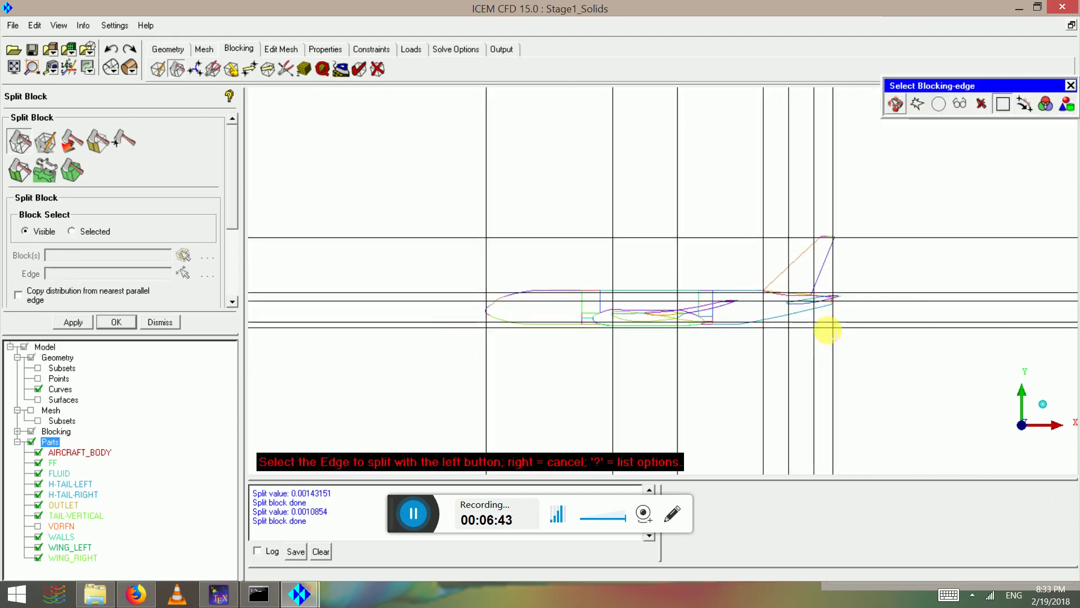
pyautogui.rightClick(791, 317)
# Step: Limit the displayed blocks to the region around the aircraft by picking two corner vertices, giving indices 2 2 2 to 8 6 9
pyautogui.scroll(-3, 787, 314)
pyautogui.scroll(-4, 564, 272)
pyautogui.moveTo(565, 272); pyautogui.dragTo(315, 331)
pyautogui.rightClick(60, 432)
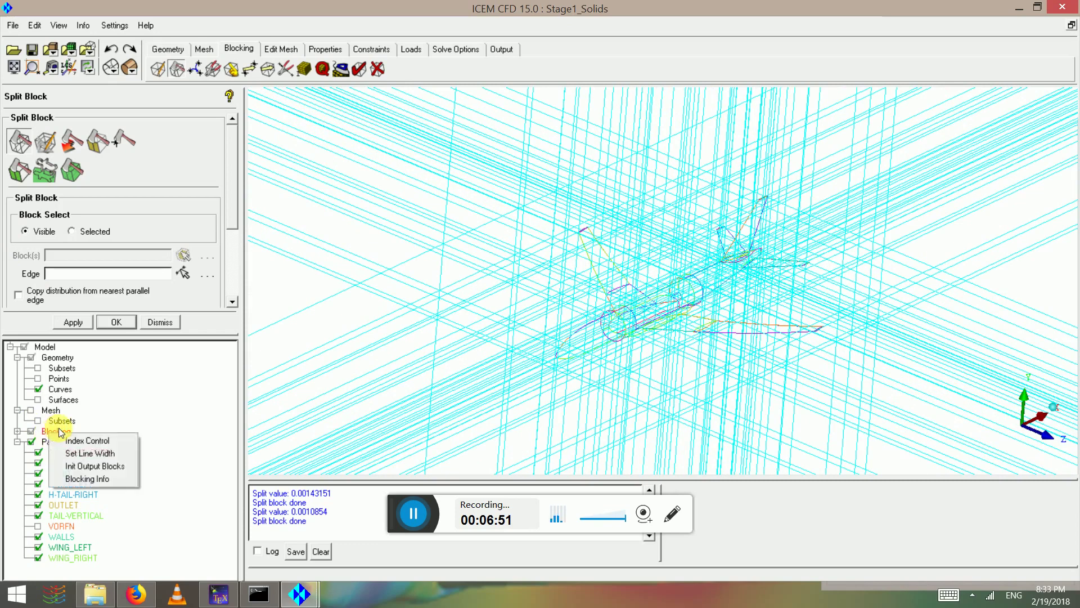
pyautogui.click(88, 441)
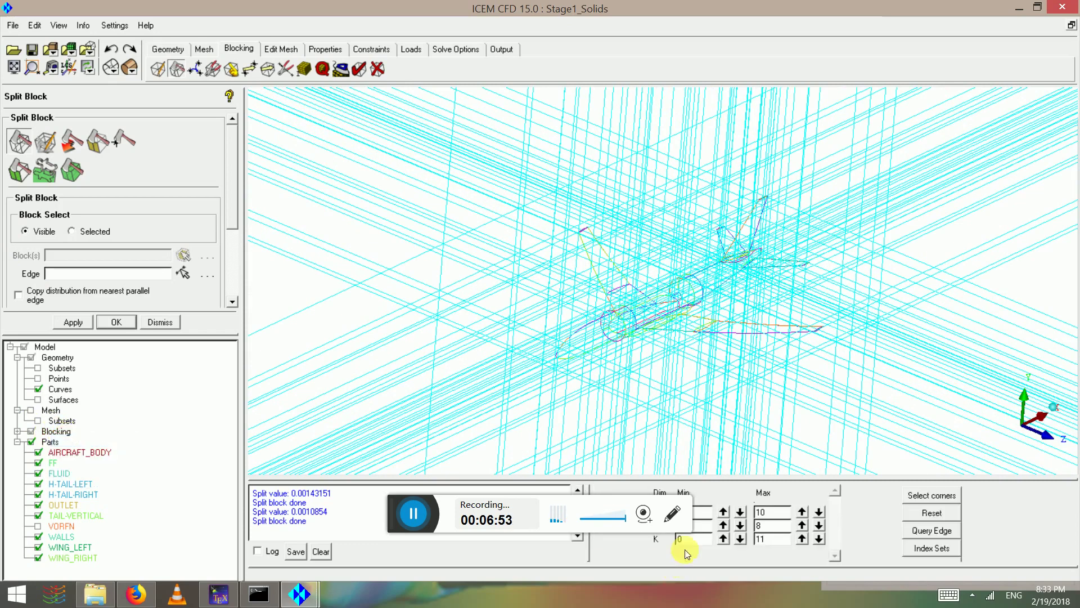
pyautogui.click(936, 499)
pyautogui.scroll(-5, 549, 229)
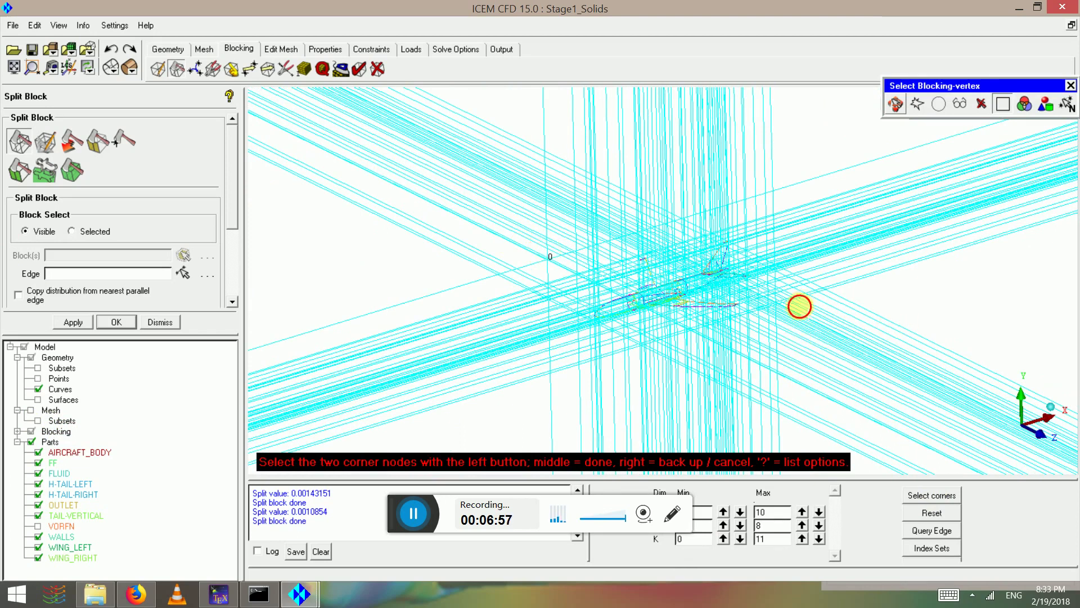
pyautogui.click(800, 306)
pyautogui.moveTo(776, 319); pyautogui.dragTo(603, 338)
pyautogui.moveTo(602, 338); pyautogui.dragTo(896, 606, button='right')
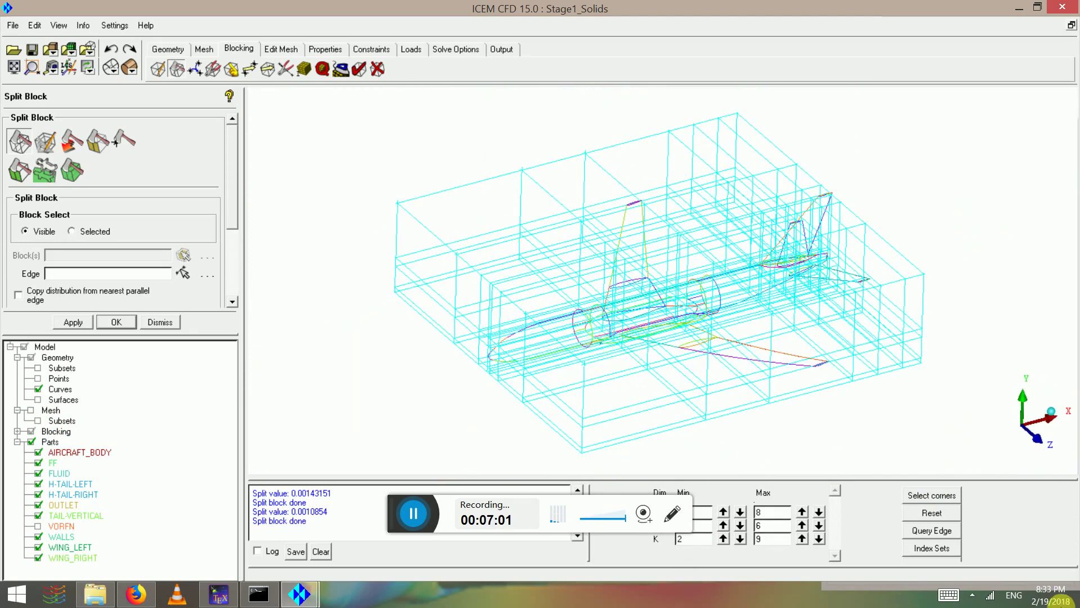
# Step: Add the current index range as an index set and save the index sets to Stage1_Solids.ictrl
pyautogui.click(932, 548)
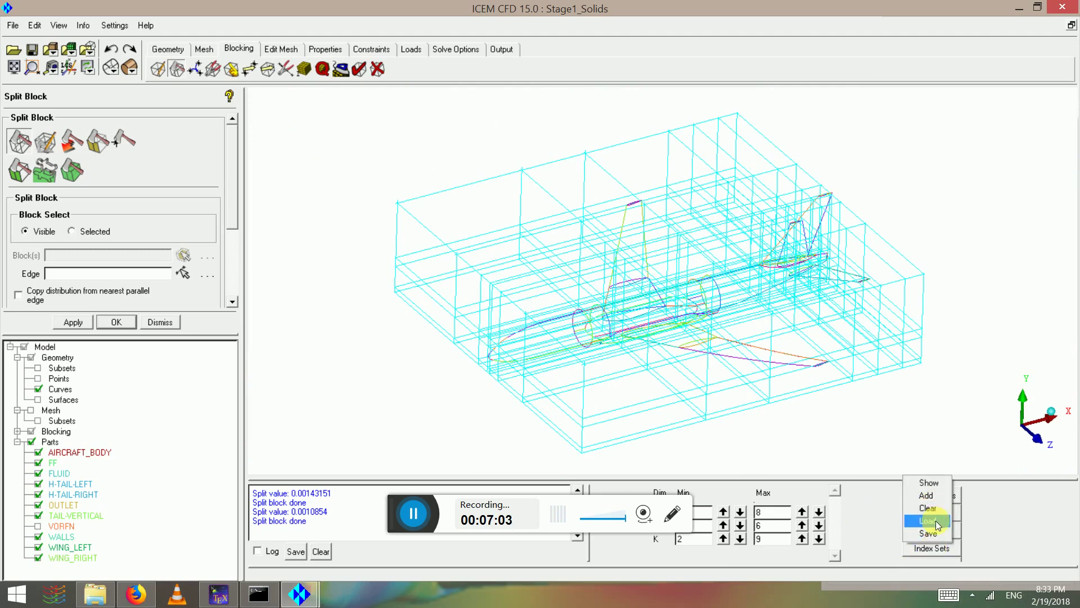
pyautogui.click(929, 534)
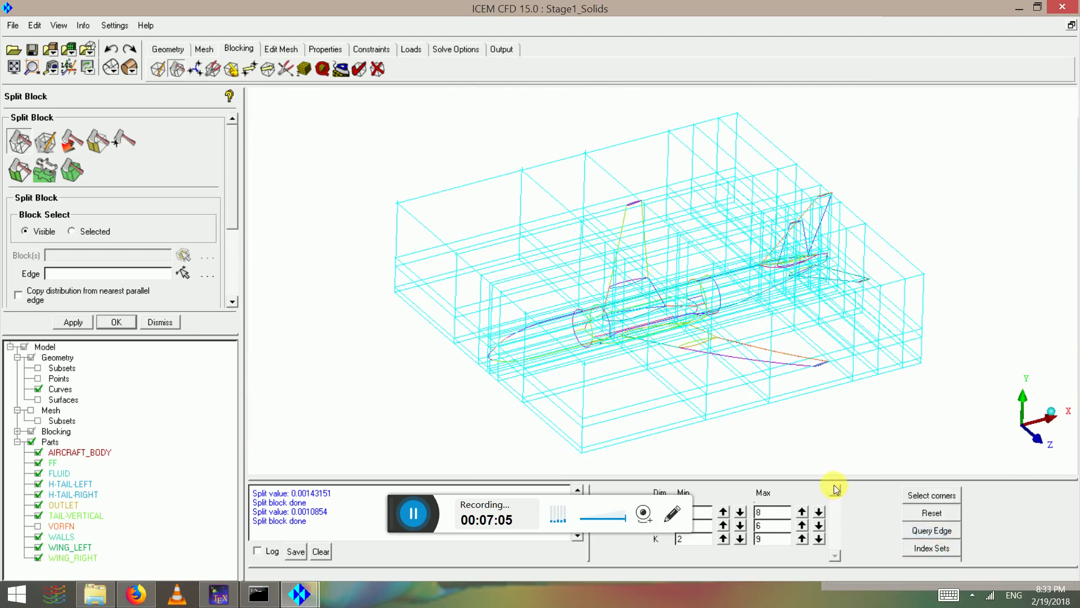
pyautogui.click(923, 548)
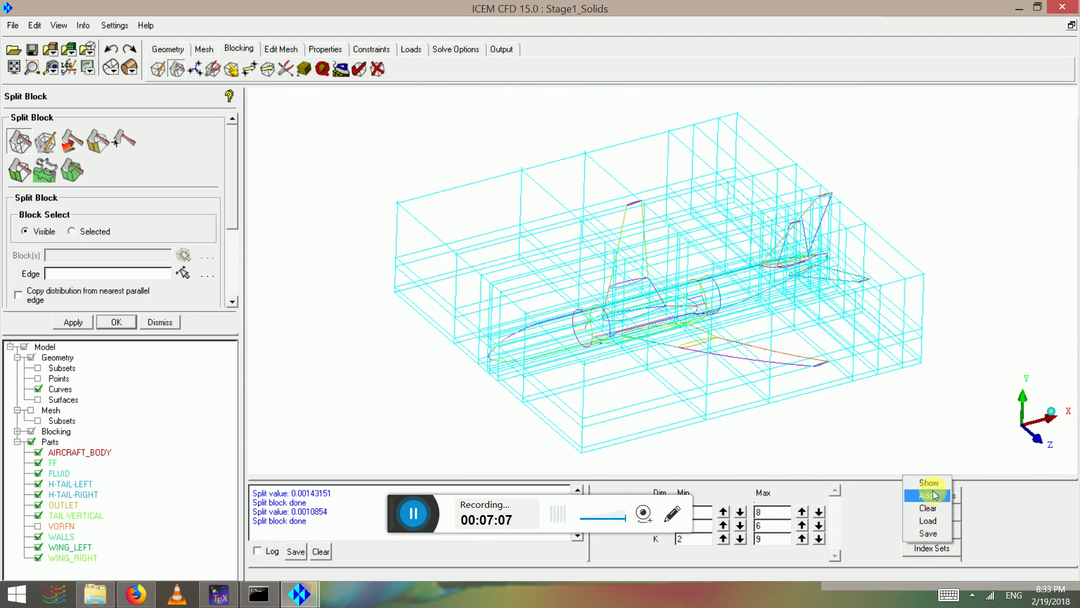
pyautogui.click(932, 496)
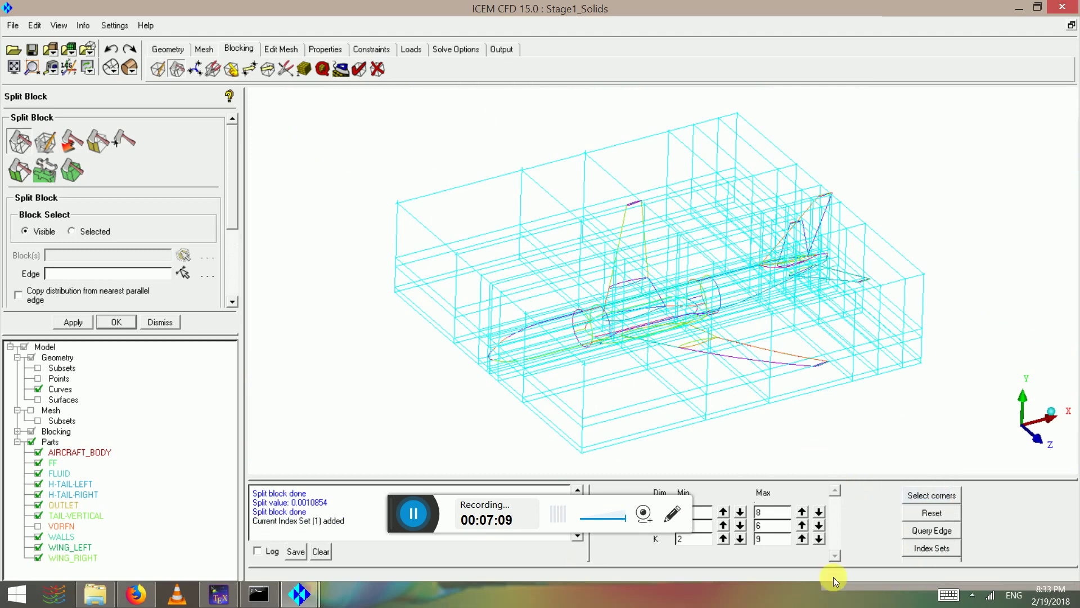
pyautogui.click(937, 550)
pyautogui.click(928, 533)
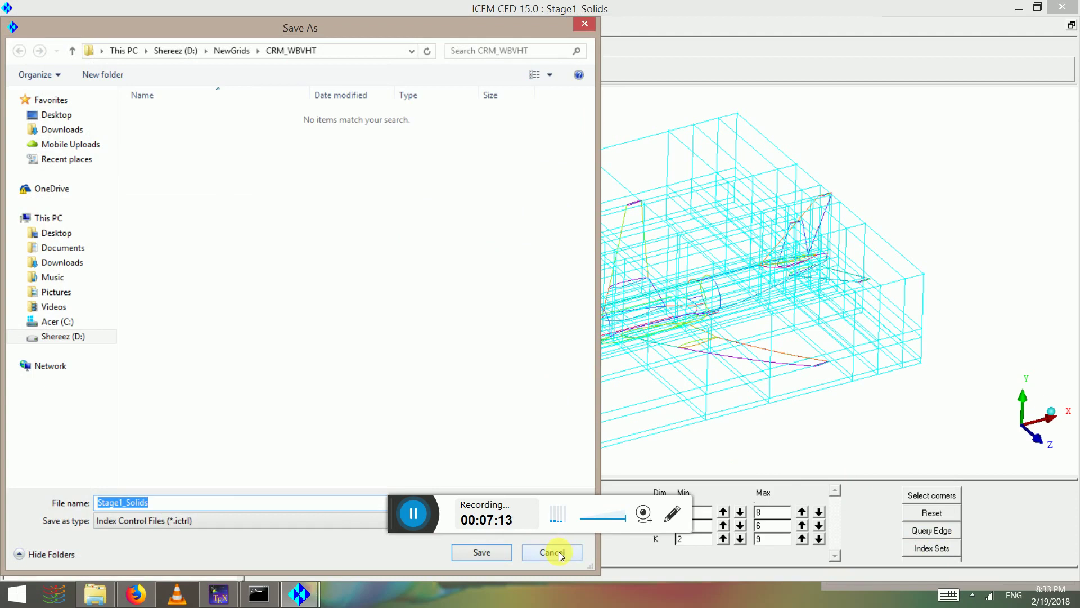
pyautogui.click(559, 552)
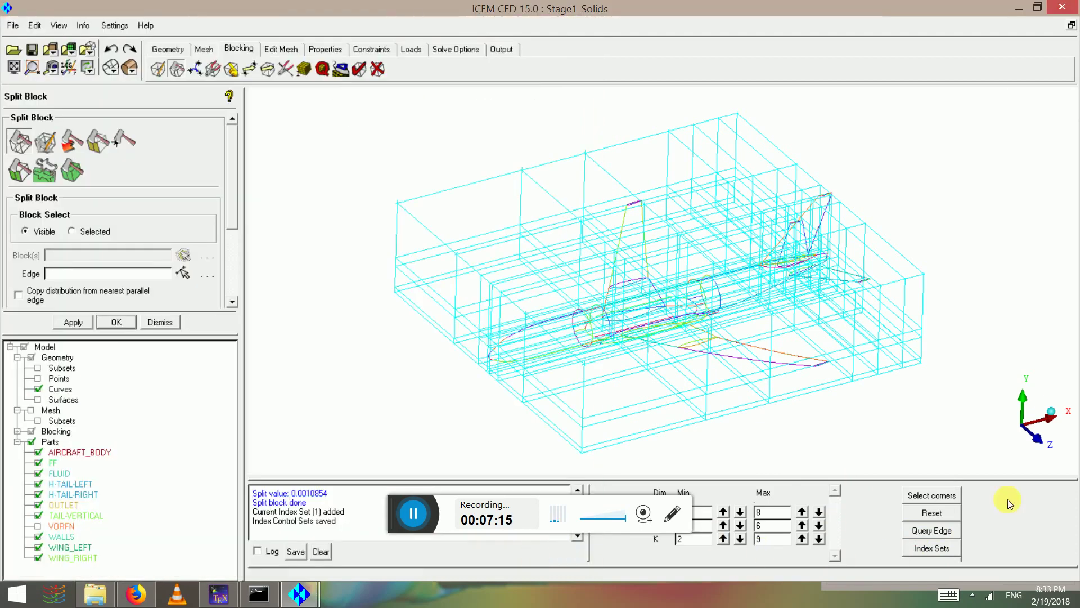
# Step: Load the index sets from the file Stage1_Solids.ictrl
pyautogui.click(939, 546)
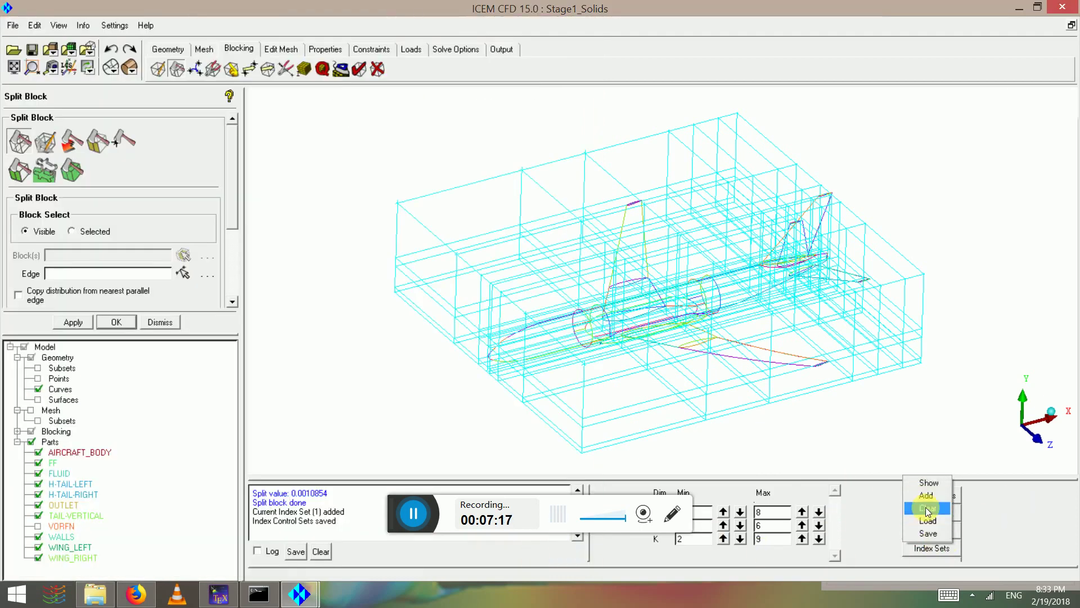
pyautogui.click(925, 520)
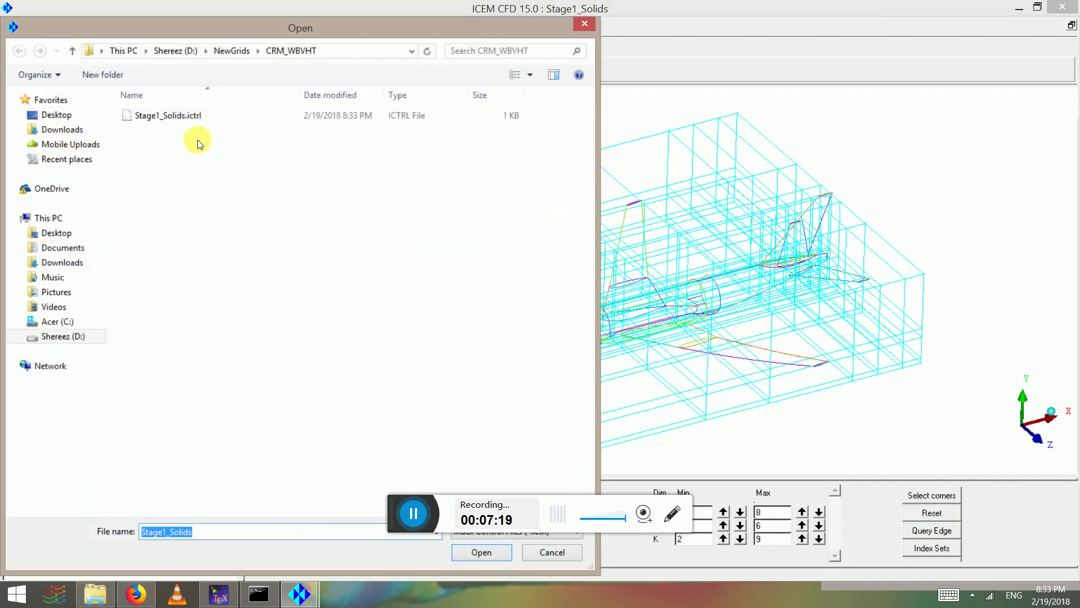
pyautogui.doubleClick(183, 116)
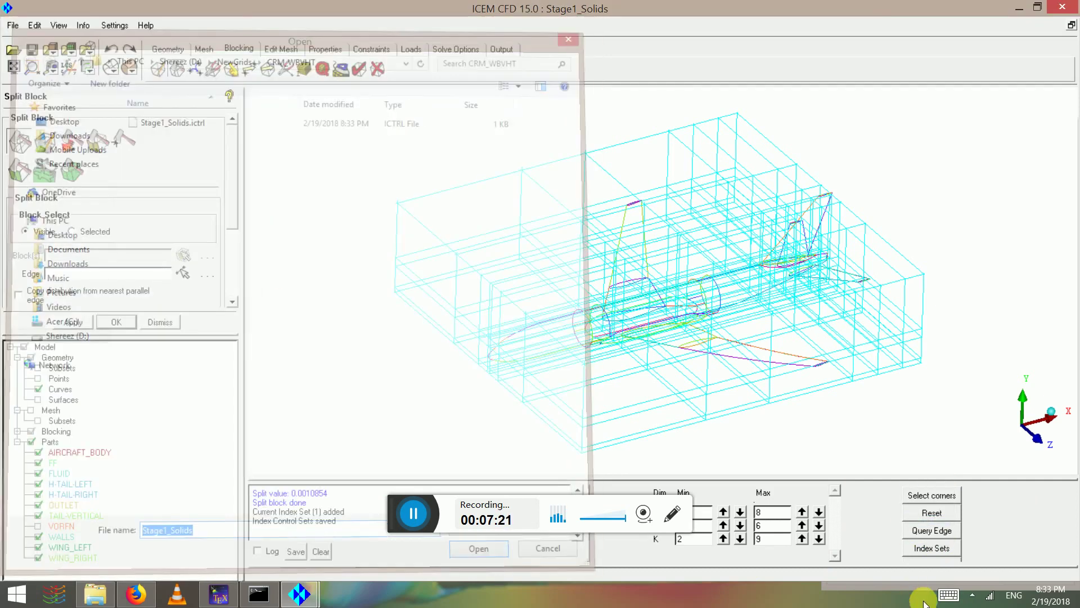
# Step: Reset the index control to show all blocks and recall saved index set 1
pyautogui.click(939, 512)
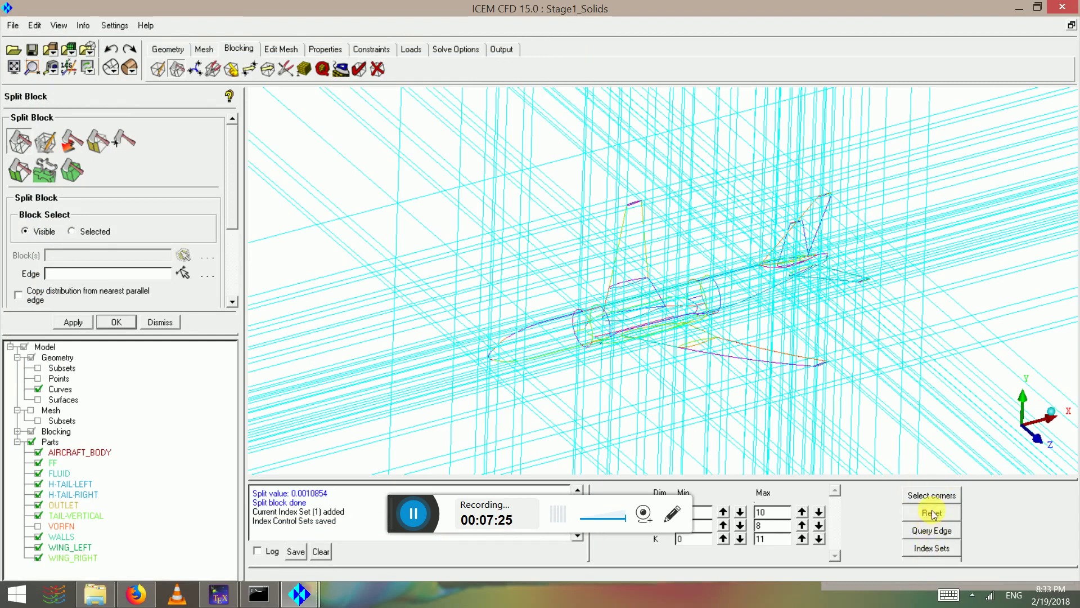
pyautogui.click(925, 551)
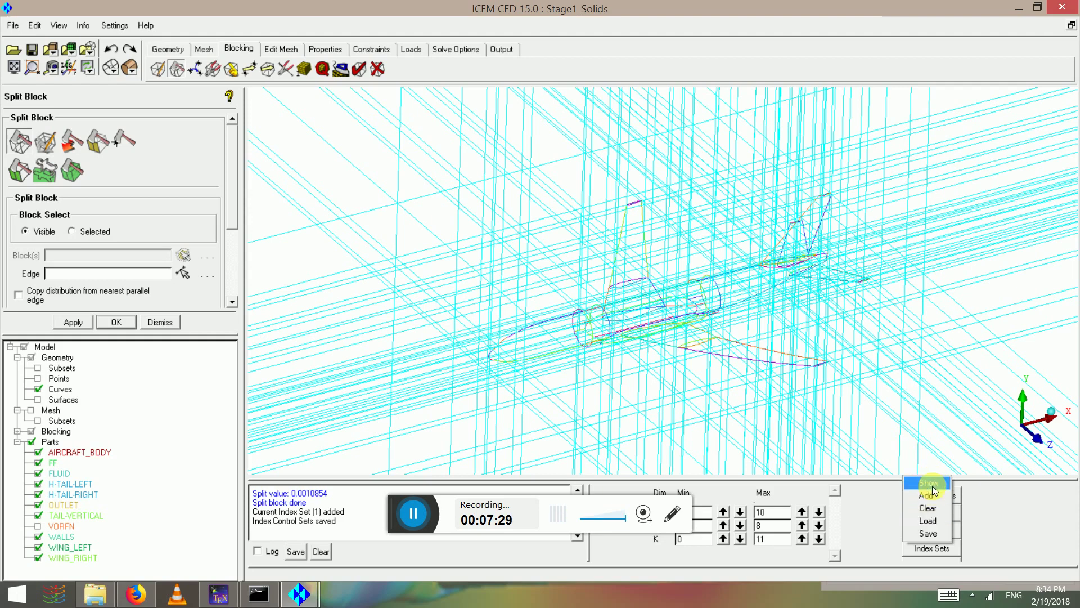
pyautogui.click(936, 482)
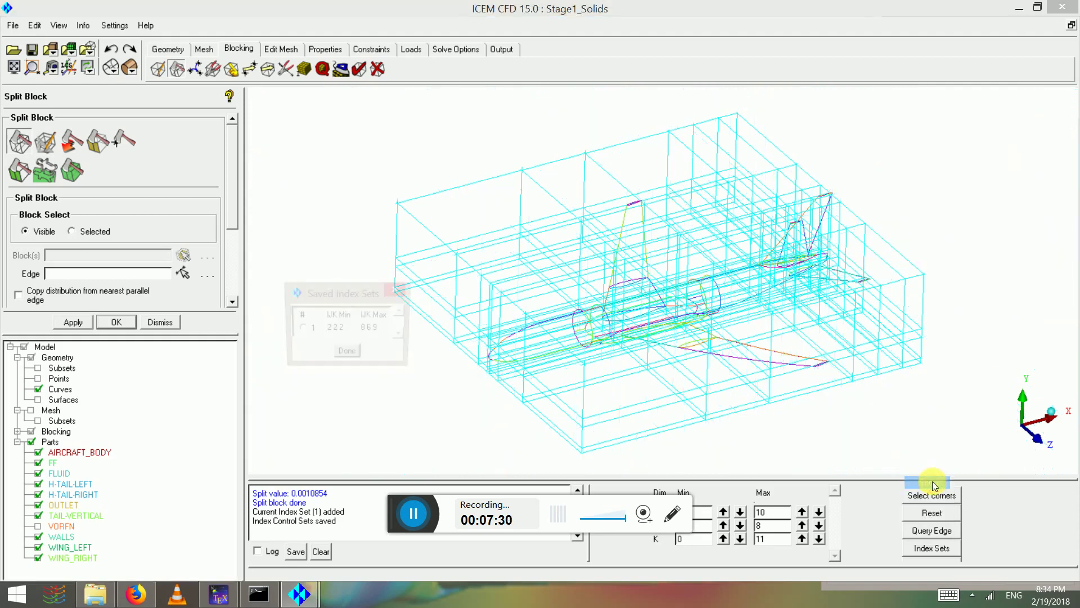
pyautogui.click(347, 353)
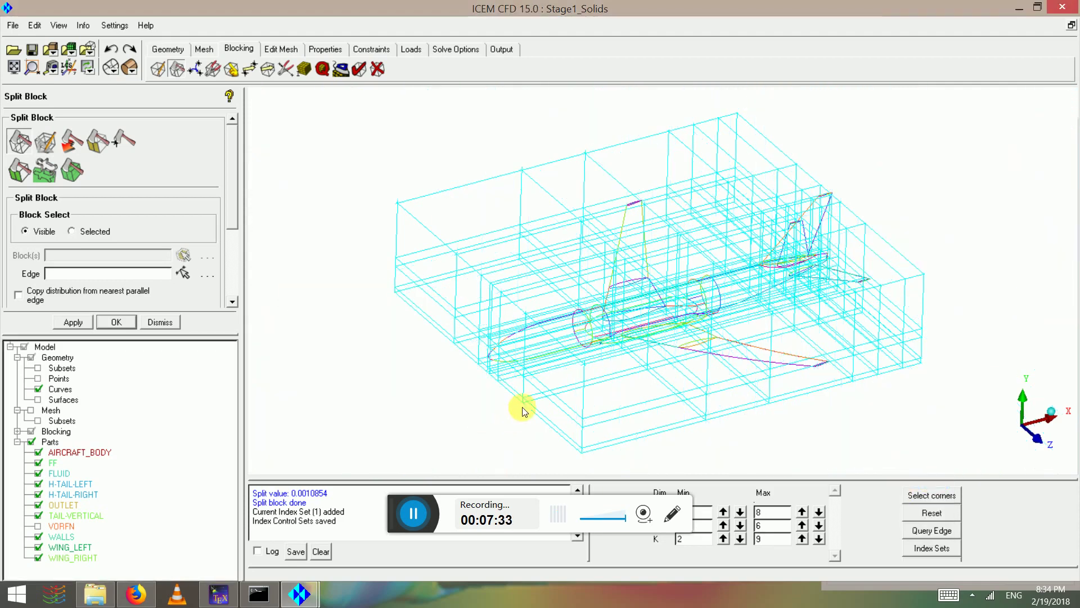
pyautogui.moveTo(518, 405); pyautogui.dragTo(1008, 539)
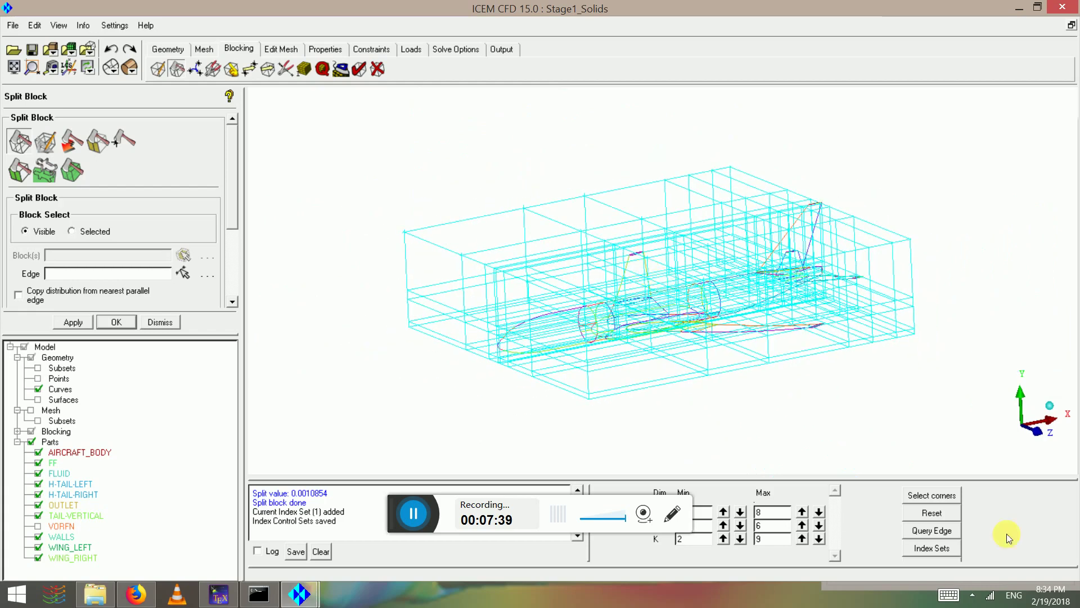
# Step: Reset the block display again, reopen the index control and redisplay only the blocks of saved index set 1
pyautogui.click(932, 512)
pyautogui.moveTo(664, 388); pyautogui.dragTo(950, 481)
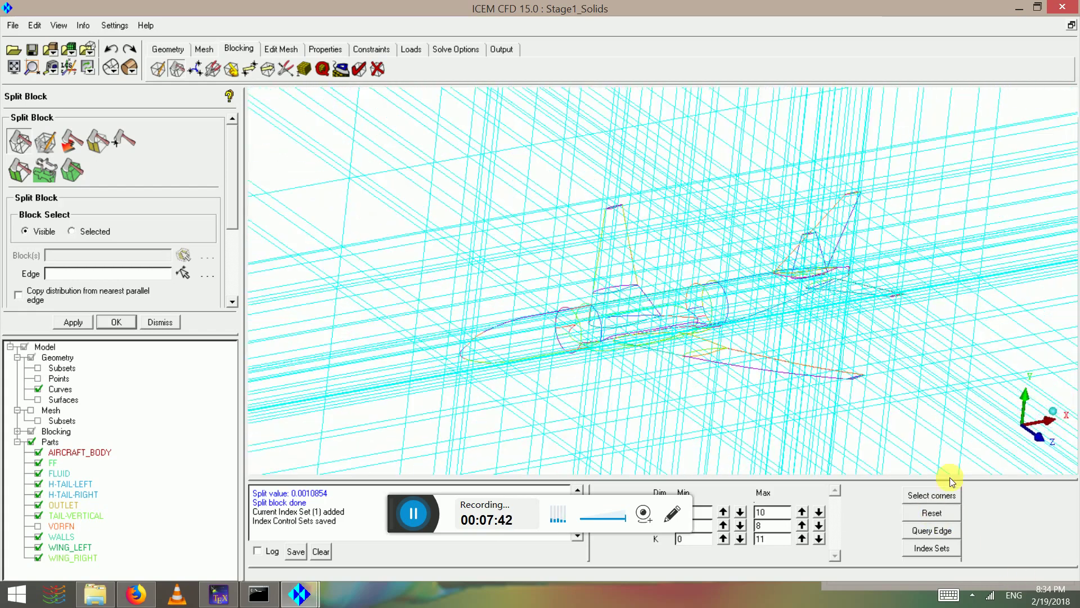
pyautogui.click(919, 557)
pyautogui.rightClick(58, 431)
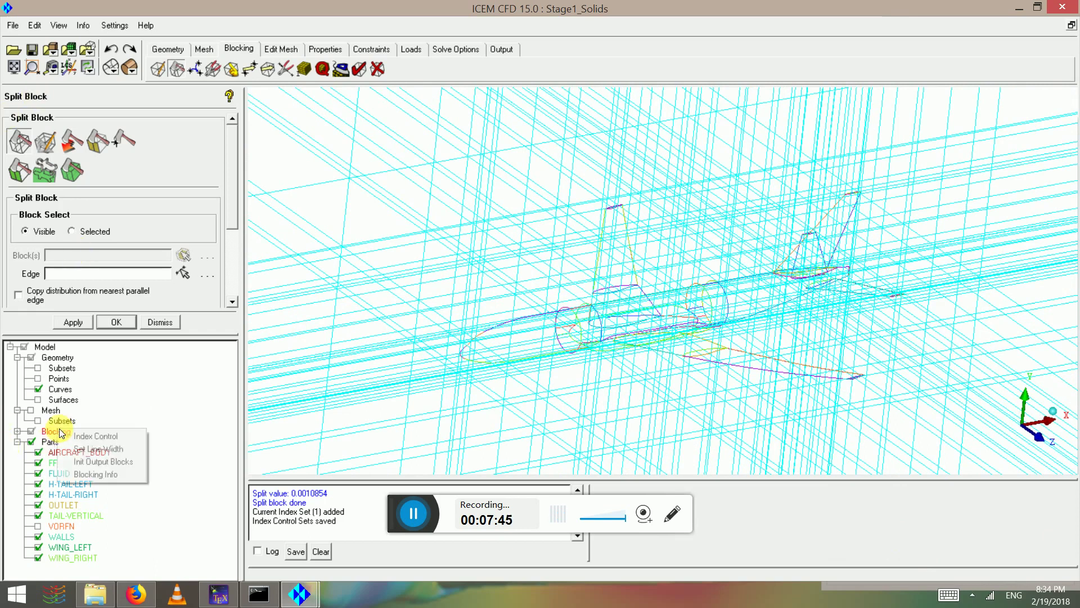
pyautogui.click(107, 436)
pyautogui.click(958, 551)
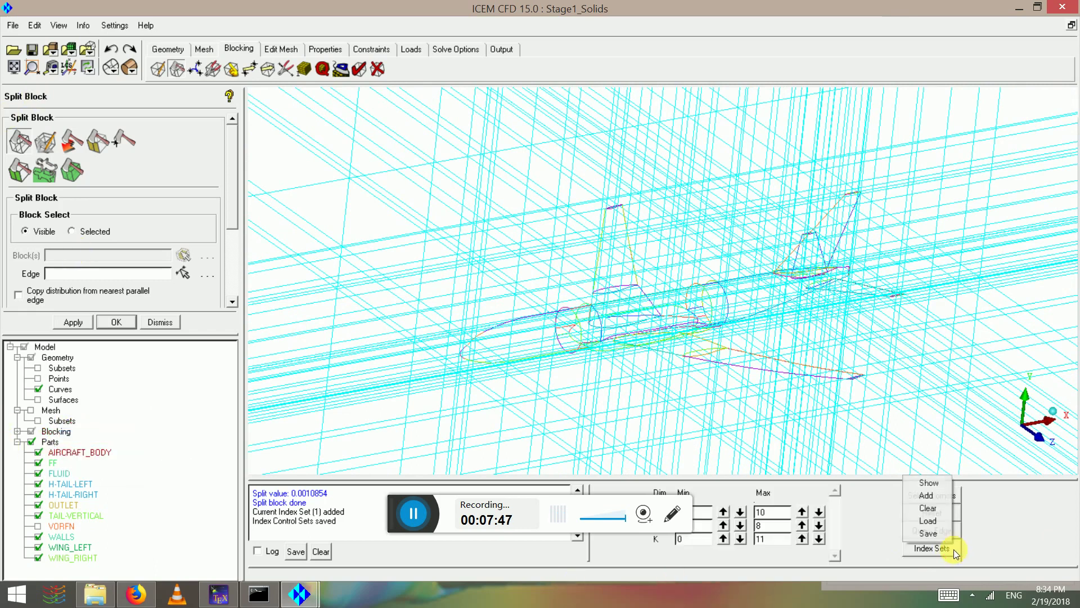
pyautogui.click(936, 472)
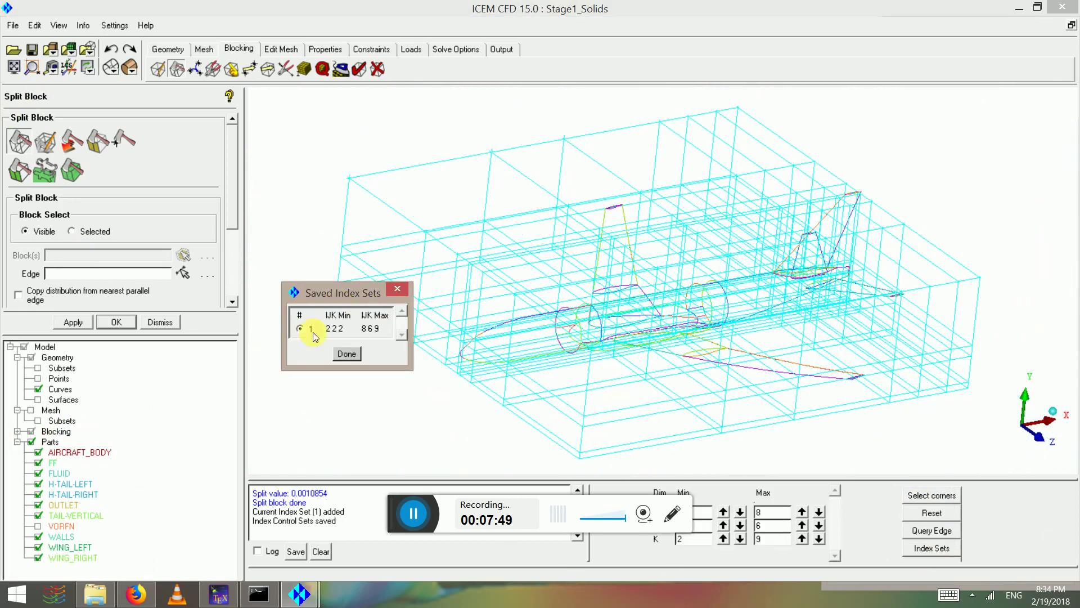
pyautogui.click(343, 354)
pyautogui.scroll(-3, 666, 242)
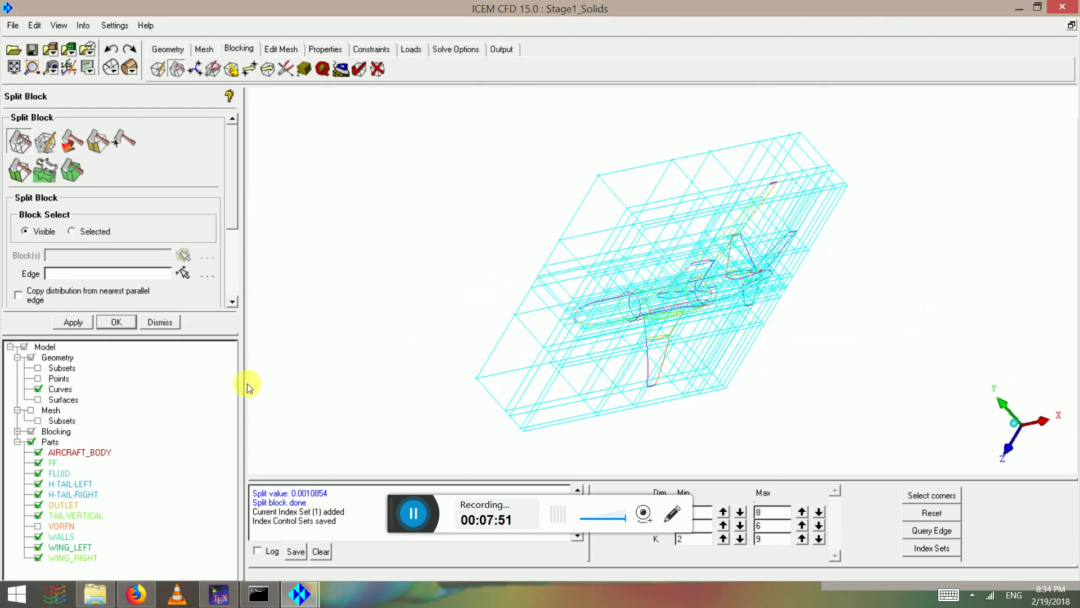
pyautogui.moveTo(645, 248); pyautogui.dragTo(5, 549)
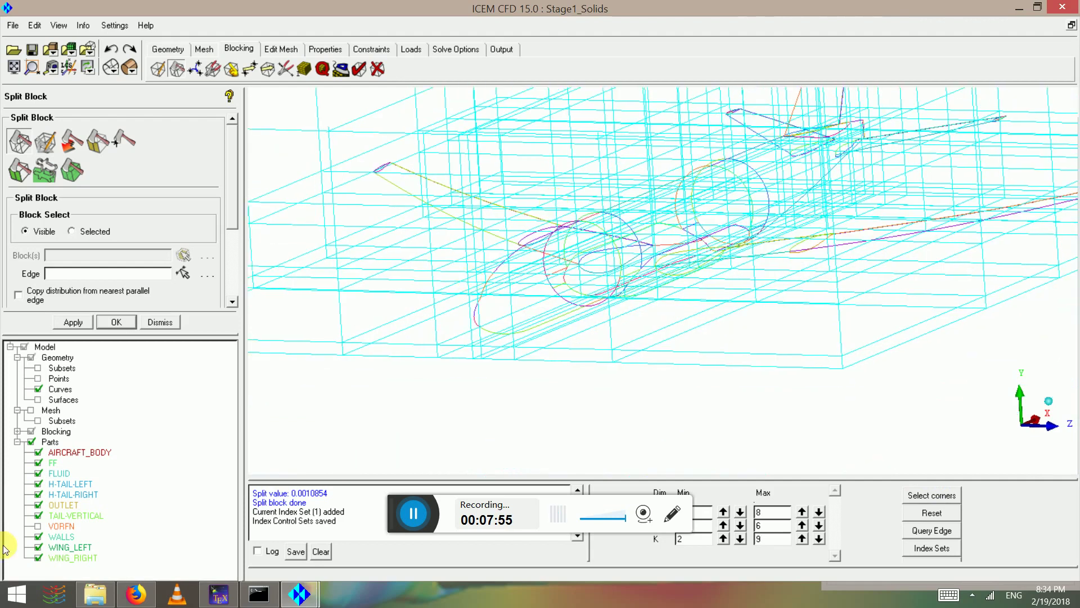
# Step: Begin creating a part named fuselagesolids, using the option that builds a part from blocks
pyautogui.rightClick(51, 443)
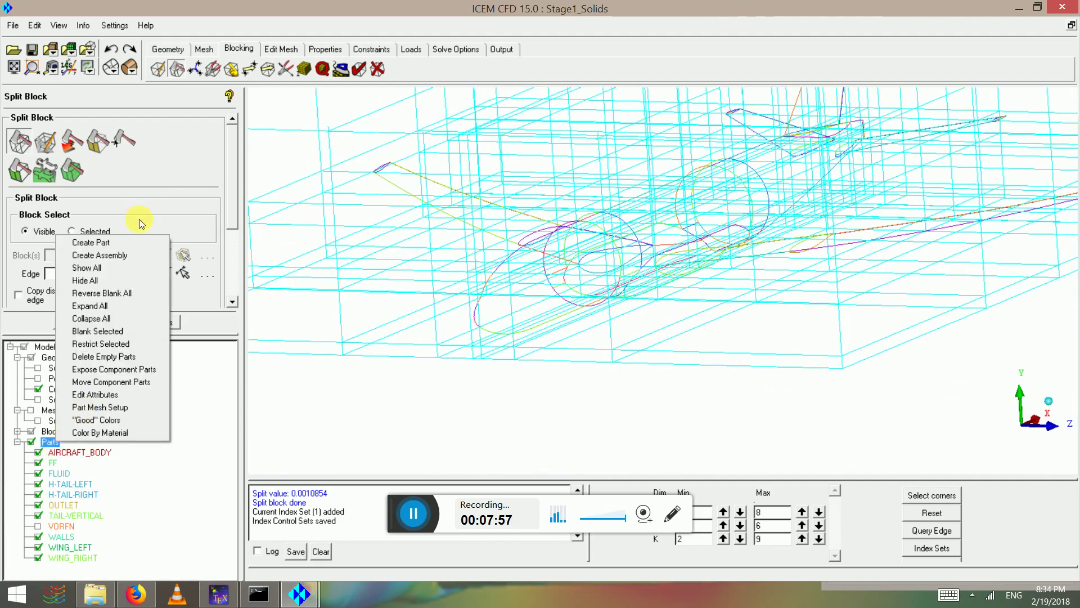
pyautogui.click(91, 242)
pyautogui.doubleClick(69, 124)
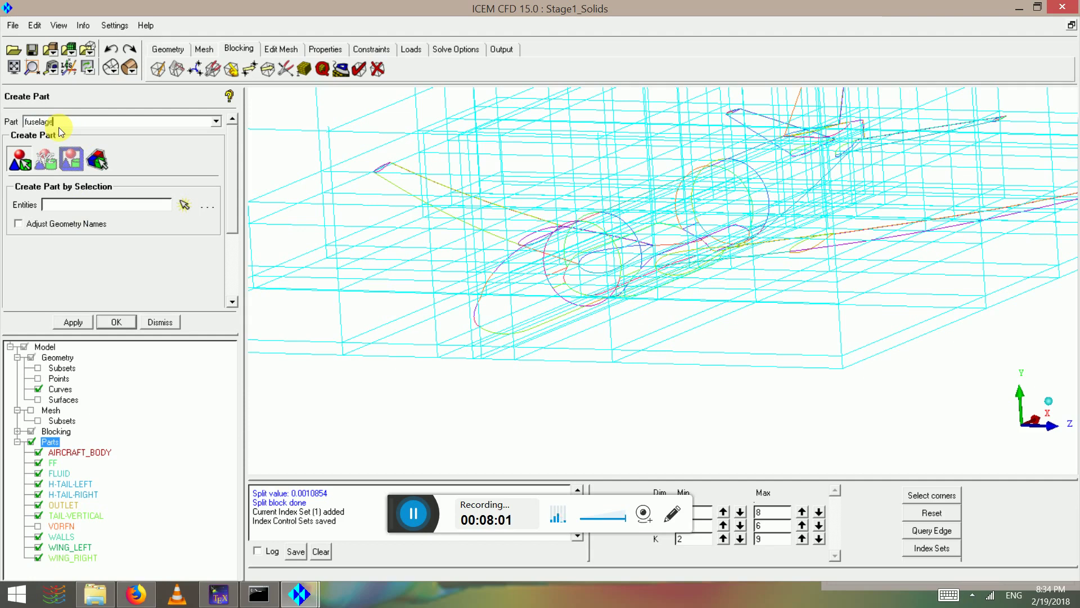
pyautogui.click(98, 159)
pyautogui.middleClick(554, 356)
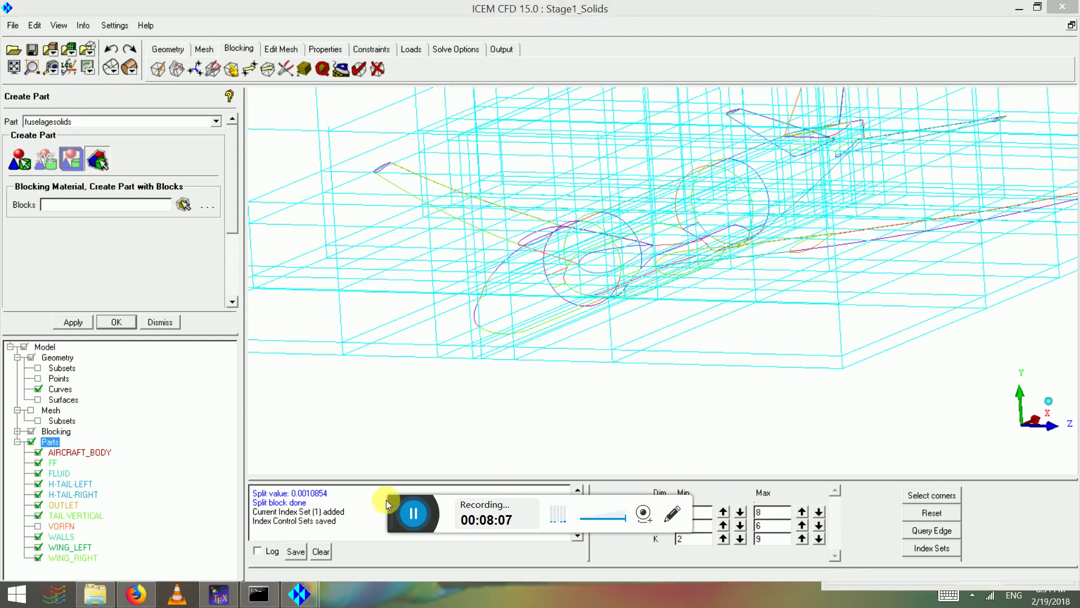
pyautogui.moveTo(393, 505); pyautogui.dragTo(262, 496)
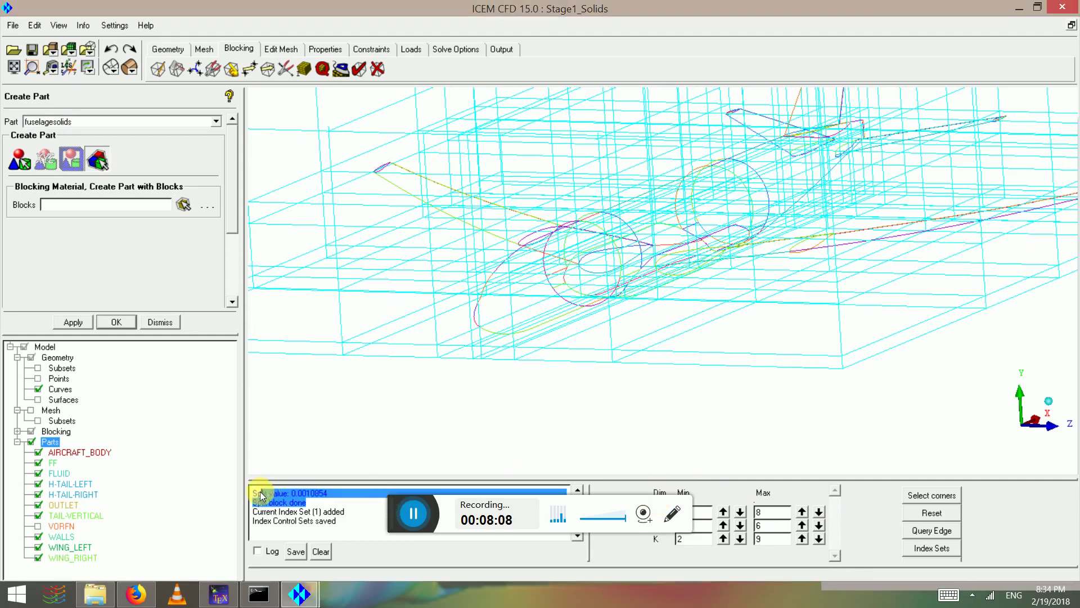
pyautogui.click(388, 505)
pyautogui.moveTo(400, 512); pyautogui.dragTo(823, 454)
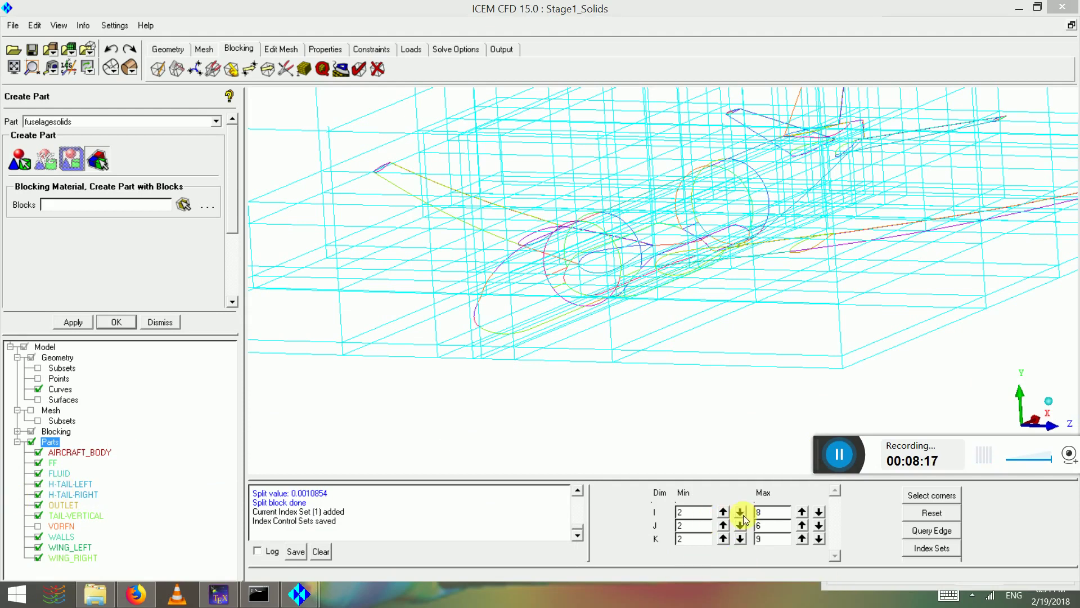
# Step: Narrow the displayed blocks across the span to the fuselage width by setting the K index range to 4 through 7
pyautogui.click(723, 543)
pyautogui.click(723, 543)
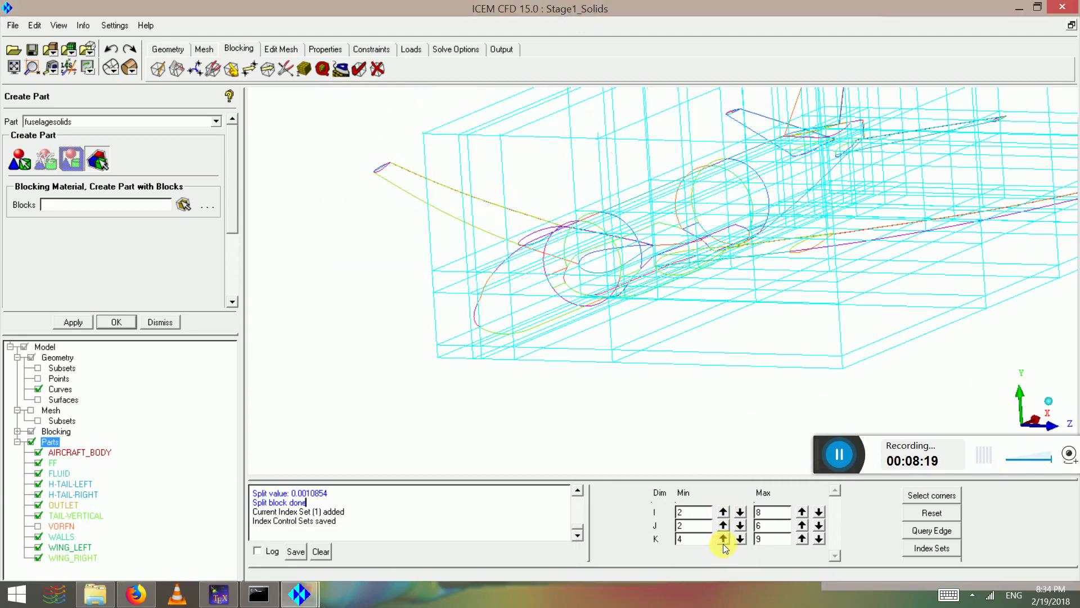
pyautogui.moveTo(431, 273); pyautogui.dragTo(681, 298)
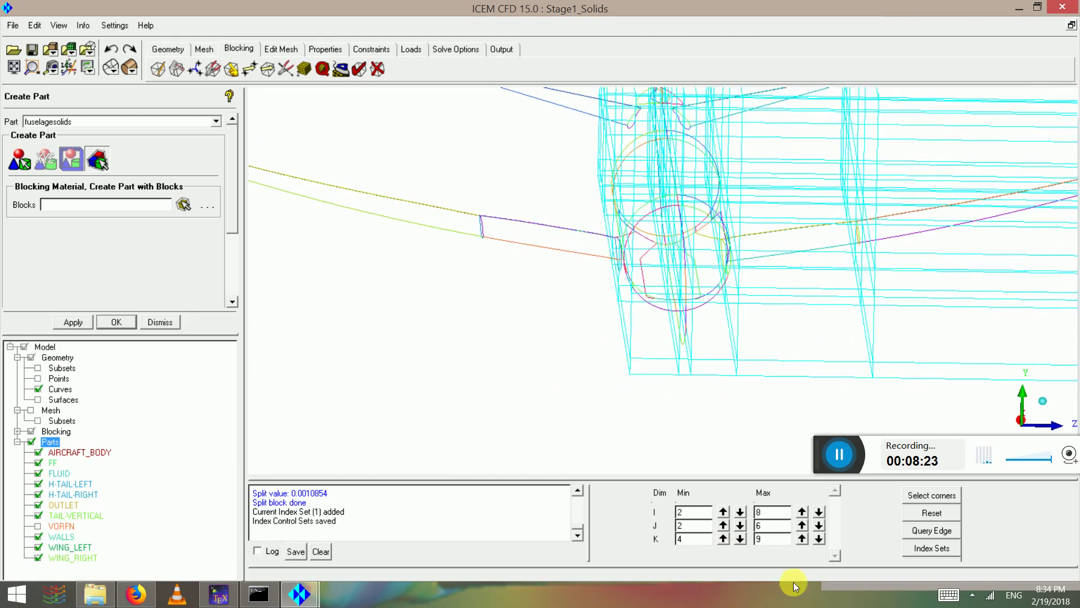
pyautogui.click(822, 542)
pyautogui.click(822, 542)
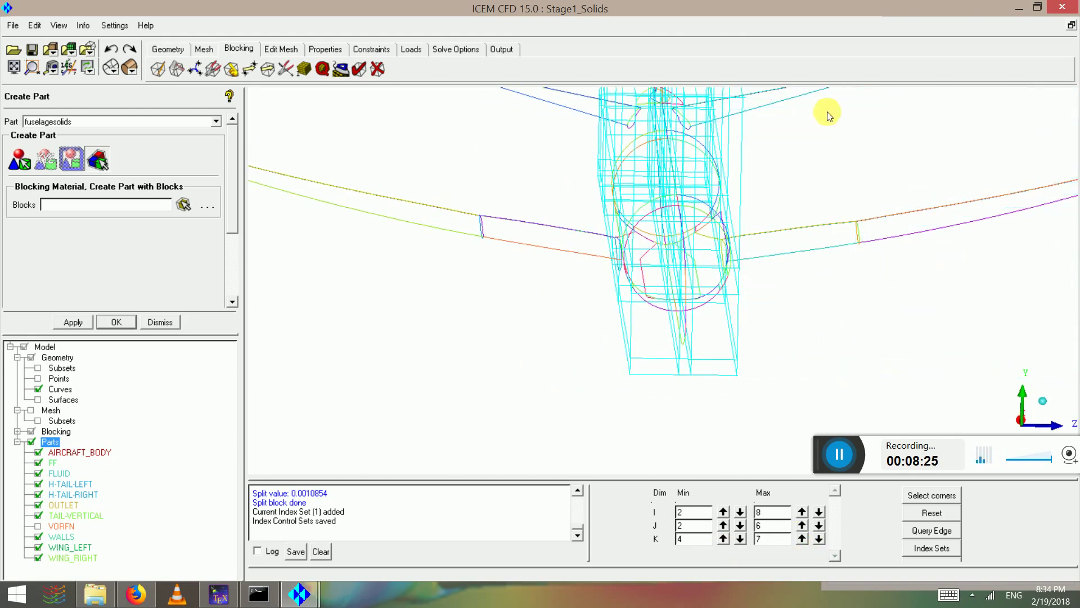
# Step: Lower the maximum J index to 5 to hide the blocks above the fuselage
pyautogui.scroll(-3, 648, 200)
pyautogui.moveTo(648, 201); pyautogui.dragTo(591, 191)
pyautogui.click(819, 525)
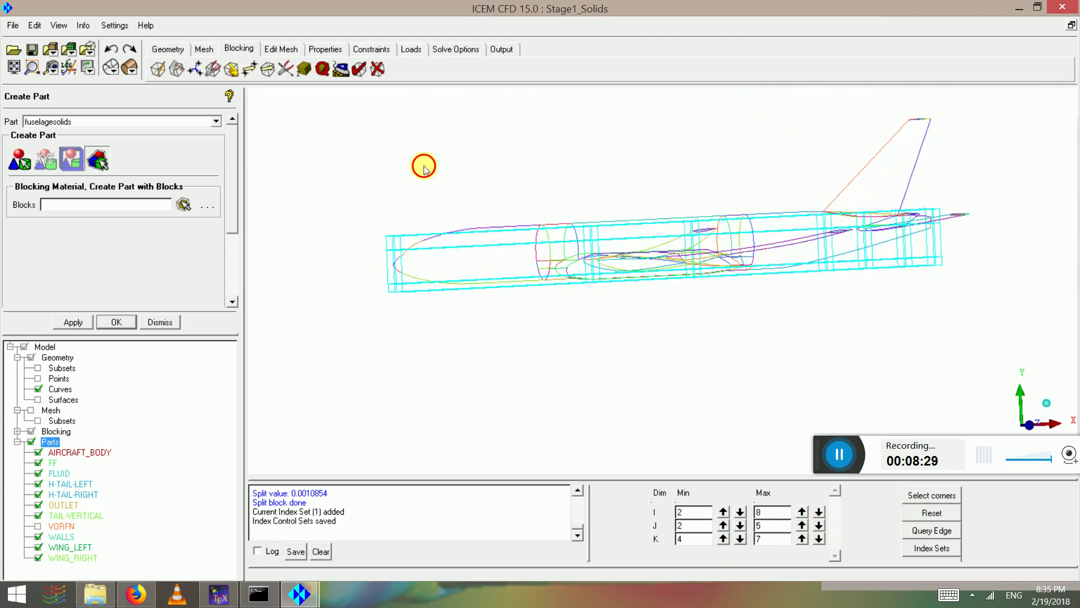
pyautogui.moveTo(424, 164); pyautogui.dragTo(682, 335)
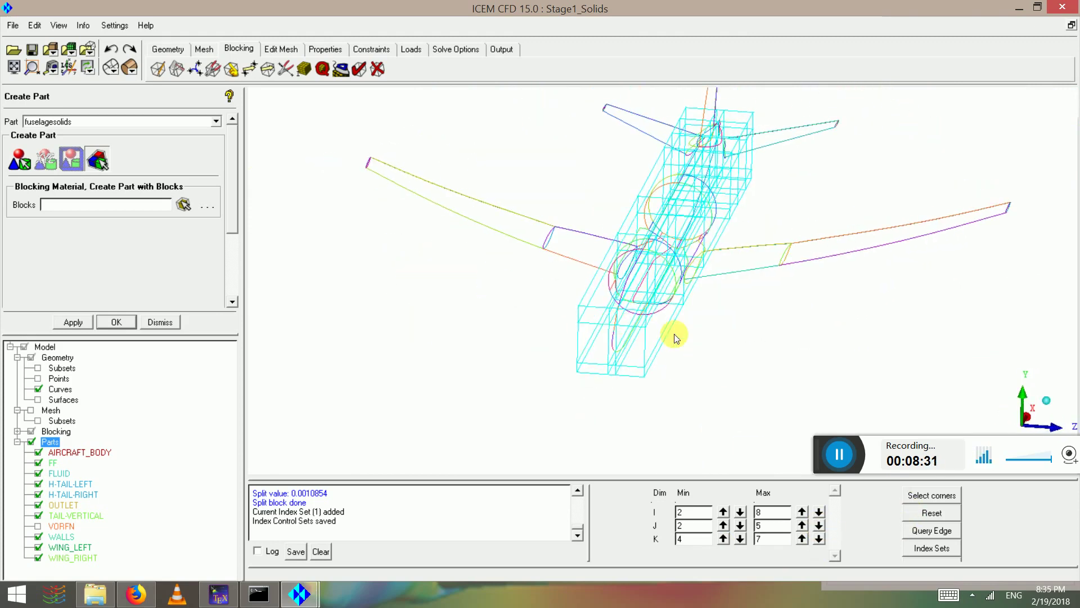
pyautogui.scroll(5, 540, 391)
pyautogui.moveTo(515, 380); pyautogui.dragTo(618, 308)
pyautogui.scroll(-3, 656, 273)
pyautogui.moveTo(656, 273); pyautogui.dragTo(511, 284)
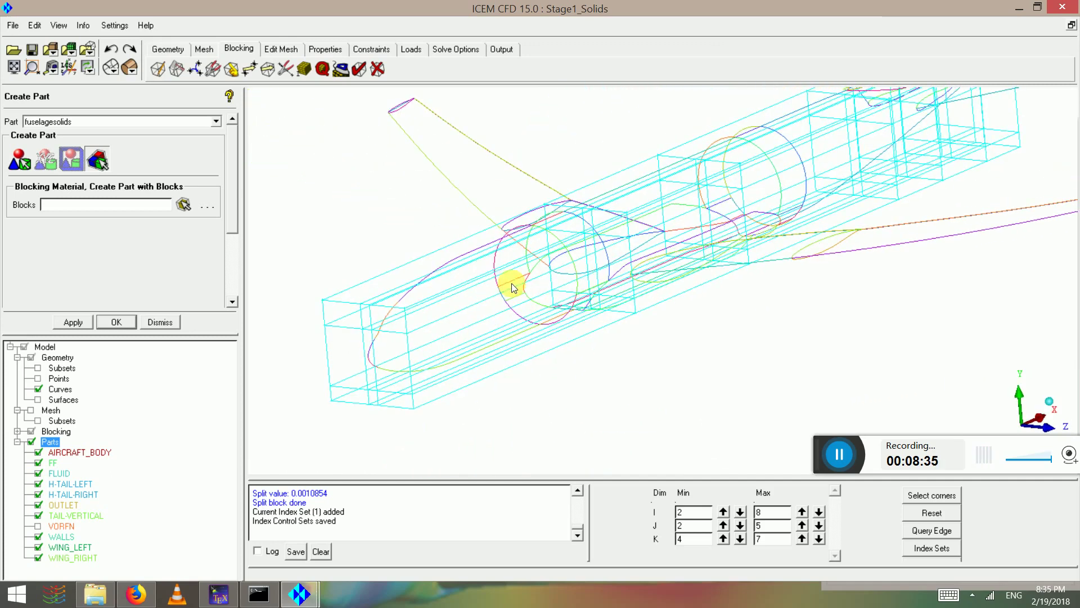
# Step: Assign all the visible fuselage blocks to the fuselagesolids part
pyautogui.scroll(-4, 481, 282)
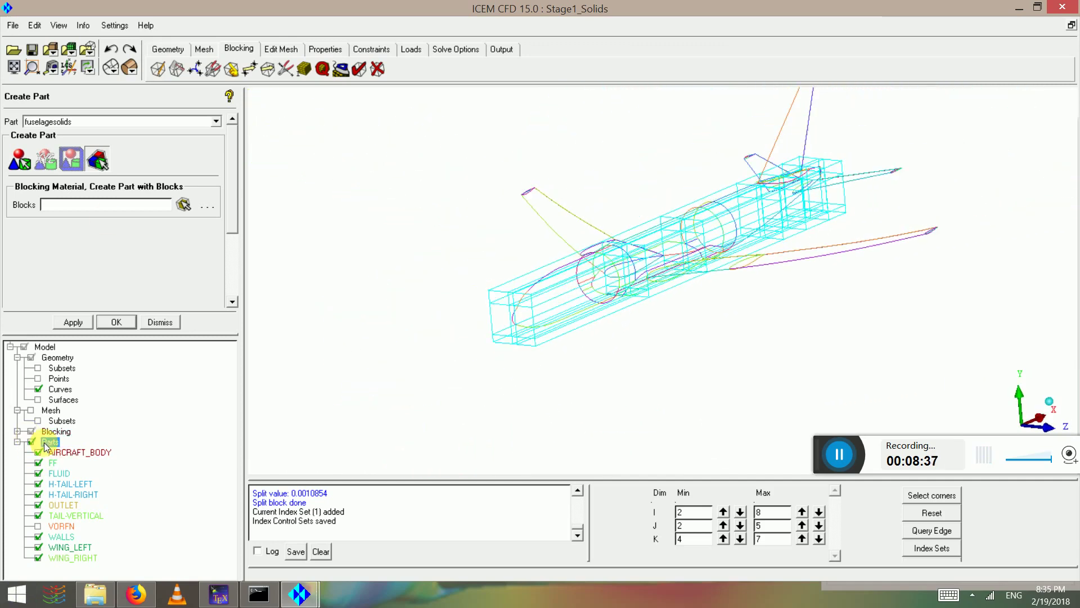
pyautogui.click(181, 207)
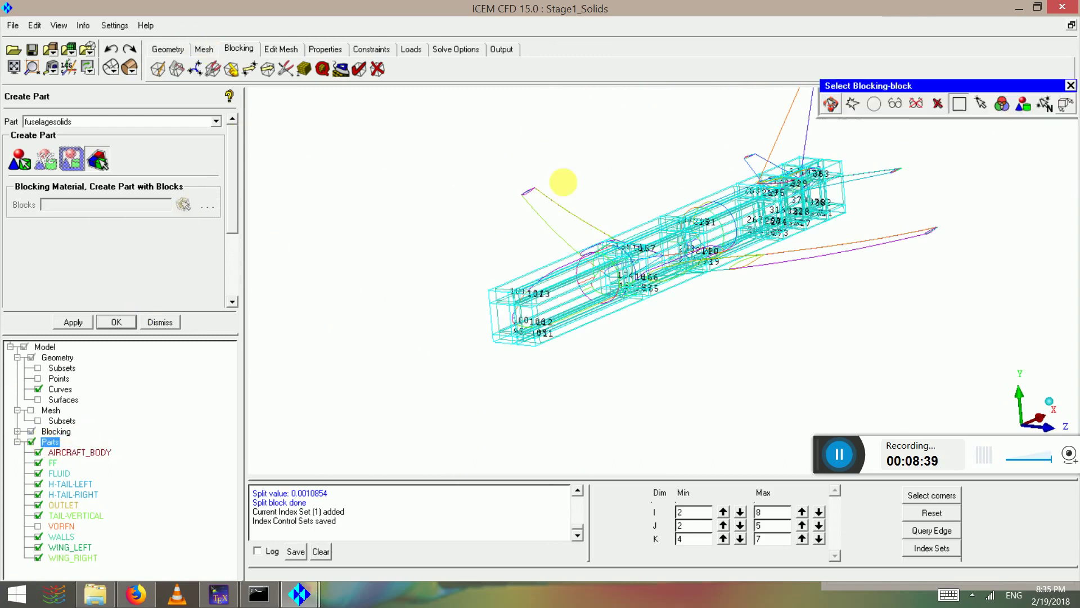
pyautogui.click(899, 110)
pyautogui.middleClick(632, 277)
pyautogui.scroll(2, 583, 307)
pyautogui.middleClick(573, 309)
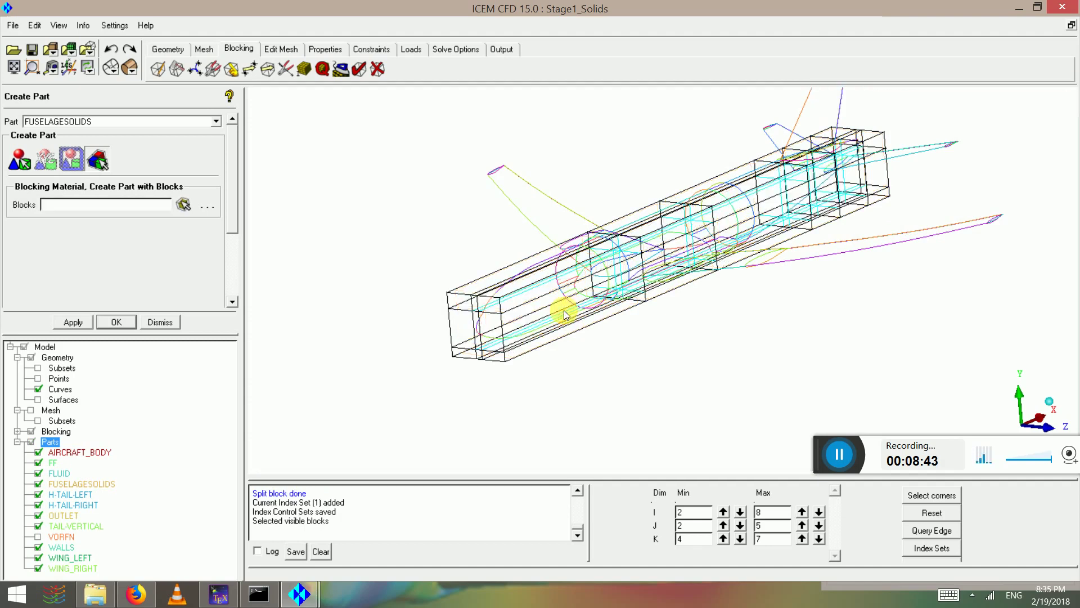
# Step: Examine the fuselage part's blocks and their internal divisions from nose to tail
pyautogui.moveTo(564, 309); pyautogui.dragTo(424, 334)
pyautogui.scroll(3, 424, 335)
pyautogui.moveTo(750, 186); pyautogui.dragTo(186, 543, button='middle')
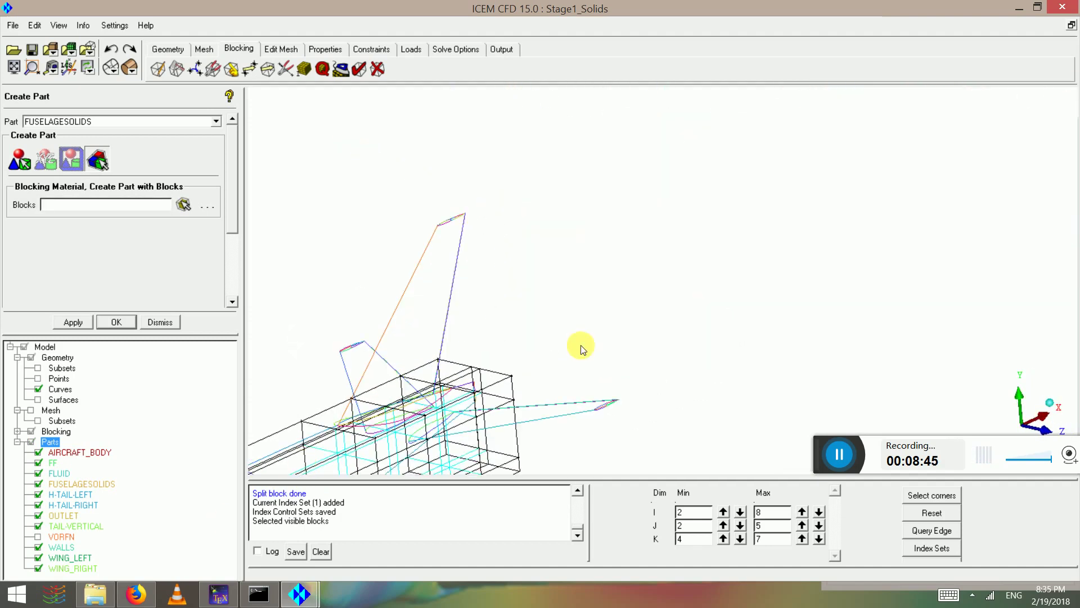
pyautogui.scroll(3, 557, 303)
pyautogui.moveTo(349, 462); pyautogui.dragTo(738, 316, button='middle')
pyautogui.scroll(-3, 740, 314)
pyautogui.moveTo(855, 282); pyautogui.dragTo(844, 242)
pyautogui.moveTo(427, 450); pyautogui.dragTo(771, 191, button='middle')
pyautogui.scroll(-2, 651, 276)
pyautogui.moveTo(722, 245); pyautogui.dragTo(771, 281)
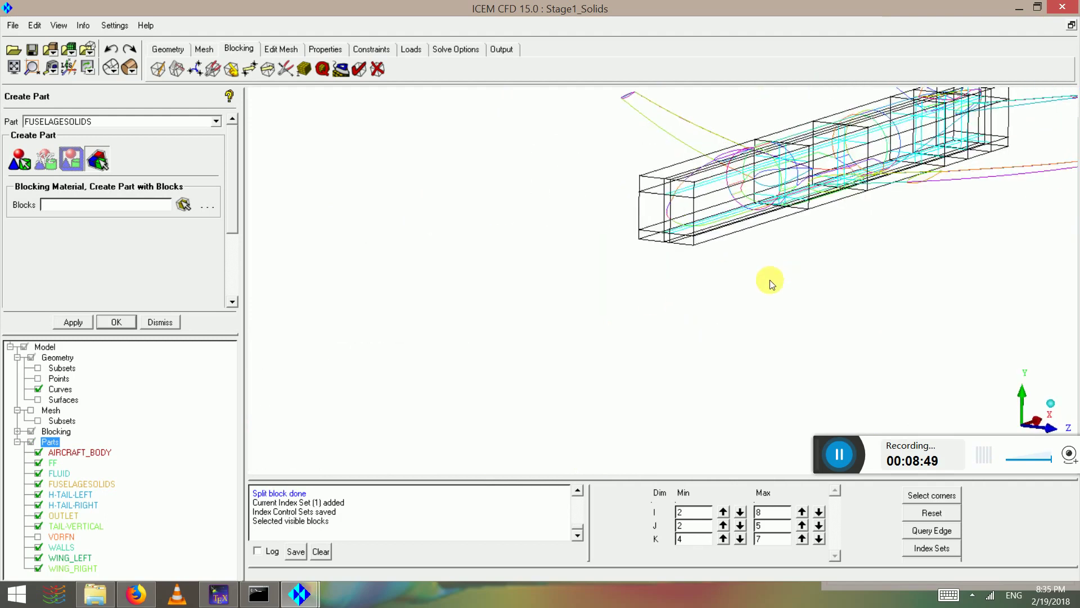
pyautogui.scroll(4, 771, 280)
pyautogui.moveTo(787, 220); pyautogui.dragTo(201, 599, button='middle')
pyautogui.moveTo(518, 267); pyautogui.dragTo(763, 65, button='middle')
pyautogui.moveTo(316, 392); pyautogui.dragTo(430, 257)
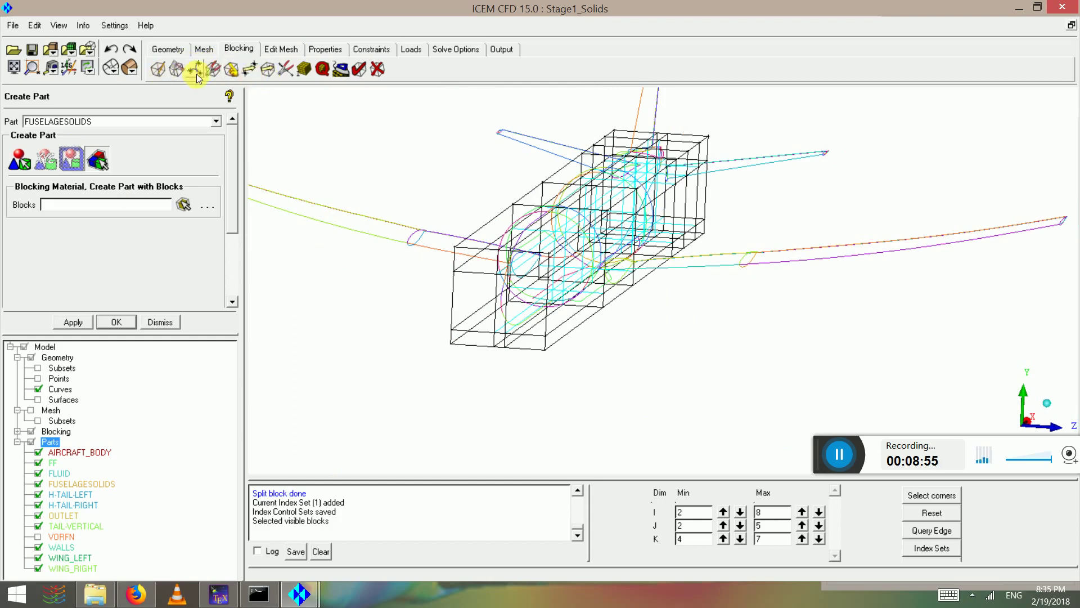
# Step: Merge the displayed fuselage blocks using the Selected merge option
pyautogui.click(214, 71)
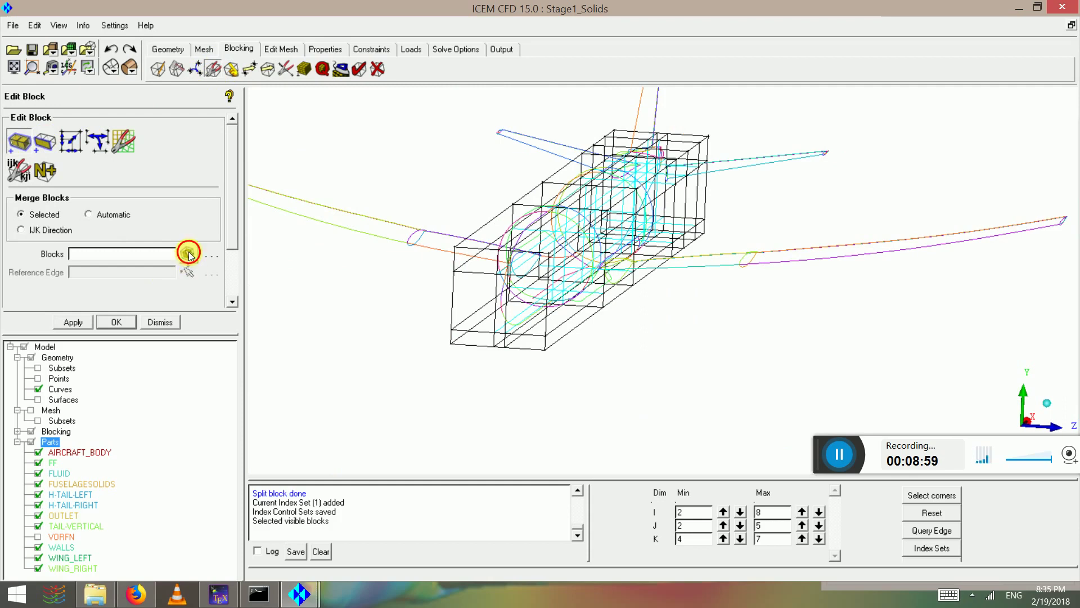
pyautogui.click(188, 253)
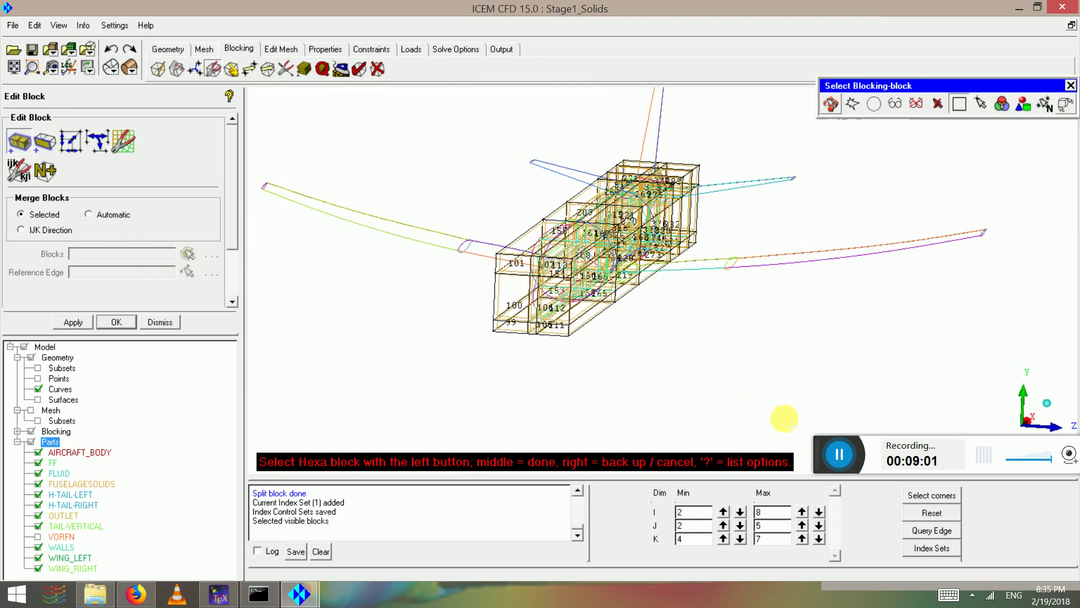
pyautogui.scroll(1, 675, 282)
pyautogui.middleClick(675, 282)
pyautogui.scroll(1, 653, 279)
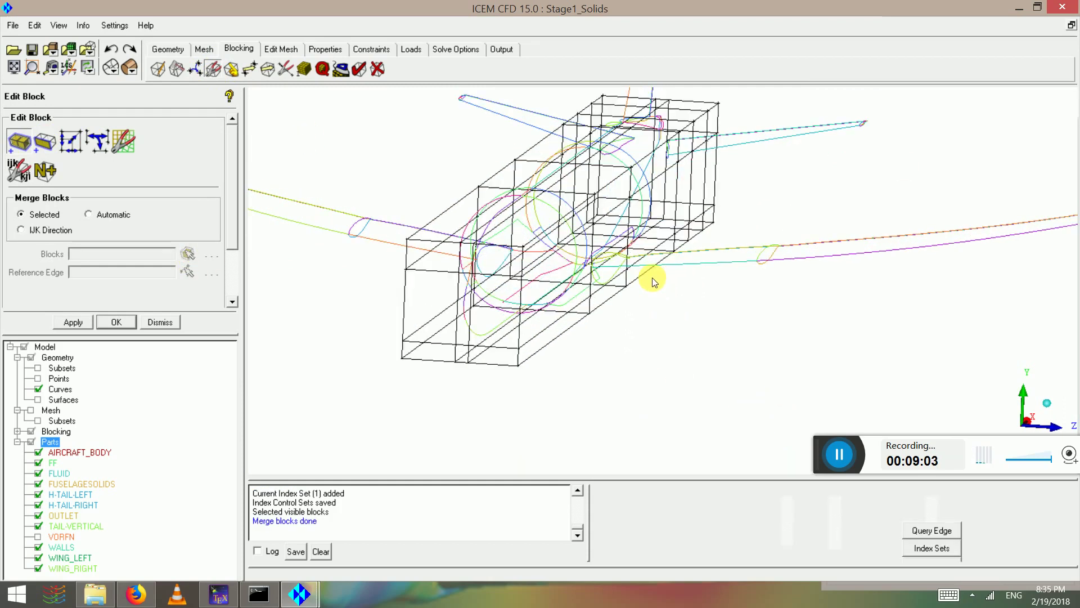
# Step: Examine the merged fuselage blocks around the wing root and toward the tail
pyautogui.scroll(2, 651, 281)
pyautogui.middleClick(647, 279)
pyautogui.scroll(-3, 651, 260)
pyautogui.moveTo(631, 230); pyautogui.dragTo(569, 280)
pyautogui.scroll(3, 416, 279)
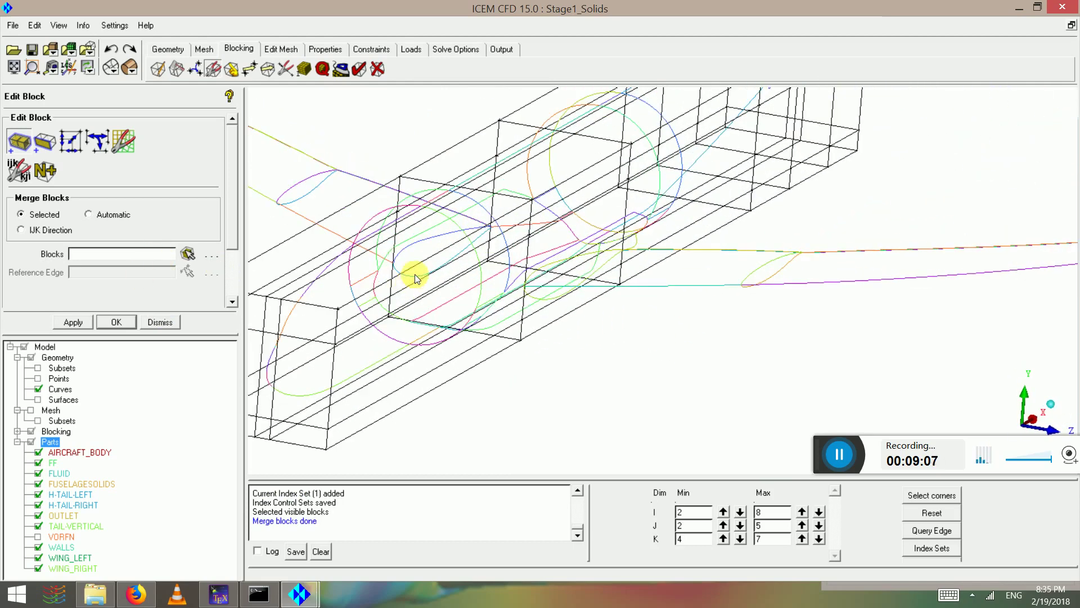
pyautogui.scroll(1, 416, 278)
pyautogui.moveTo(416, 278); pyautogui.dragTo(795, 305, button='middle')
pyautogui.scroll(-3, 756, 310)
pyautogui.moveTo(752, 313); pyautogui.dragTo(784, 323)
pyautogui.moveTo(585, 293); pyautogui.dragTo(523, 267)
pyautogui.scroll(2, 692, 210)
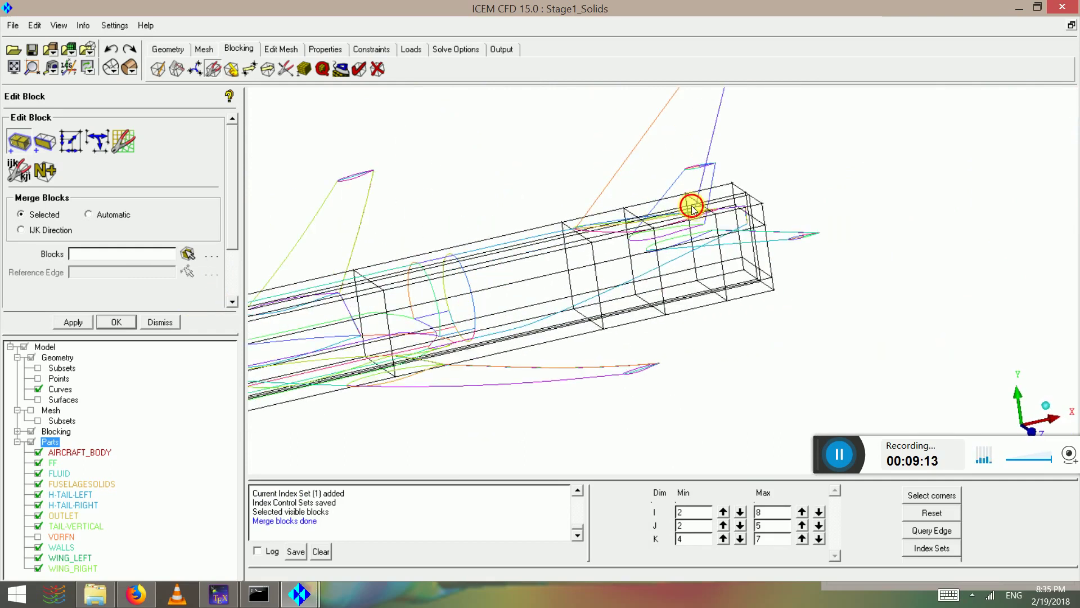
pyautogui.moveTo(692, 210); pyautogui.dragTo(788, 239)
pyautogui.scroll(3, 788, 239)
pyautogui.moveTo(788, 239); pyautogui.dragTo(572, 311, button='middle')
pyautogui.moveTo(315, 338); pyautogui.dragTo(907, 146, button='middle')
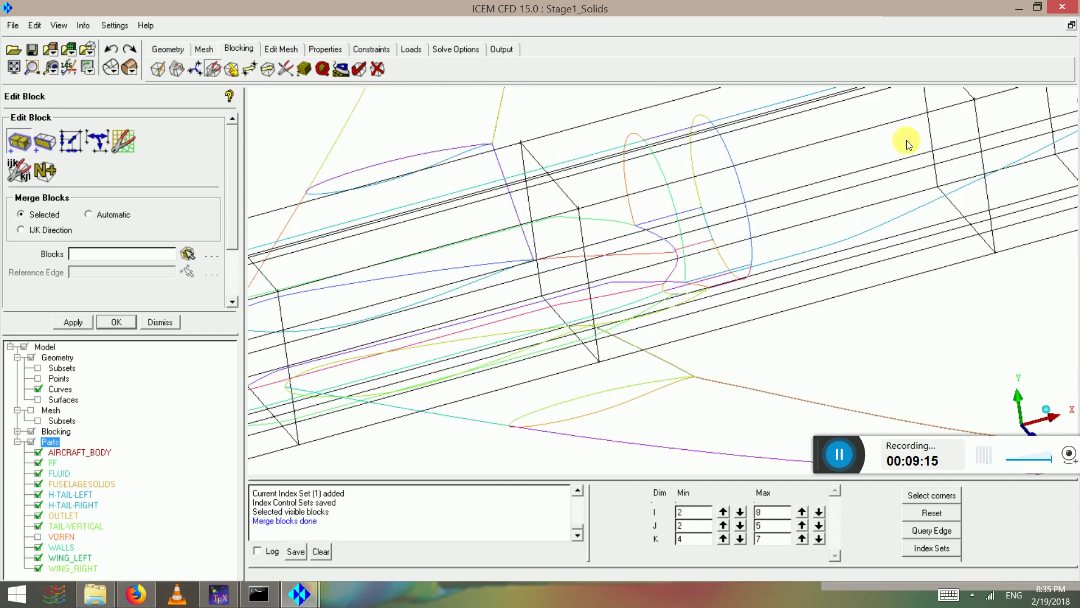
pyautogui.scroll(-3, 907, 145)
pyautogui.moveTo(292, 343); pyautogui.dragTo(735, 205, button='middle')
pyautogui.moveTo(569, 169); pyautogui.dragTo(704, 237)
# Step: Examine the merged block edges at the fuselage nose and along the full fuselage length
pyautogui.scroll(3, 803, 256)
pyautogui.moveTo(803, 256); pyautogui.dragTo(595, 336, button='middle')
pyautogui.scroll(3, 556, 283)
pyautogui.scroll(3, 649, 242)
pyautogui.scroll(2, 559, 280)
pyautogui.scroll(-2, 551, 277)
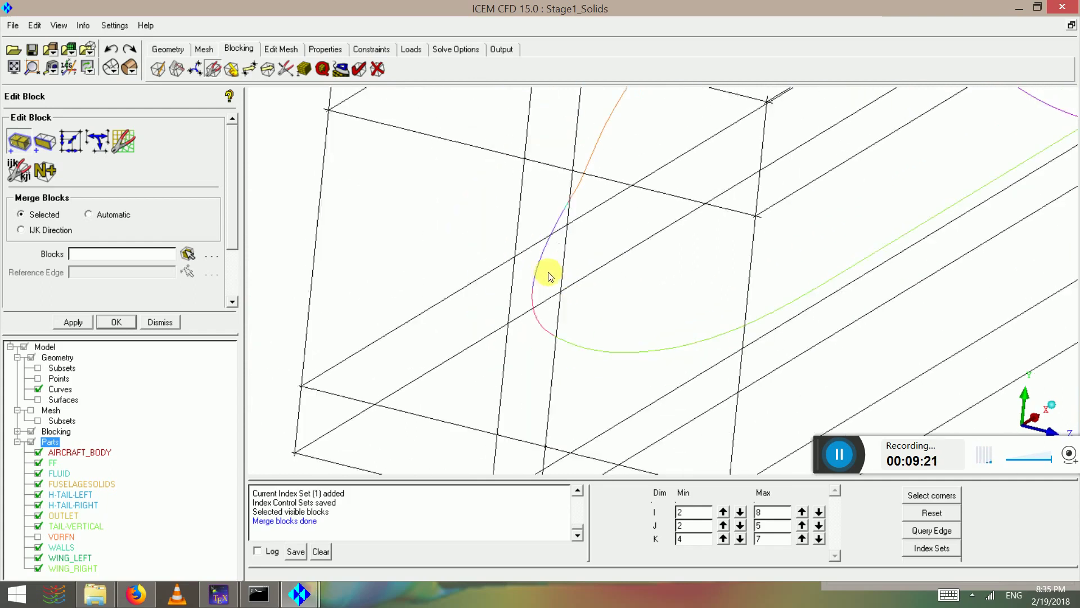
pyautogui.scroll(-10, 551, 276)
pyautogui.moveTo(820, 144); pyautogui.dragTo(802, 168)
pyautogui.scroll(3, 741, 233)
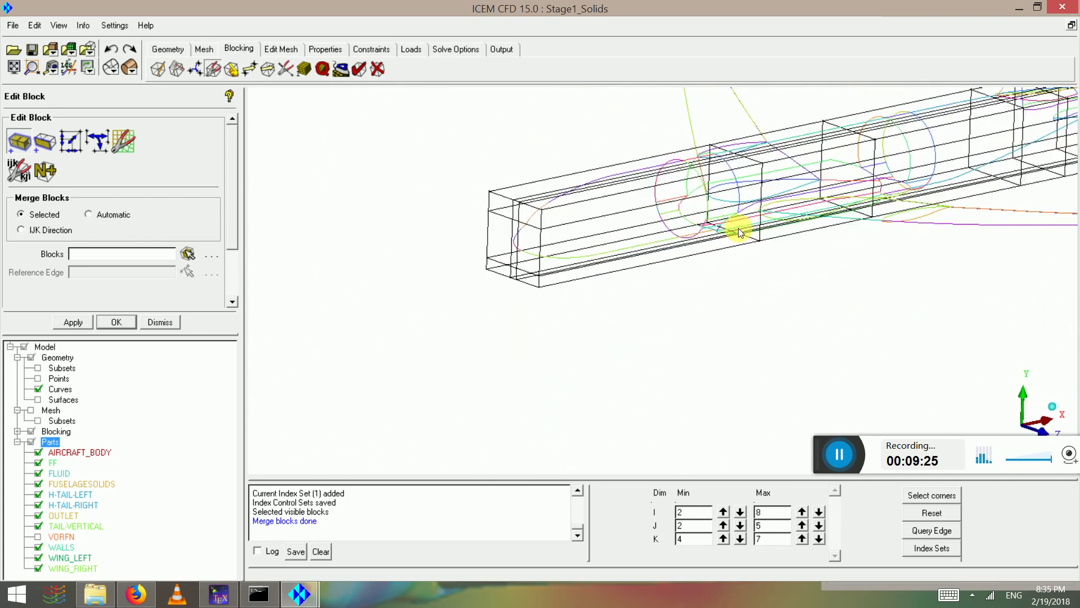
pyautogui.moveTo(738, 229); pyautogui.dragTo(575, 254, button='middle')
pyautogui.moveTo(575, 255); pyautogui.dragTo(544, 159)
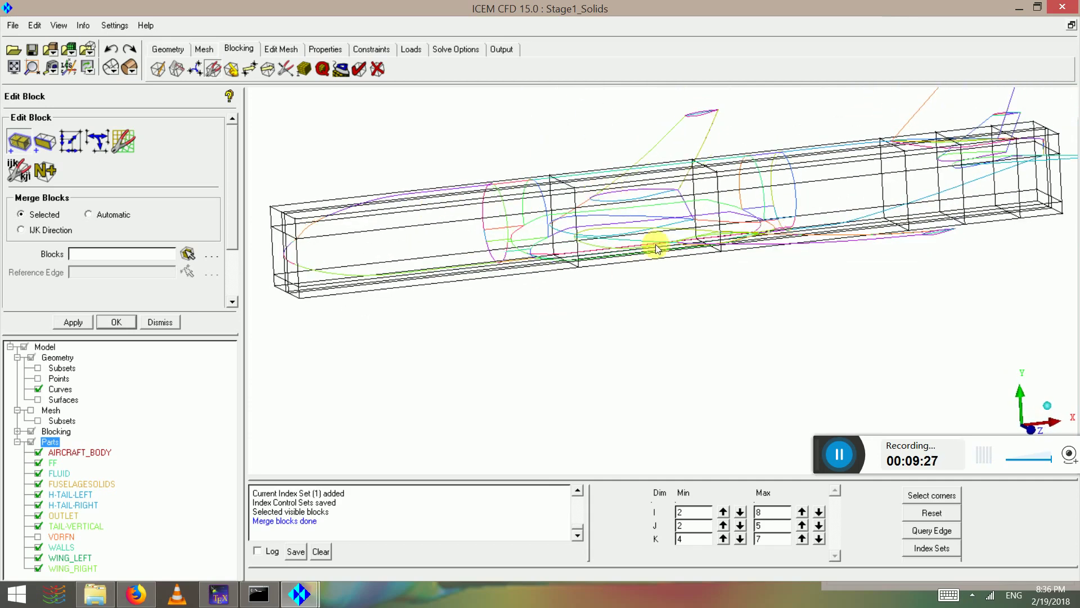
pyautogui.scroll(-3, 630, 252)
pyautogui.moveTo(627, 254); pyautogui.dragTo(928, 210)
pyautogui.scroll(6, 591, 251)
pyautogui.scroll(-5, 804, 221)
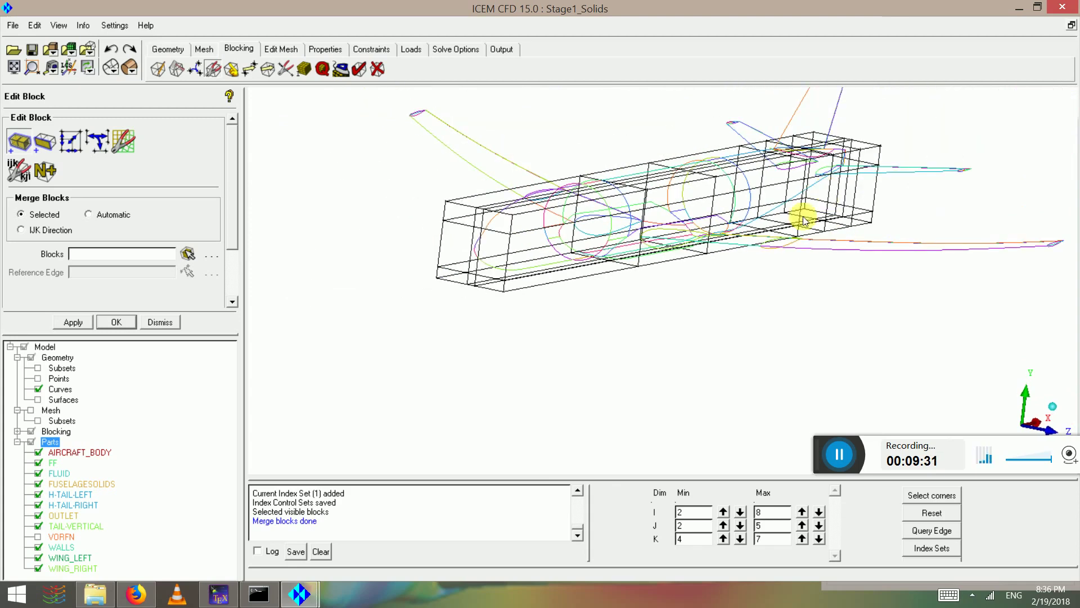
pyautogui.moveTo(665, 222); pyautogui.dragTo(521, 329)
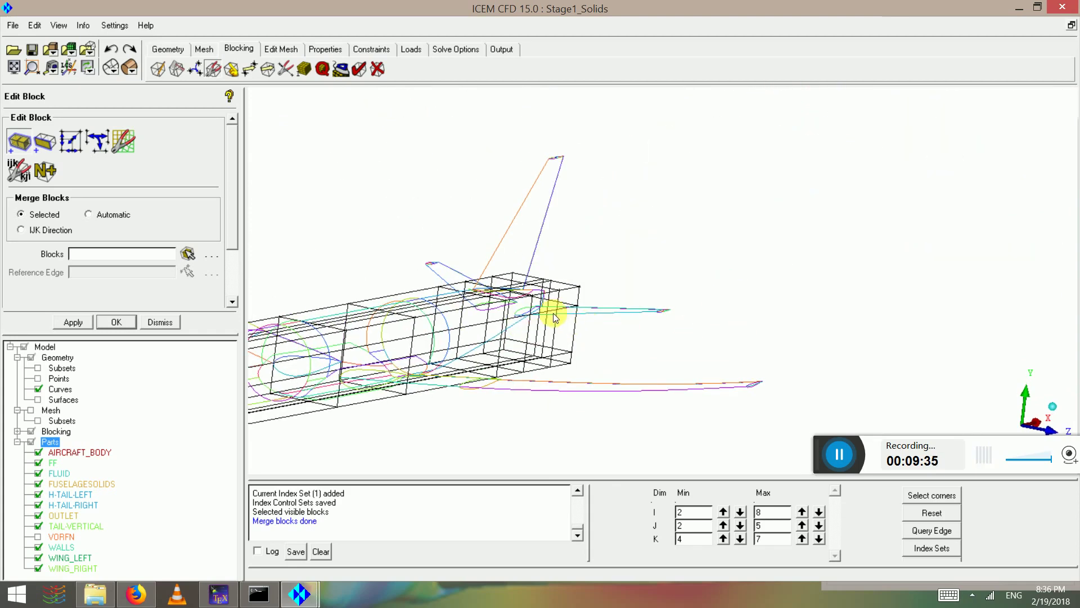
pyautogui.moveTo(401, 369); pyautogui.dragTo(934, 600)
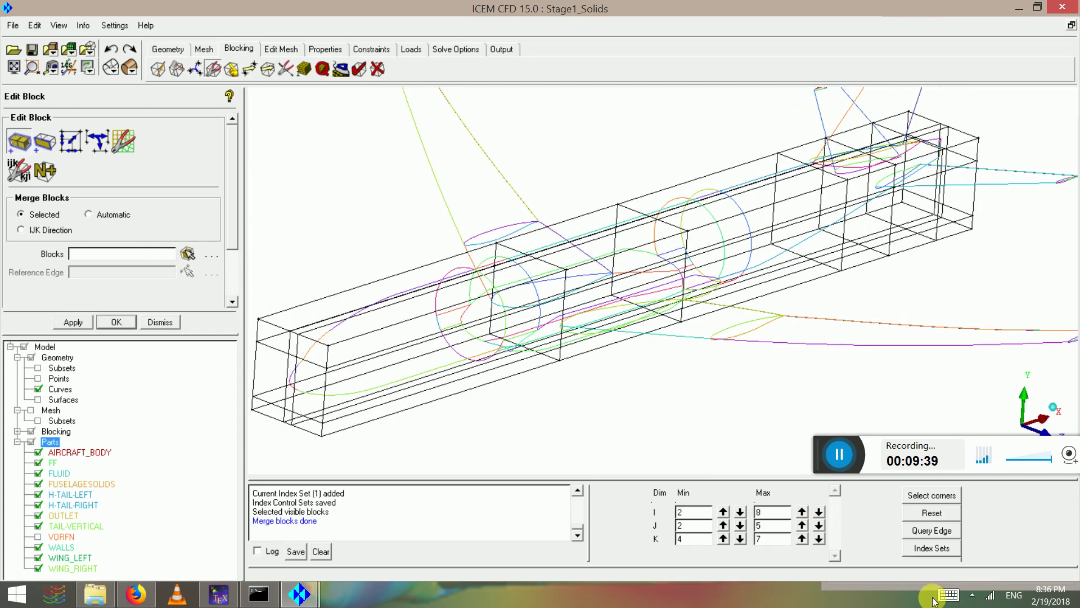
# Step: Redisplay the blocks of saved index set 1
pyautogui.click(921, 549)
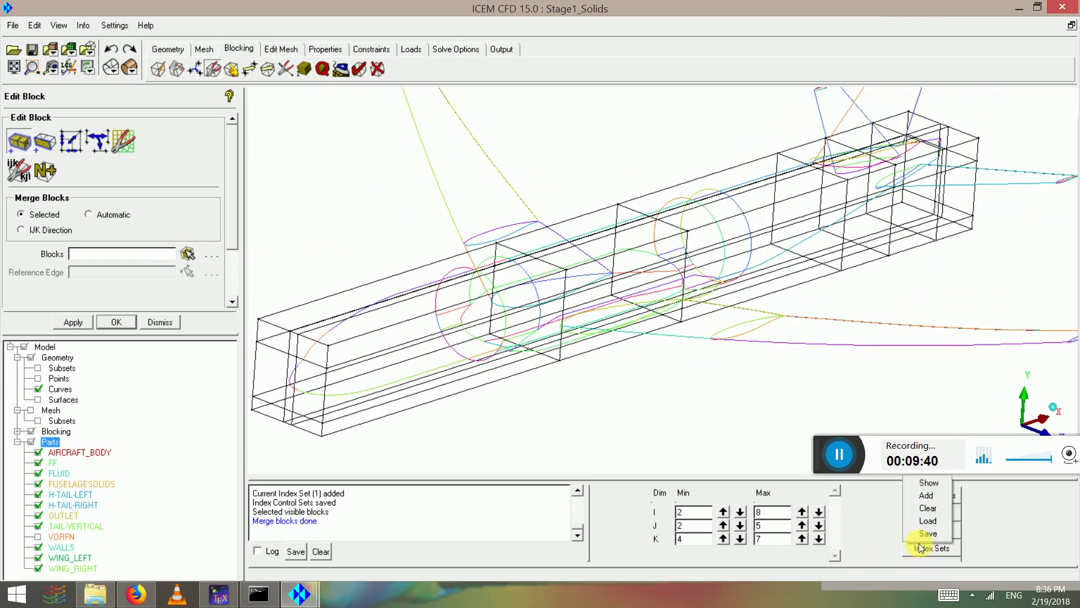
pyautogui.click(928, 484)
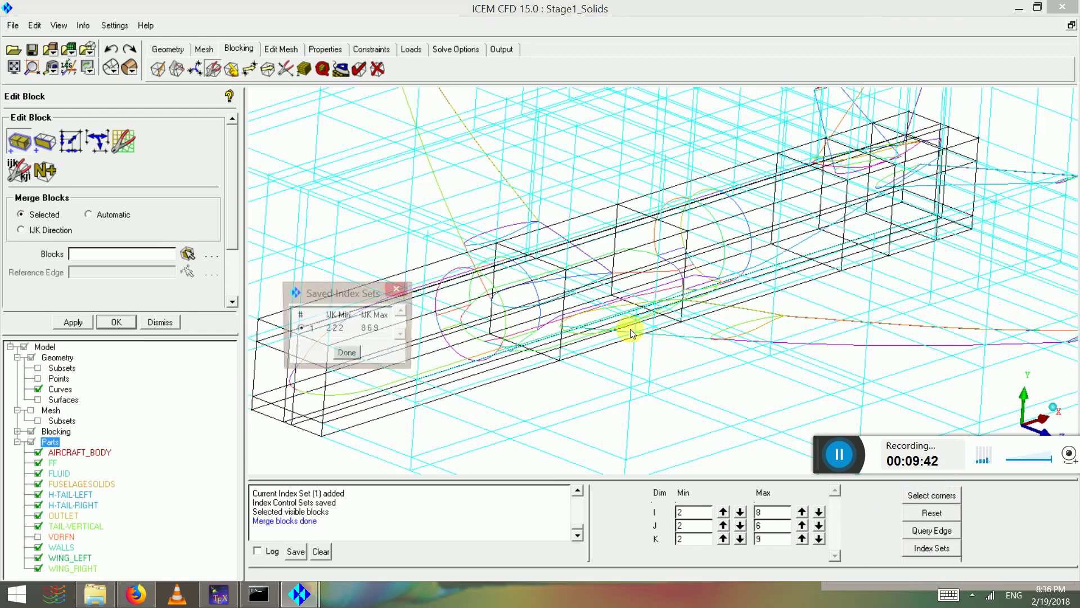
pyautogui.click(348, 353)
# Step: Limit the displayed blocks to the layer containing the wings by setting the J index range to 3 through 4
pyautogui.moveTo(687, 342); pyautogui.dragTo(590, 289)
pyautogui.moveTo(589, 289); pyautogui.dragTo(547, 345, button='right')
pyautogui.moveTo(548, 346); pyautogui.dragTo(597, 332, button='middle')
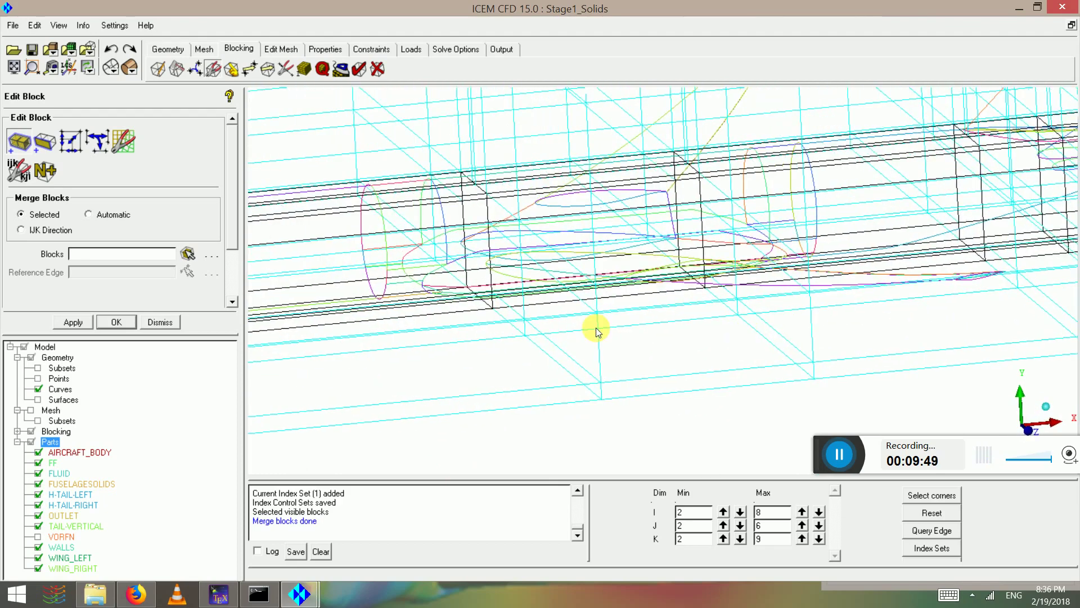
pyautogui.moveTo(598, 332); pyautogui.dragTo(528, 320)
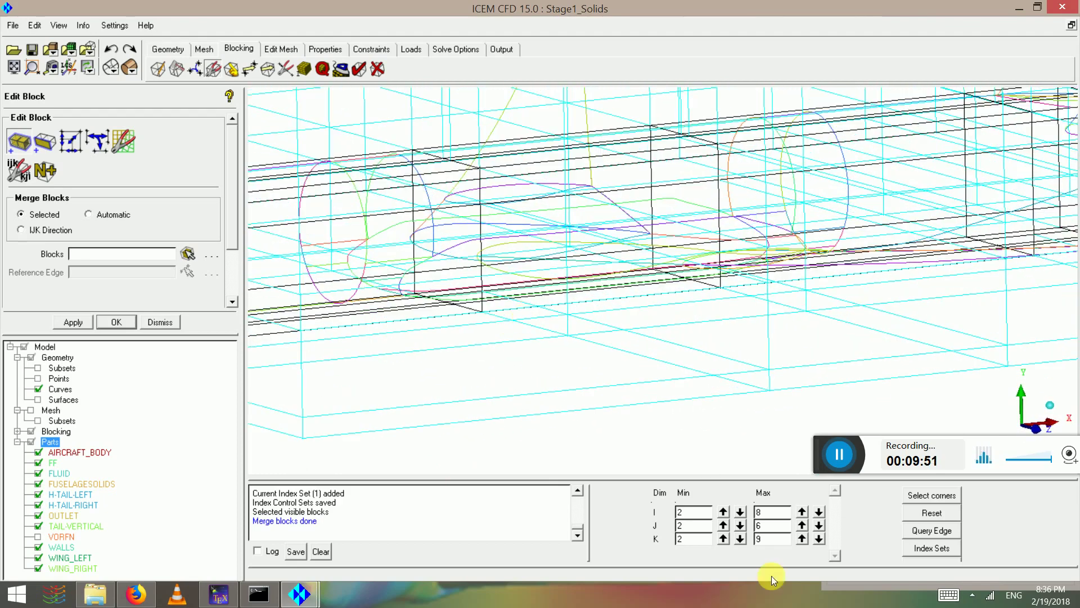
pyautogui.click(721, 526)
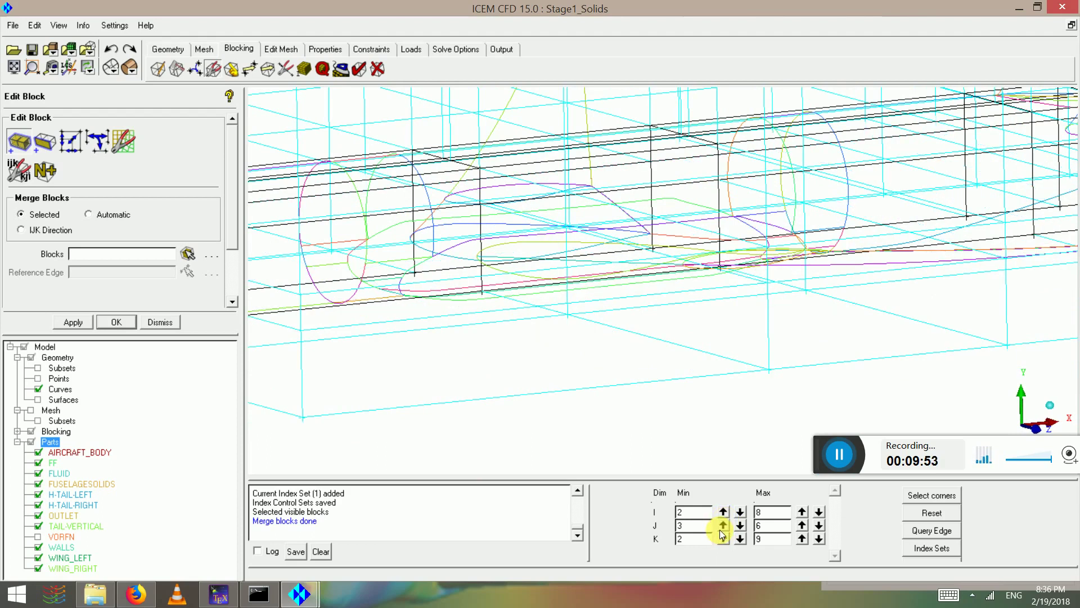
pyautogui.scroll(-4, 577, 277)
pyautogui.moveTo(277, 285); pyautogui.dragTo(320, 291)
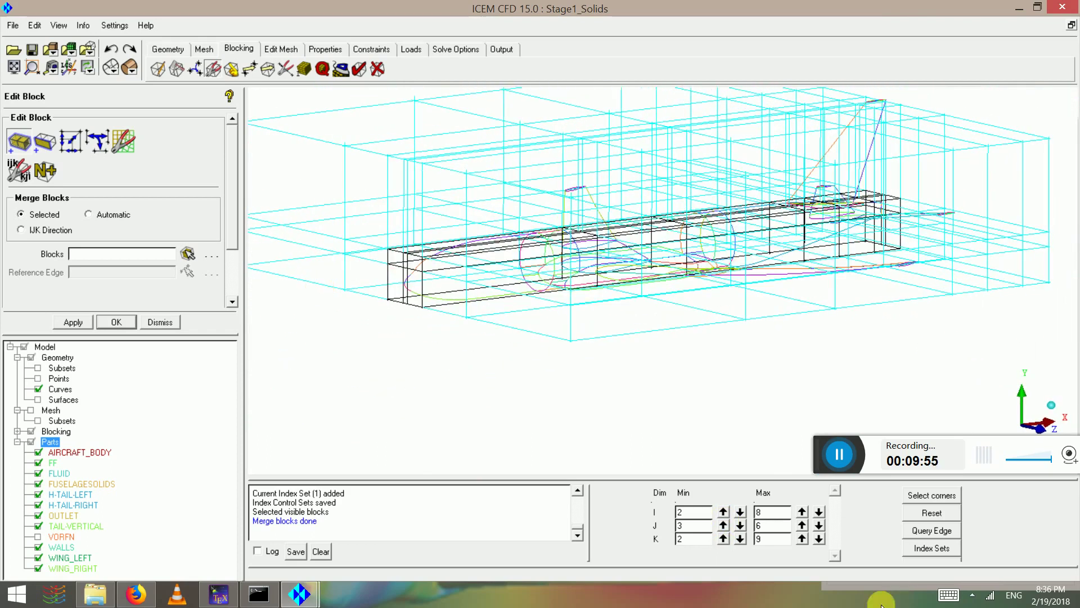
pyautogui.click(741, 527)
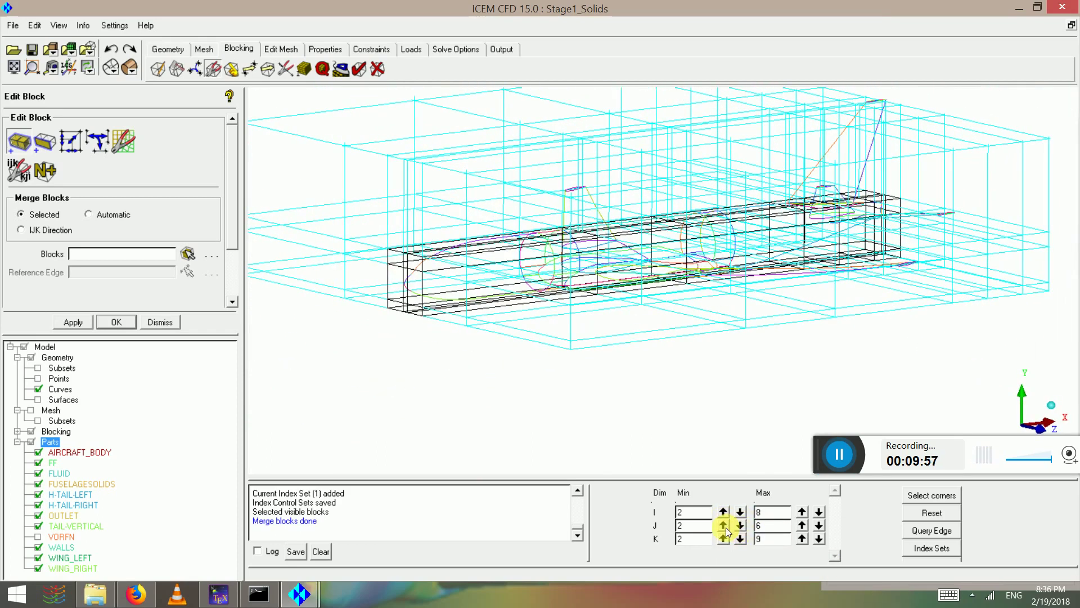
pyautogui.click(724, 527)
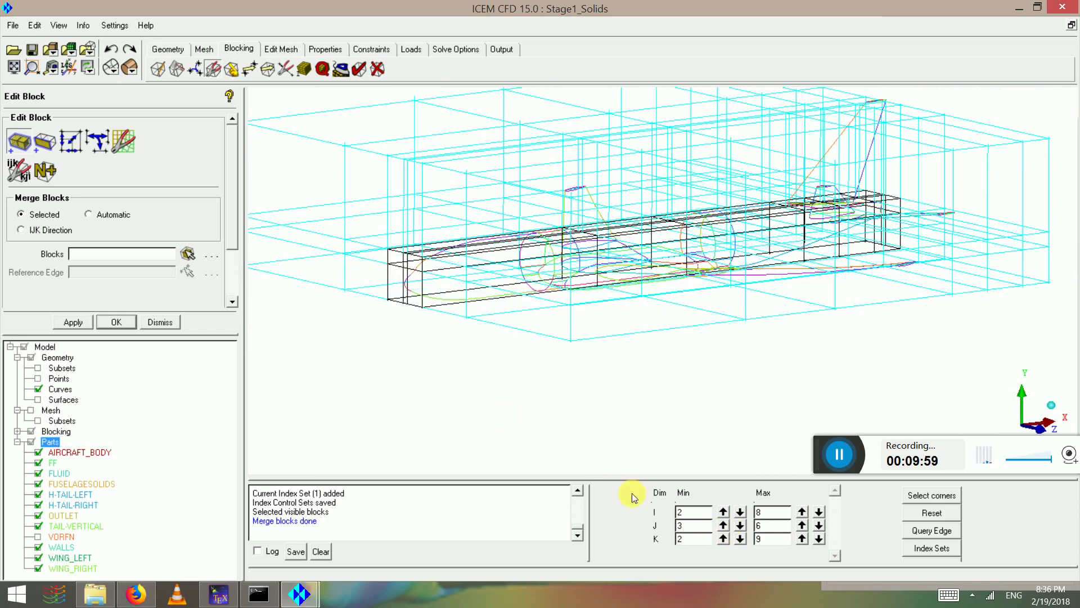
pyautogui.click(819, 527)
pyautogui.click(818, 527)
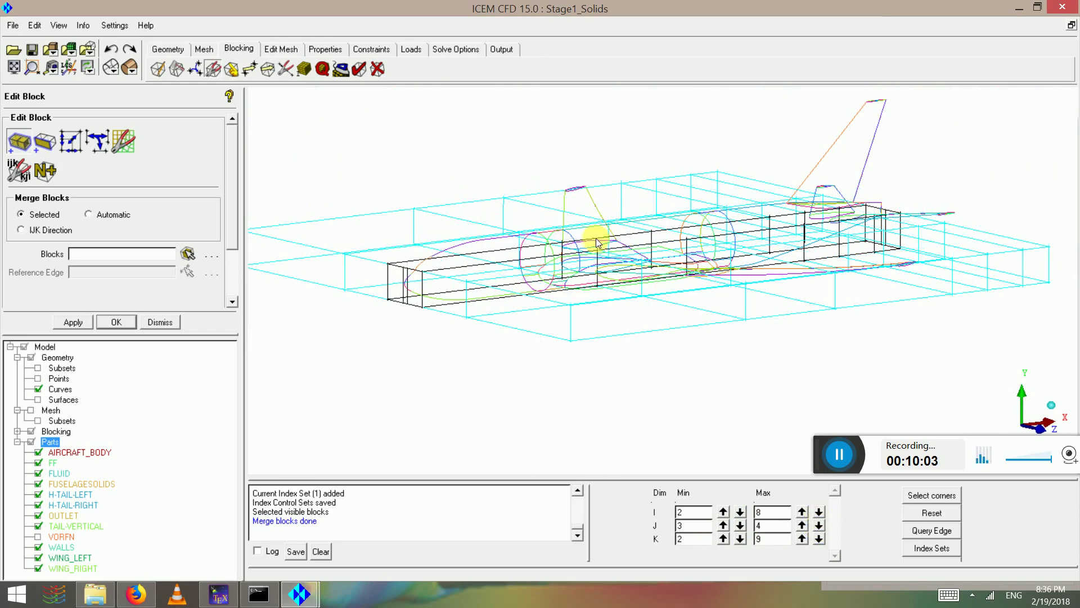
# Step: Move the block vertex beside the near wing's tip along X to the tip's trailing edge, with Y and Z fixed
pyautogui.moveTo(549, 255); pyautogui.dragTo(674, 331)
pyautogui.scroll(3, 619, 313)
pyautogui.moveTo(537, 269); pyautogui.dragTo(583, 303)
pyautogui.scroll(5, 562, 306)
pyautogui.moveTo(451, 312); pyautogui.dragTo(697, 362, button='middle')
pyautogui.moveTo(696, 326); pyautogui.dragTo(676, 248)
pyautogui.moveTo(708, 323); pyautogui.dragTo(459, 326)
pyautogui.moveTo(542, 280); pyautogui.dragTo(584, 282)
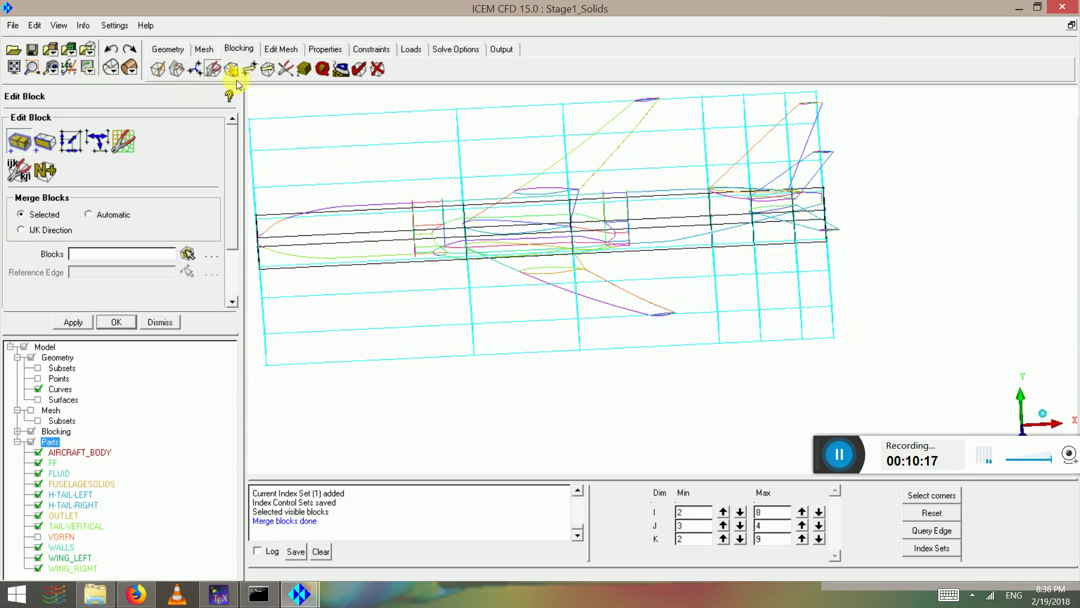
pyautogui.click(250, 68)
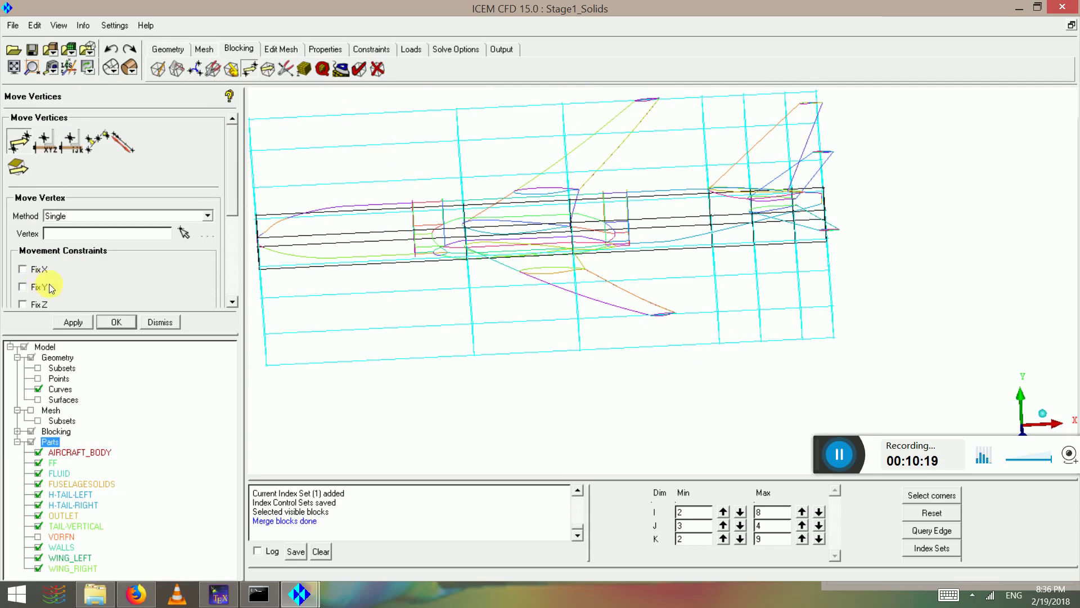
pyautogui.click(167, 237)
pyautogui.moveTo(576, 318); pyautogui.dragTo(691, 325)
pyautogui.middleClick(647, 357)
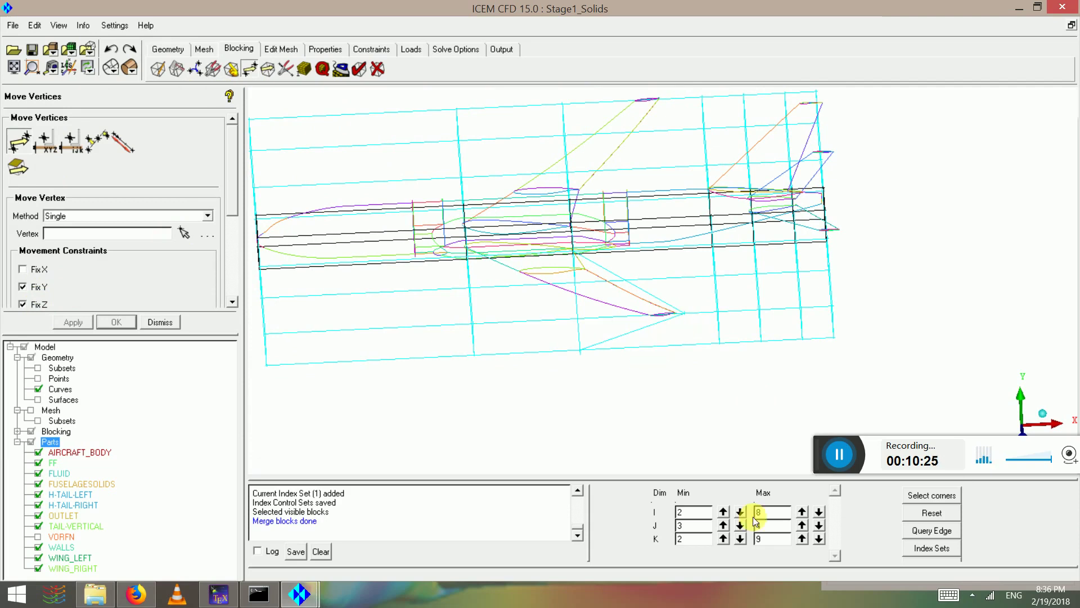
# Step: Match the X position of the other wing-tip trailing-edge block vertices on both wings to the moved near-tip vertex using Set Position
pyautogui.moveTo(549, 273); pyautogui.dragTo(563, 191)
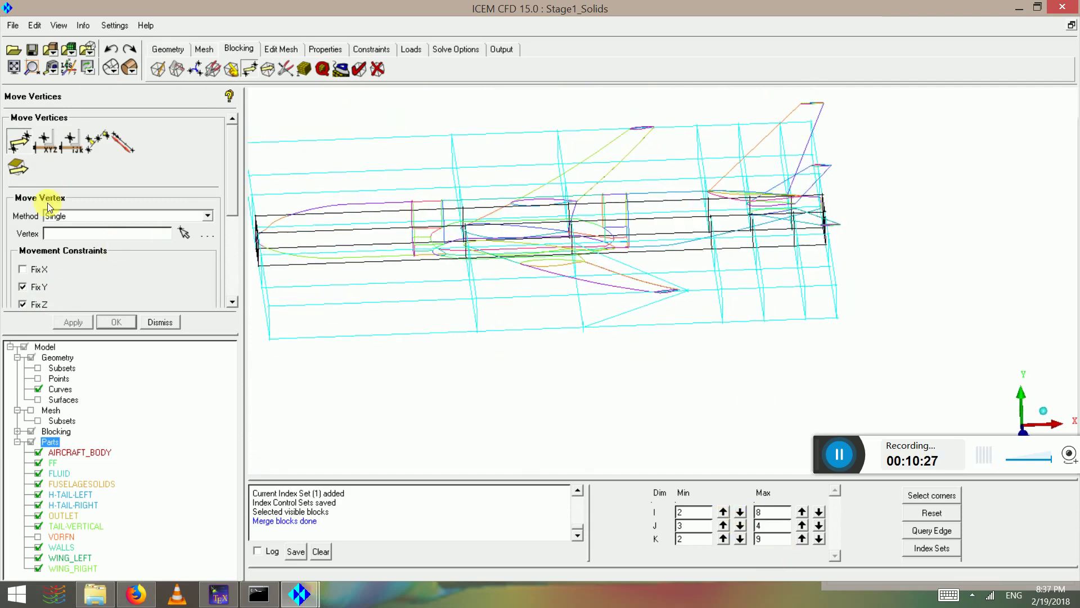
pyautogui.click(48, 148)
pyautogui.click(583, 301)
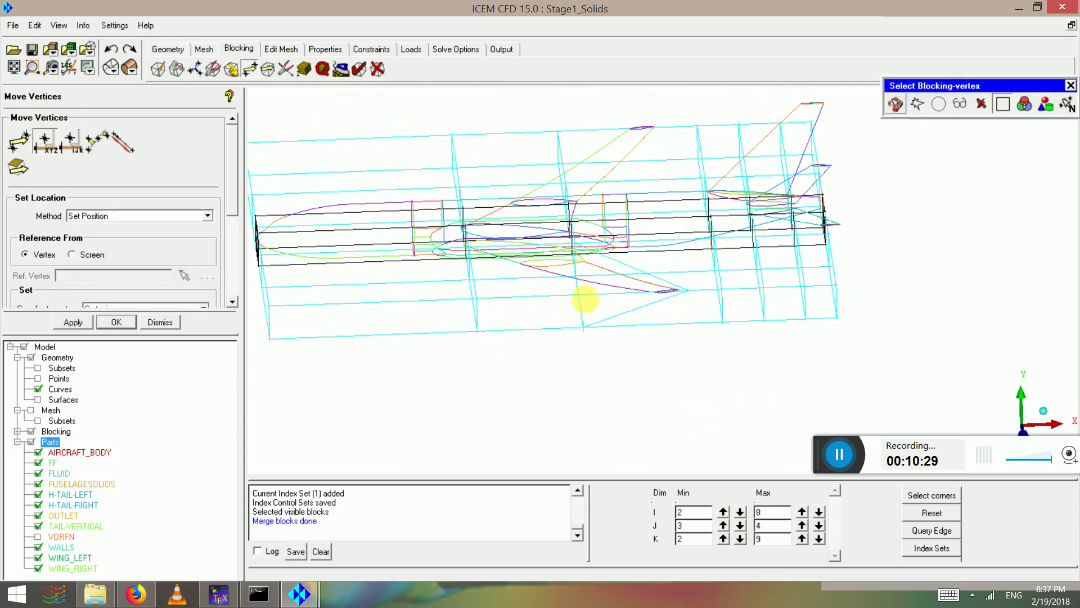
pyautogui.click(234, 285)
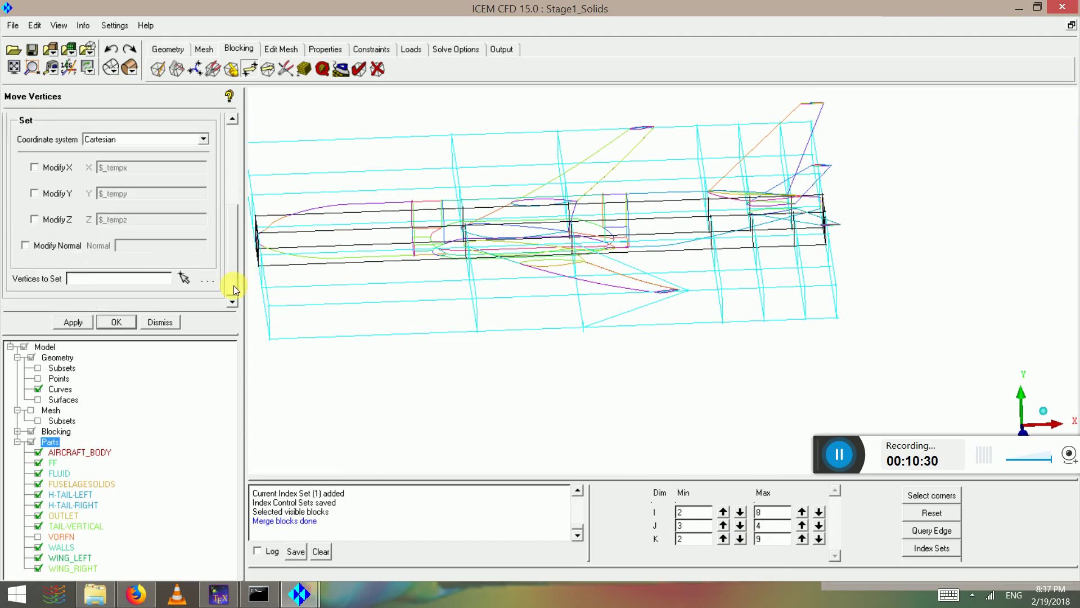
pyautogui.click(56, 168)
pyautogui.click(184, 278)
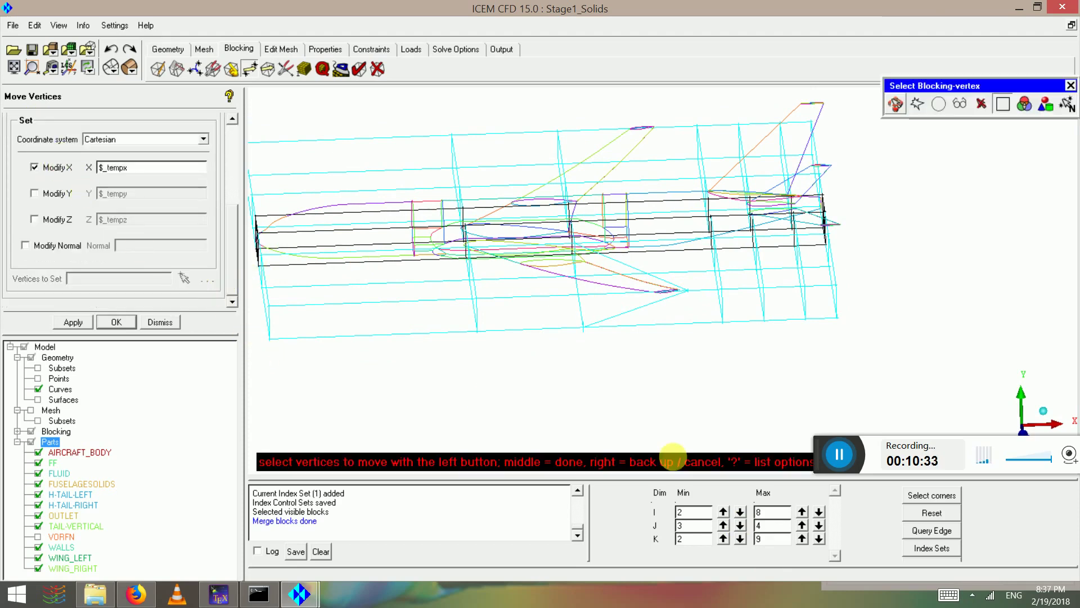
pyautogui.moveTo(565, 178); pyautogui.dragTo(560, 110)
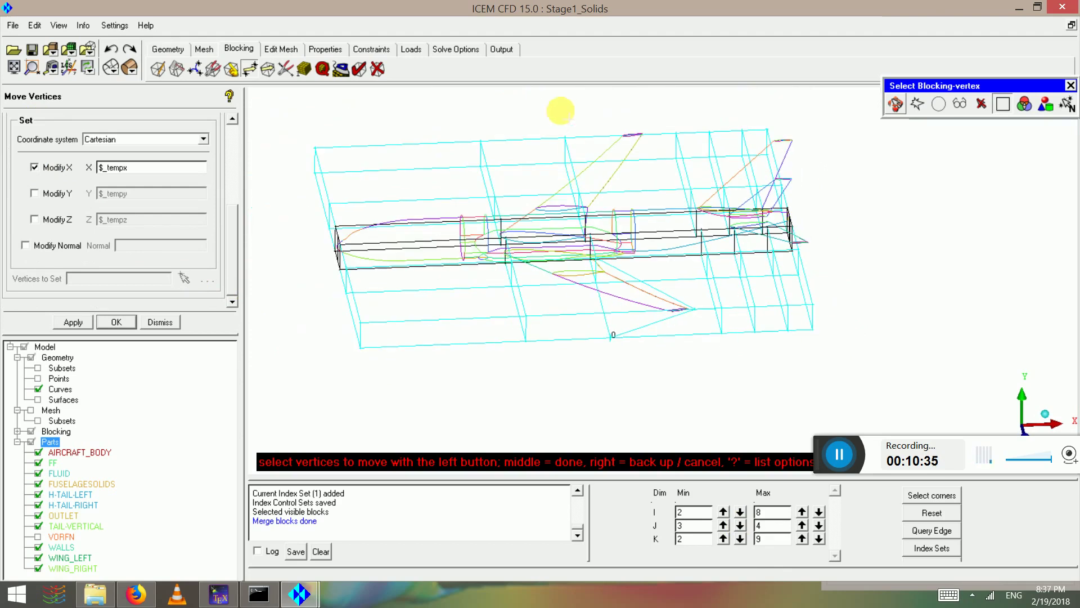
pyautogui.middleClick(349, 236)
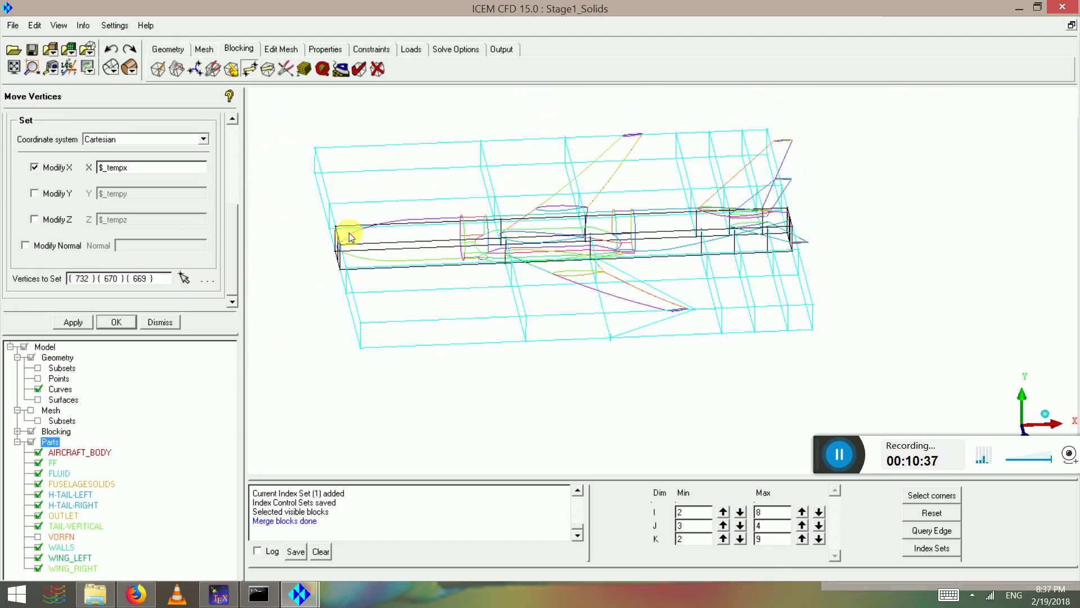
pyautogui.click(76, 325)
# Step: Move the near wing's forward block vertices at root and tip along X onto the wing's leading edge, with Y and Z fixed
pyautogui.moveTo(498, 380); pyautogui.dragTo(448, 324)
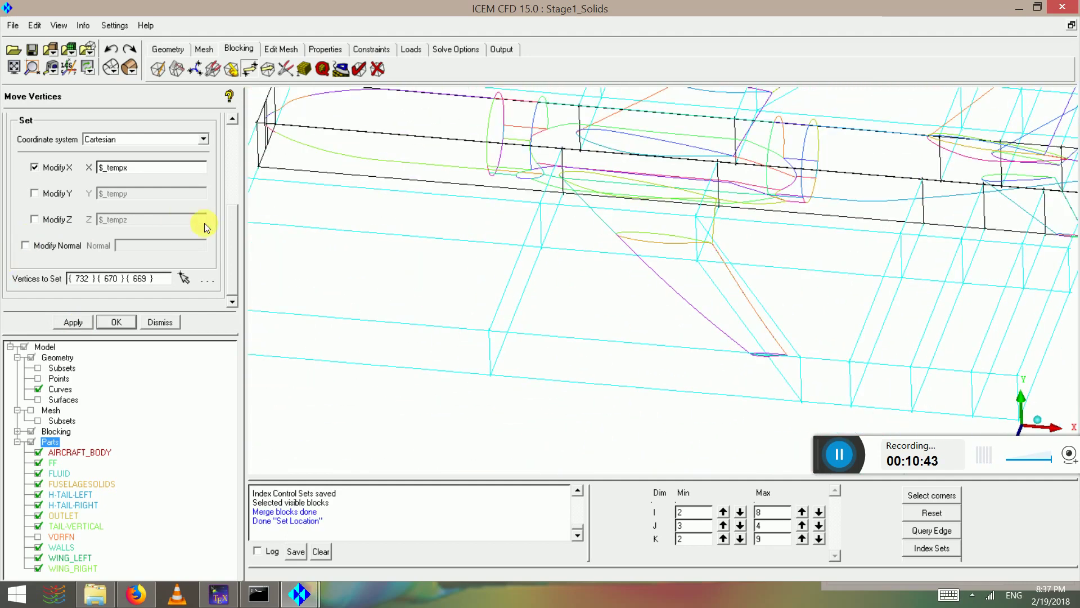
pyautogui.scroll(3, 150, 139)
pyautogui.click(20, 153)
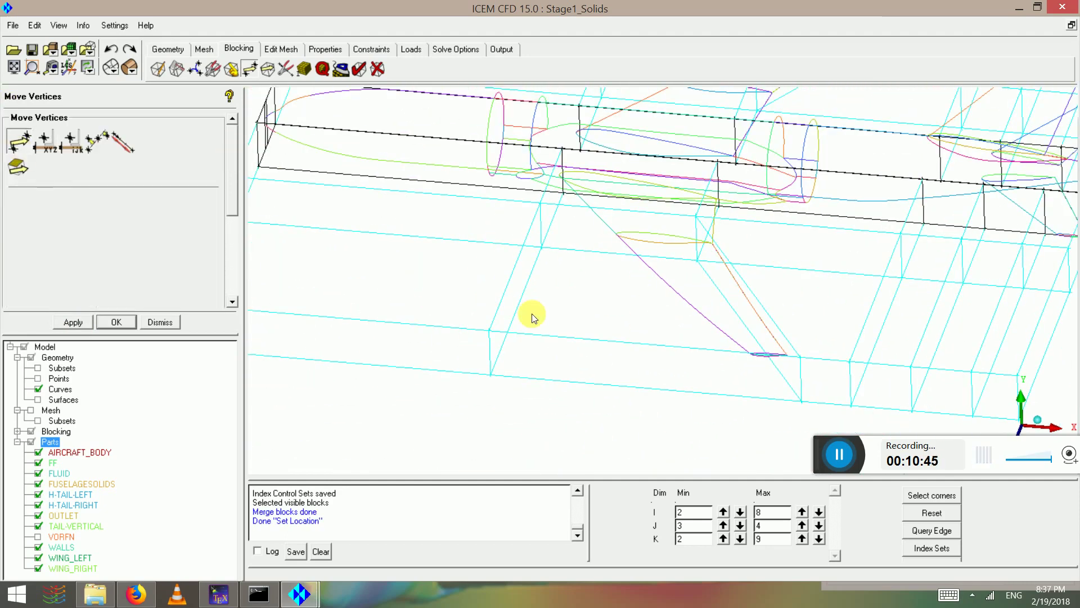
pyautogui.moveTo(539, 205); pyautogui.dragTo(600, 229)
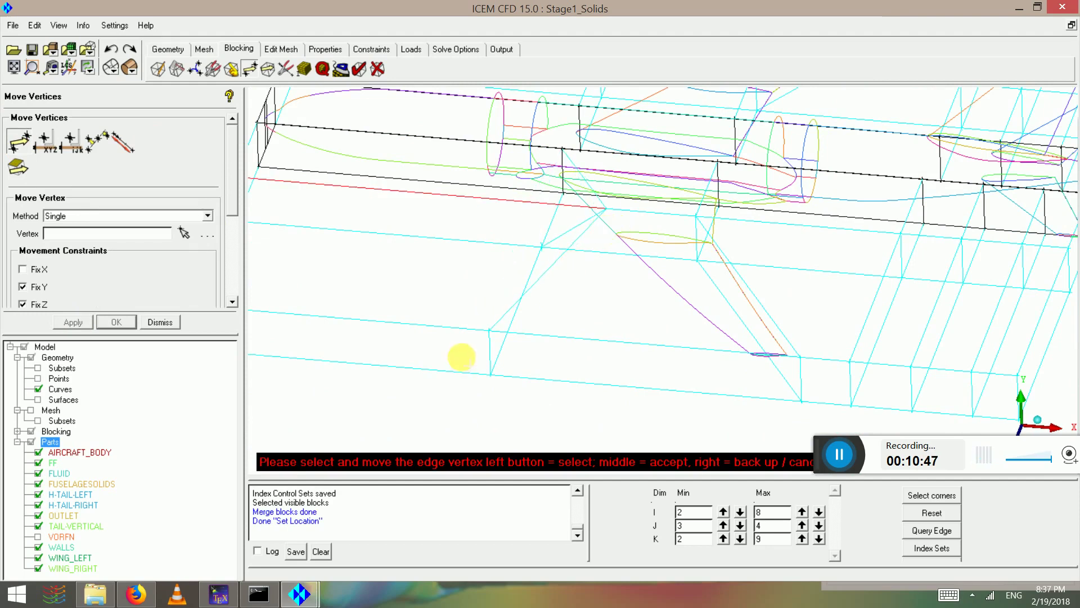
pyautogui.moveTo(491, 335); pyautogui.dragTo(712, 376)
pyautogui.middleClick(712, 376)
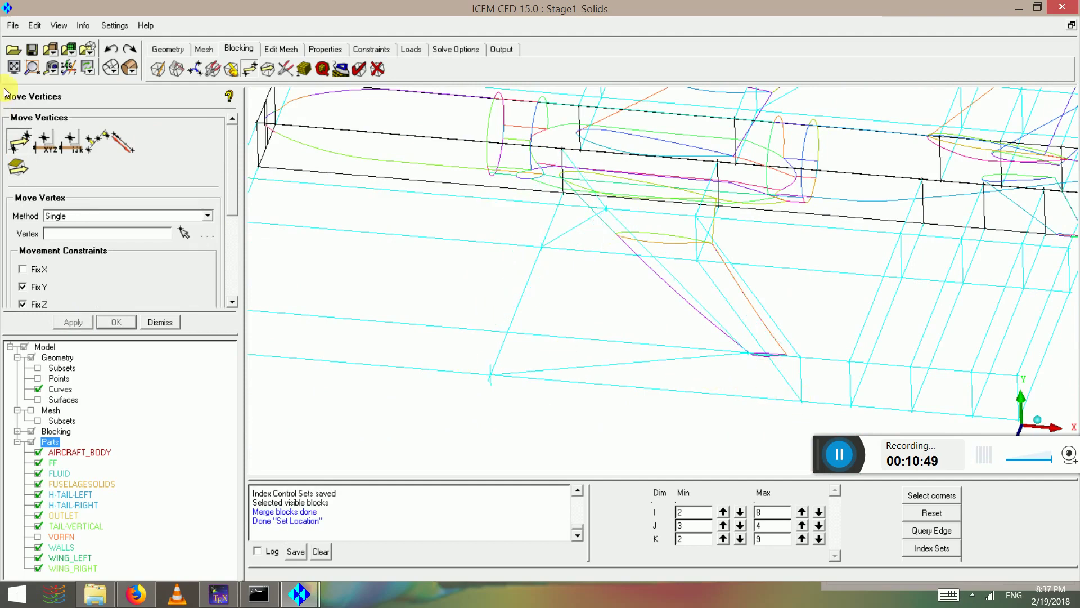
# Step: Match the X position of the other wing-root leading-edge block vertices on both sides to the moved near-root vertex
pyautogui.click(60, 137)
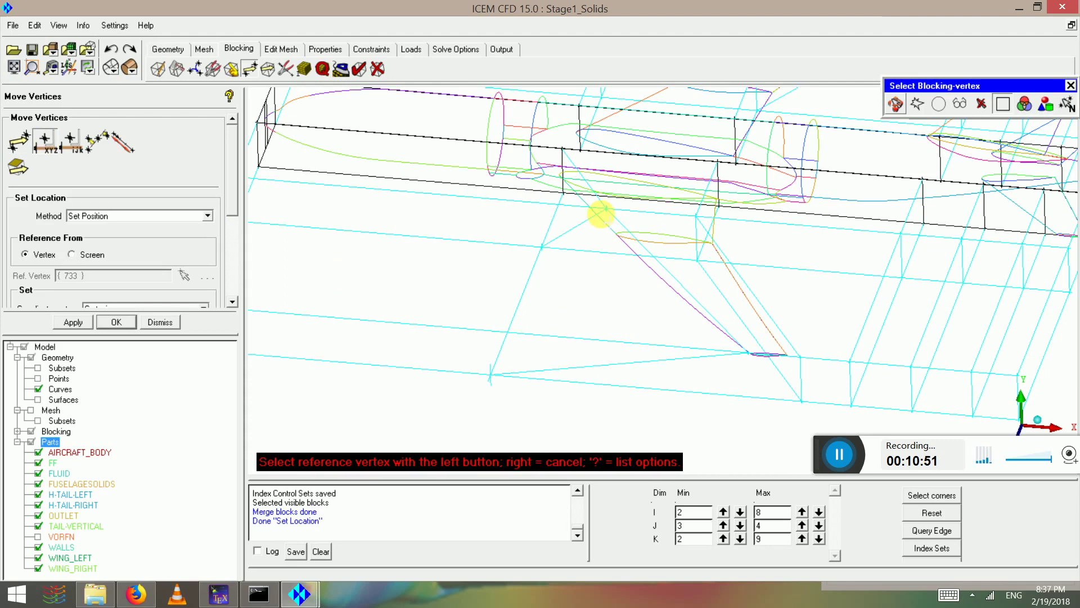
pyautogui.click(601, 212)
pyautogui.scroll(-5, 225, 275)
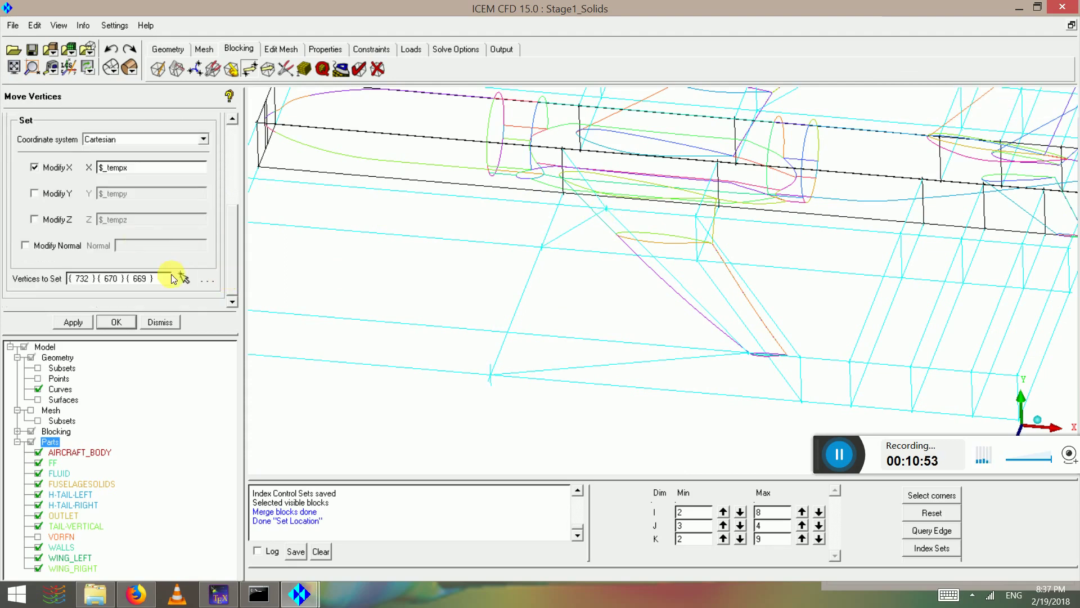
pyautogui.click(190, 284)
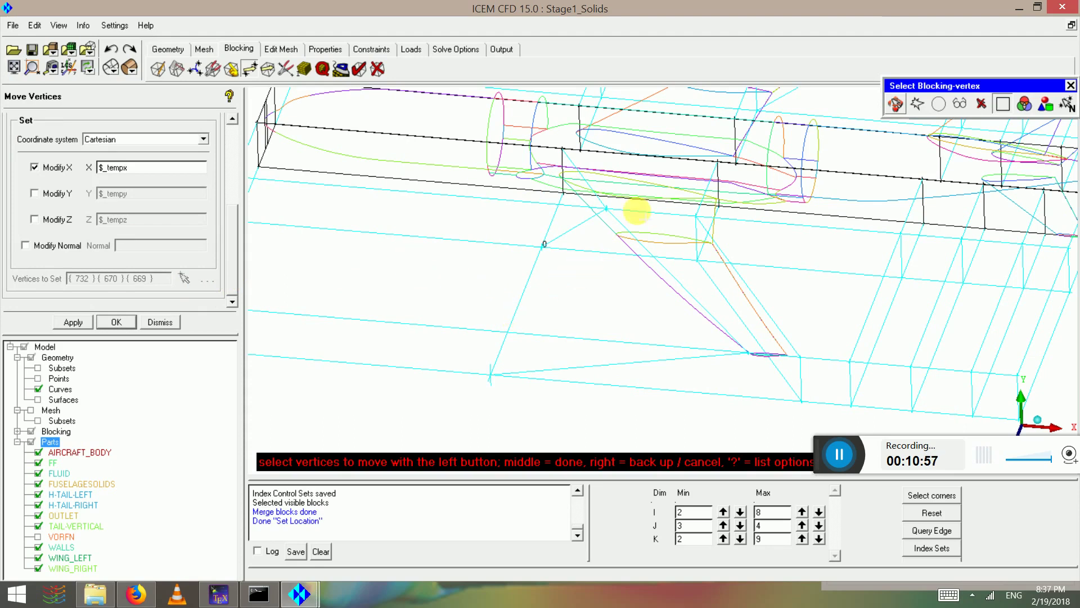
pyautogui.moveTo(579, 405); pyautogui.dragTo(603, 229)
pyautogui.click(565, 247)
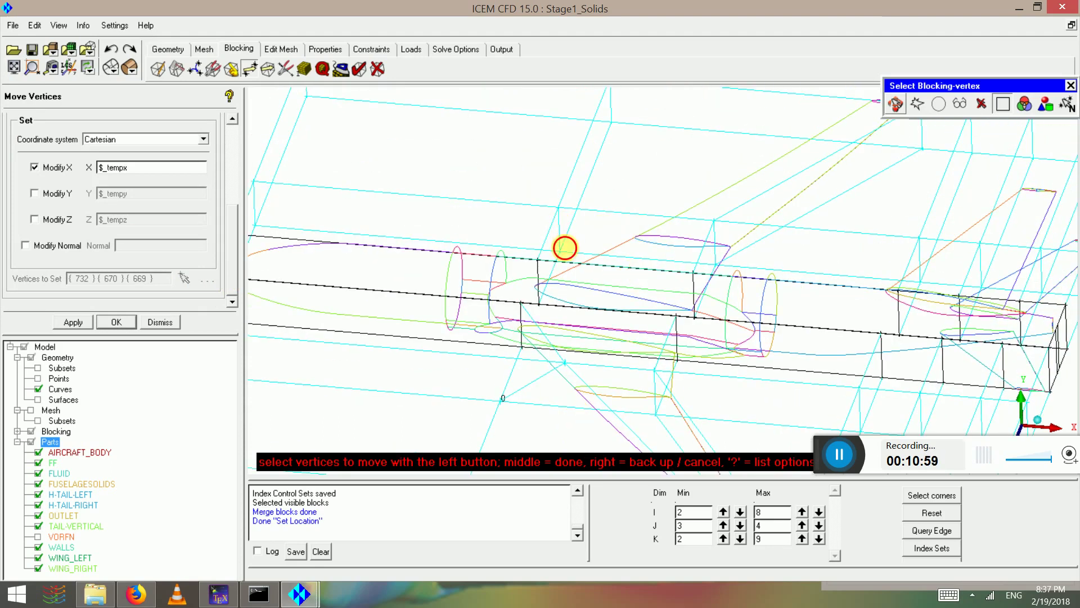
pyautogui.click(561, 204)
pyautogui.middleClick(574, 246)
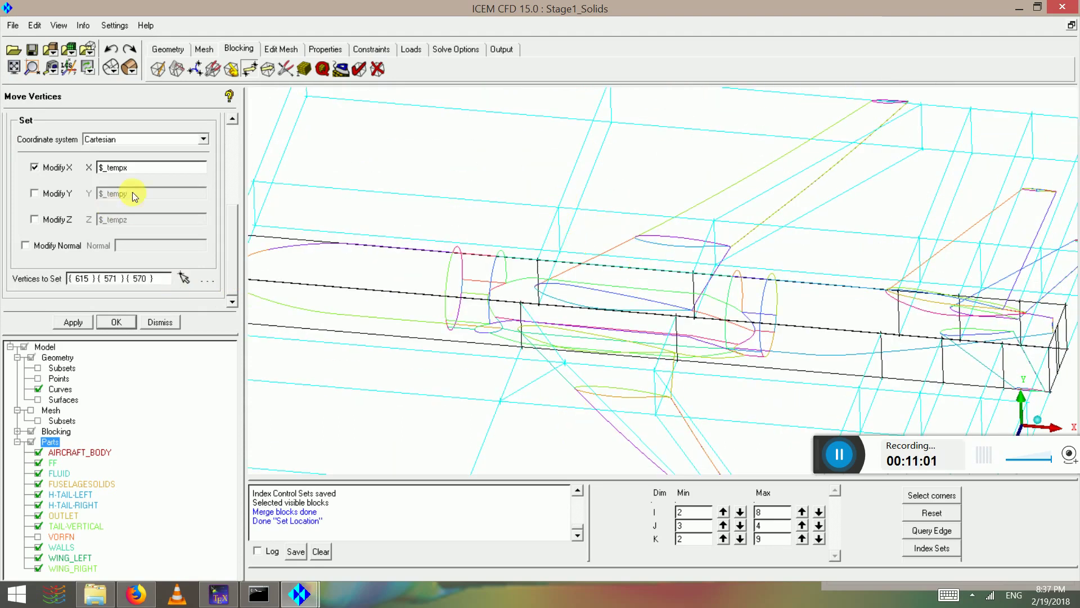
pyautogui.scroll(3, 224, 241)
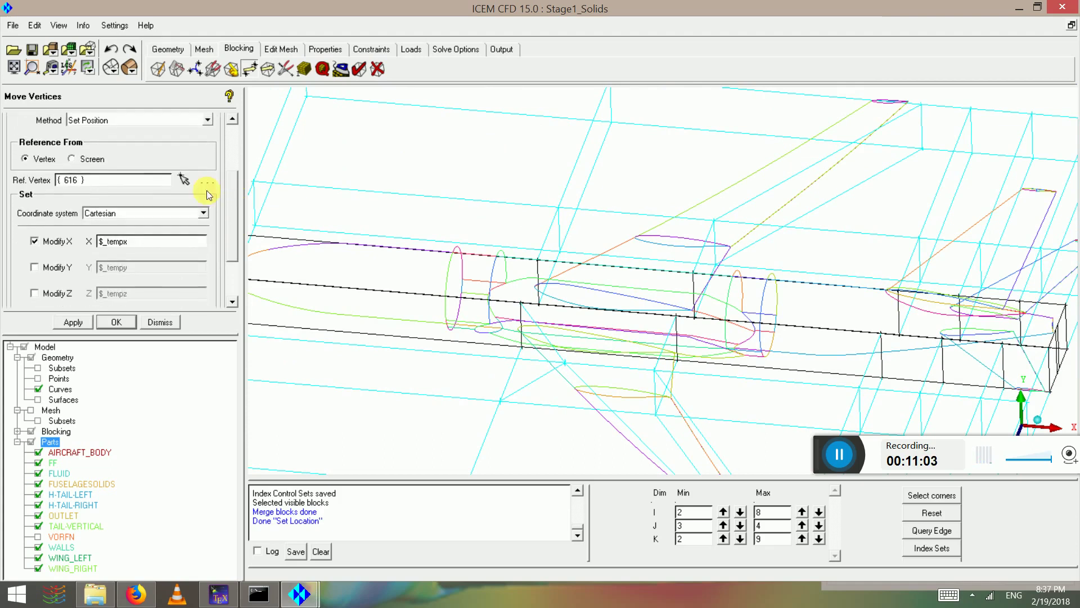
pyautogui.click(184, 185)
pyautogui.click(564, 363)
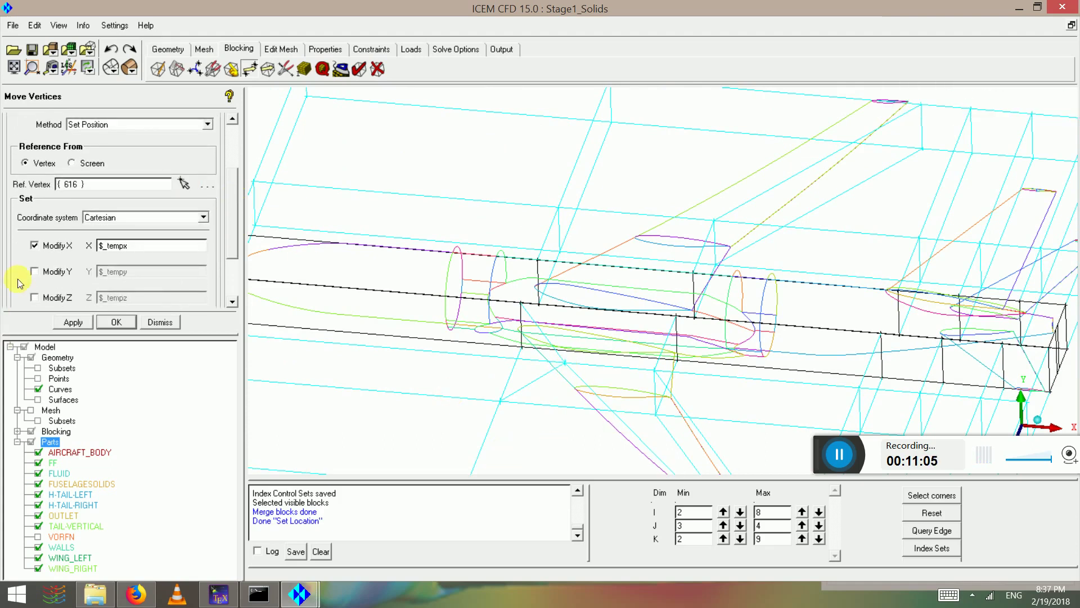
pyautogui.click(70, 321)
# Step: Match the X position of the remaining wing-tip leading-edge block vertices on both wings to the vertex at the near wing's tip
pyautogui.moveTo(265, 374); pyautogui.dragTo(534, 238)
pyautogui.moveTo(533, 239); pyautogui.dragTo(472, 294, button='right')
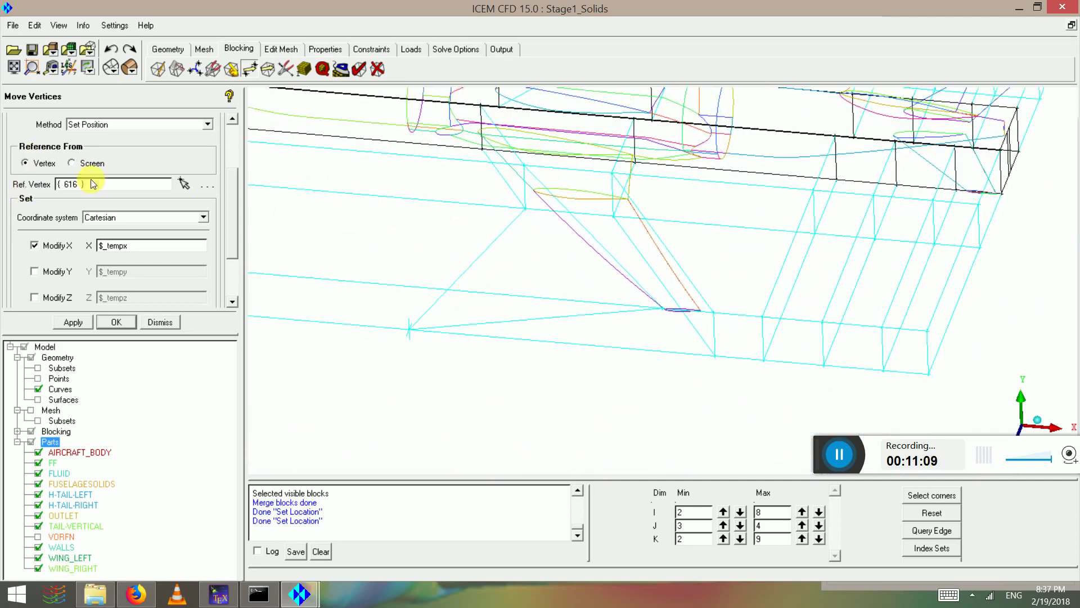
pyautogui.click(184, 181)
pyautogui.click(666, 308)
pyautogui.scroll(-3, 232, 288)
pyautogui.click(184, 278)
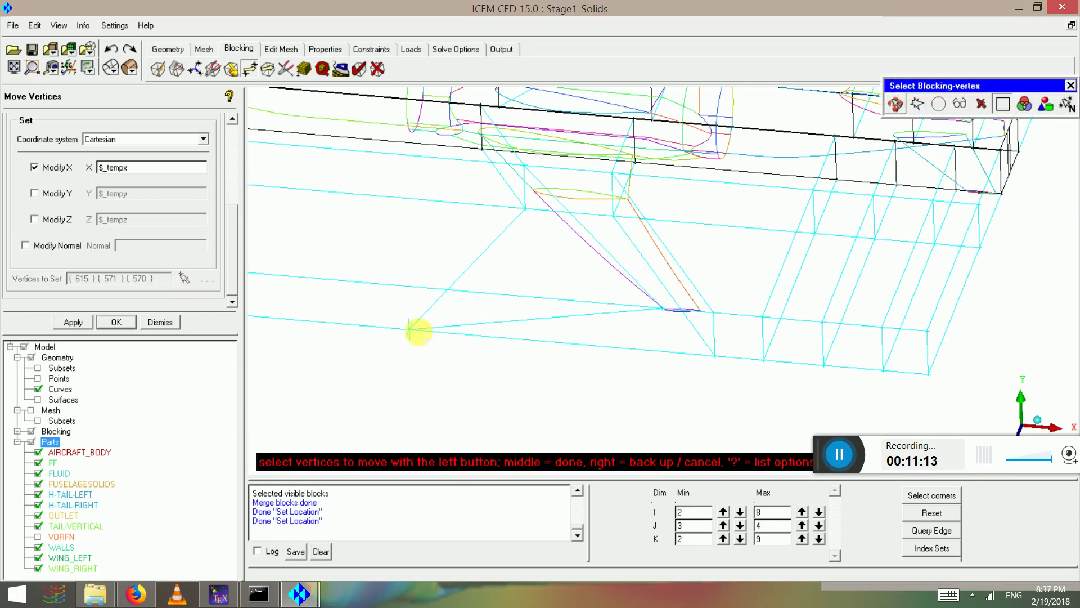
pyautogui.moveTo(552, 259); pyautogui.dragTo(478, 458)
pyautogui.moveTo(562, 242); pyautogui.dragTo(502, 200)
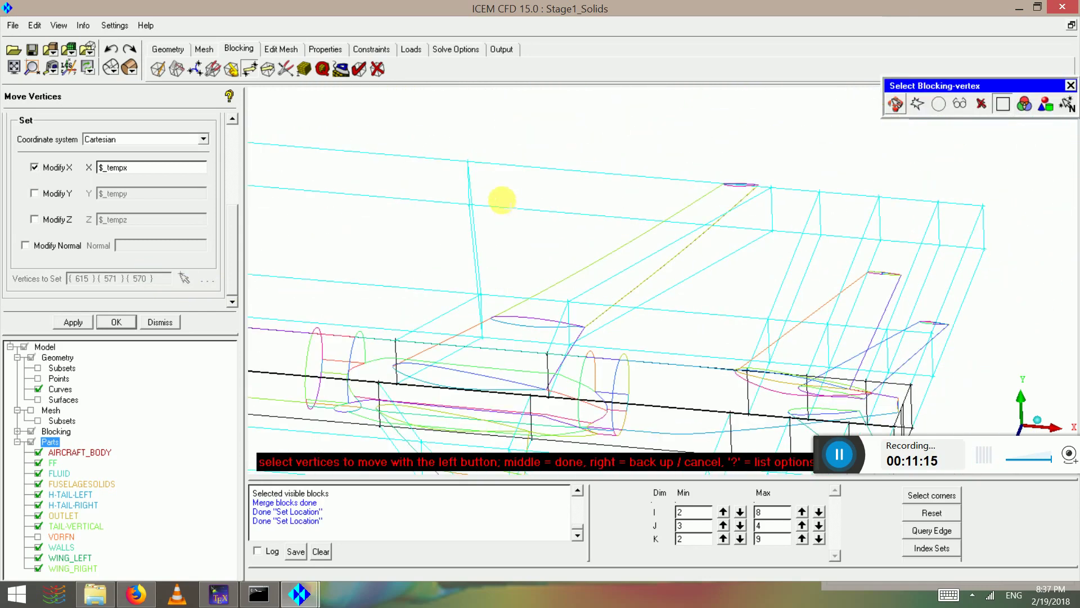
pyautogui.middleClick(461, 197)
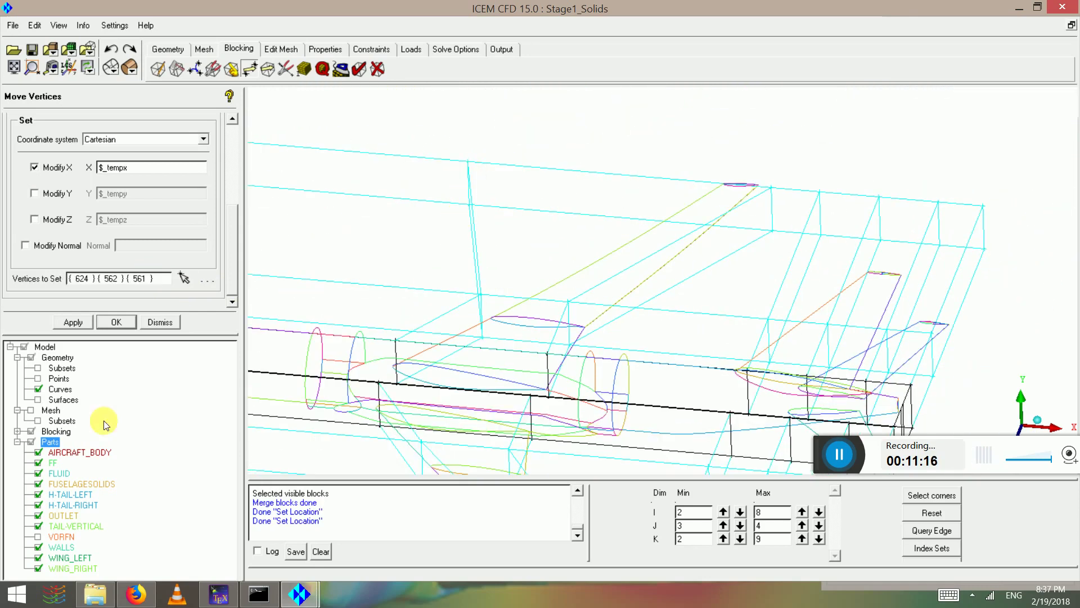
pyautogui.click(65, 325)
# Step: Move the near-side outboard vertices of the block columns behind the wing rearward along X, with Y and Z fixed
pyautogui.moveTo(360, 388); pyautogui.dragTo(529, 316)
pyautogui.click(235, 135)
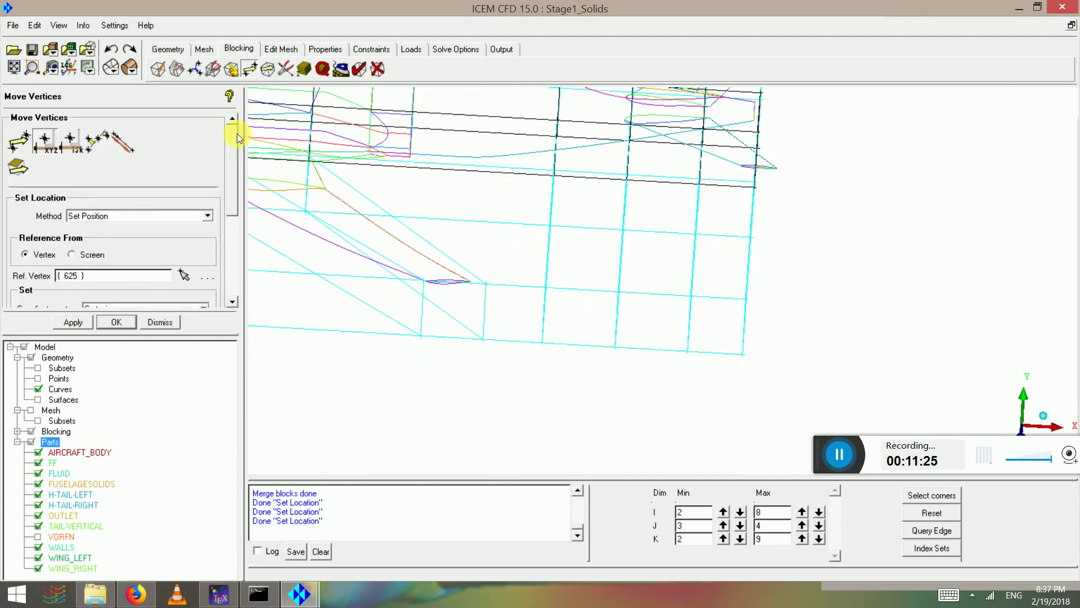
pyautogui.click(20, 146)
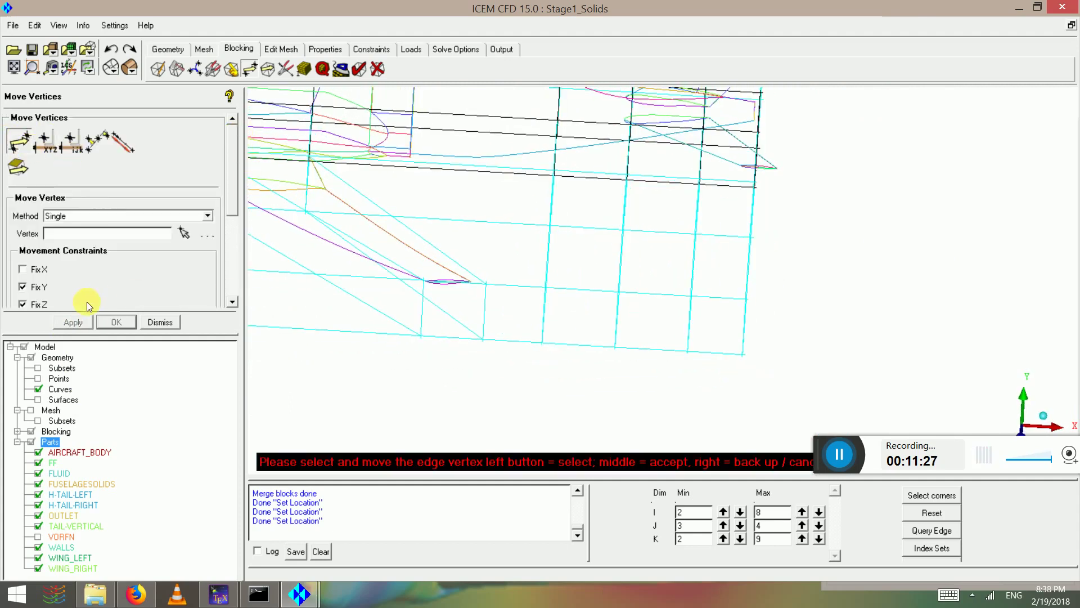
pyautogui.moveTo(545, 288); pyautogui.dragTo(577, 348)
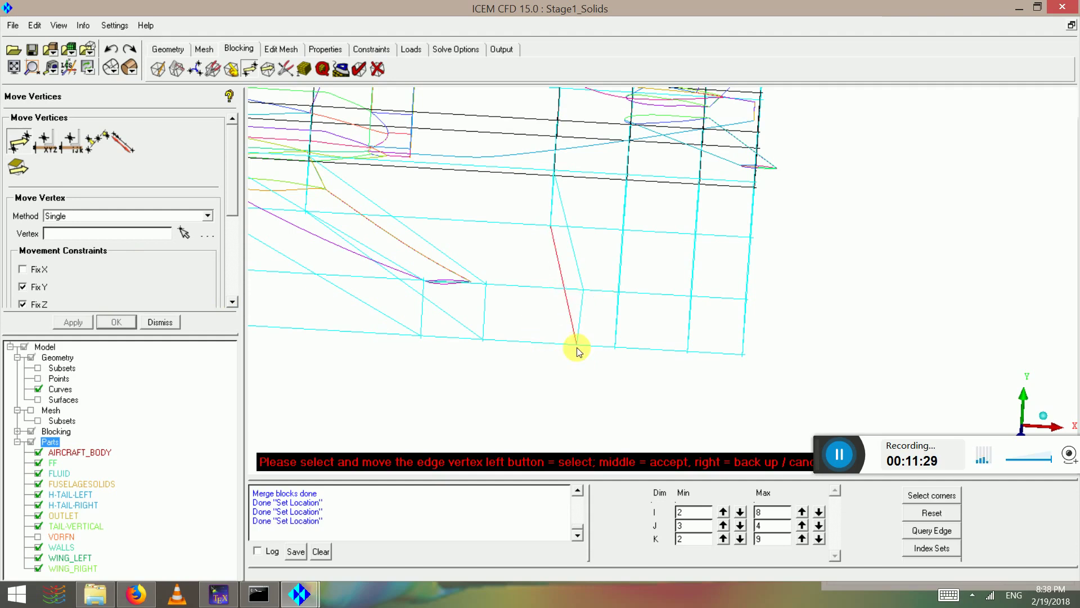
pyautogui.moveTo(627, 297); pyautogui.dragTo(701, 302)
pyautogui.scroll(-2, 770, 210)
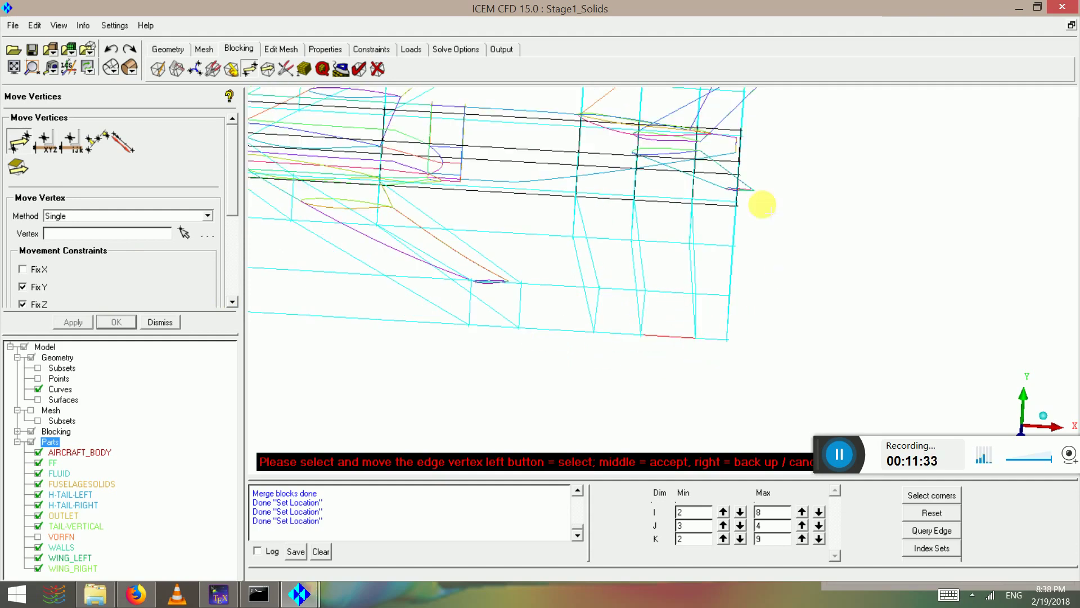
# Step: Move the four near-side vertices of the aft block plane rearward along X past the horizontal tail's tip
pyautogui.moveTo(746, 198); pyautogui.dragTo(781, 214)
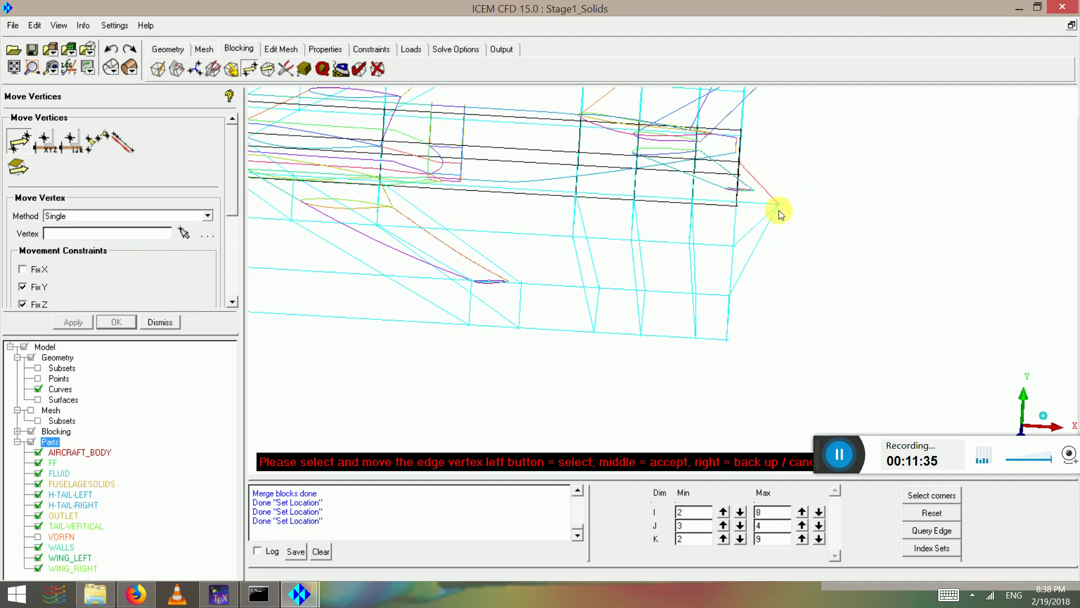
pyautogui.moveTo(732, 248); pyautogui.dragTo(782, 251)
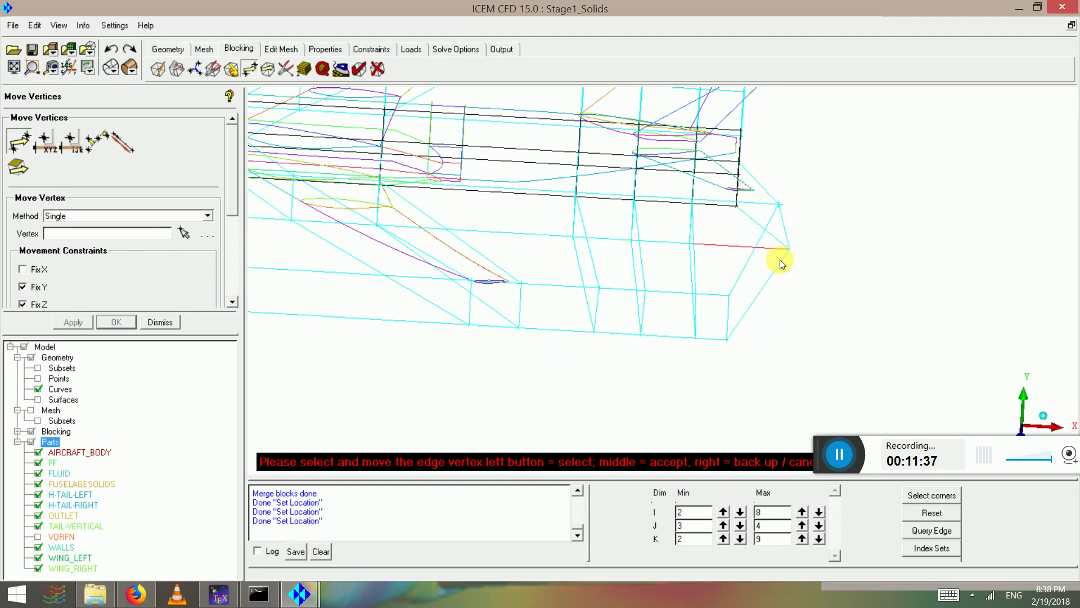
pyautogui.moveTo(723, 290); pyautogui.dragTo(832, 303)
pyautogui.moveTo(744, 341); pyautogui.dragTo(843, 359)
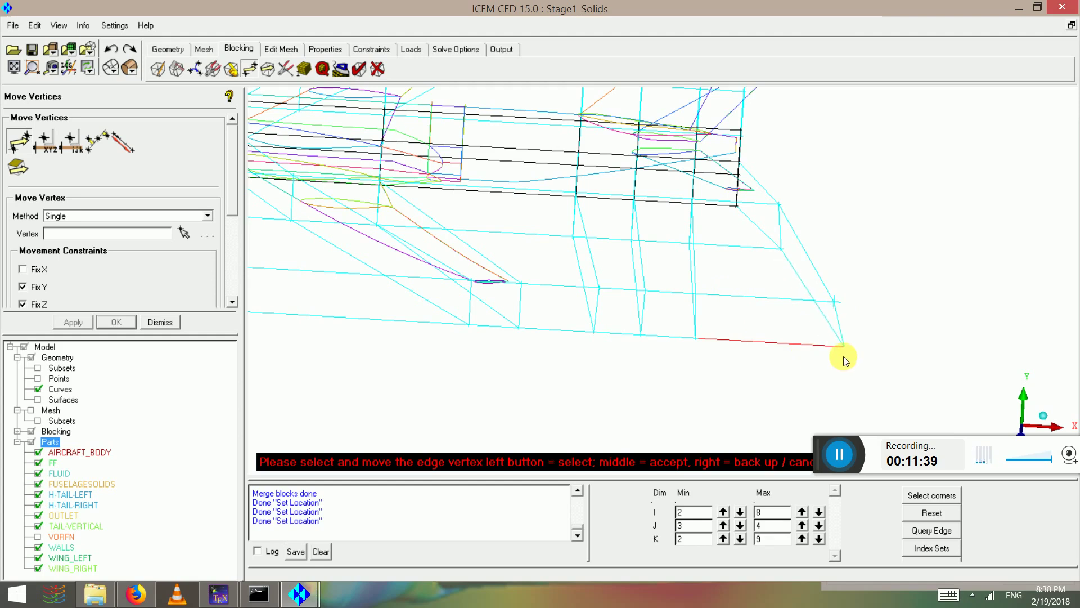
# Step: Match the X position of the aft block plane's outer vertices on both sides to the moved near-side inboard vertex
pyautogui.moveTo(787, 298); pyautogui.dragTo(633, 230)
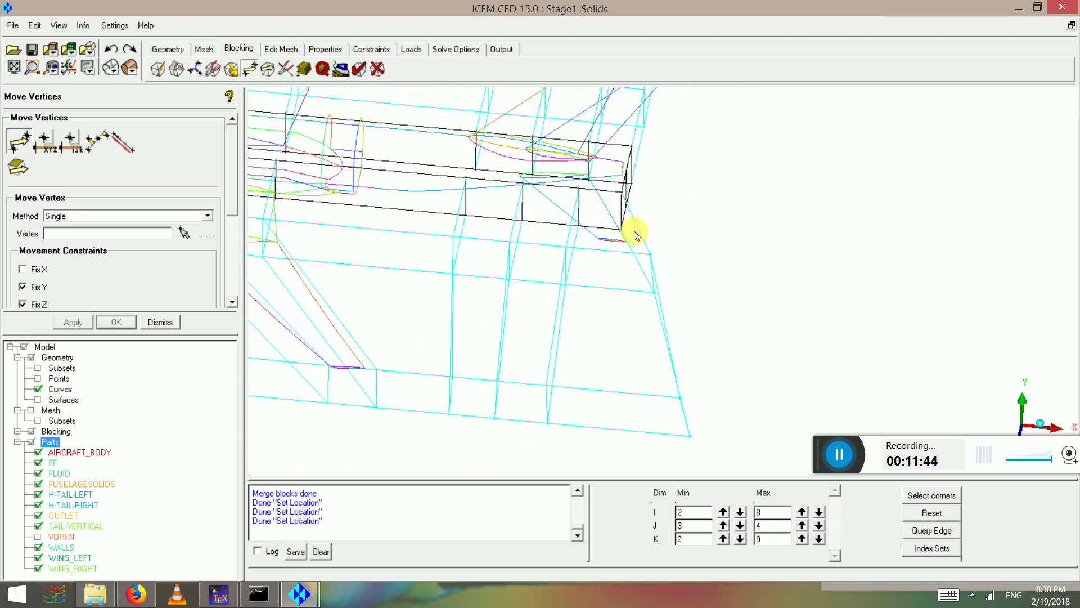
pyautogui.click(45, 142)
pyautogui.click(651, 255)
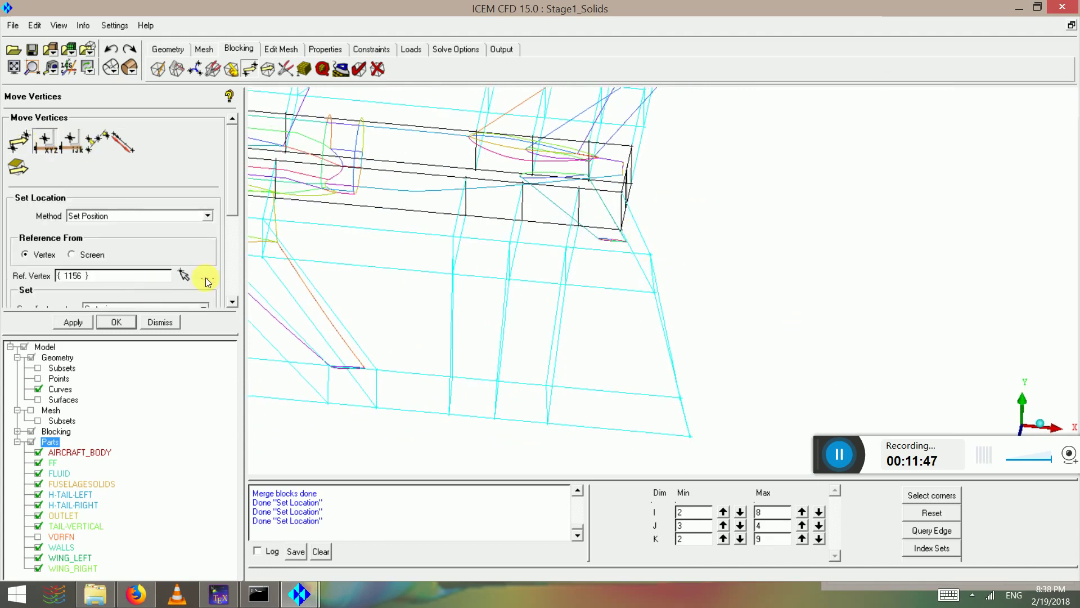
pyautogui.click(234, 288)
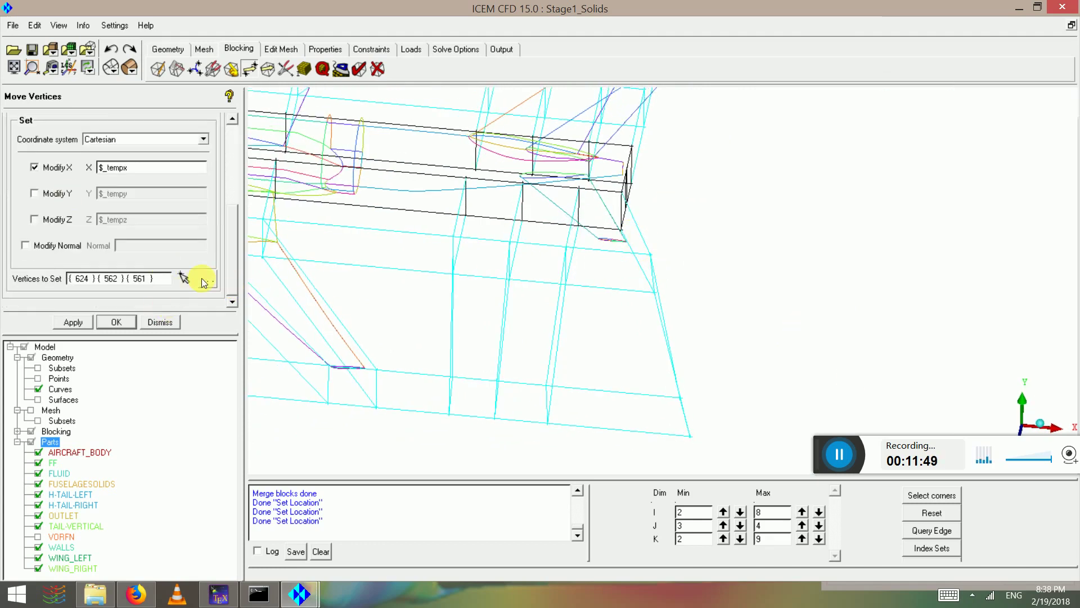
pyautogui.click(184, 275)
pyautogui.moveTo(635, 236); pyautogui.dragTo(721, 357)
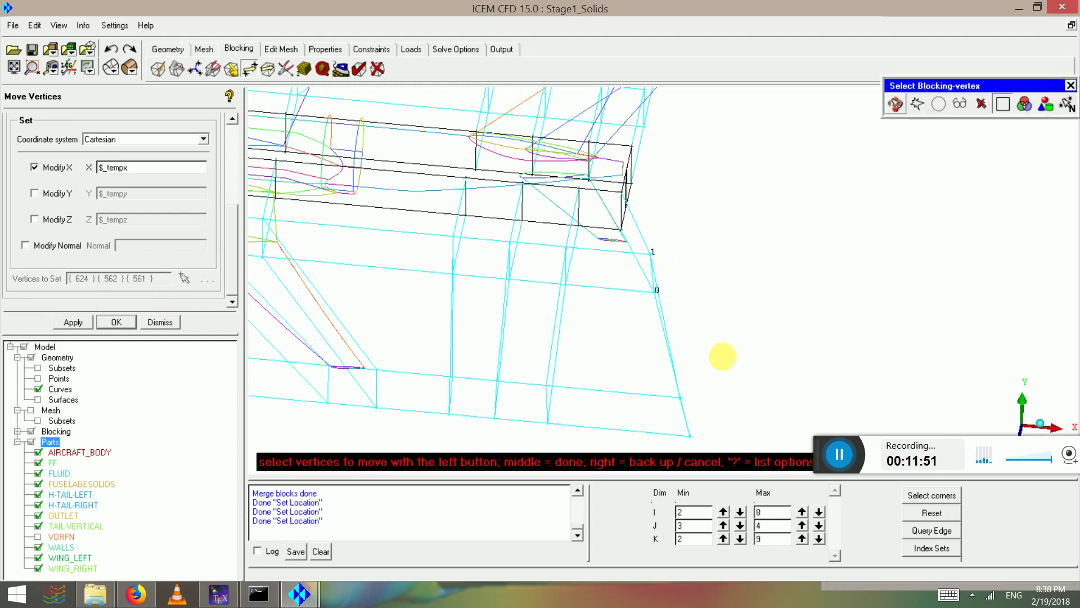
pyautogui.scroll(-1, 636, 352)
pyautogui.moveTo(737, 401); pyautogui.dragTo(579, 381)
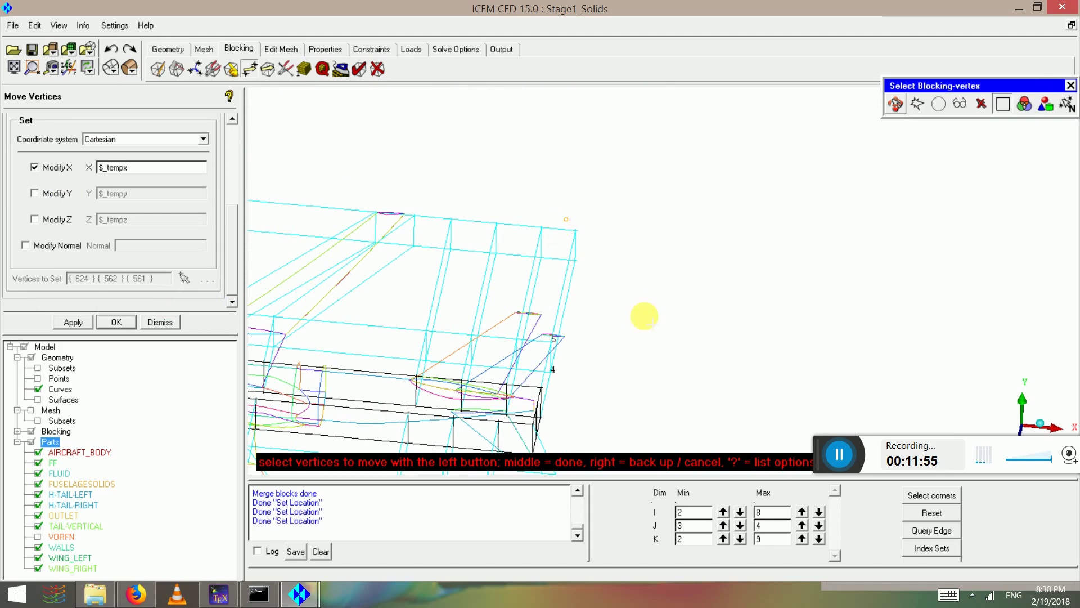
pyautogui.middleClick(637, 313)
pyautogui.click(87, 325)
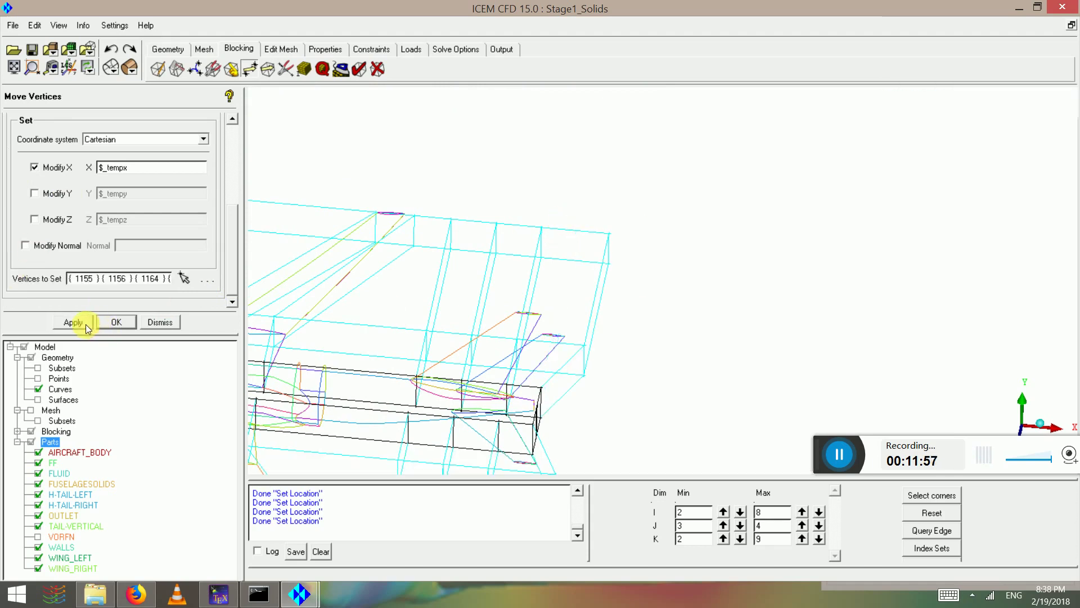
pyautogui.moveTo(593, 412); pyautogui.dragTo(371, 304)
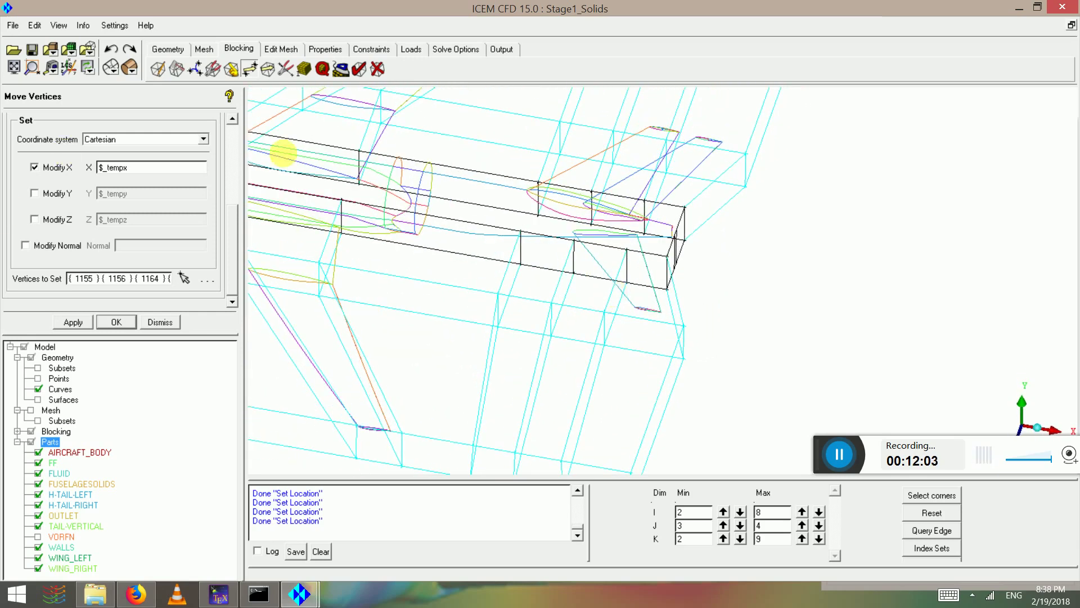
# Step: Move the two near-side block vertices at the horizontal tail tip's trailing edge rearward along X, with Y and Z fixed
pyautogui.click(230, 134)
pyautogui.click(10, 135)
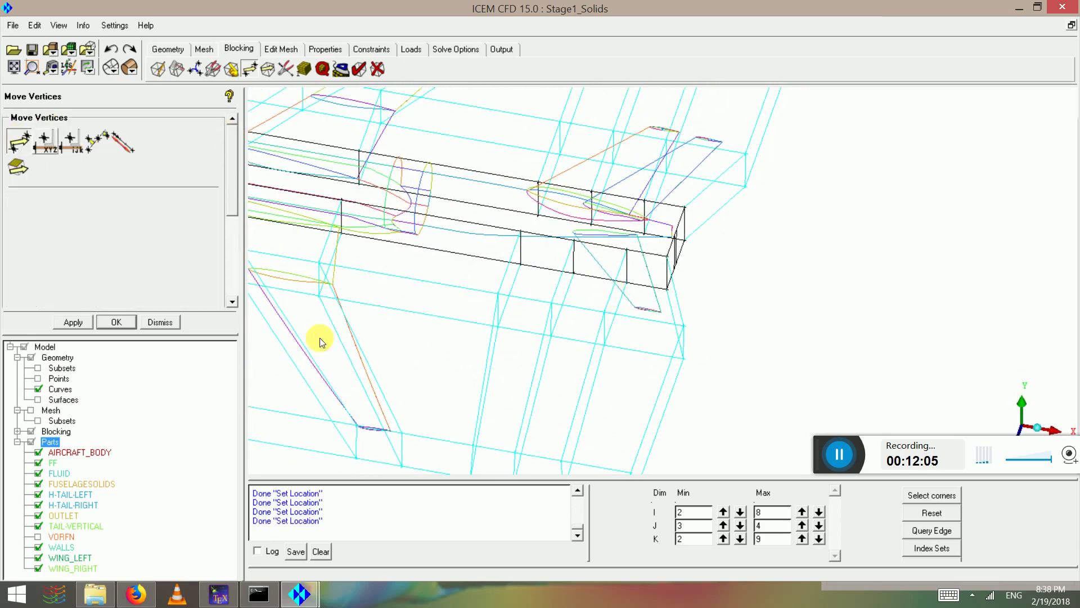
pyautogui.scroll(3, 578, 333)
pyautogui.moveTo(572, 337); pyautogui.dragTo(639, 353)
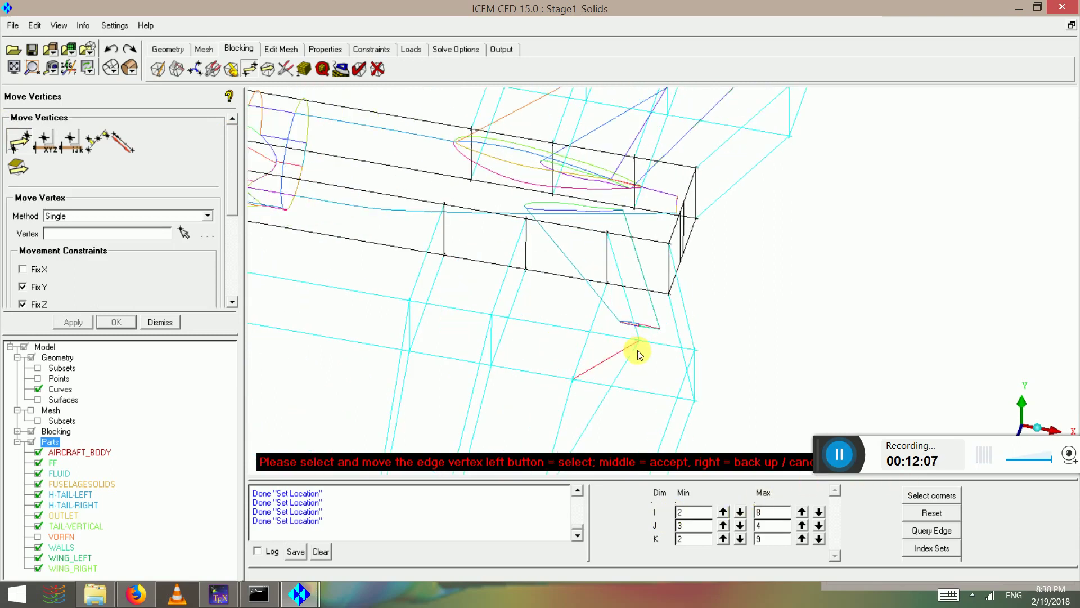
pyautogui.moveTo(582, 378); pyautogui.dragTo(642, 392)
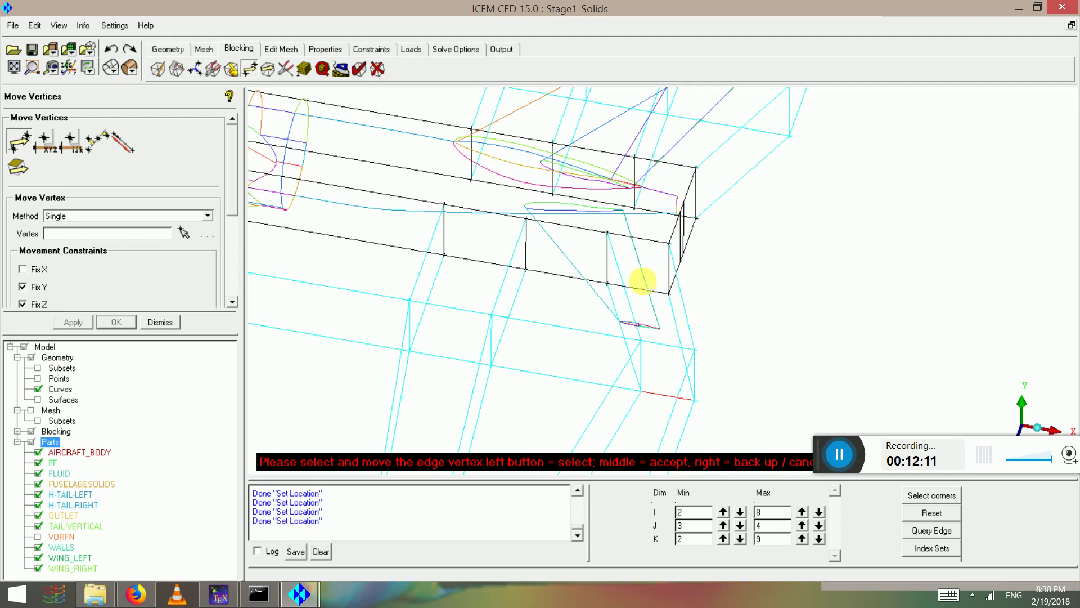
pyautogui.scroll(-2, 641, 283)
pyautogui.scroll(-2, 636, 270)
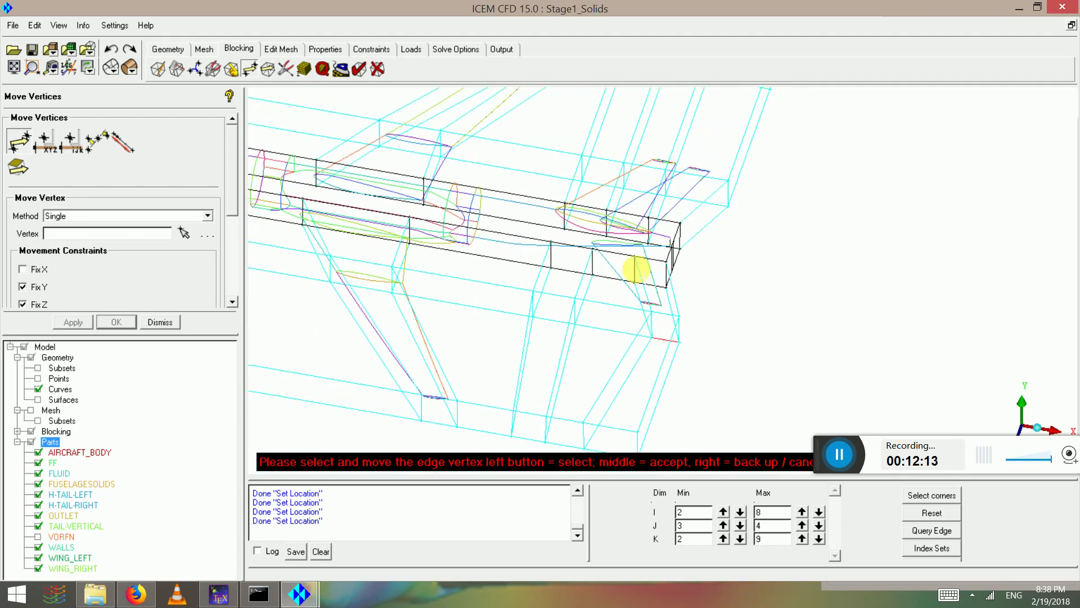
# Step: Move the upper and lower near-side fuselage block vertices rearward along X to the horizontal tail root's trailing edge
pyautogui.scroll(2, 637, 269)
pyautogui.moveTo(641, 242); pyautogui.dragTo(635, 344)
pyautogui.scroll(2, 538, 327)
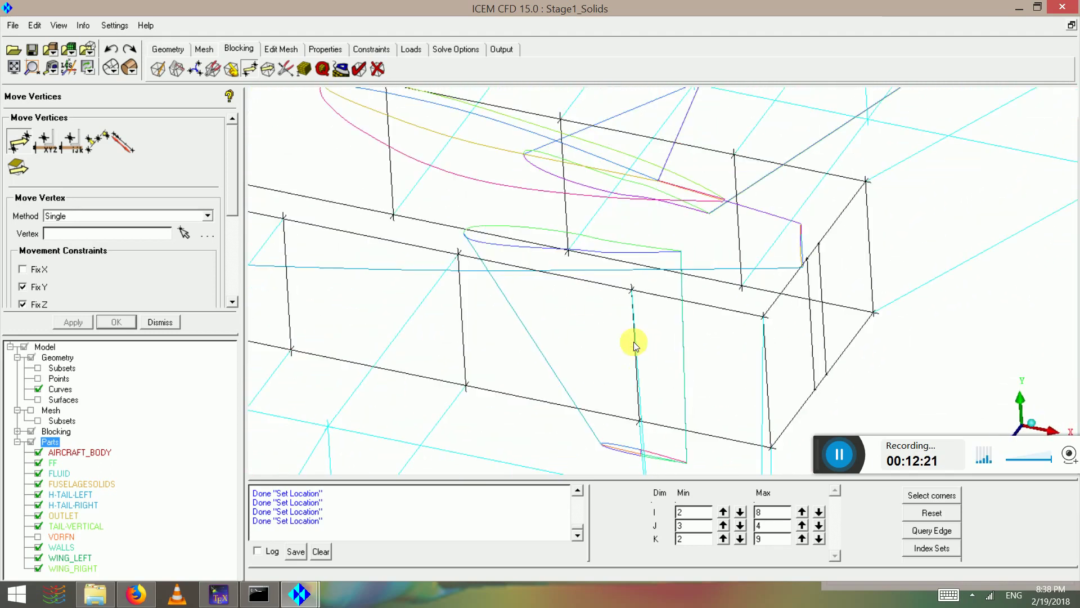
pyautogui.click(192, 232)
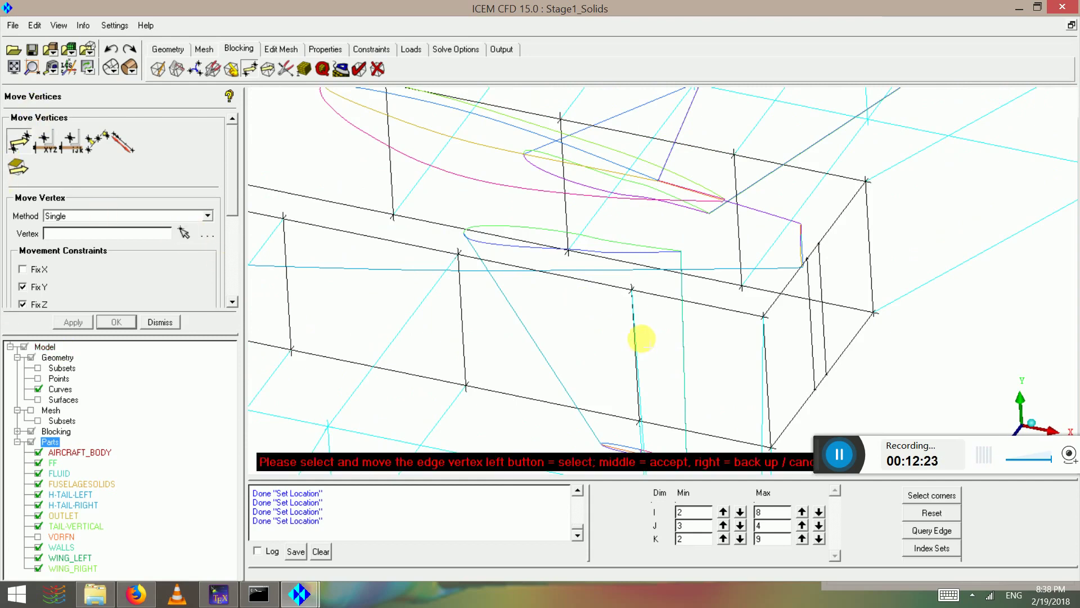
pyautogui.moveTo(632, 299); pyautogui.dragTo(683, 295)
pyautogui.scroll(-3, 683, 294)
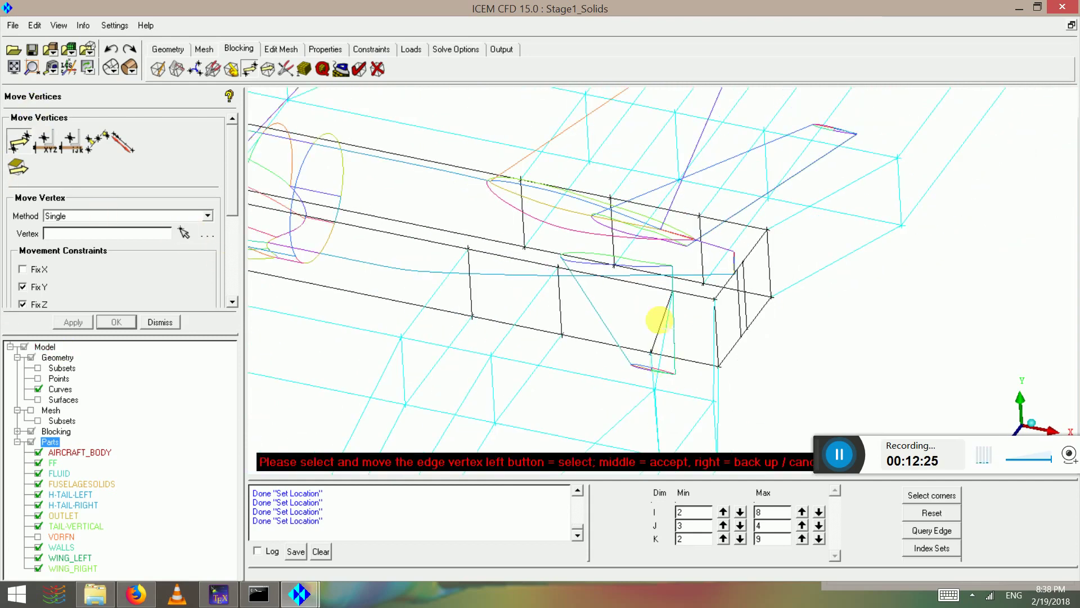
pyautogui.moveTo(660, 352); pyautogui.dragTo(674, 374)
pyautogui.scroll(-1, 670, 390)
pyautogui.scroll(-3, 711, 326)
pyautogui.middleClick(682, 299)
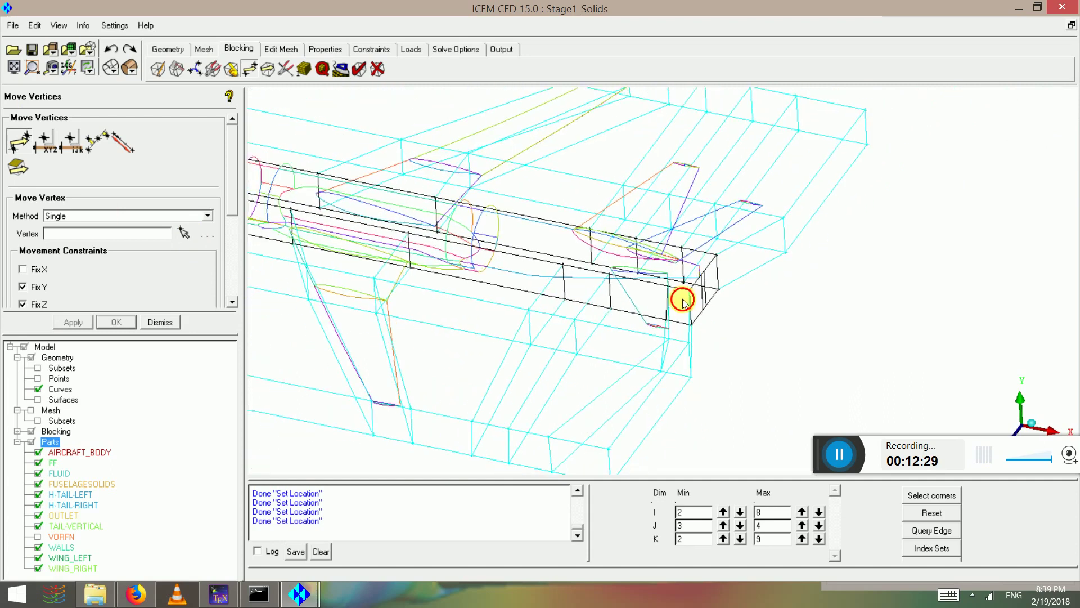
# Step: Move the far-side block vertices at the horizontal tail's tip rearward along X to follow the tail's sweep
pyautogui.moveTo(682, 300); pyautogui.dragTo(683, 342)
pyautogui.scroll(3, 699, 247)
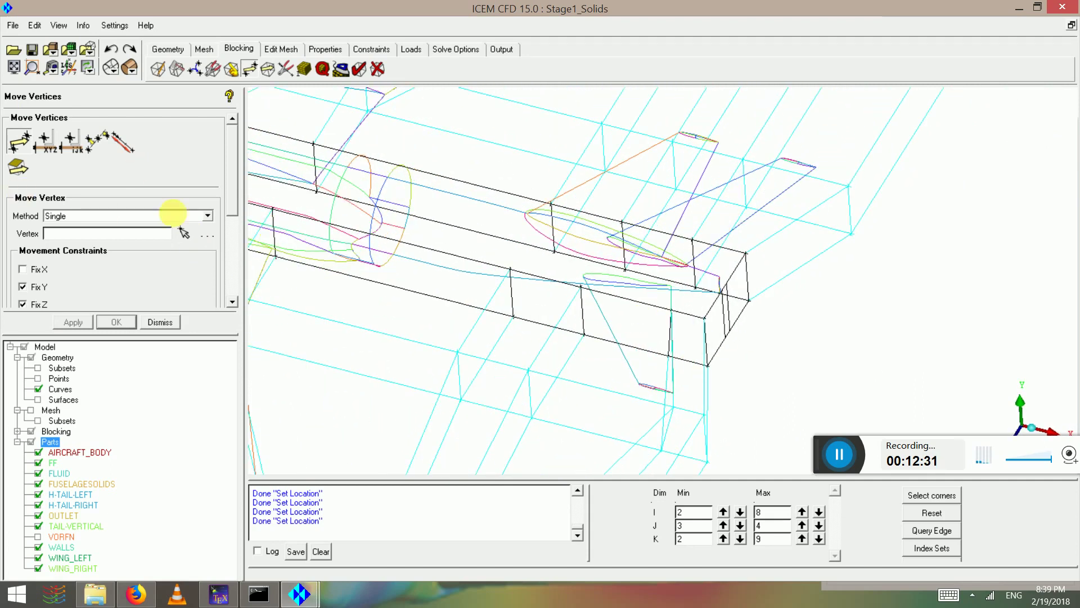
pyautogui.click(182, 236)
pyautogui.moveTo(731, 174); pyautogui.dragTo(762, 174)
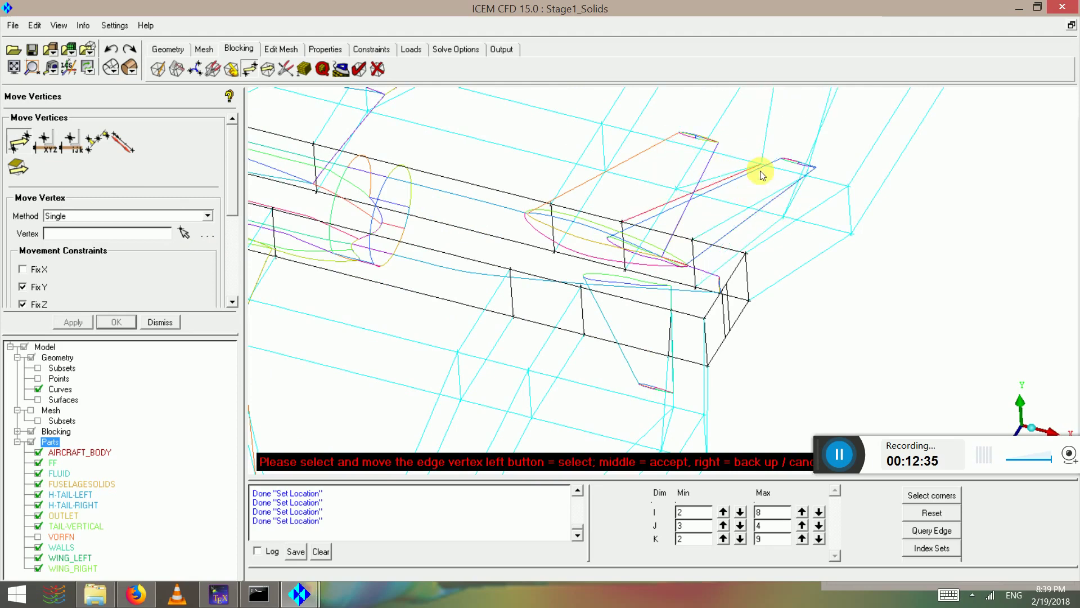
pyautogui.moveTo(675, 190); pyautogui.dragTo(737, 224)
pyautogui.scroll(-1, 730, 213)
pyautogui.scroll(-1, 549, 310)
# Step: Move the four near-side outboard vertices of the block planes bounding the horizontal tail rearward along X
pyautogui.moveTo(579, 340); pyautogui.dragTo(579, 216)
pyautogui.press('F9')
pyautogui.scroll(-2, 656, 386)
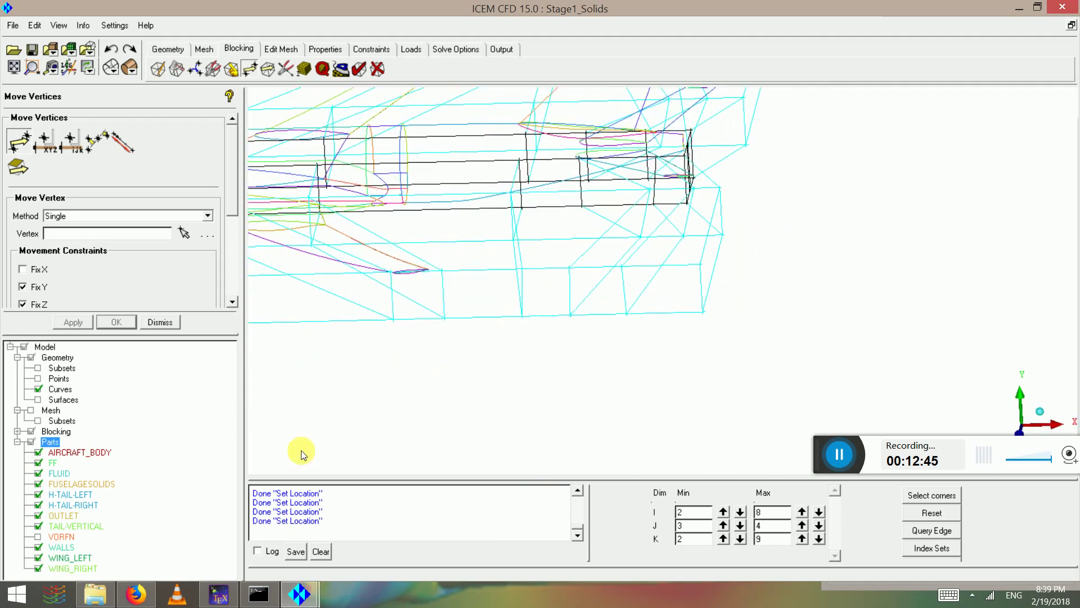
pyautogui.click(184, 234)
pyautogui.scroll(2, 632, 349)
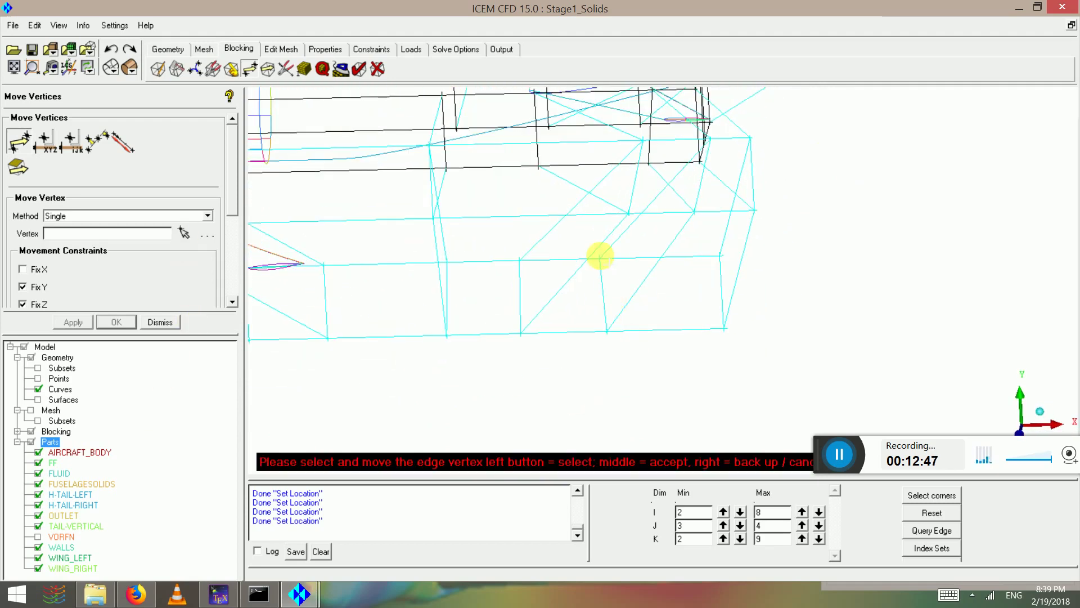
pyautogui.moveTo(601, 257); pyautogui.dragTo(667, 255)
pyautogui.moveTo(603, 329); pyautogui.dragTo(665, 350)
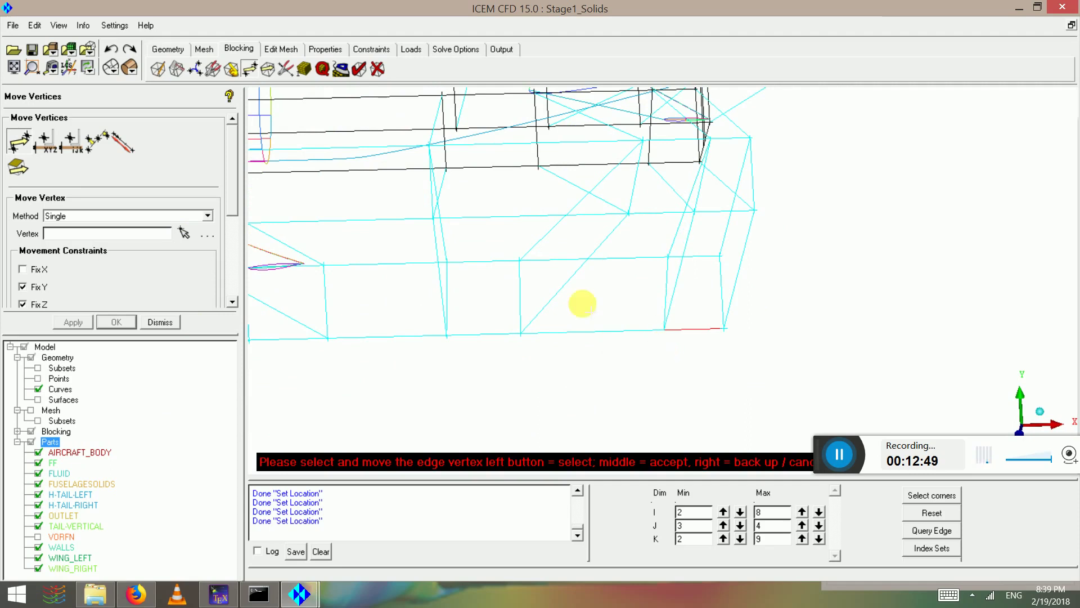
pyautogui.moveTo(520, 259); pyautogui.dragTo(639, 258)
pyautogui.moveTo(521, 333); pyautogui.dragTo(615, 342)
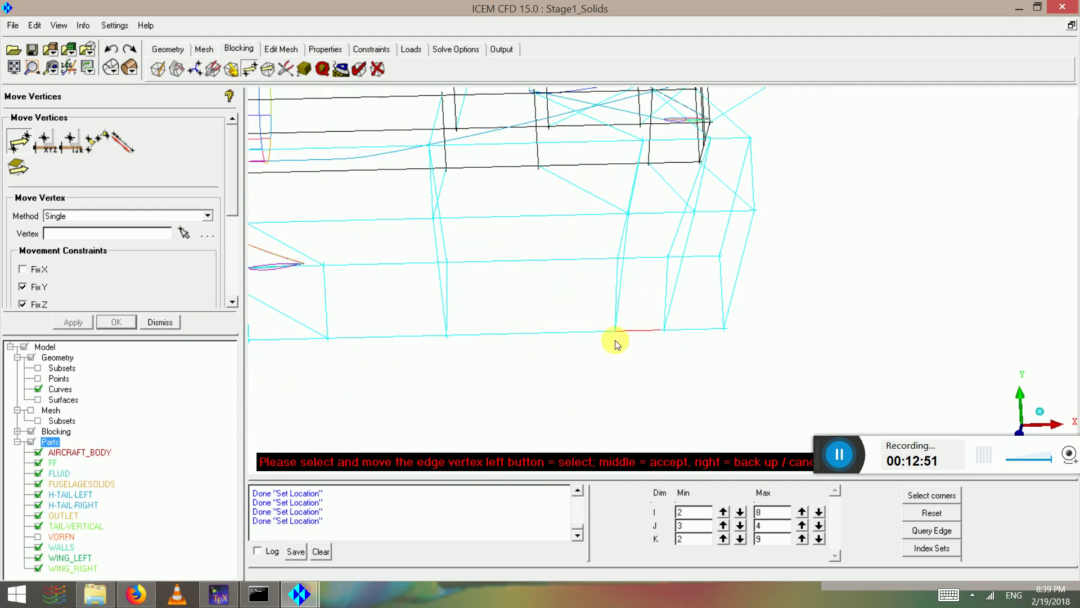
# Step: Move the far-side outboard vertices of the horizontal tail's block planes rearward along X
pyautogui.scroll(-3, 605, 338)
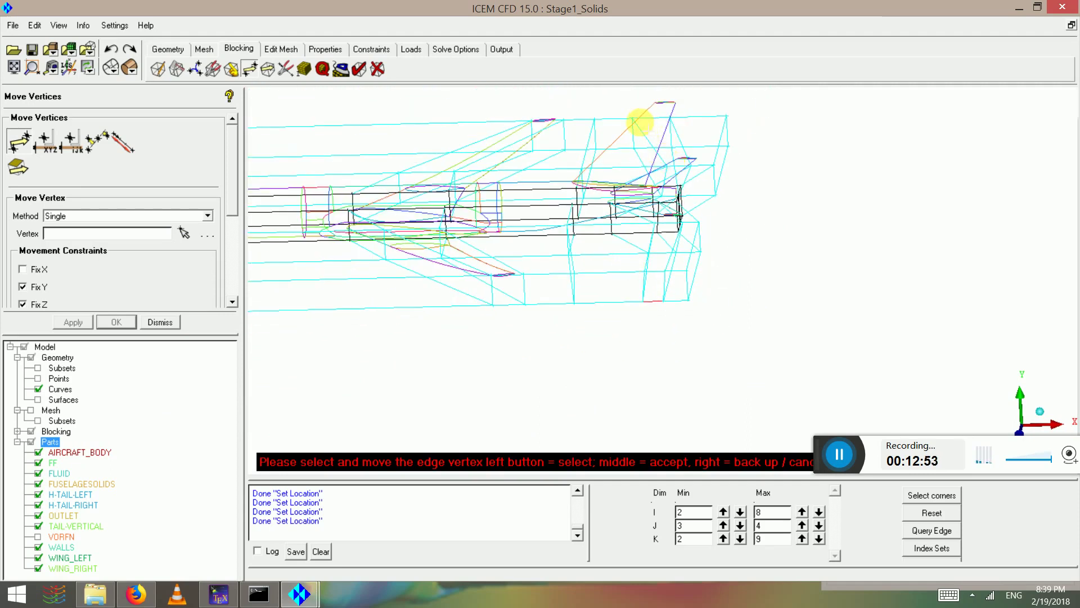
pyautogui.moveTo(671, 122)
pyautogui.mouseDown()
pyautogui.moveTo(716, 126)
pyautogui.moveTo(634, 121)
pyautogui.moveTo(676, 129)
pyautogui.mouseUp()
pyautogui.moveTo(617, 145); pyautogui.dragTo(697, 239)
pyautogui.press('F9')
# Step: Limit the displayed blocking to I index range 3 to 4 so only the wing blocks are shown
pyautogui.scroll(3, 488, 175)
pyautogui.moveTo(488, 174); pyautogui.dragTo(559, 264)
pyautogui.scroll(3, 551, 297)
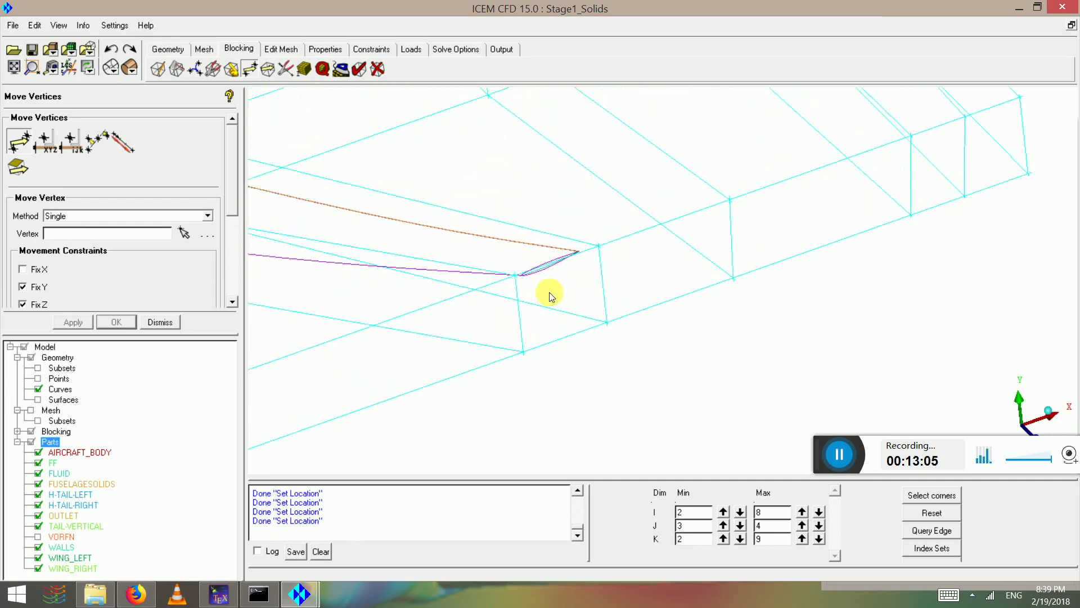
pyautogui.scroll(-5, 551, 294)
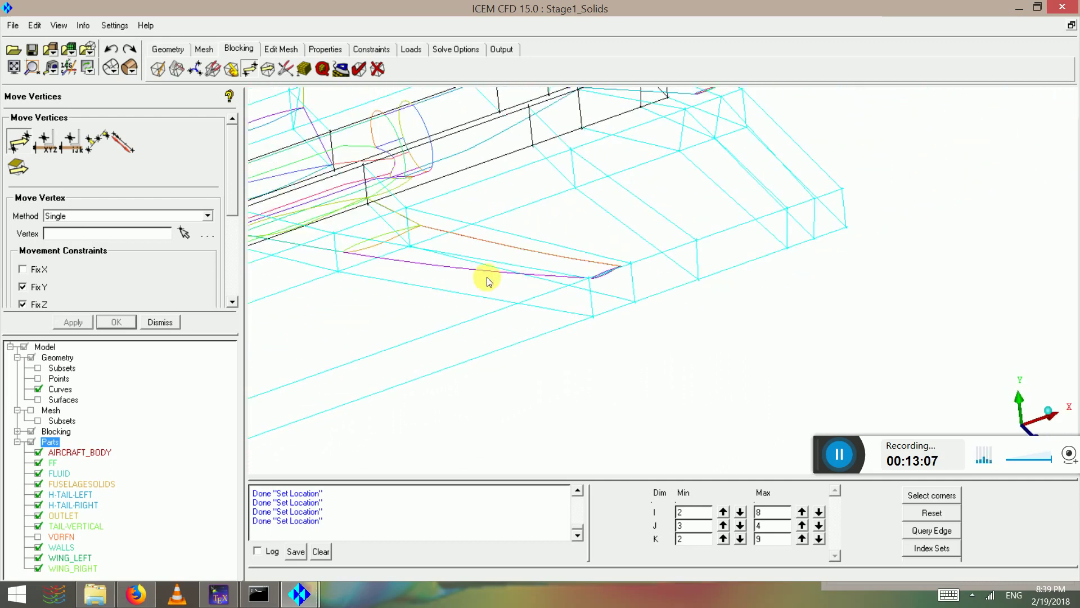
pyautogui.scroll(-4, 488, 280)
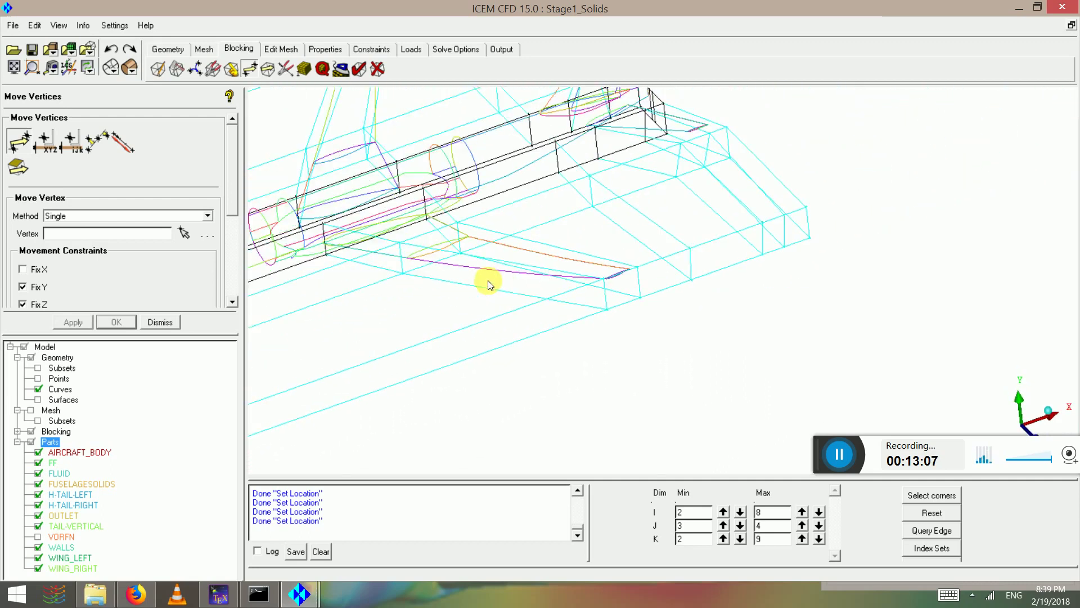
pyautogui.click(727, 508)
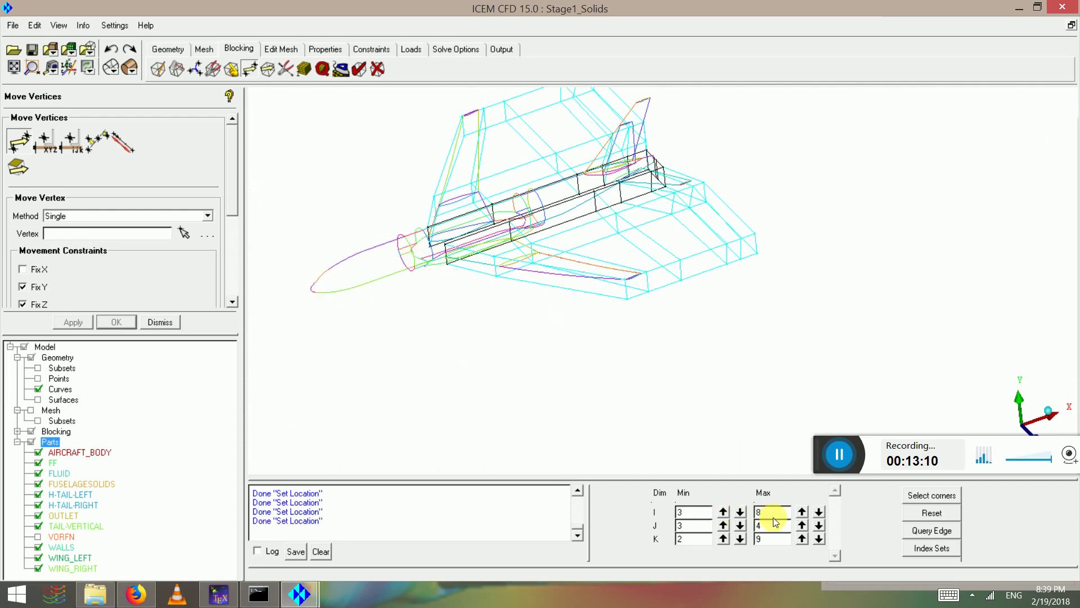
pyautogui.click(819, 512)
pyautogui.click(819, 512)
pyautogui.click(819, 512)
pyautogui.click(819, 512)
pyautogui.moveTo(413, 183); pyautogui.dragTo(462, 259)
pyautogui.scroll(5, 471, 295)
pyautogui.moveTo(276, 212); pyautogui.dragTo(578, 295, button='middle')
pyautogui.moveTo(576, 294); pyautogui.dragTo(66, 249)
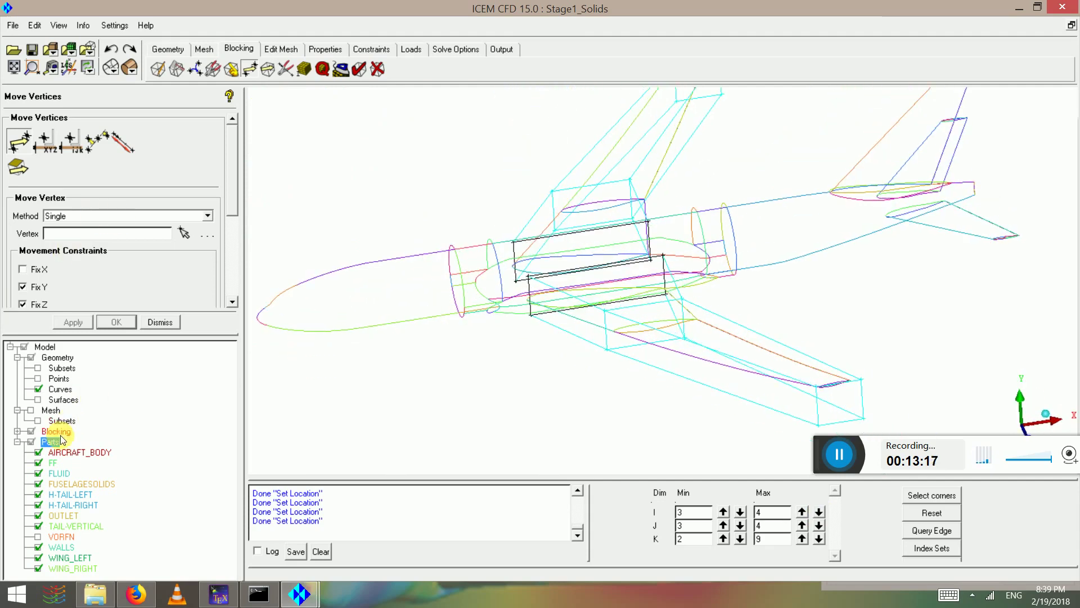
# Step: Create a part named wingsolids from the four wing blocks 142, 148, 172 and 178
pyautogui.rightClick(51, 444)
pyautogui.click(88, 247)
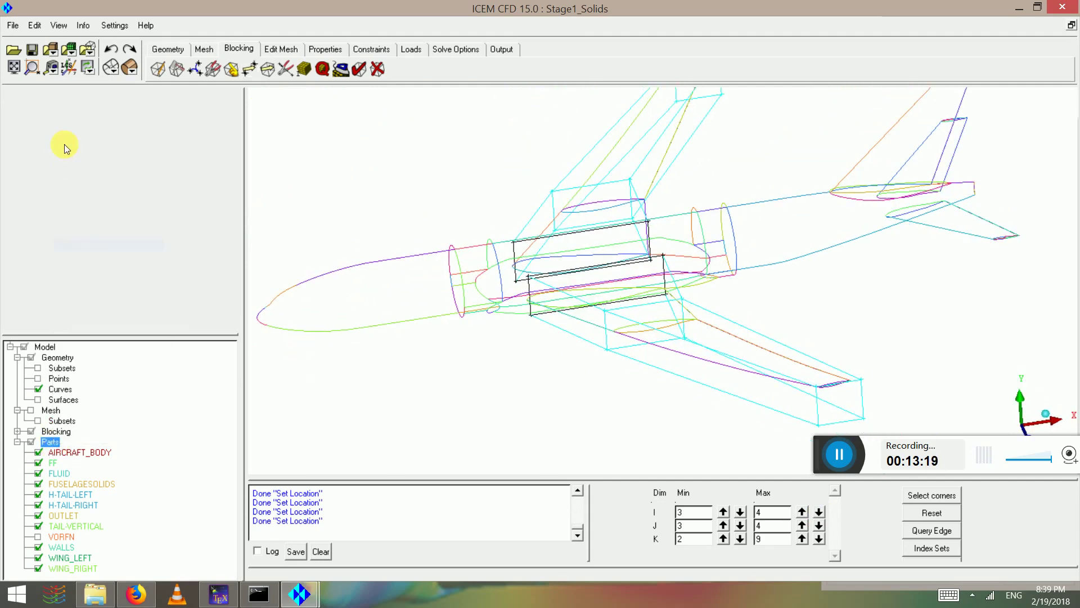
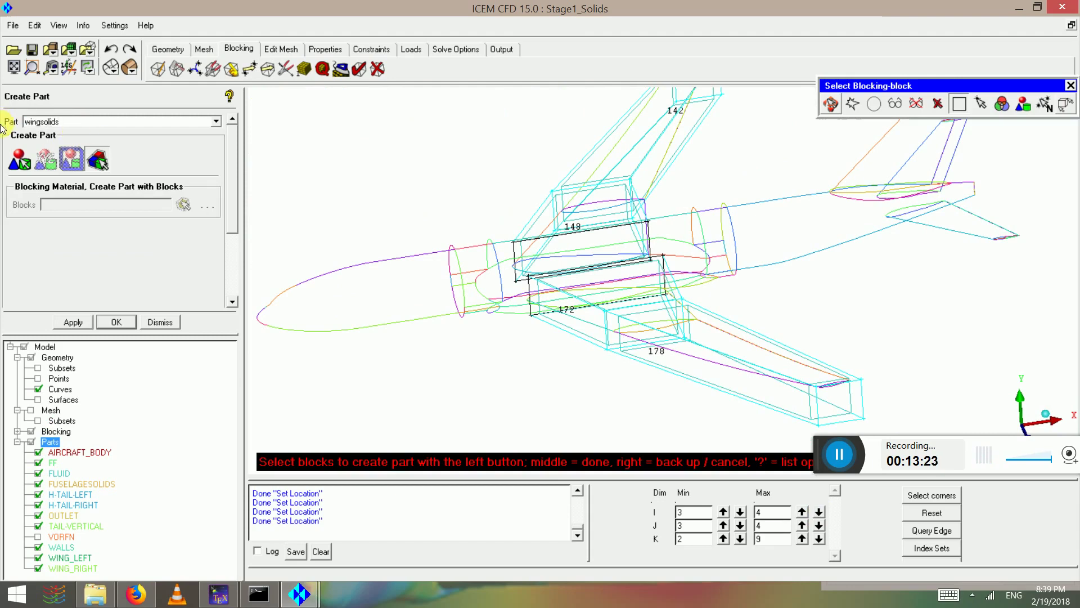
pyautogui.click(630, 327)
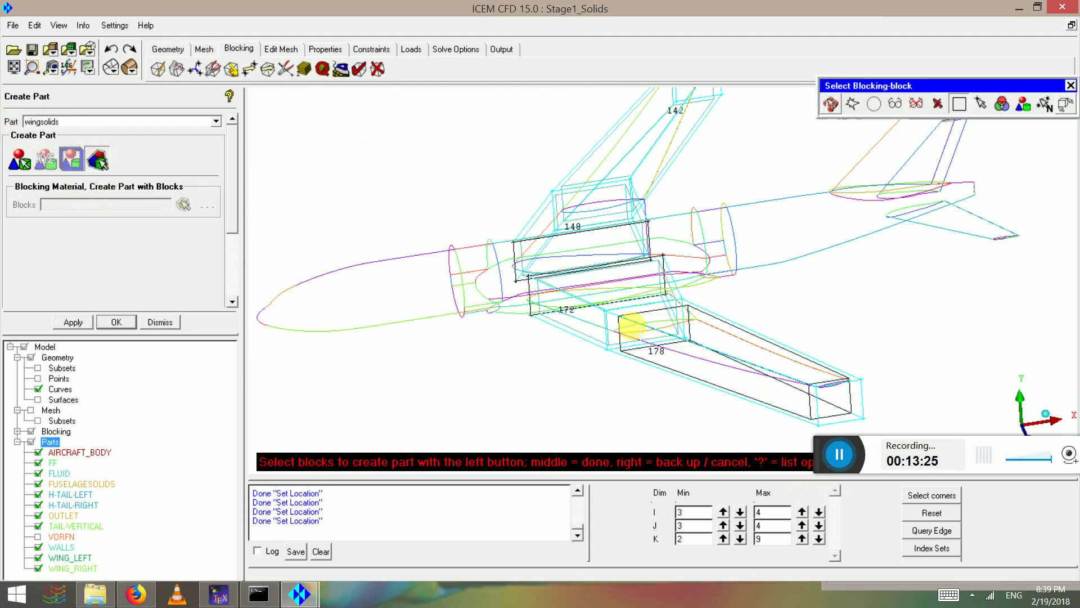
pyautogui.click(602, 312)
pyautogui.click(563, 226)
pyautogui.click(601, 162)
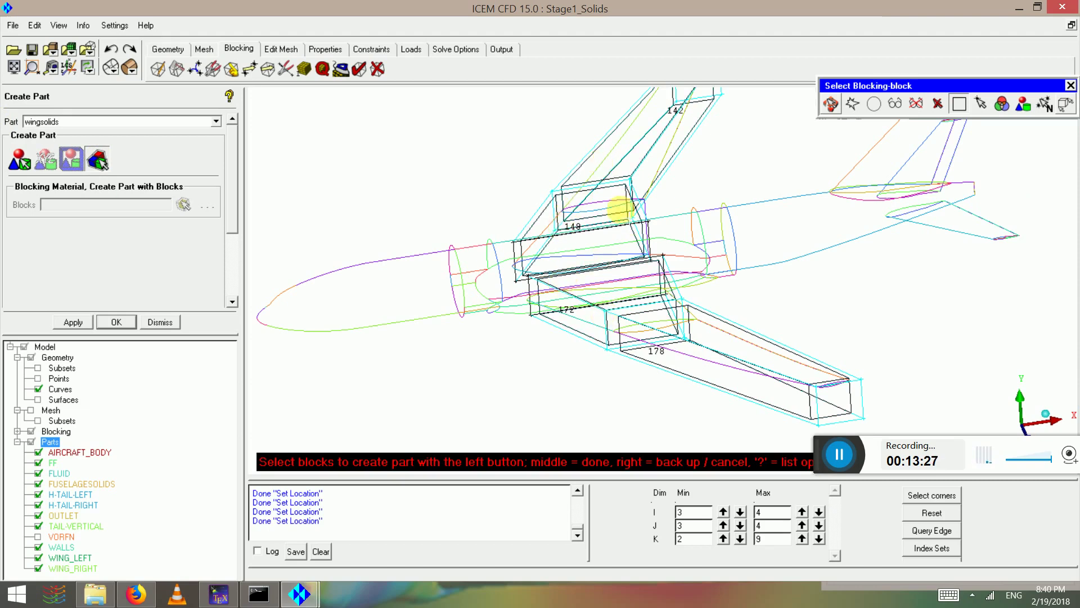
pyautogui.scroll(-3, 623, 225)
pyautogui.middleClick(624, 229)
pyautogui.scroll(-4, 635, 280)
pyautogui.middleClick(635, 270)
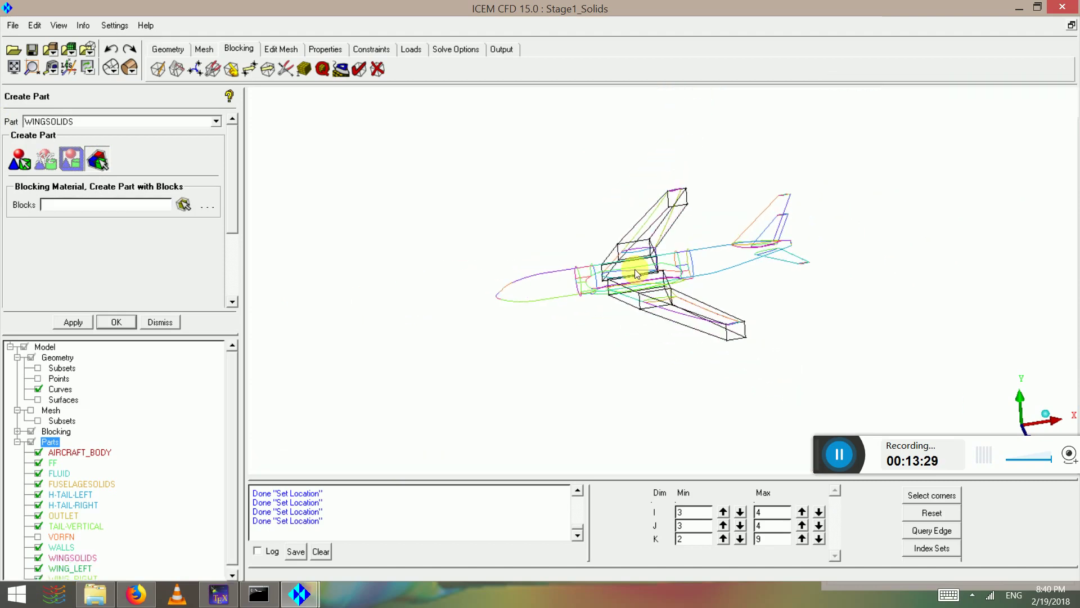
# Step: Examine how the wing blocks fit around the near wing and its root at the fuselage
pyautogui.moveTo(618, 328); pyautogui.dragTo(629, 359)
pyautogui.scroll(3, 633, 352)
pyautogui.moveTo(533, 277); pyautogui.dragTo(590, 337)
pyautogui.scroll(3, 650, 353)
pyautogui.scroll(4, 559, 339)
pyautogui.moveTo(459, 327); pyautogui.dragTo(225, 81, button='middle')
pyautogui.moveTo(574, 285); pyautogui.dragTo(683, 292)
pyautogui.scroll(3, 794, 273)
pyautogui.moveTo(793, 274); pyautogui.dragTo(747, 208)
pyautogui.scroll(2, 519, 254)
pyautogui.scroll(6, 518, 251)
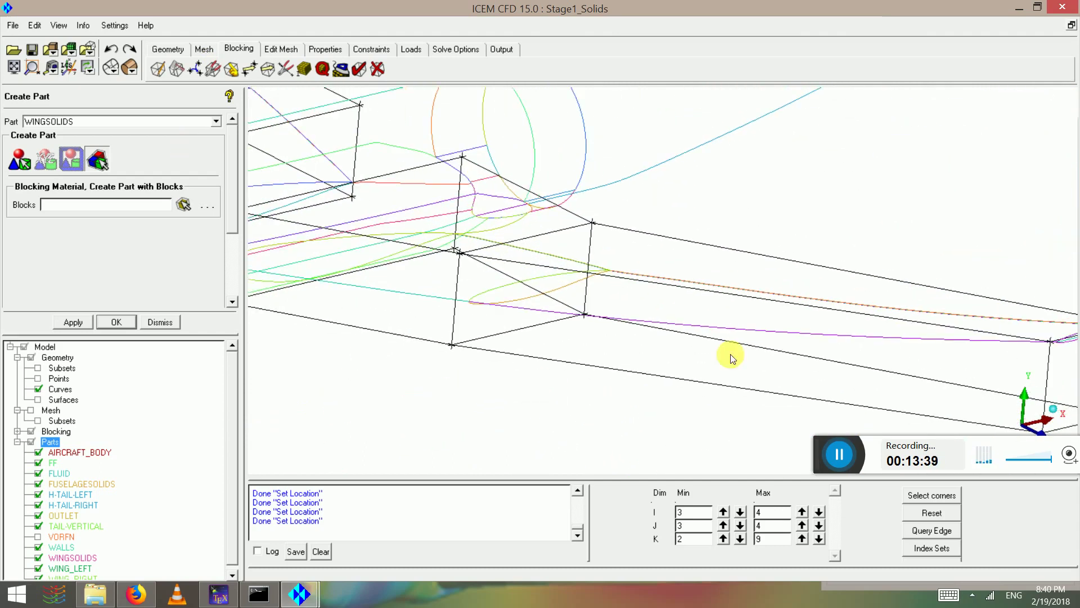
# Step: Associate the lower, front and upper edges of the near wing's fuselage-side block face with the wing-root airfoil curve
pyautogui.click(231, 68)
pyautogui.click(47, 140)
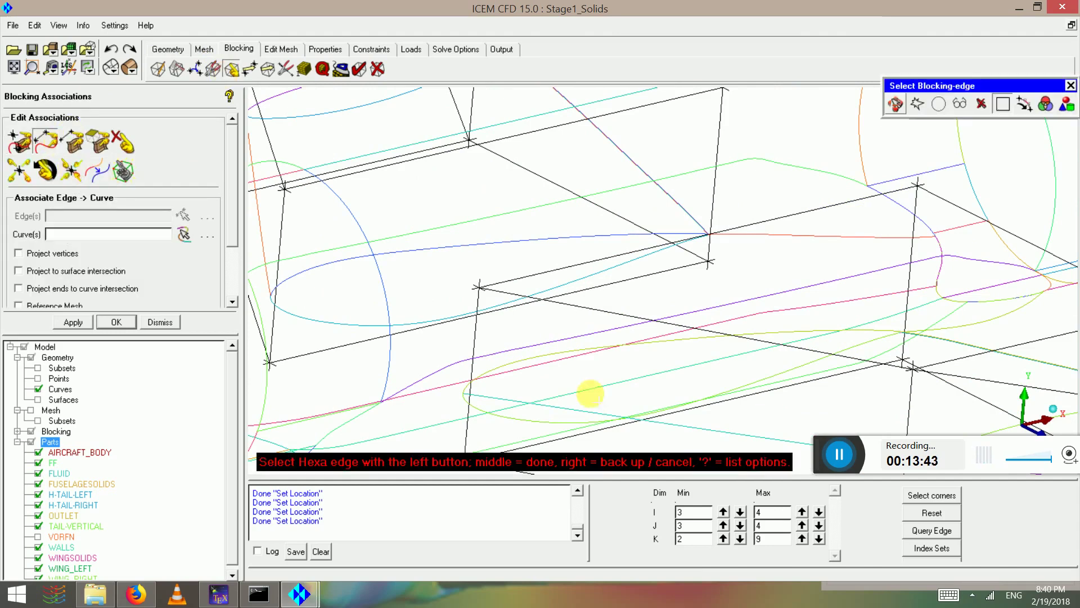
pyautogui.moveTo(586, 394); pyautogui.dragTo(591, 417)
pyautogui.click(582, 405)
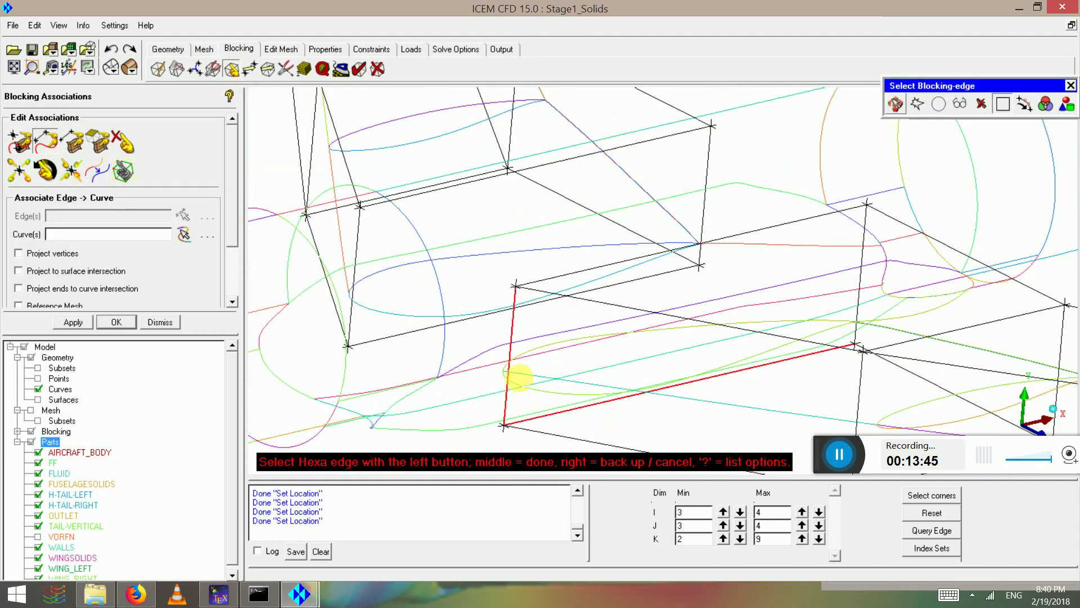
pyautogui.click(563, 268)
pyautogui.middleClick(676, 366)
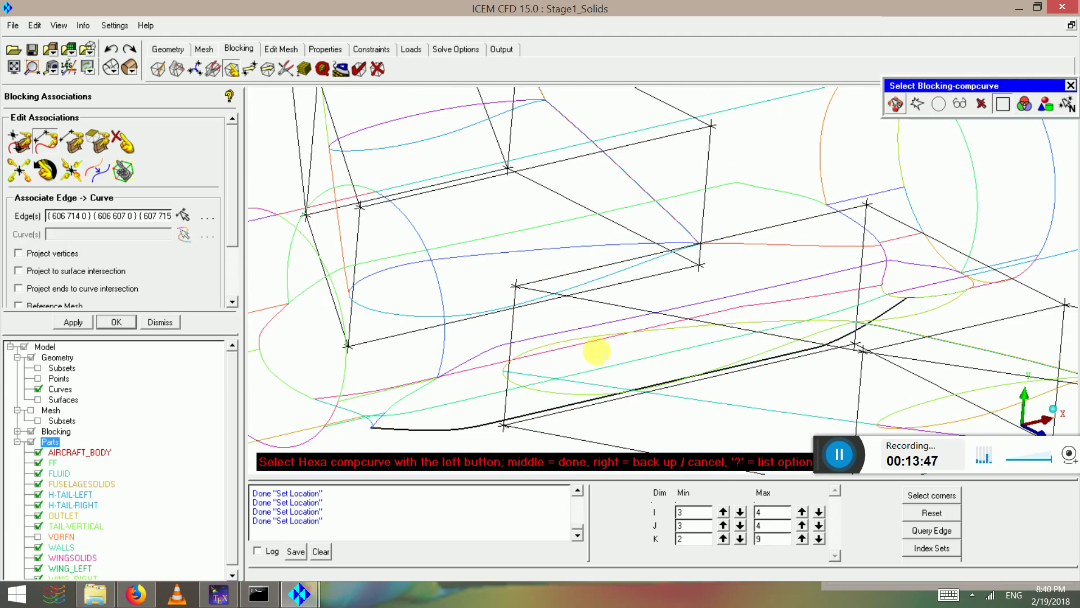
pyautogui.click(550, 389)
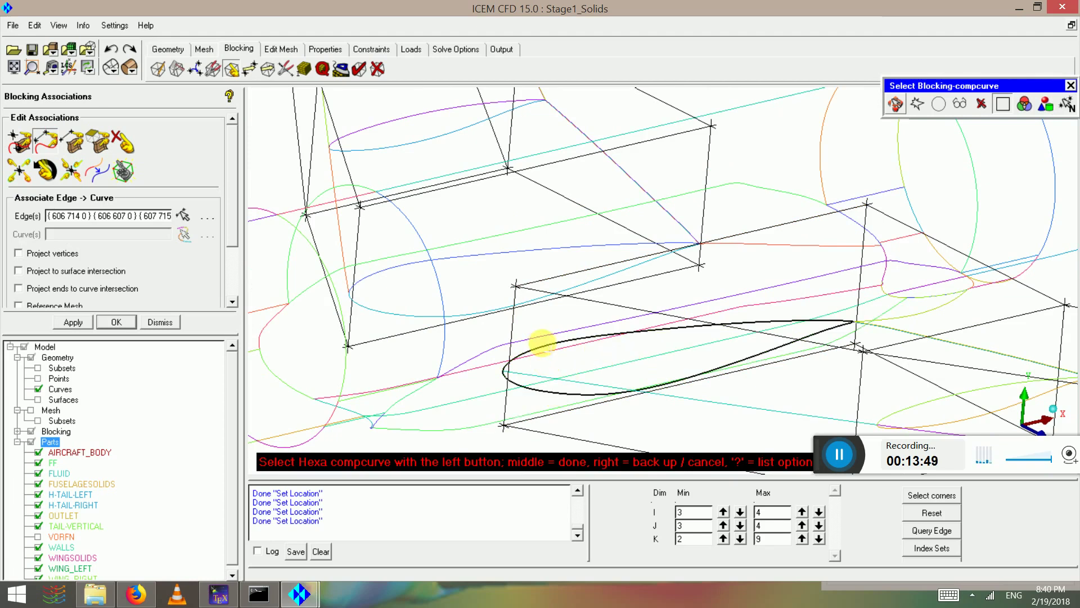
pyautogui.middleClick(583, 367)
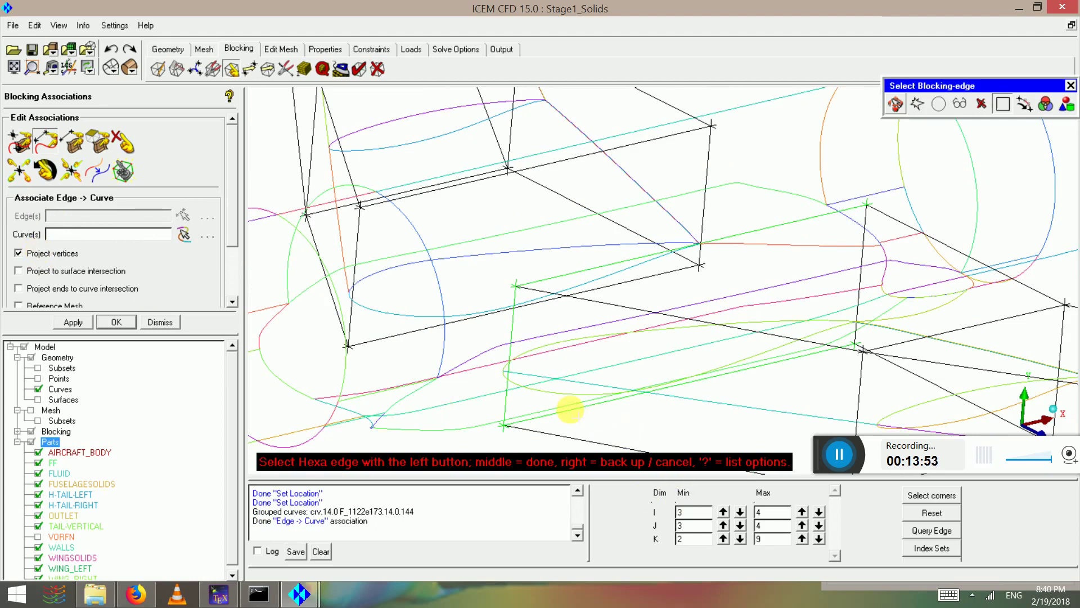
# Step: Reselect the three fuselage-side edges of the near wing block for curve association with Project vertices enabled
pyautogui.click(570, 410)
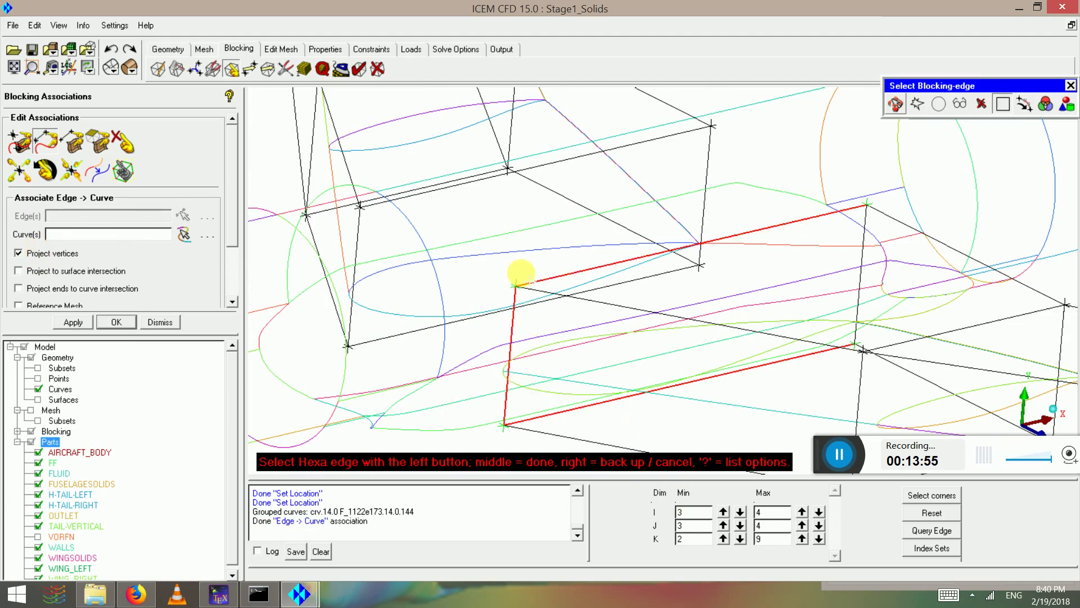
# Step: Associate the three selected block edges at the wing root with the wing-root airfoil curve
pyautogui.middleClick(520, 276)
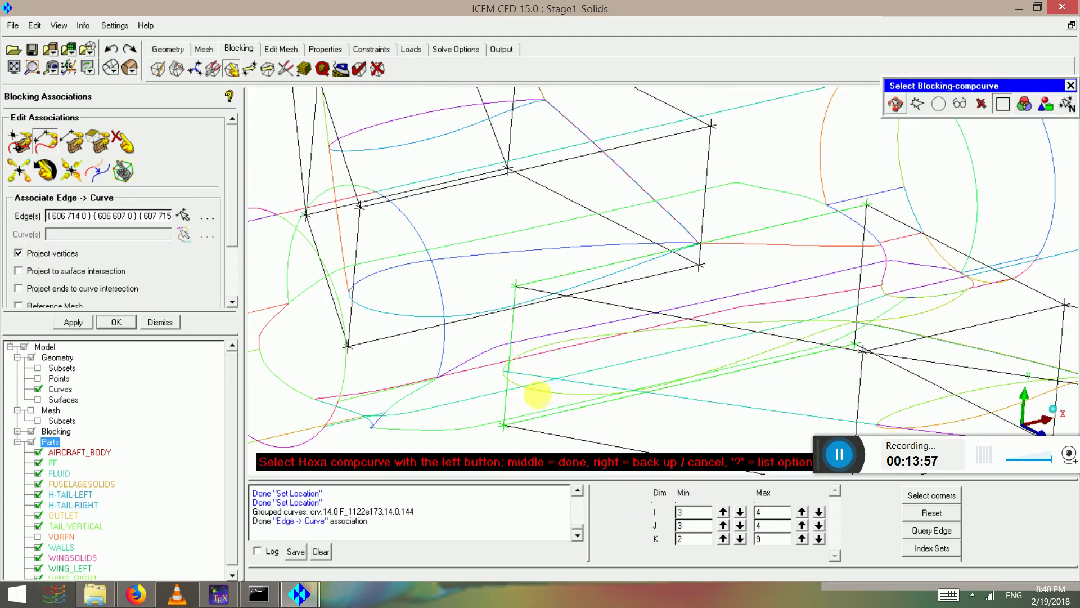
pyautogui.click(536, 393)
pyautogui.middleClick(546, 368)
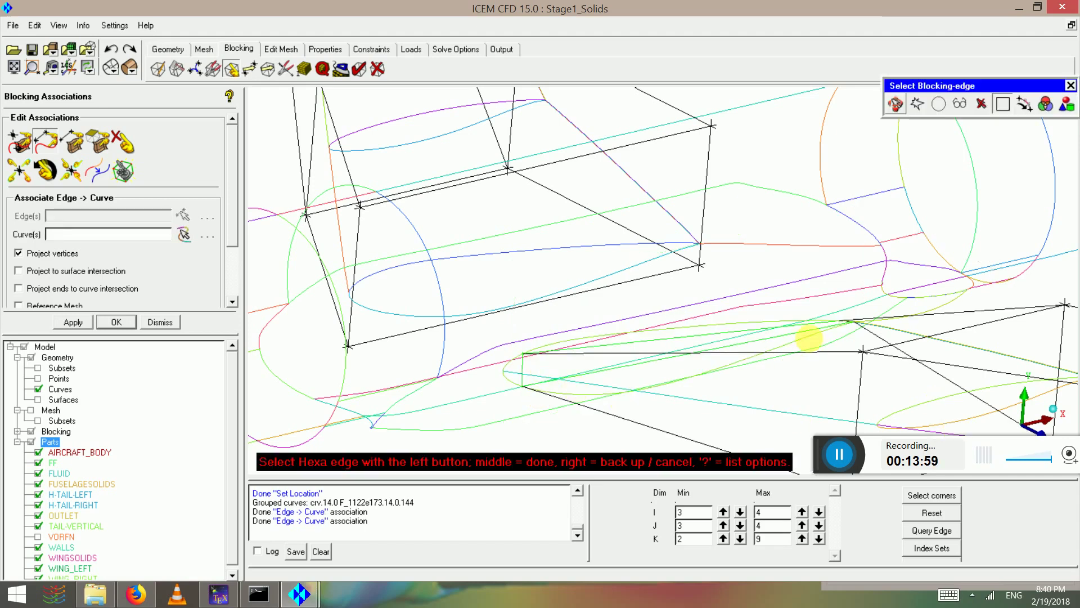
# Step: Select the three block edges around the wing's mid-span airfoil section for an edge-to-curve association
pyautogui.scroll(3, 808, 338)
pyautogui.scroll(-3, 703, 303)
pyautogui.click(784, 339)
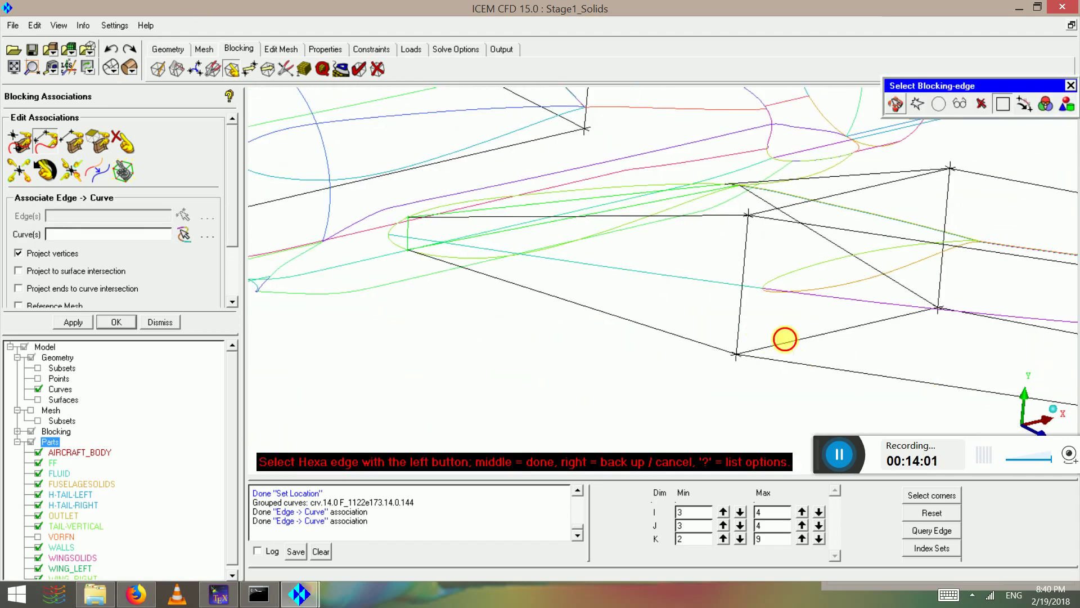
pyautogui.click(740, 312)
pyautogui.click(768, 223)
pyautogui.middleClick(788, 282)
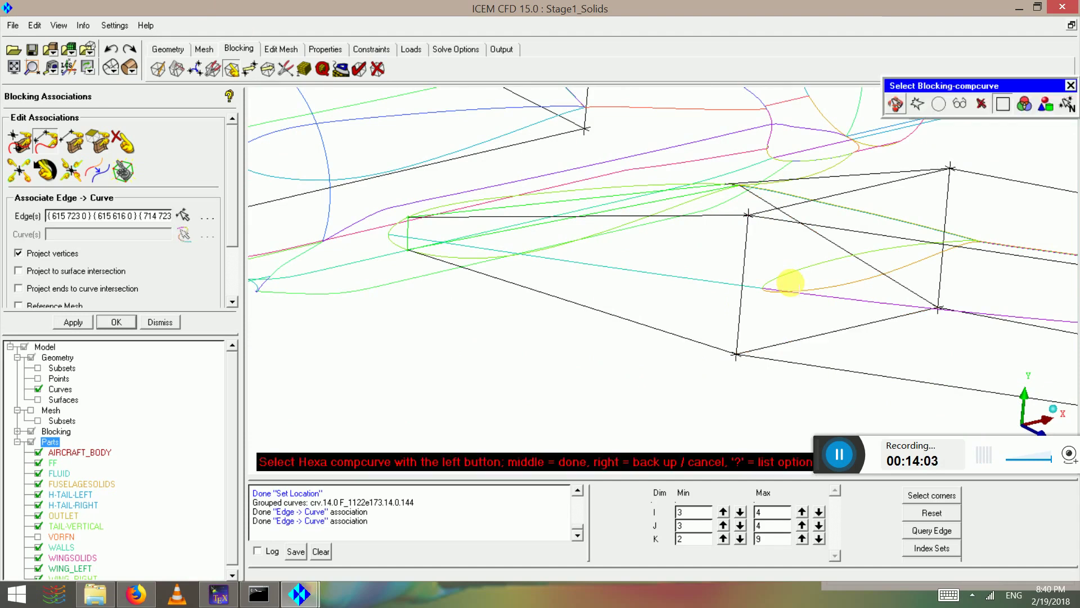
pyautogui.middleClick(750, 350)
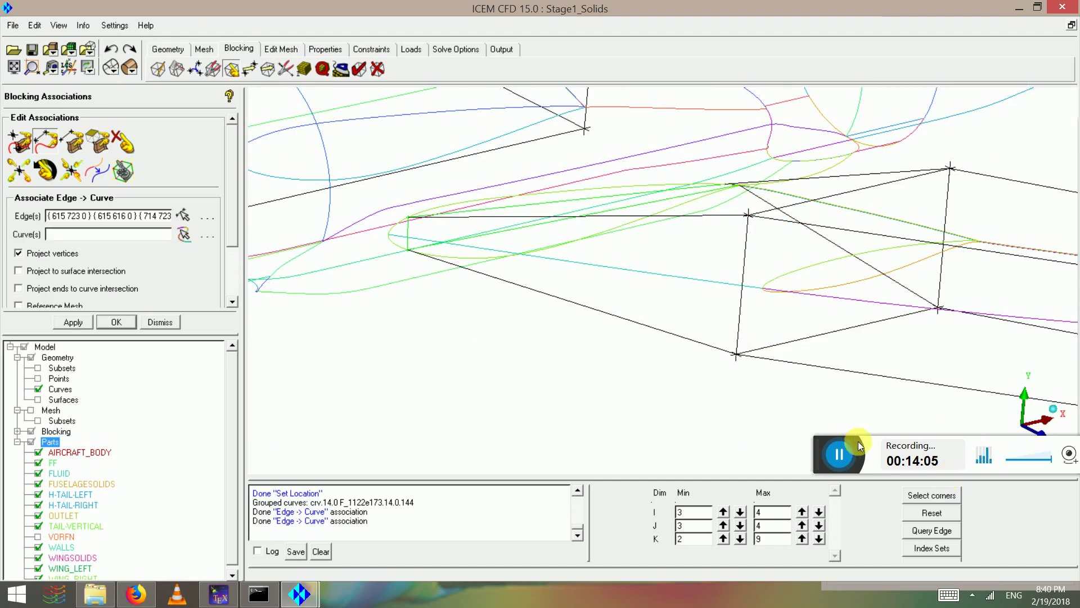
pyautogui.scroll(-4, 760, 320)
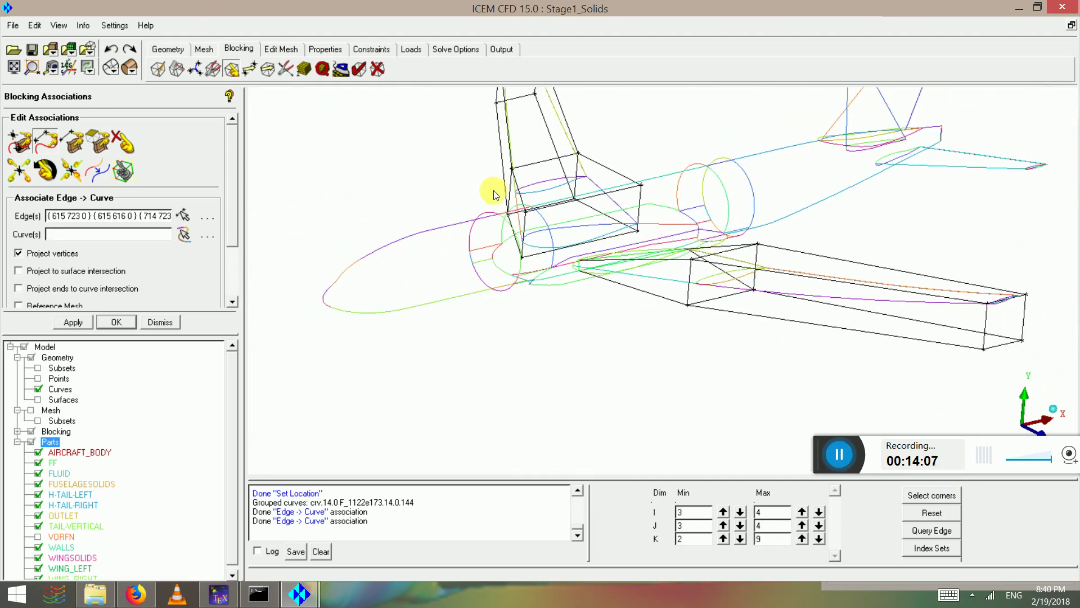
pyautogui.scroll(2, 776, 292)
pyautogui.scroll(1, 774, 289)
pyautogui.moveTo(775, 290); pyautogui.dragTo(606, 253, button='middle')
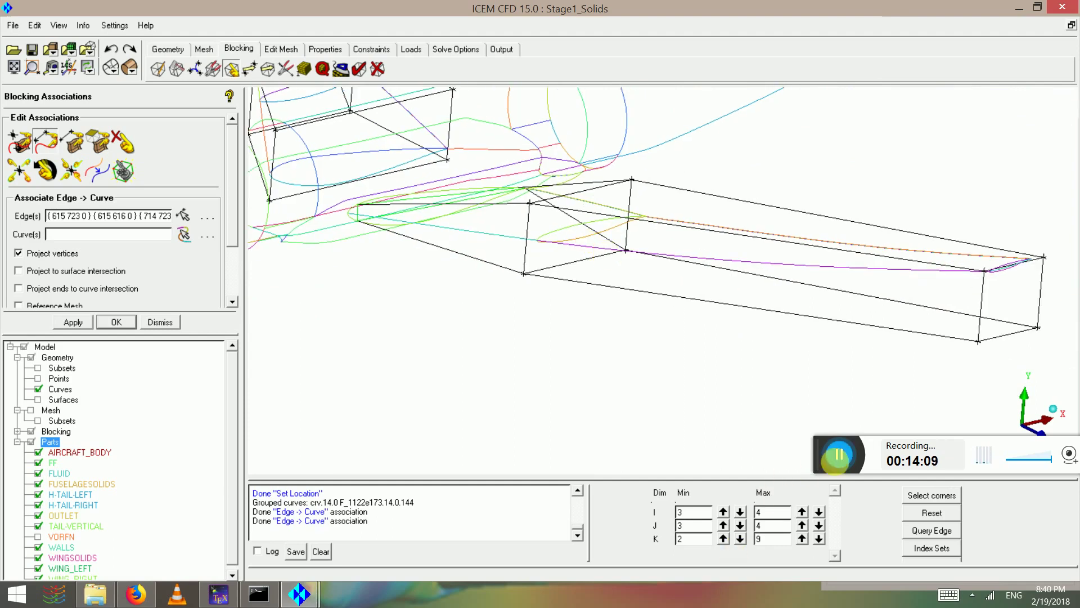
pyautogui.click(839, 454)
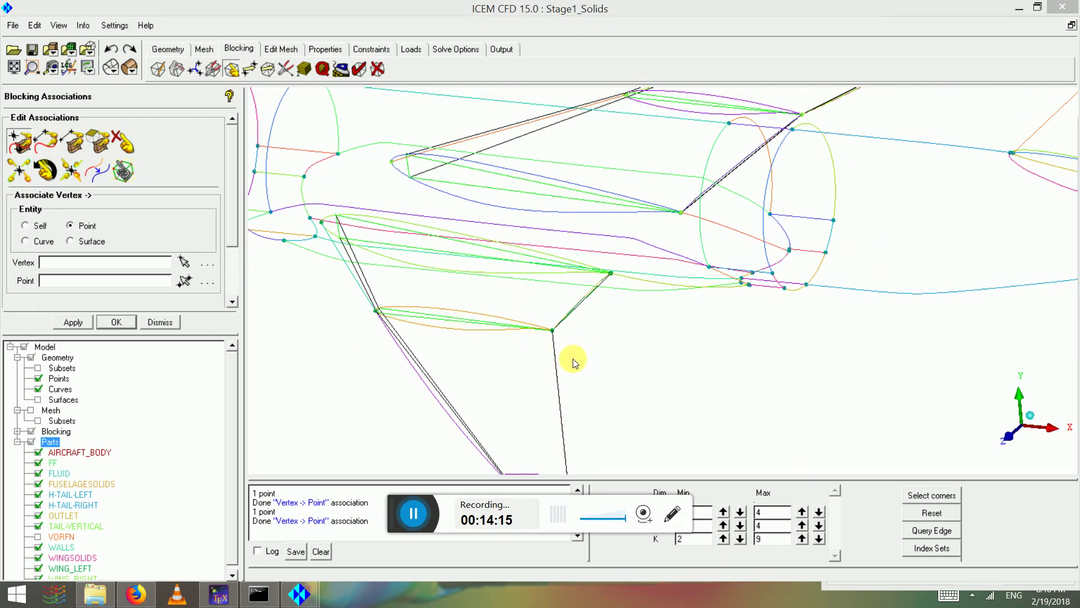
# Step: Show the geometry surfaces in solid shading with the FF and WALLS parts hidden
pyautogui.moveTo(563, 389); pyautogui.dragTo(589, 333, button='middle')
pyautogui.scroll(6, 589, 333)
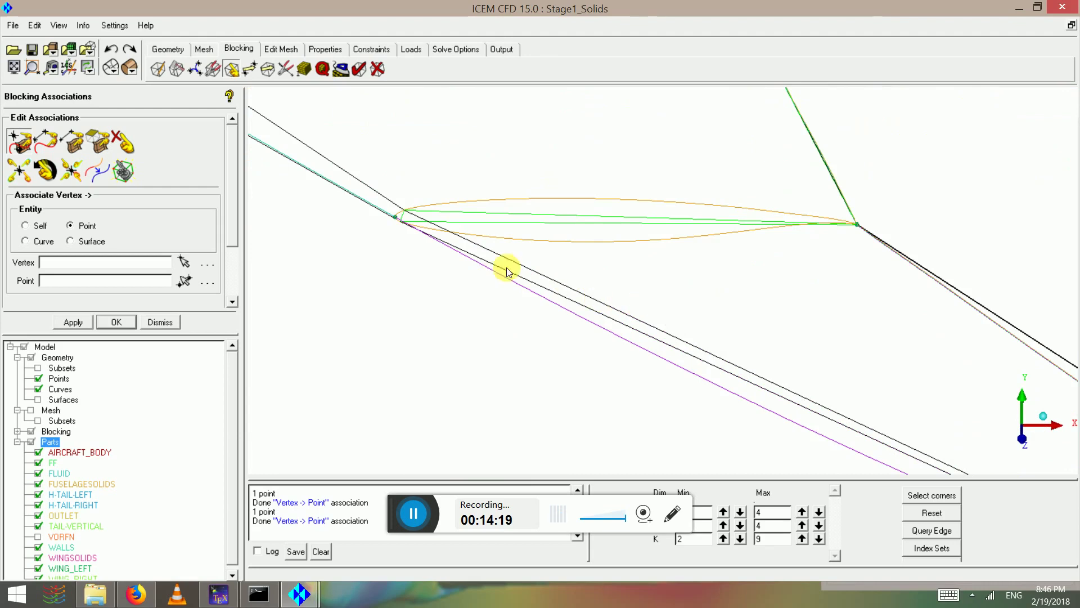
pyautogui.moveTo(397, 194); pyautogui.dragTo(392, 189)
pyautogui.scroll(-6, 808, 223)
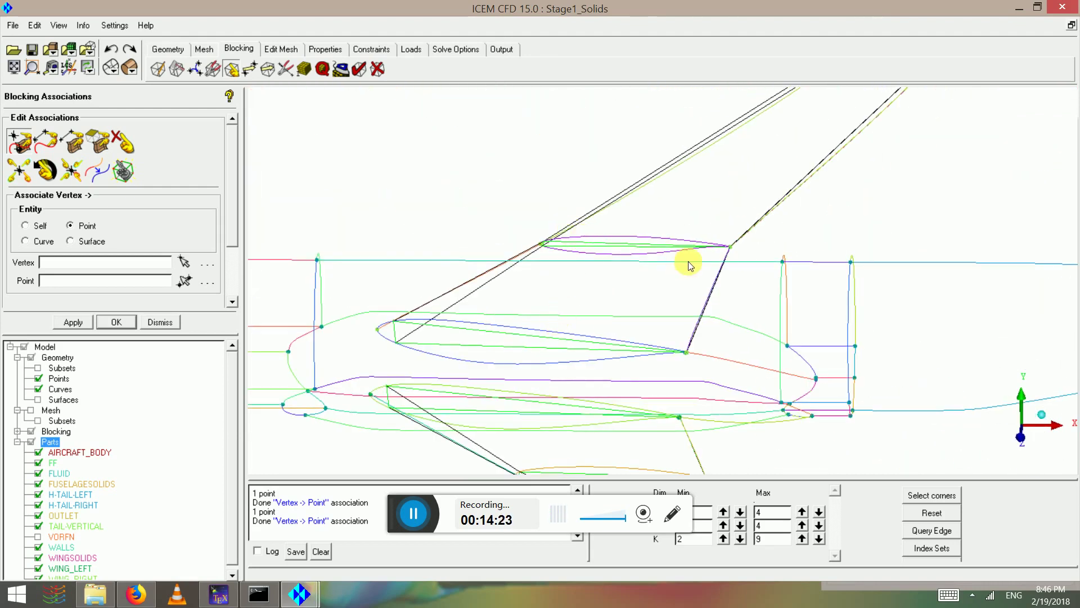
pyautogui.moveTo(825, 225); pyautogui.dragTo(3, 195, button='middle')
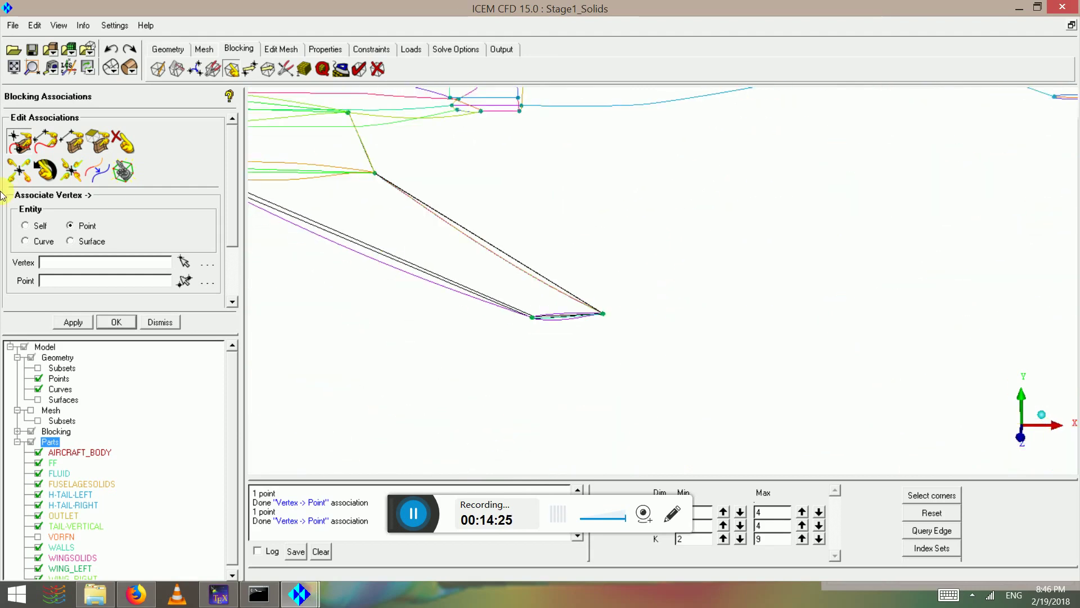
pyautogui.click(38, 400)
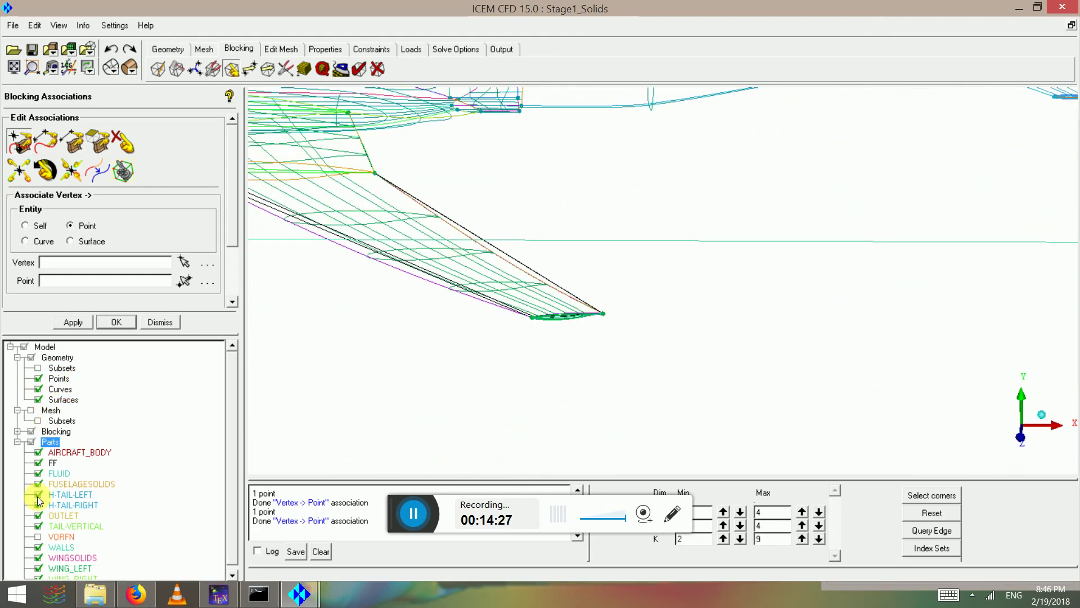
pyautogui.click(39, 464)
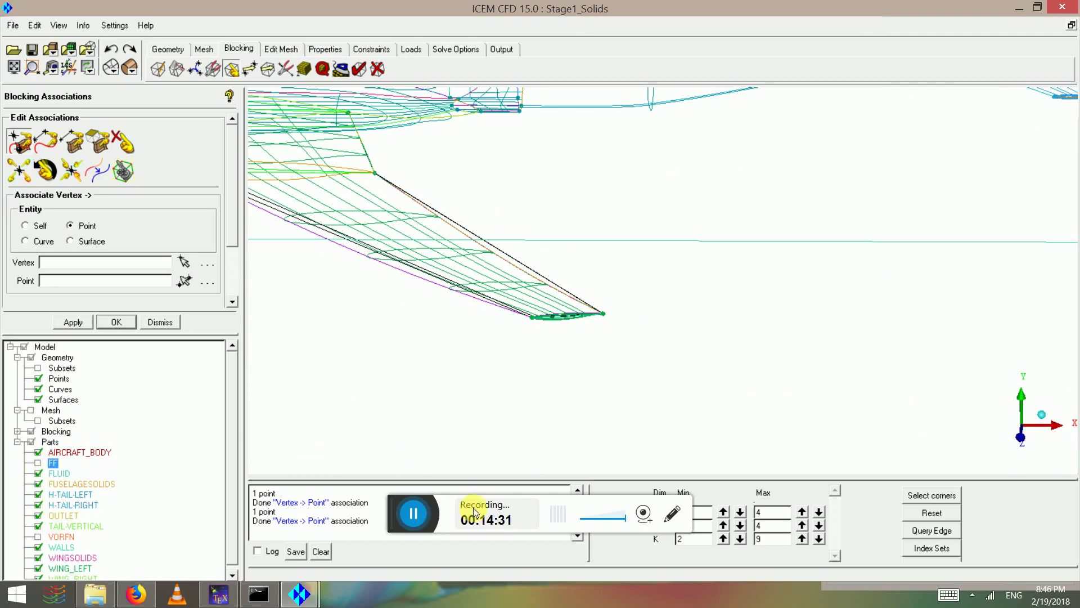
pyautogui.scroll(1, 360, 416)
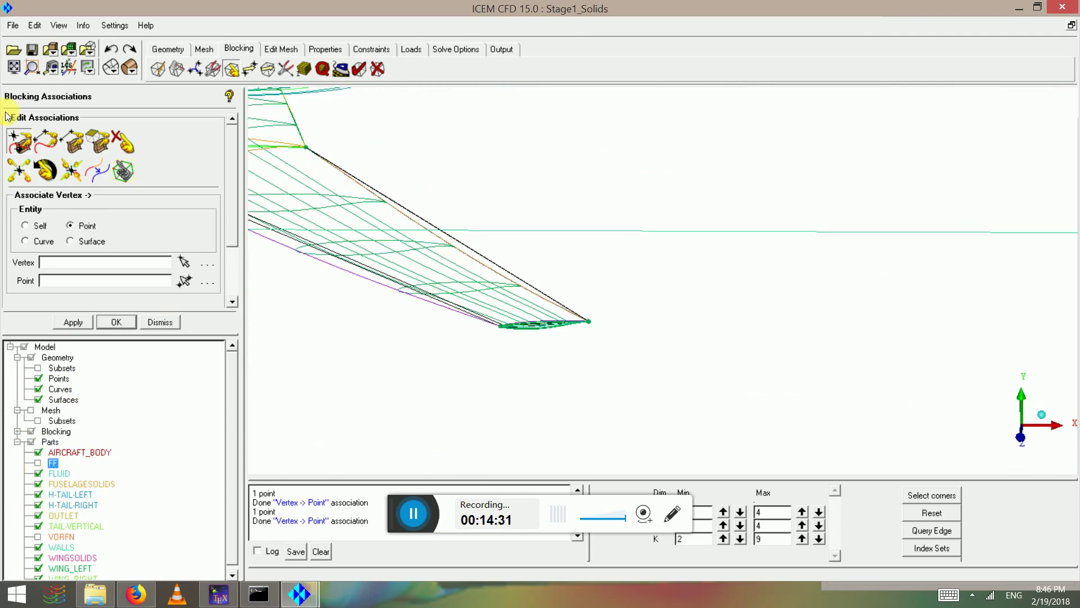
pyautogui.click(38, 546)
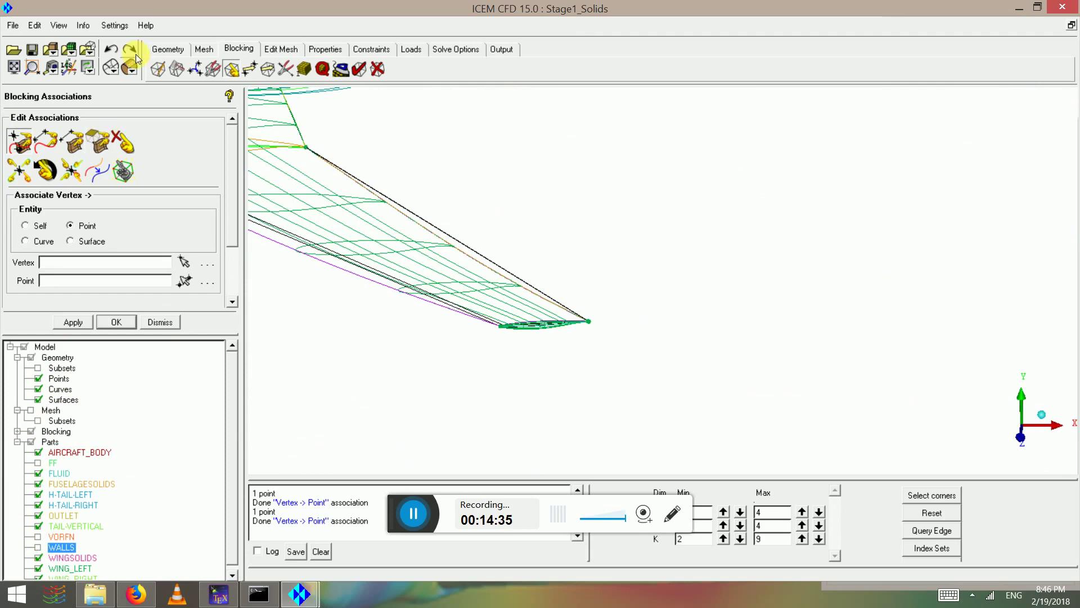
pyautogui.click(129, 69)
# Step: Inspect the shaded surface at the wing tip, and hide the surfaces again
pyautogui.moveTo(639, 499)
pyautogui.mouseDown(button='right')
pyautogui.moveTo(599, 390)
pyautogui.moveTo(558, 387)
pyautogui.moveTo(557, 140)
pyautogui.moveTo(598, 279)
pyautogui.moveTo(820, 248)
pyautogui.moveTo(541, 297)
pyautogui.moveTo(508, 278)
pyautogui.moveTo(501, 289)
pyautogui.moveTo(591, 340)
pyautogui.mouseUp(button='right')
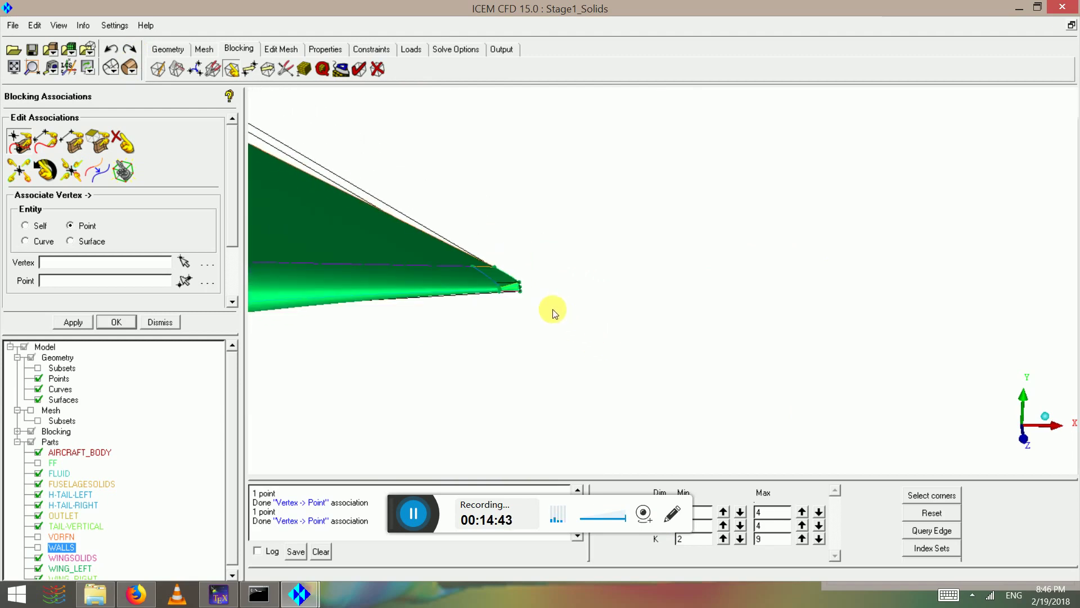
pyautogui.moveTo(598, 430)
pyautogui.mouseDown(button='right')
pyautogui.moveTo(558, 326)
pyautogui.moveTo(425, 332)
pyautogui.mouseUp(button='right')
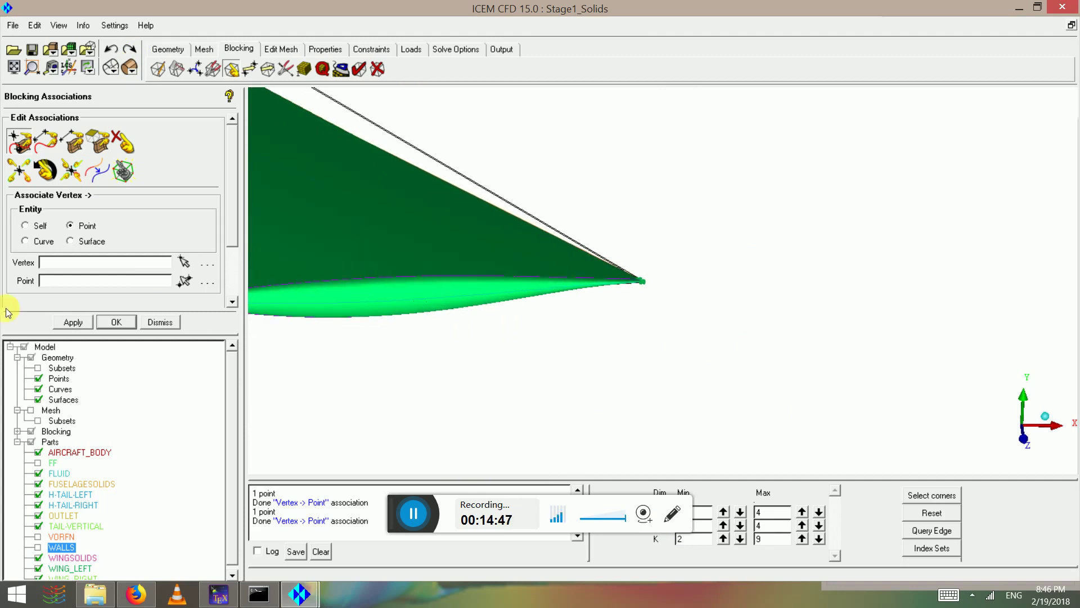
pyautogui.click(38, 400)
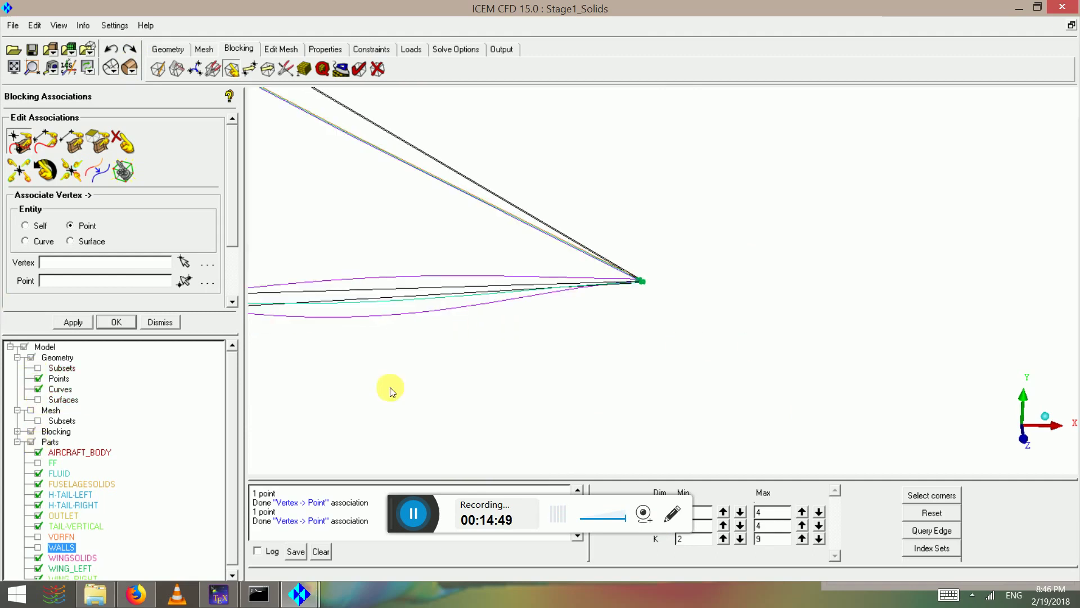
# Step: Move the two leading-edge block vertices at the wing tip outboard, keeping X and Y fixed and Z free
pyautogui.moveTo(407, 398); pyautogui.dragTo(672, 258)
pyautogui.scroll(5, 673, 258)
pyautogui.moveTo(673, 259); pyautogui.dragTo(719, 342, button='middle')
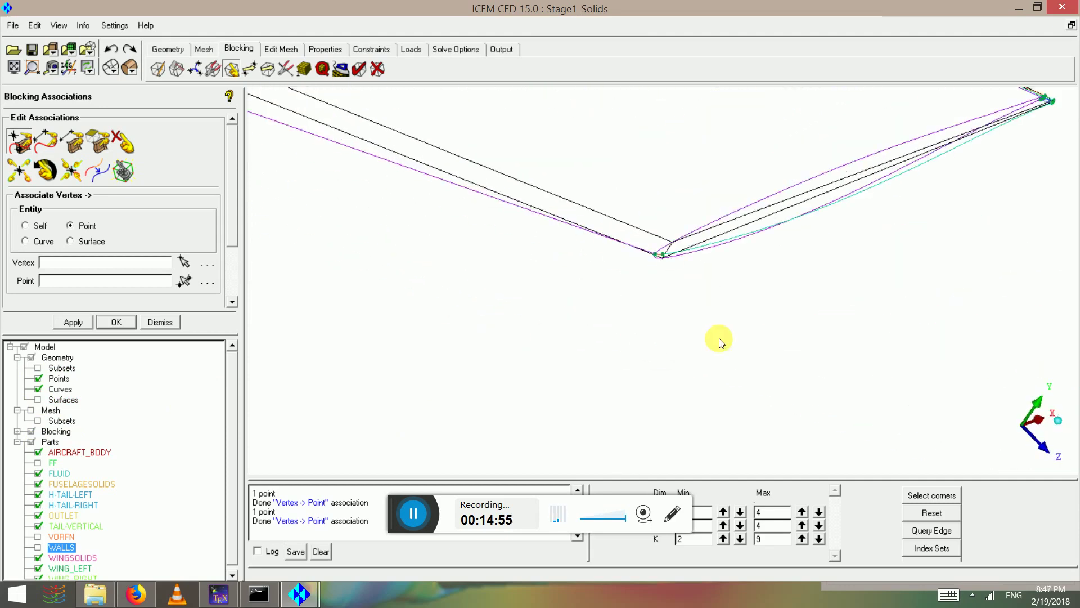
pyautogui.scroll(5, 653, 270)
pyautogui.moveTo(653, 270); pyautogui.dragTo(653, 362, button='middle')
pyautogui.scroll(2, 338, 158)
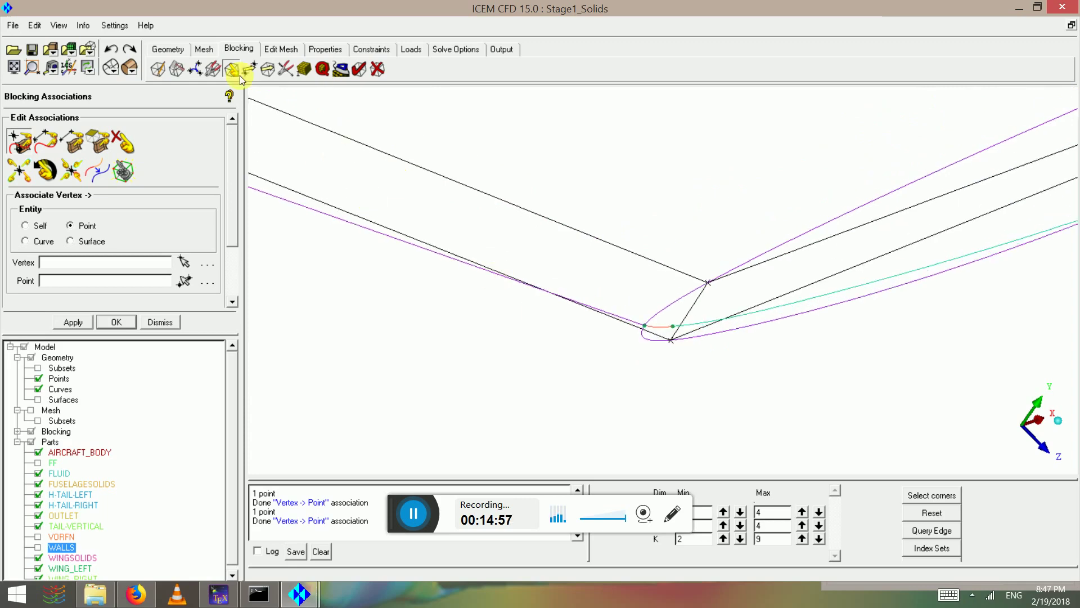
pyautogui.click(254, 69)
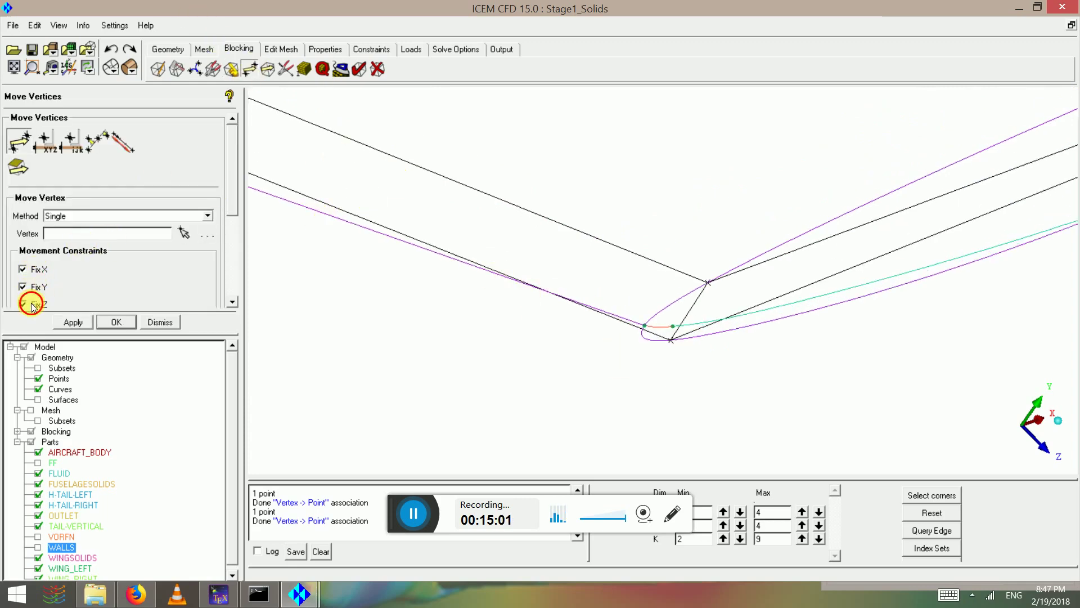
pyautogui.click(184, 233)
pyautogui.moveTo(708, 281); pyautogui.dragTo(715, 397)
pyautogui.scroll(-8, 709, 380)
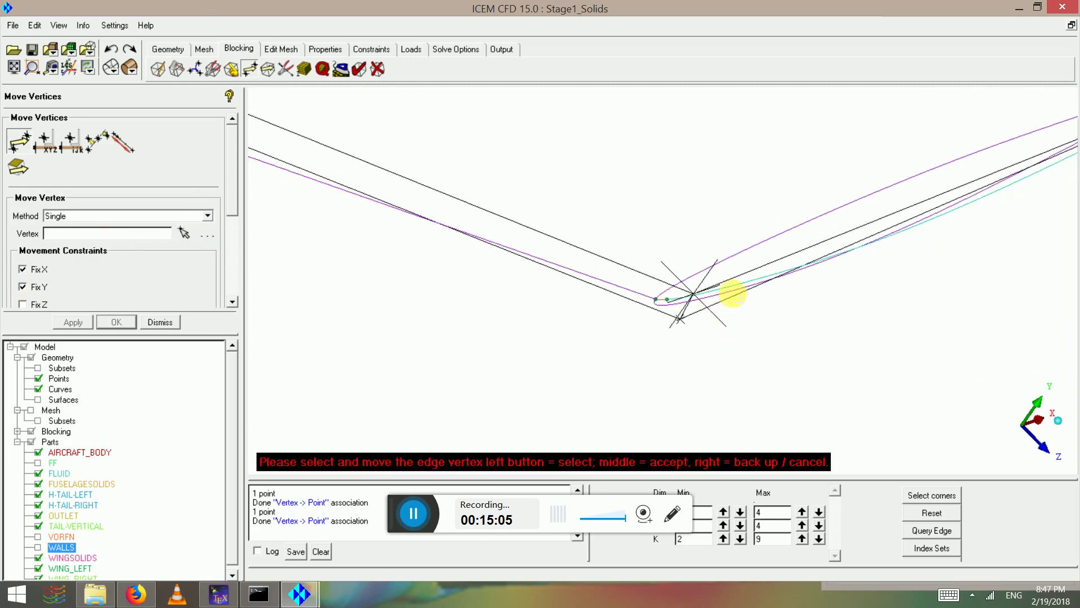
pyautogui.middleClick(769, 250)
# Step: Move the two leading-edge block vertices at the opposite wing tip outboard along Z, keeping X and Y fixed
pyautogui.scroll(-2, 731, 256)
pyautogui.scroll(-7, 296, 157)
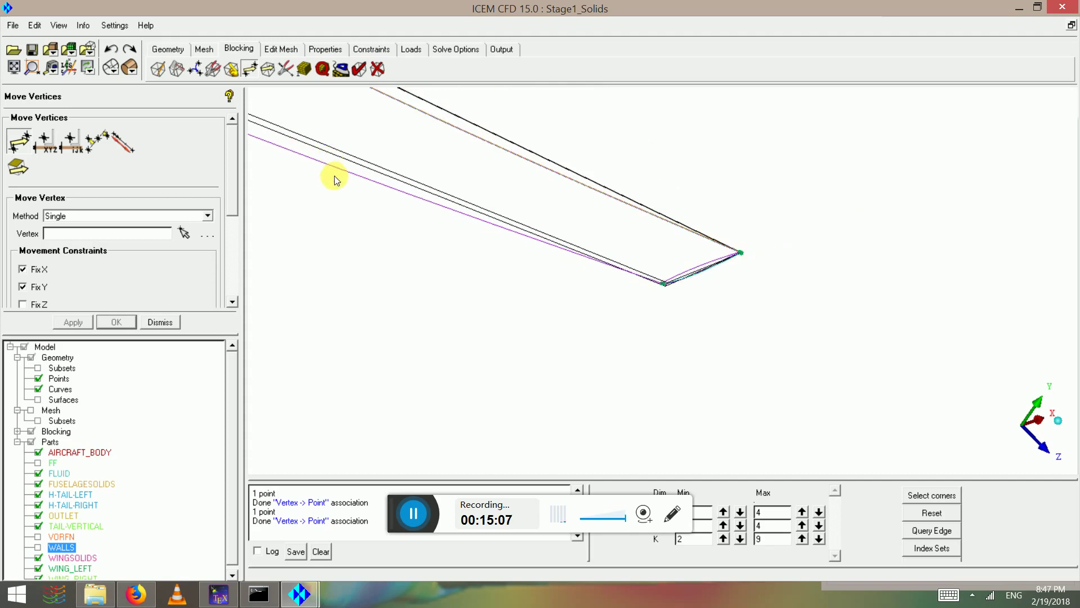
pyautogui.scroll(-3, 328, 168)
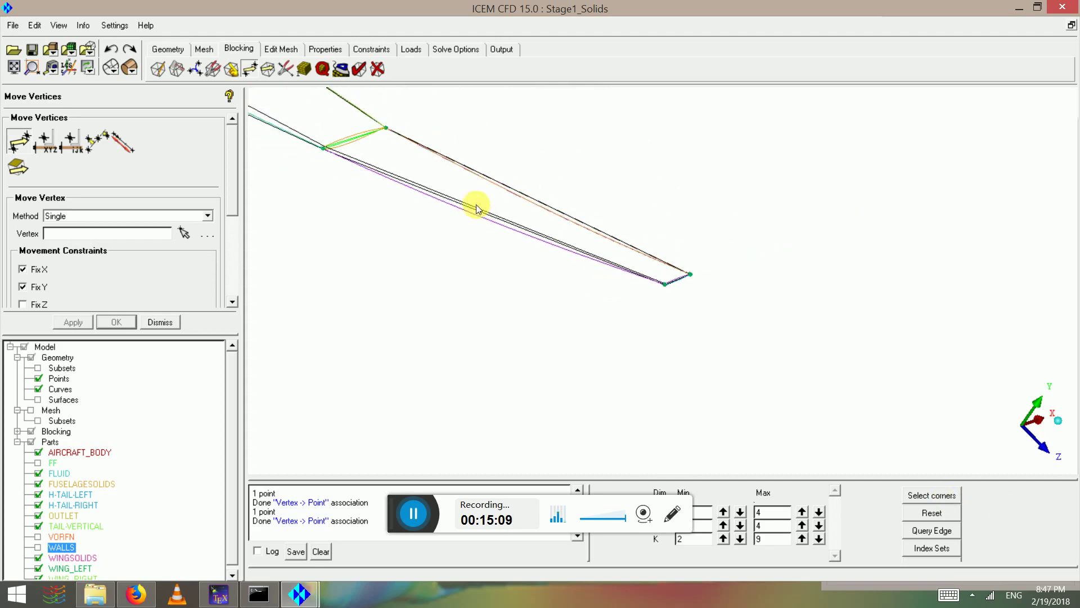
pyautogui.moveTo(477, 210); pyautogui.dragTo(543, 212)
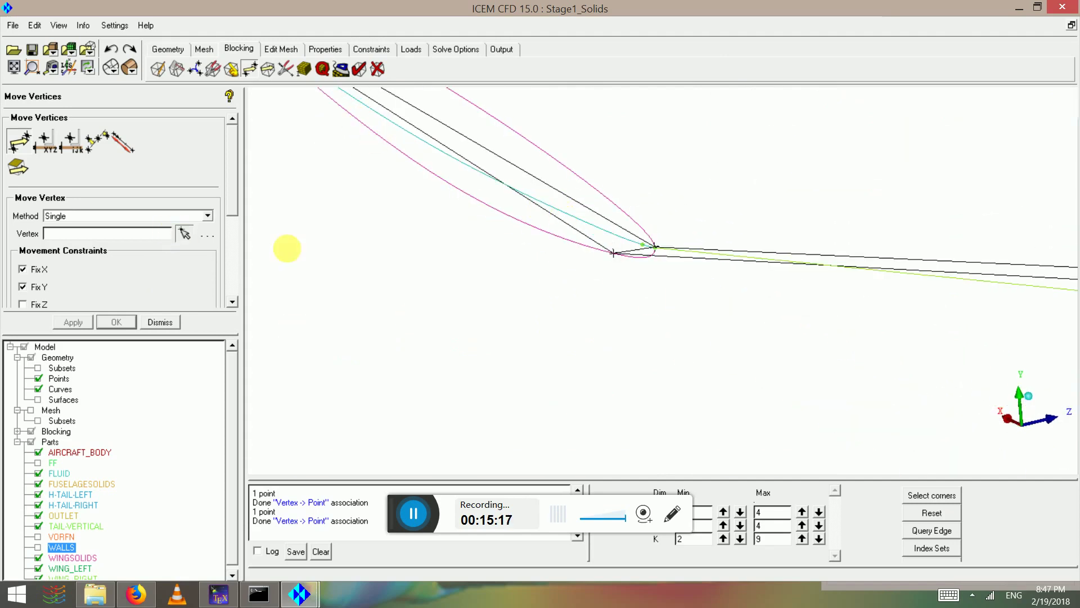
pyautogui.scroll(2, 646, 205)
pyautogui.moveTo(651, 229); pyautogui.dragTo(506, 265)
pyautogui.moveTo(578, 277); pyautogui.dragTo(278, 292)
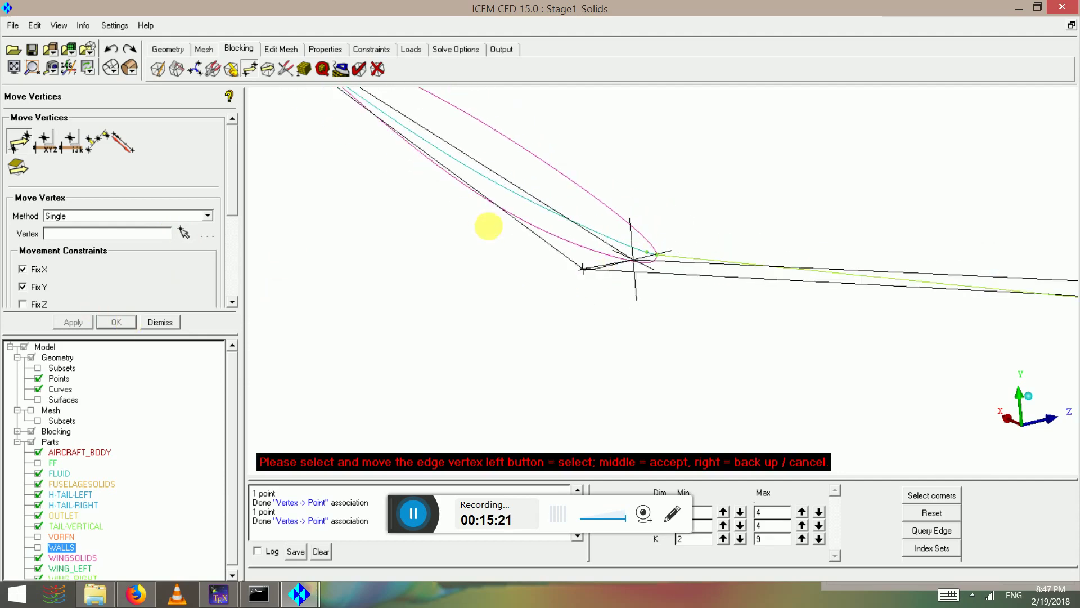
pyautogui.press('F9')
# Step: Examine how the block edges follow the wing curves from one wing tip across the fuselage to the other tip
pyautogui.scroll(-3, 557, 262)
pyautogui.scroll(-2, 732, 302)
pyautogui.moveTo(552, 228); pyautogui.dragTo(604, 254)
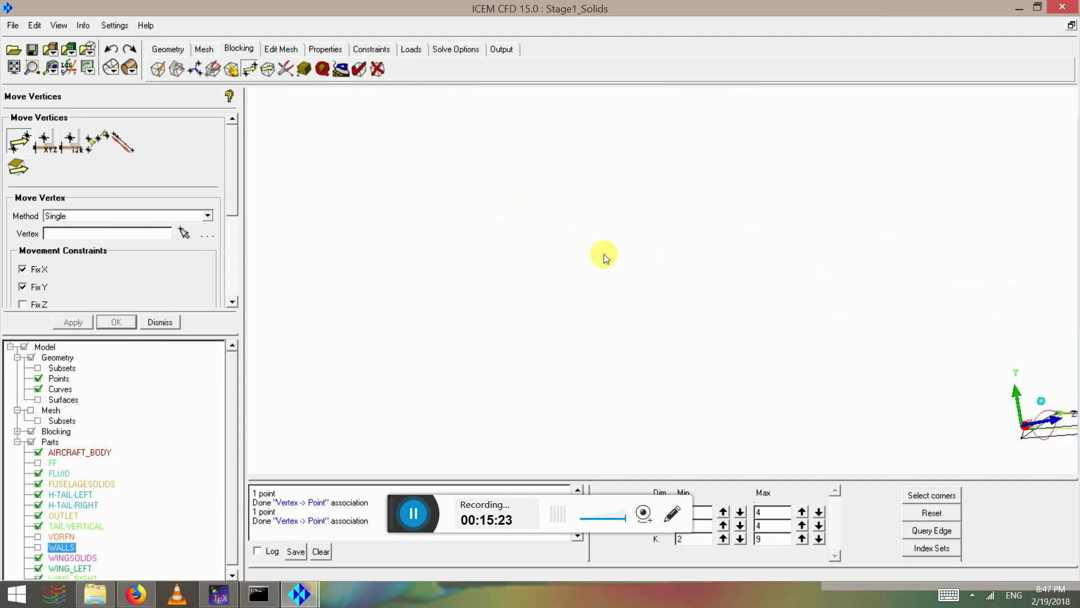
pyautogui.scroll(-3, 824, 332)
pyautogui.moveTo(824, 332); pyautogui.dragTo(253, 166, button='middle')
pyautogui.scroll(-3, 774, 212)
pyautogui.scroll(-1, 954, 208)
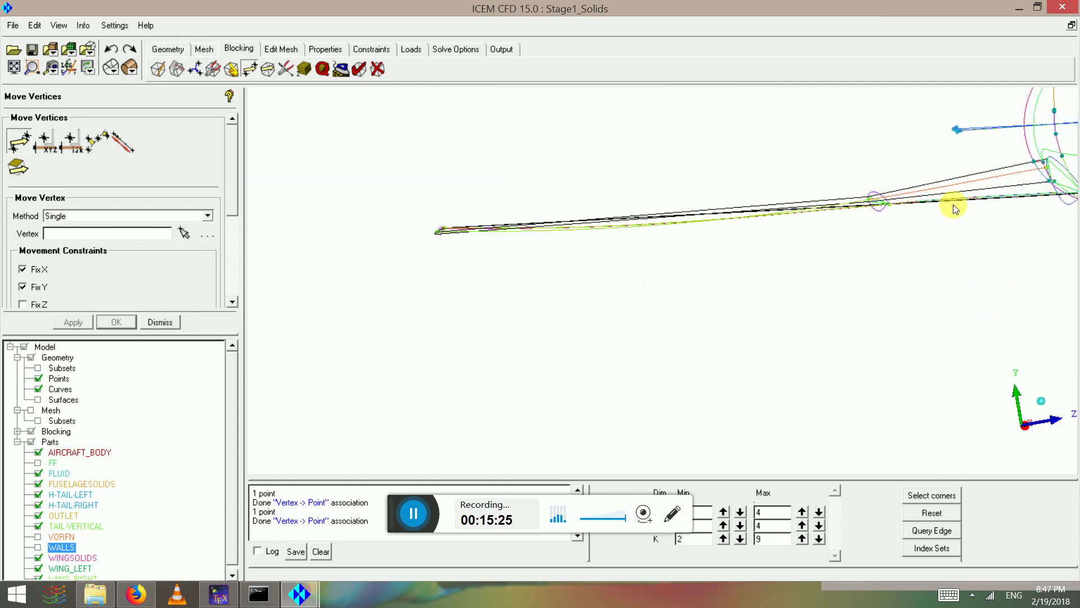
pyautogui.moveTo(955, 209); pyautogui.dragTo(253, 197, button='middle')
pyautogui.scroll(-2, 524, 167)
pyautogui.moveTo(524, 167); pyautogui.dragTo(394, 298)
pyautogui.scroll(3, 993, 279)
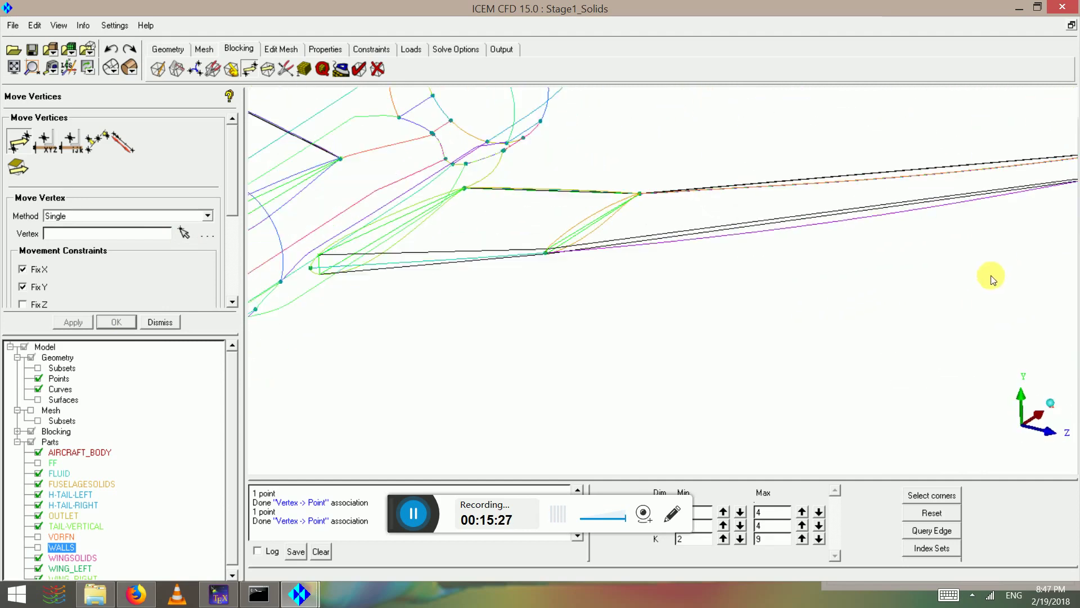
pyautogui.moveTo(993, 279); pyautogui.dragTo(492, 286, button='middle')
pyautogui.scroll(5, 492, 275)
pyautogui.scroll(1, 786, 372)
pyautogui.moveTo(549, 347); pyautogui.dragTo(441, 196, button='middle')
pyautogui.scroll(2, 784, 369)
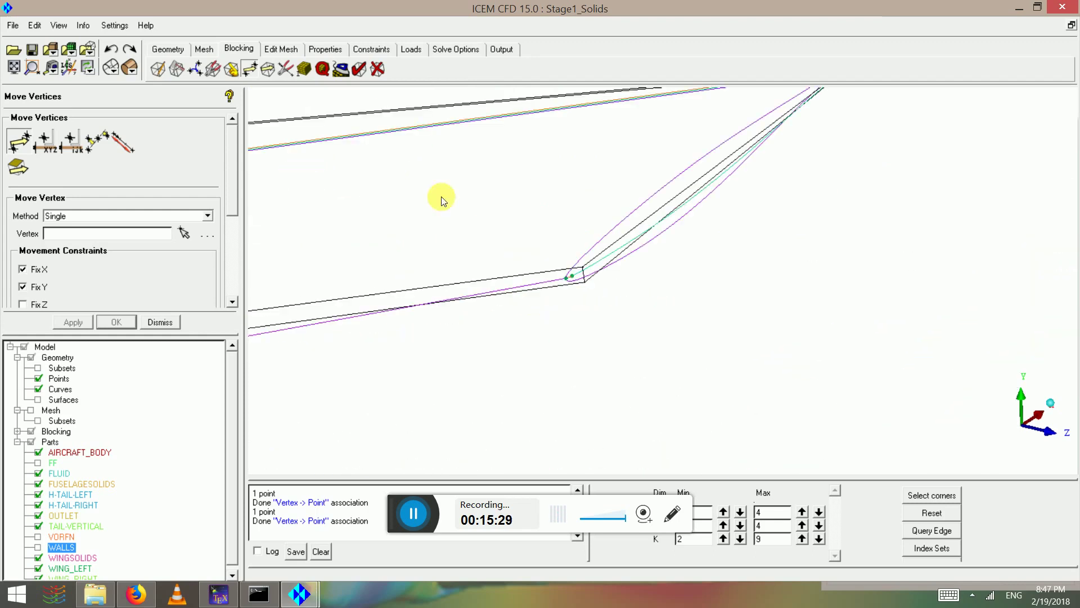
# Step: Expand the Blocking branch of the model tree and look through the display options for Edges
pyautogui.click(18, 431)
pyautogui.rightClick(63, 463)
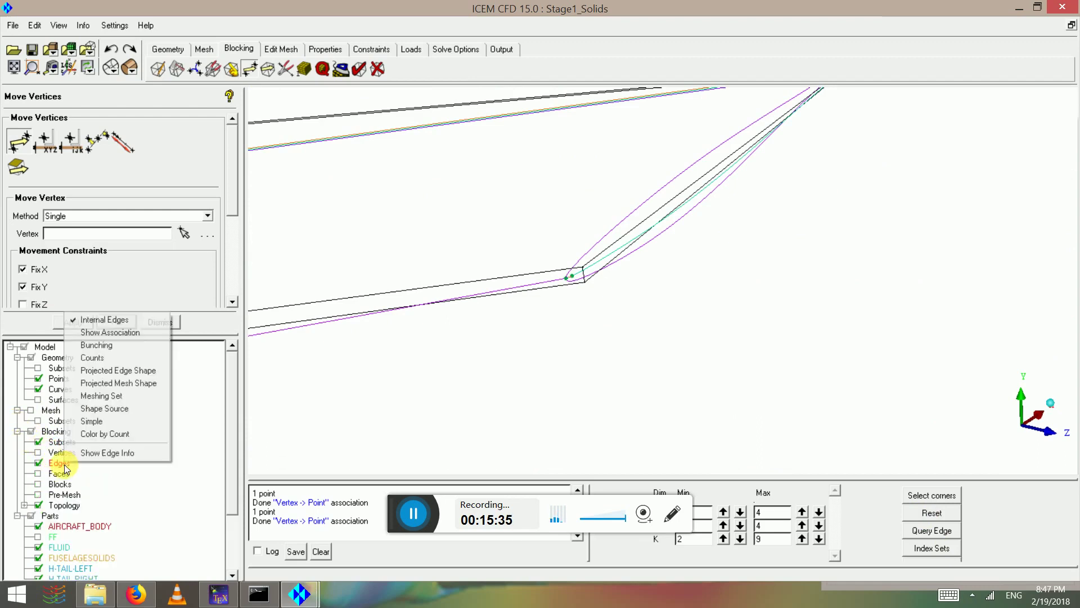
pyautogui.click(338, 386)
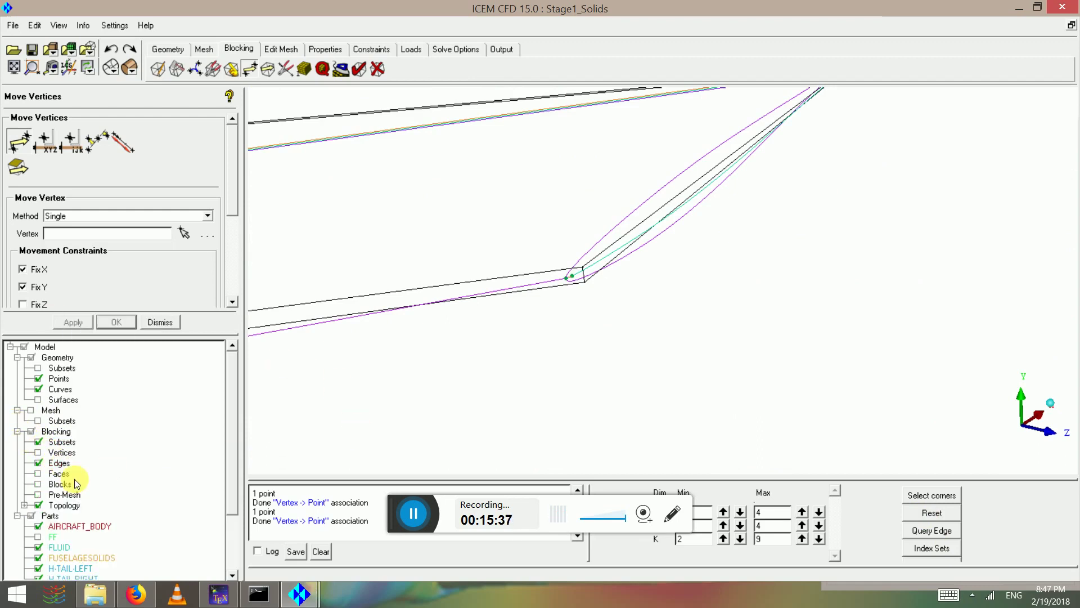
pyautogui.scroll(-5, 610, 341)
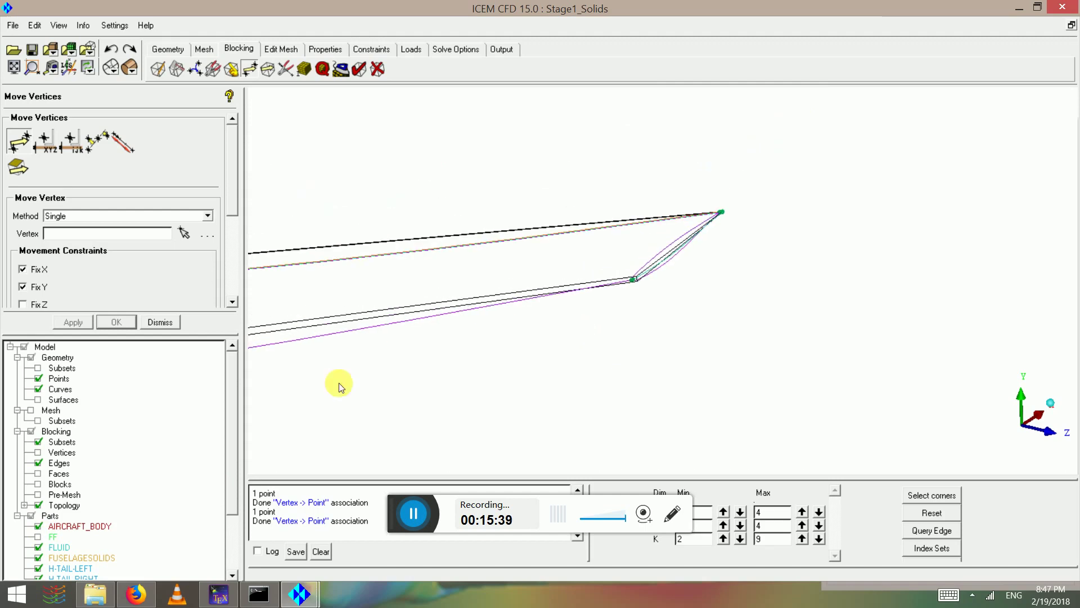
pyautogui.rightClick(63, 463)
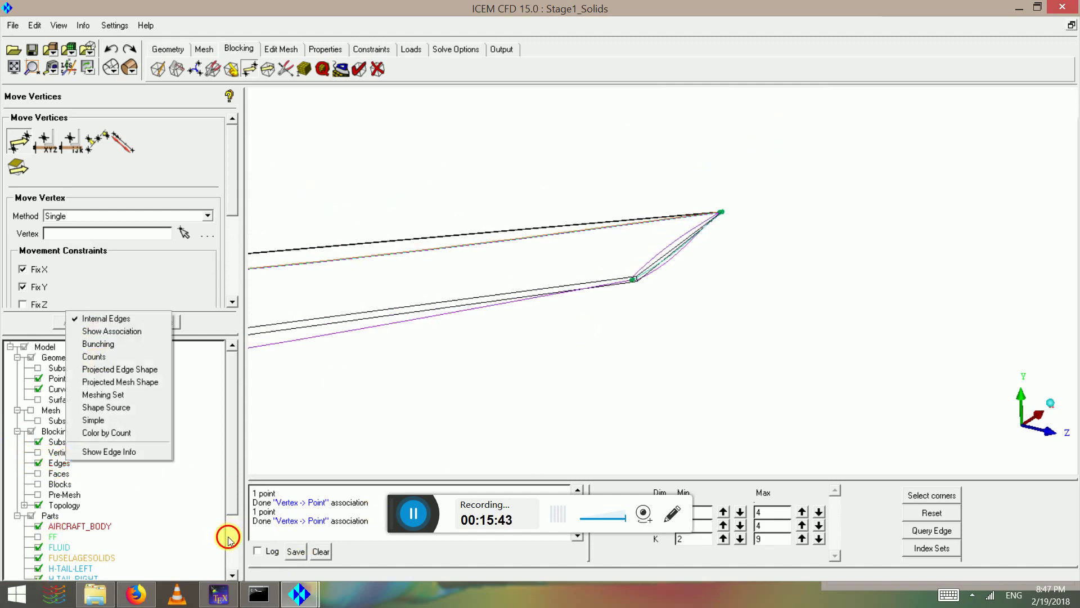
pyautogui.scroll(-3, 228, 539)
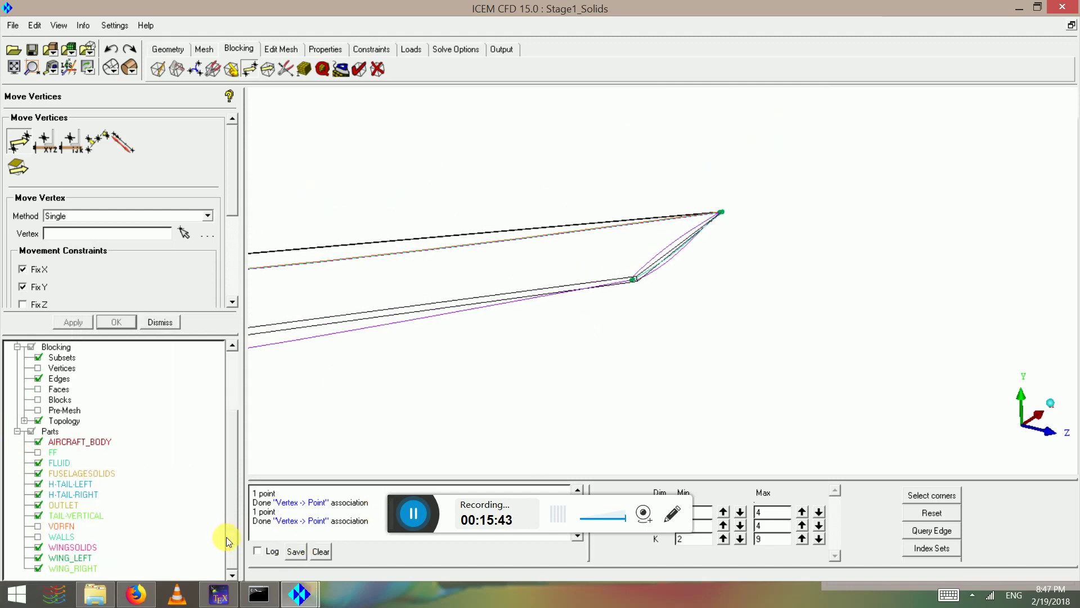
# Step: Show all geometry parts and reset the blocking index range so the complete block structure is displayed
pyautogui.click(31, 433)
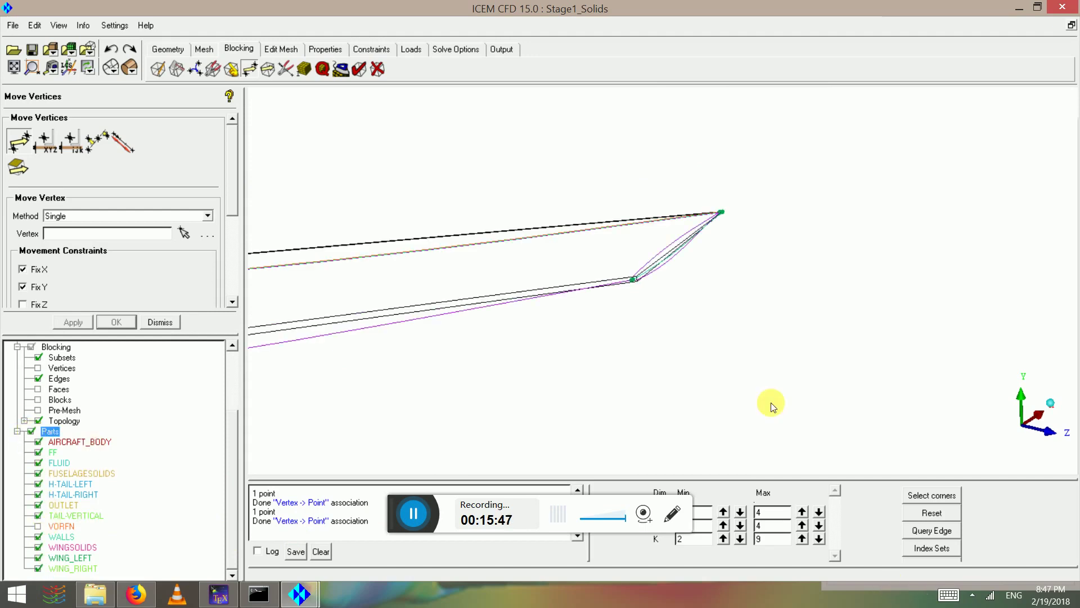
pyautogui.scroll(-6, 687, 302)
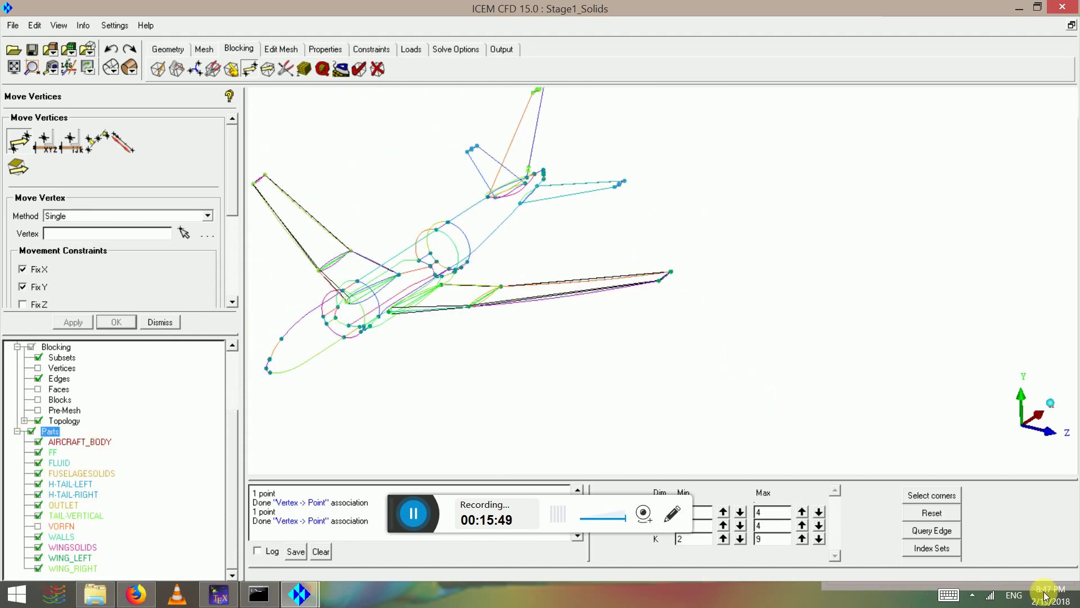
pyautogui.click(943, 512)
pyautogui.scroll(6, 631, 292)
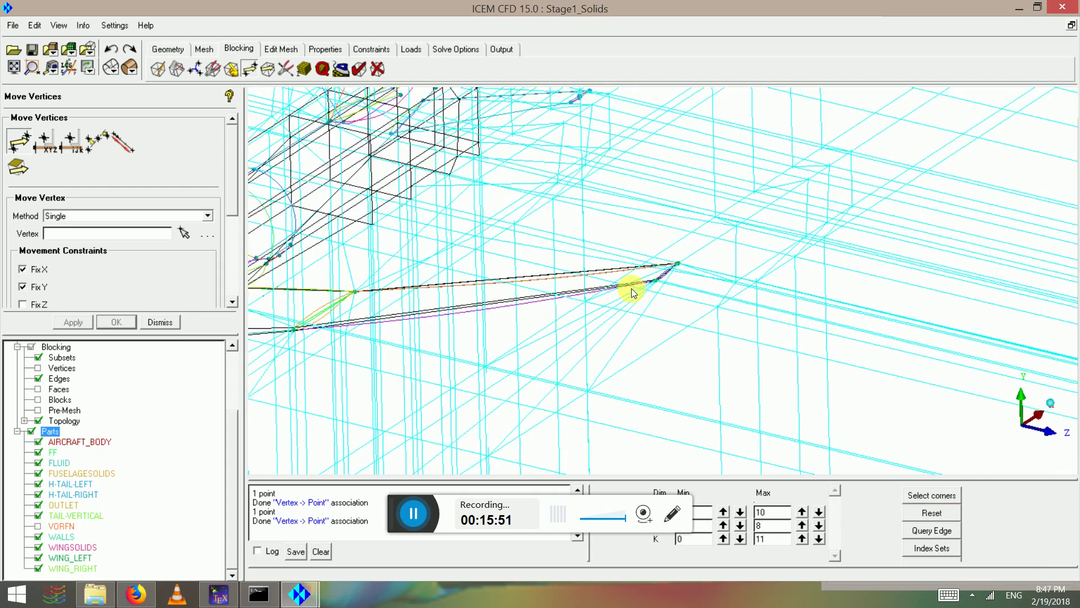
pyautogui.scroll(5, 653, 289)
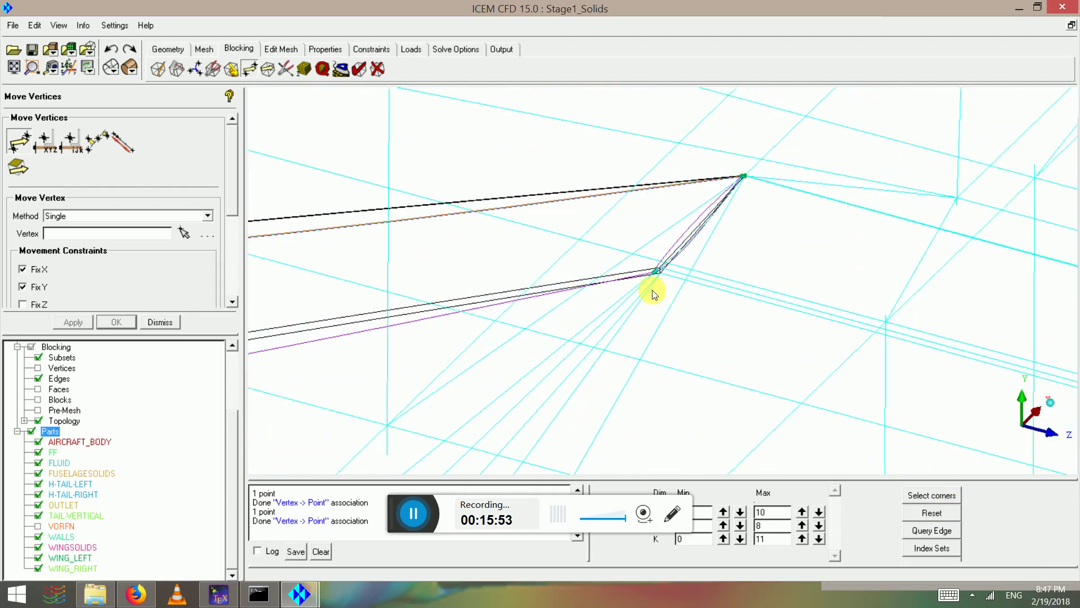
# Step: Load the saved index set running from 2 2 2 to 8 6 9 to limit the displayed blocks
pyautogui.click(929, 549)
pyautogui.click(923, 482)
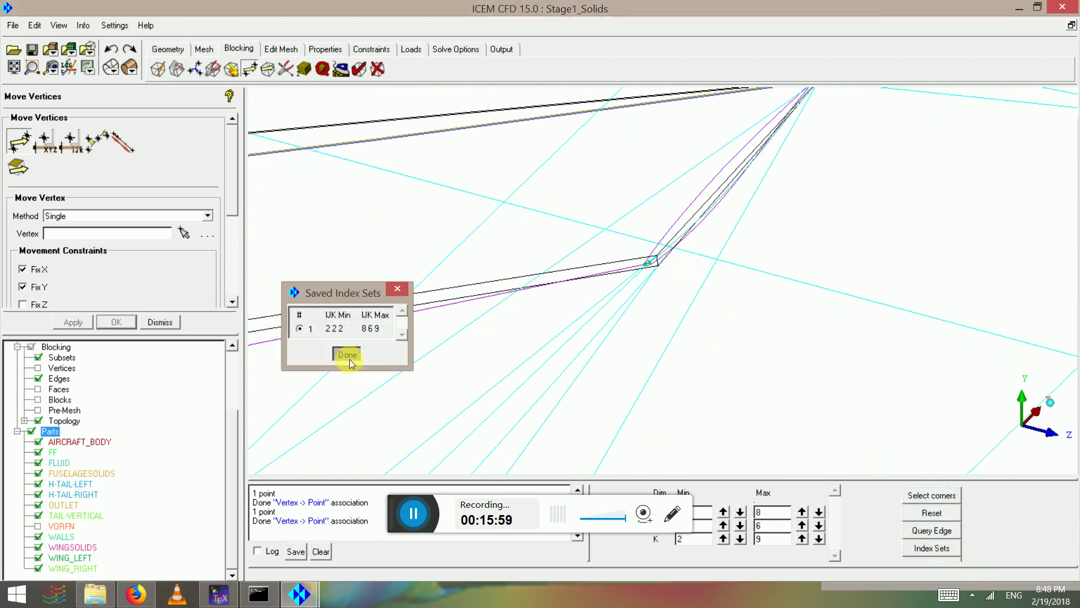
pyautogui.click(348, 359)
pyautogui.scroll(-5, 705, 393)
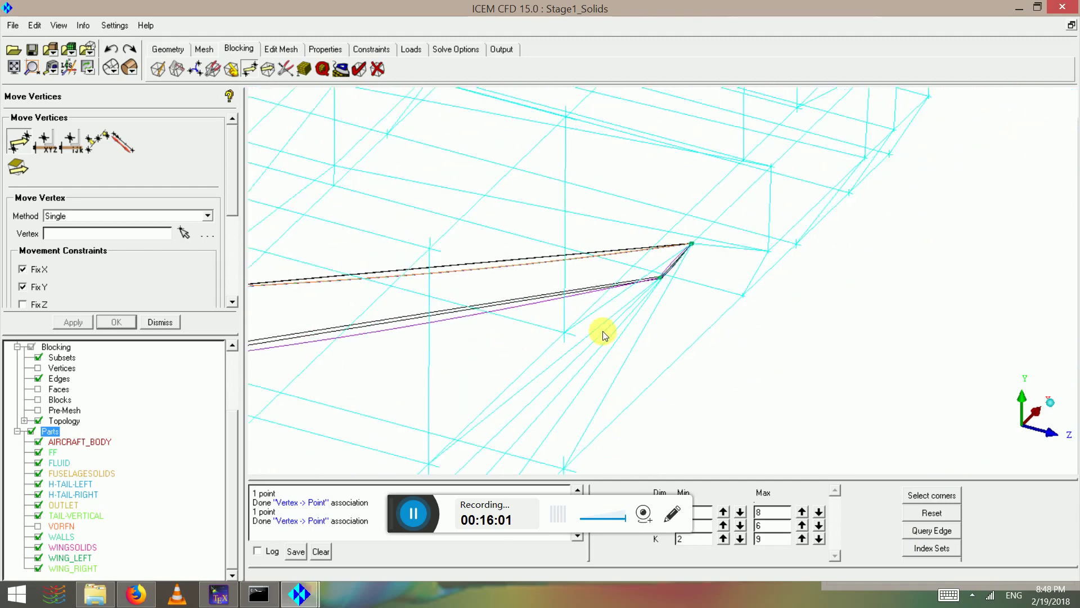
pyautogui.scroll(-5, 718, 304)
pyautogui.scroll(-1, 626, 324)
pyautogui.moveTo(626, 324); pyautogui.dragTo(531, 271)
# Step: Step through the J index layers of the blocking and set the J maximum to 5
pyautogui.click(725, 526)
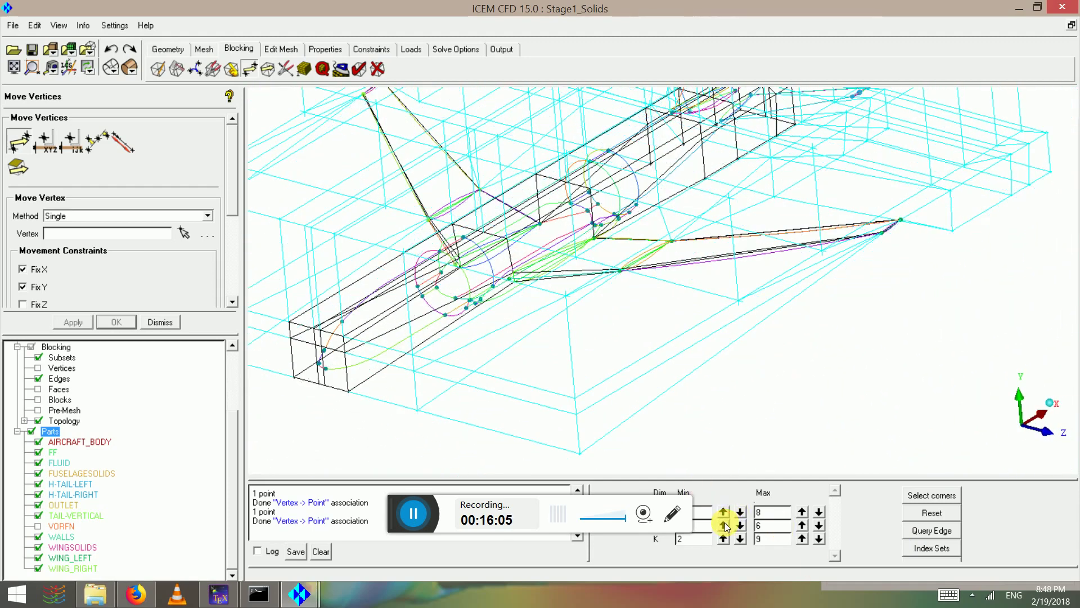
pyautogui.click(726, 526)
pyautogui.click(726, 526)
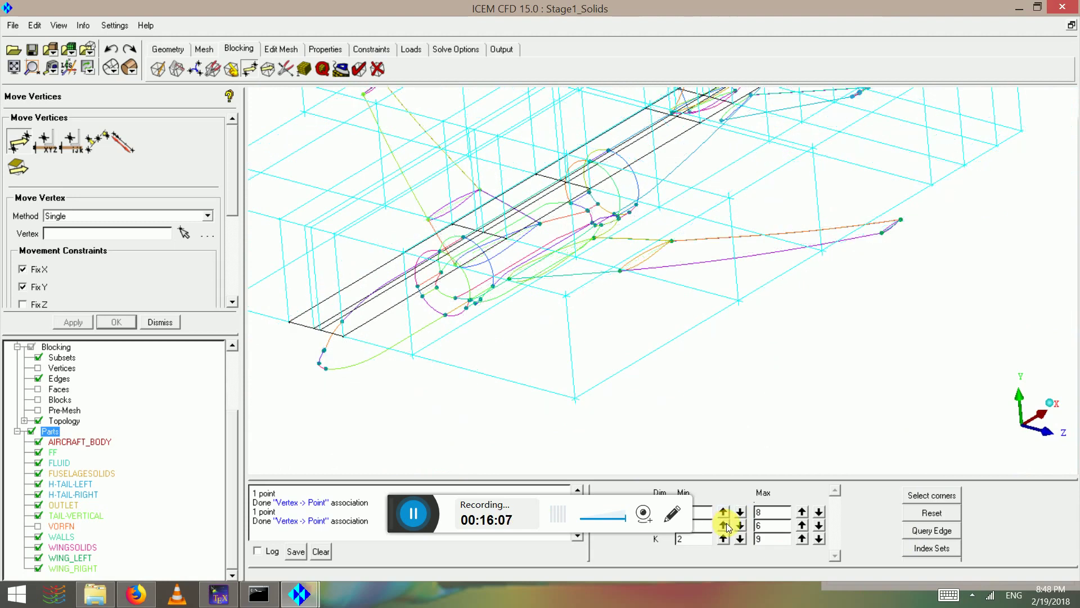
pyautogui.click(802, 525)
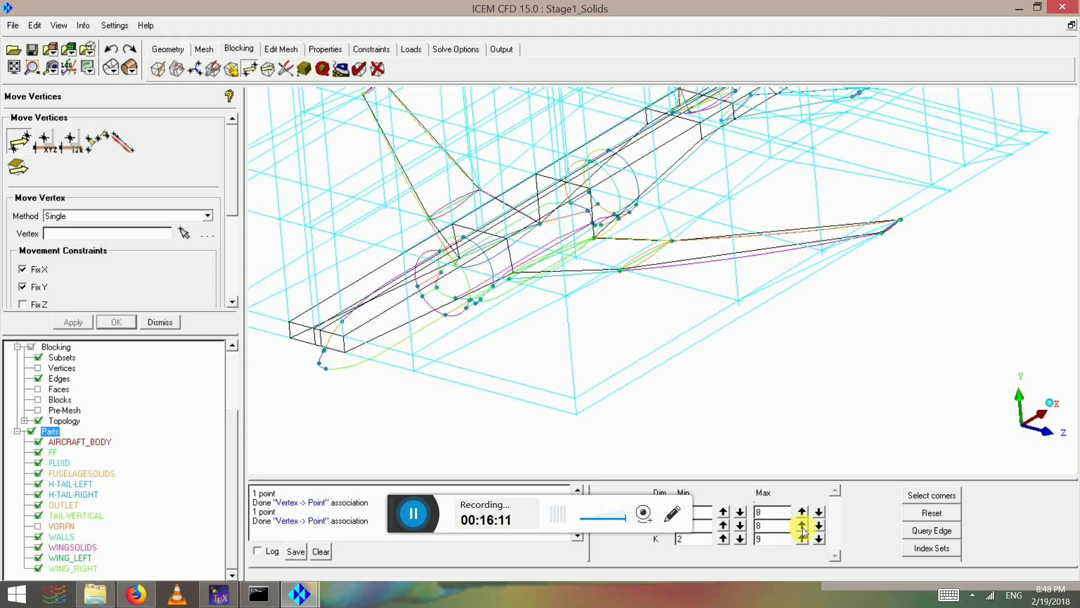
pyautogui.click(819, 526)
pyautogui.click(820, 526)
pyautogui.click(821, 527)
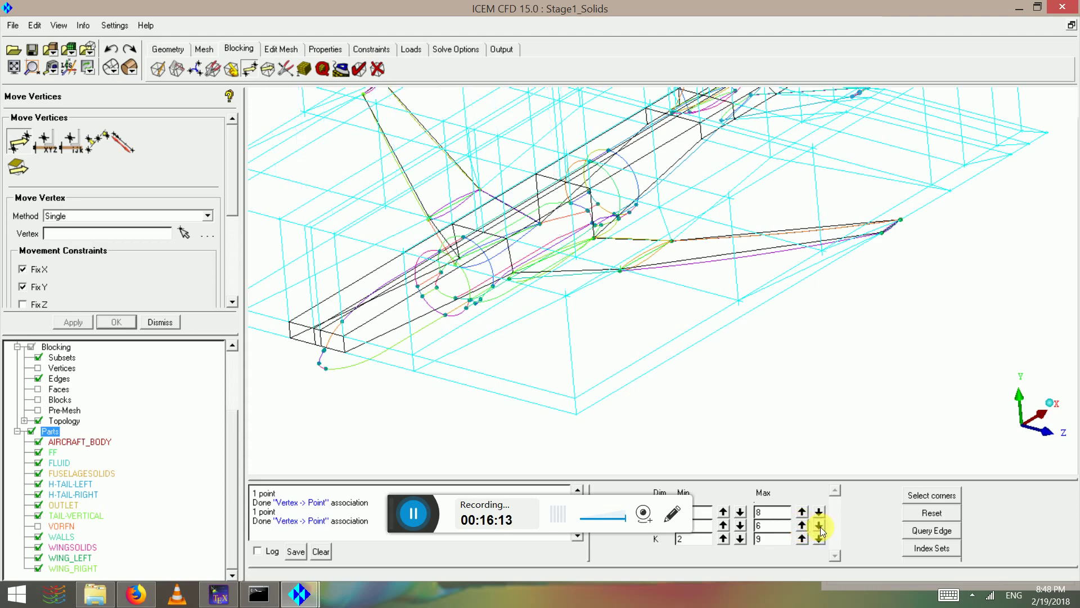
pyautogui.click(724, 525)
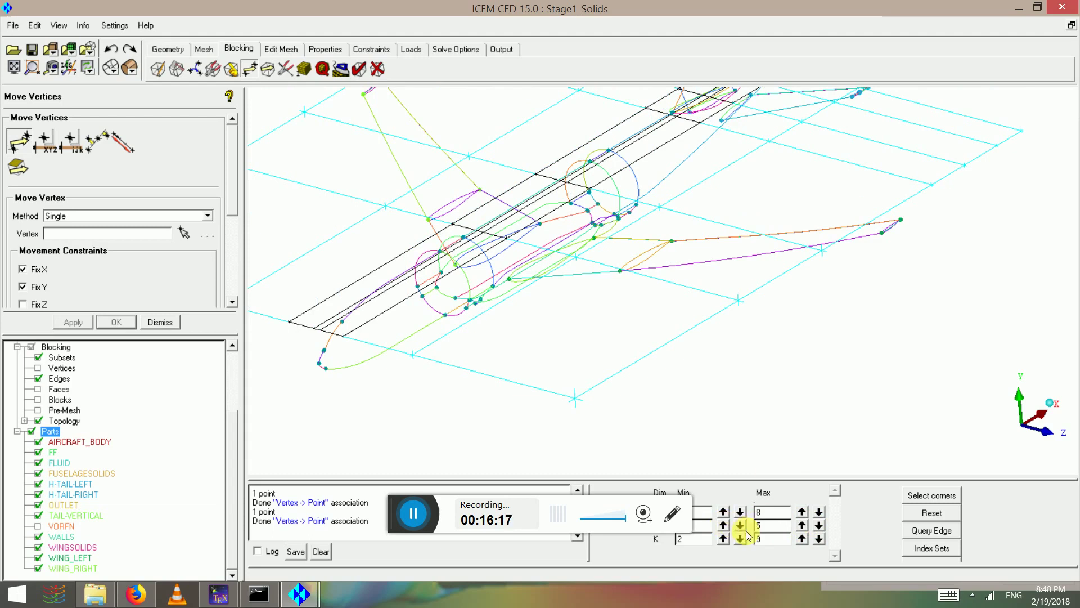
pyautogui.click(742, 526)
pyautogui.click(742, 514)
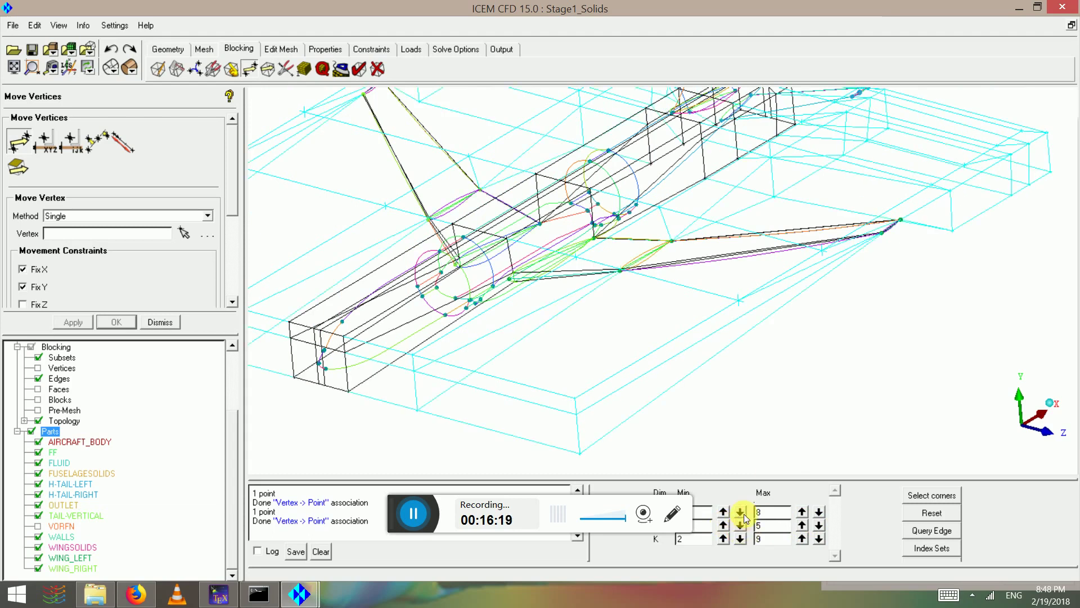
# Step: Narrow the displayed blocks to the wing by raising the I minimum and setting the I and J maximums to 4
pyautogui.scroll(3, 903, 279)
pyautogui.moveTo(886, 281); pyautogui.dragTo(636, 325, button='middle')
pyautogui.scroll(2, 830, 285)
pyautogui.moveTo(831, 286); pyautogui.dragTo(571, 346, button='middle')
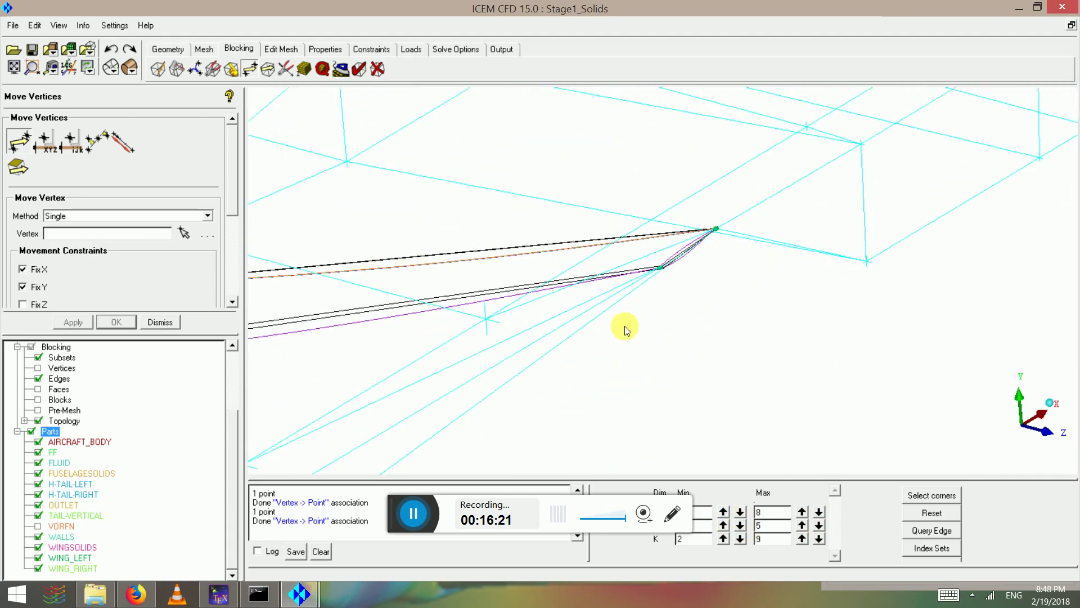
pyautogui.scroll(5, 626, 328)
pyautogui.moveTo(646, 264); pyautogui.dragTo(636, 325, button='middle')
pyautogui.scroll(2, 636, 329)
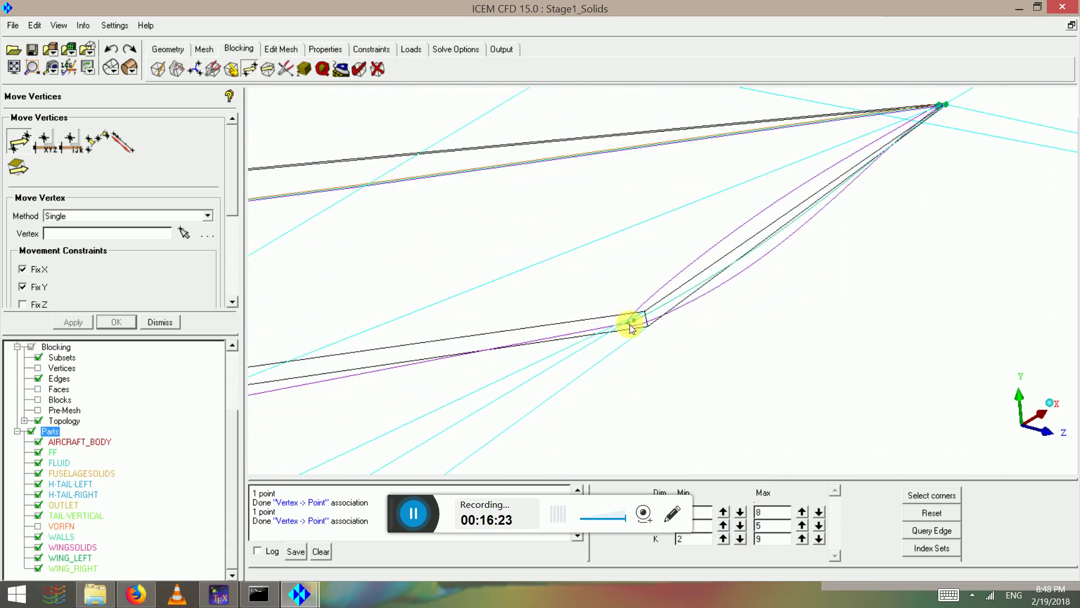
pyautogui.click(723, 511)
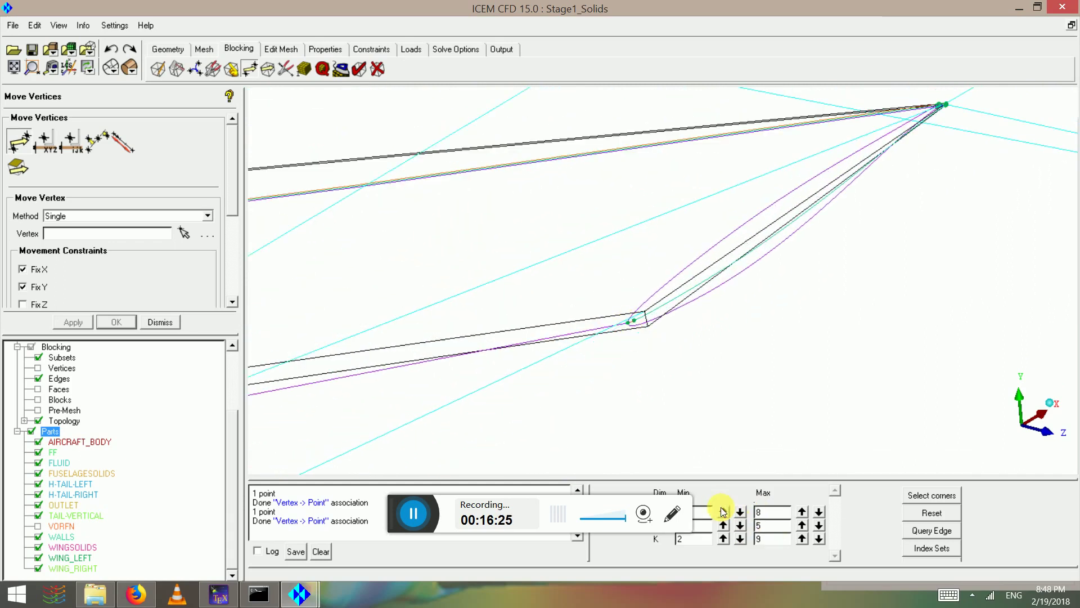
pyautogui.click(819, 512)
pyautogui.click(818, 513)
pyautogui.click(818, 513)
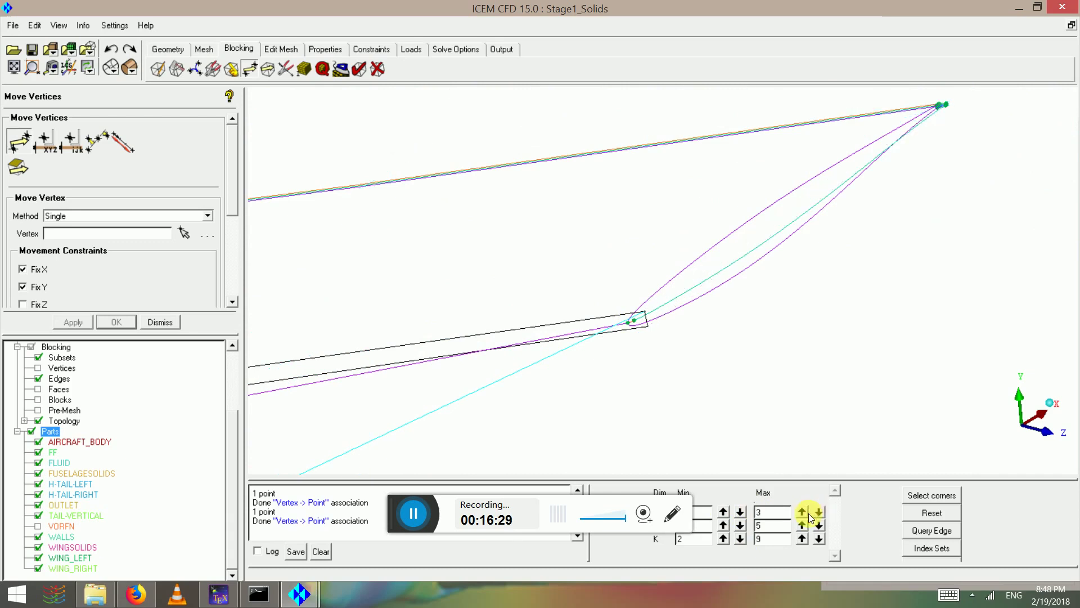
pyautogui.click(802, 511)
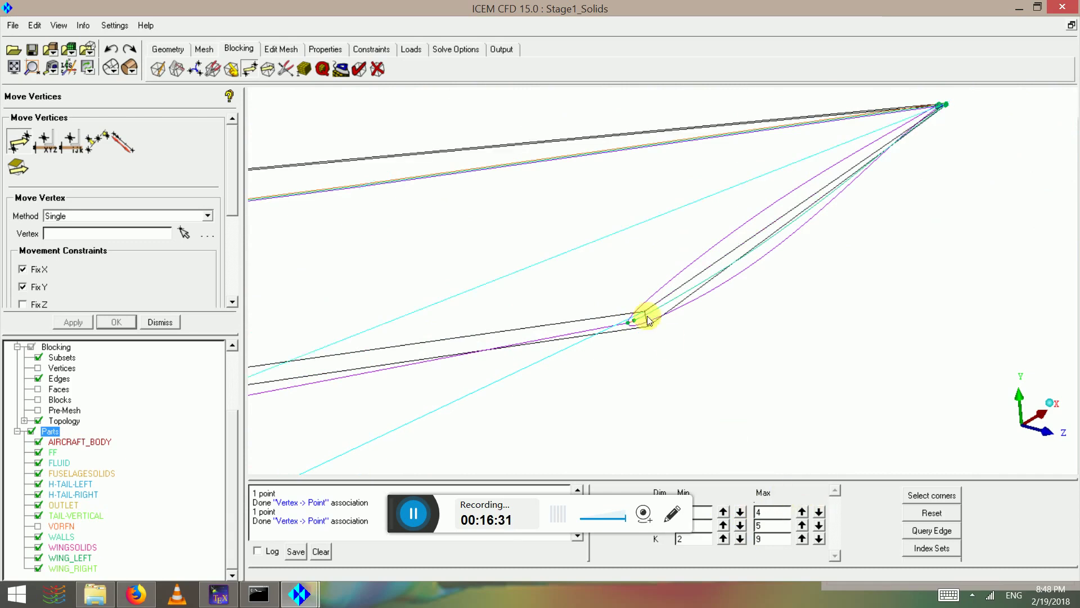
pyautogui.scroll(-5, 680, 387)
pyautogui.click(819, 527)
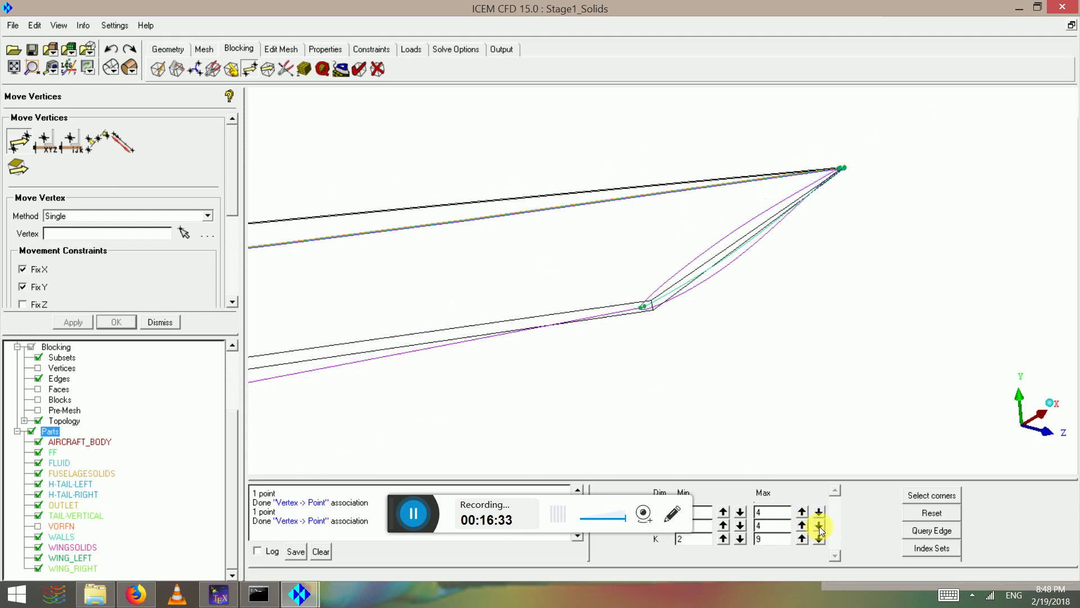
# Step: Split the visible wing blocks just inboard of the +Z wing tip, at about 0.996 along the leading-edge block edge
pyautogui.scroll(-5, 623, 260)
pyautogui.scroll(-3, 605, 254)
pyautogui.moveTo(428, 264); pyautogui.dragTo(735, 316, button='middle')
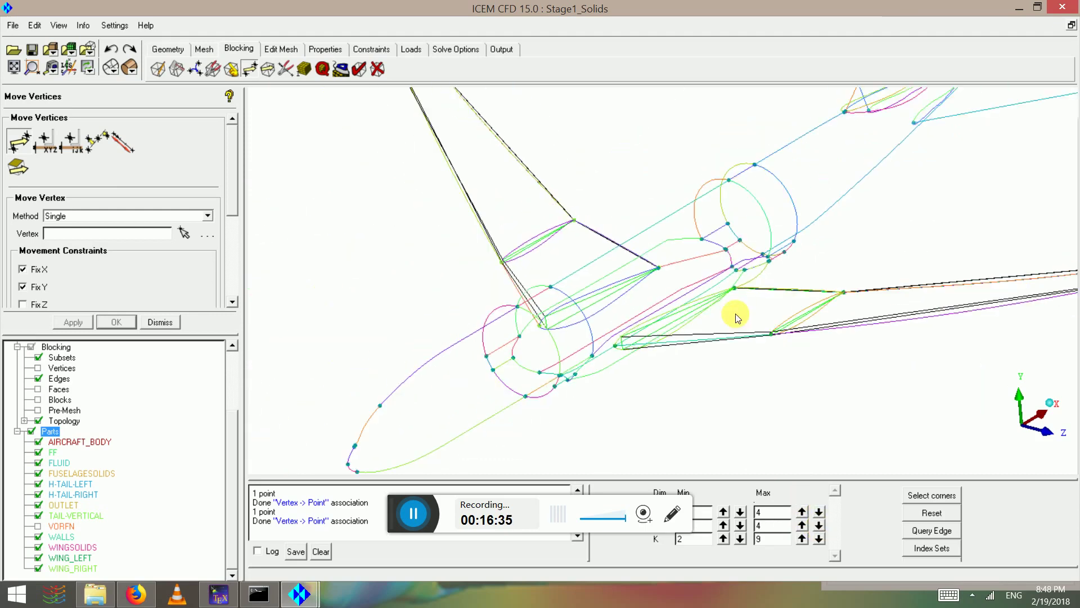
pyautogui.scroll(-3, 735, 316)
pyautogui.moveTo(736, 315); pyautogui.dragTo(791, 368)
pyautogui.moveTo(791, 368); pyautogui.dragTo(433, 231, button='middle')
pyautogui.scroll(4, 429, 229)
pyautogui.moveTo(429, 231); pyautogui.dragTo(2, 194)
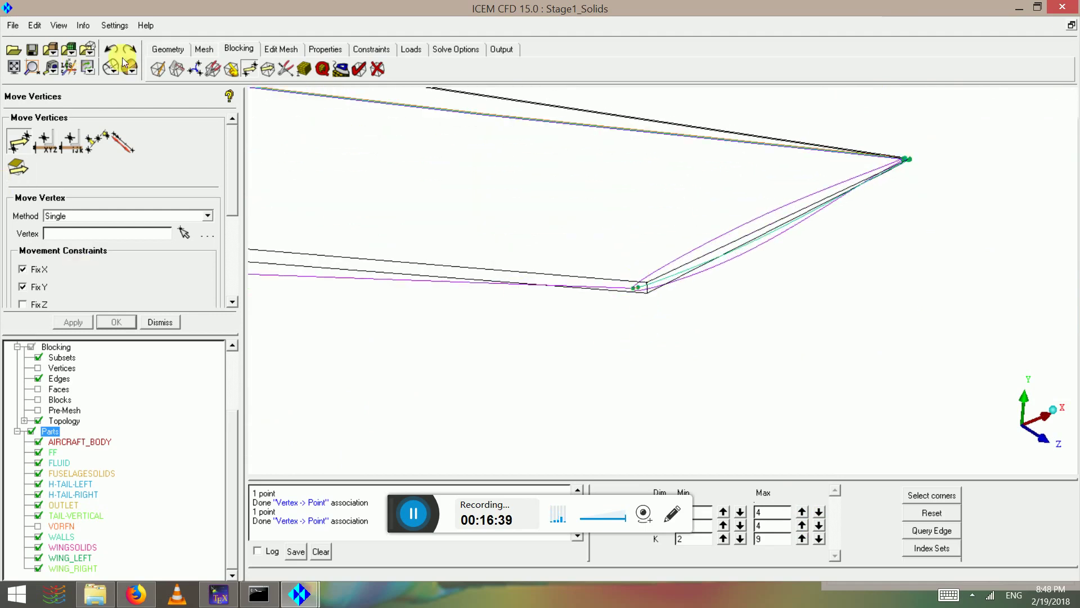
pyautogui.click(177, 69)
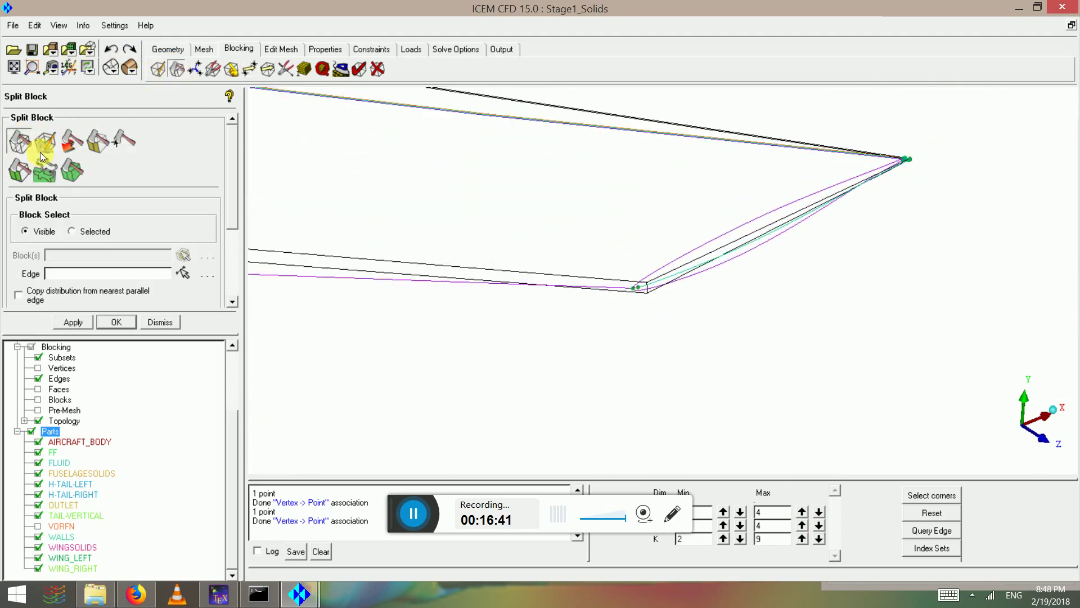
pyautogui.click(41, 150)
pyautogui.scroll(3, 602, 301)
pyautogui.click(586, 287)
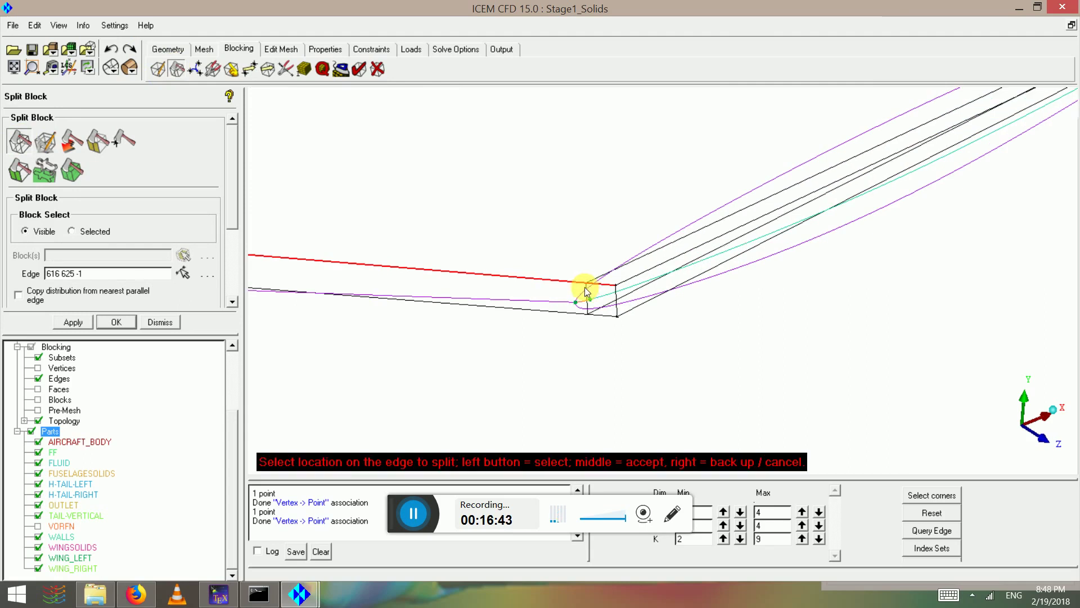
pyautogui.scroll(-2, 600, 299)
pyautogui.middleClick(656, 342)
pyautogui.scroll(-1, 576, 227)
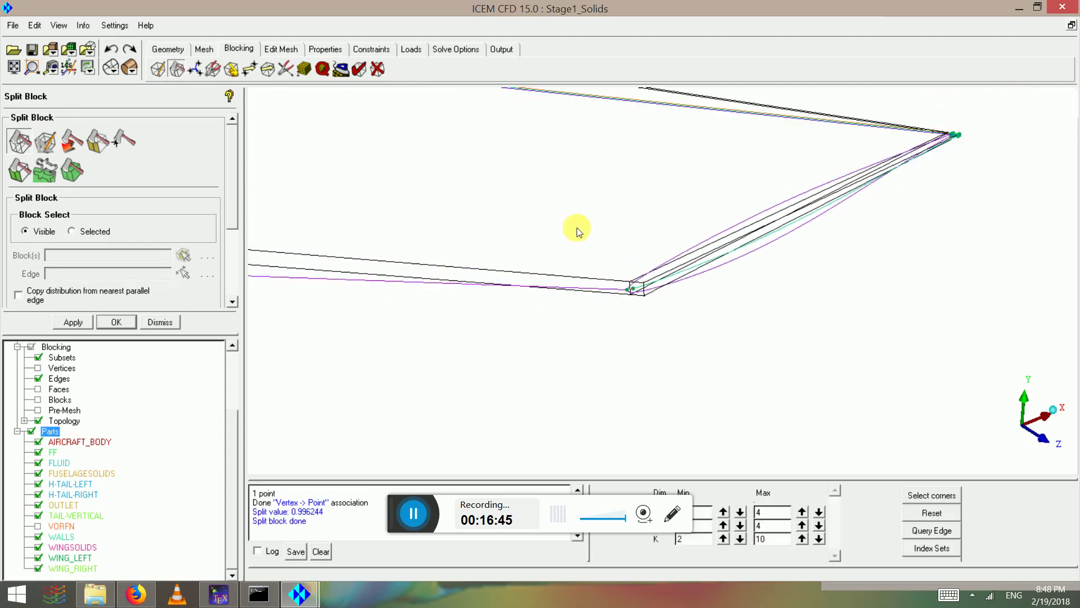
# Step: Split the visible wing blocks just inboard of the opposite wing tip, at about 0.005 along the leading-edge block edge
pyautogui.scroll(-8, 555, 253)
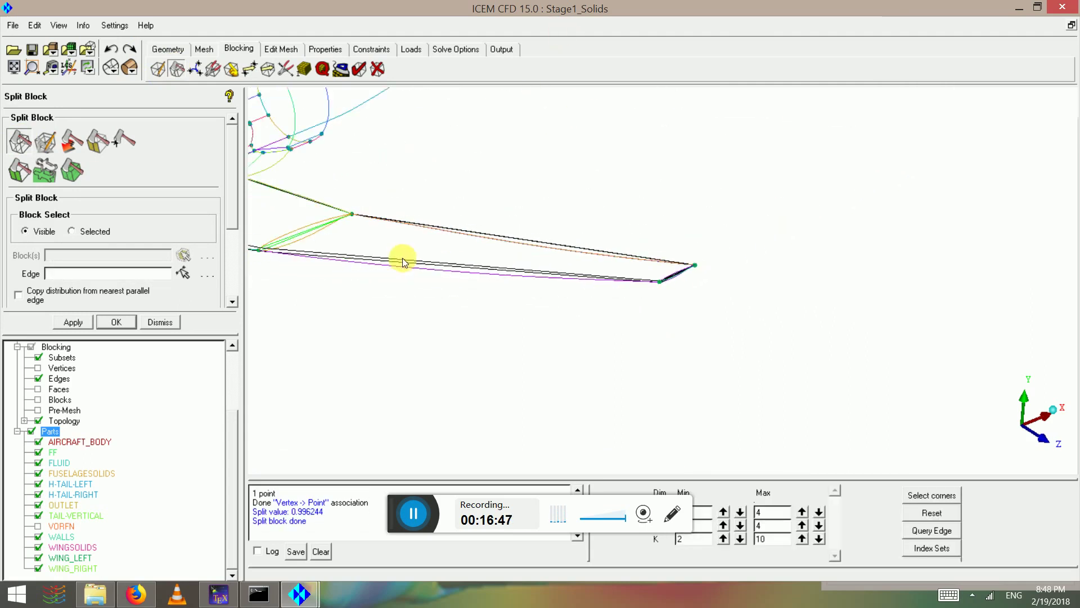
pyautogui.moveTo(403, 258); pyautogui.dragTo(911, 282)
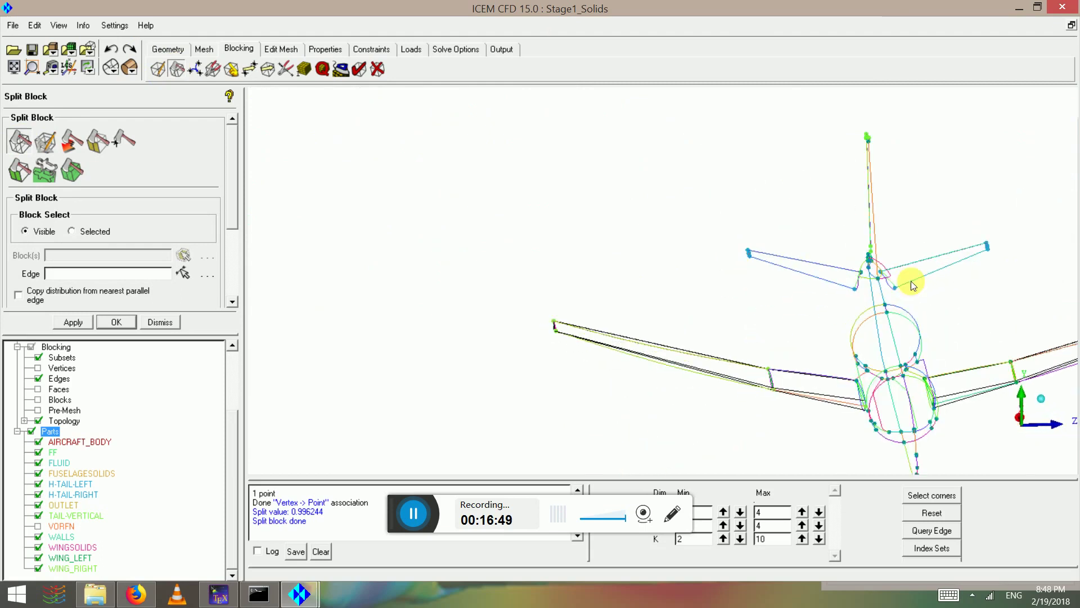
pyautogui.scroll(5, 499, 337)
pyautogui.moveTo(697, 224); pyautogui.dragTo(570, 304, button='middle')
pyautogui.scroll(2, 704, 287)
pyautogui.scroll(1, 503, 278)
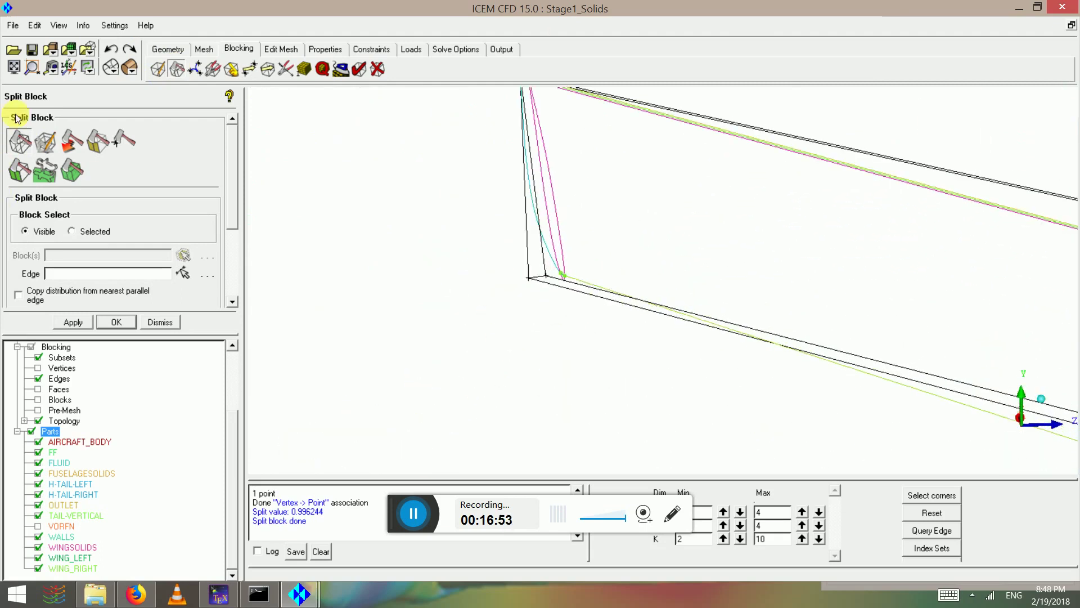
pyautogui.click(14, 137)
pyautogui.moveTo(726, 371); pyautogui.dragTo(499, 265, button='middle')
pyautogui.click(473, 272)
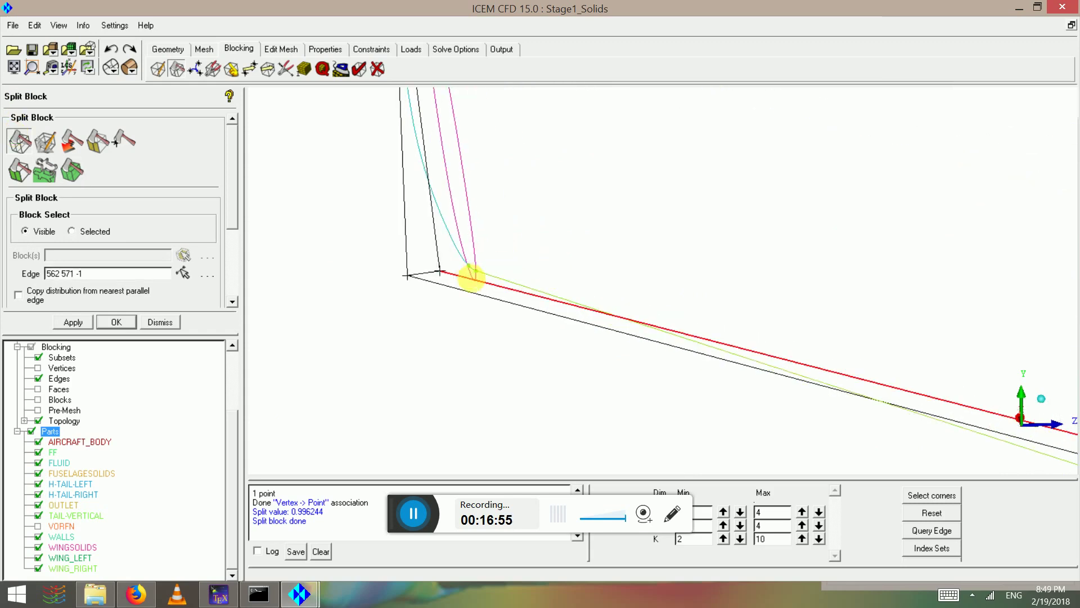
pyautogui.middleClick(475, 279)
pyautogui.scroll(-4, 622, 313)
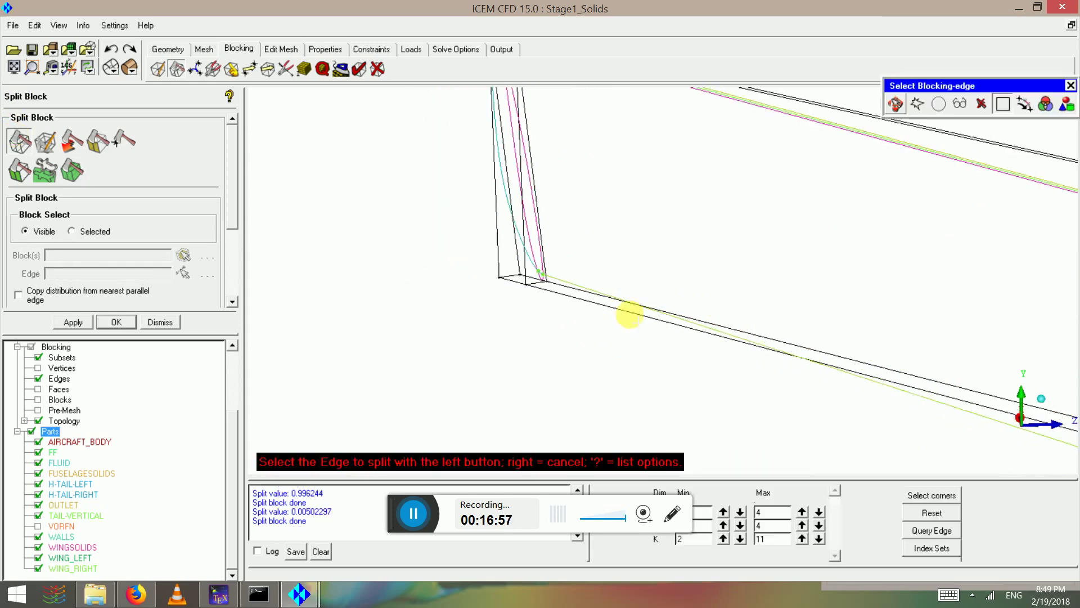
# Step: Associate the upper, leading and lower edges of the new split at the +Z wing tip with the tip airfoil curve, projecting the vertices
pyautogui.scroll(-3, 671, 318)
pyautogui.moveTo(830, 273); pyautogui.dragTo(139, 6, button='middle')
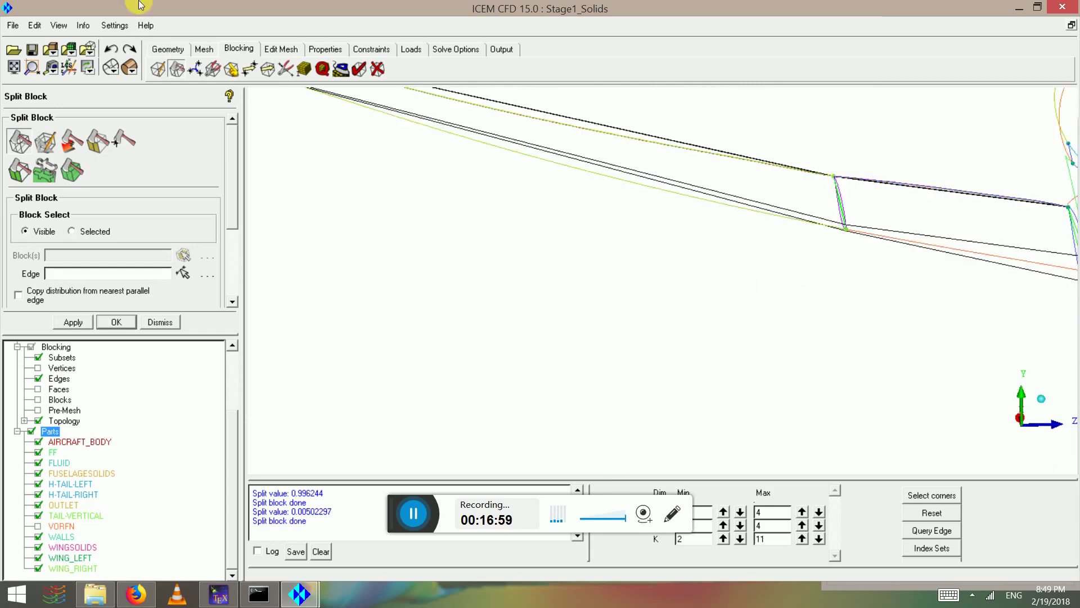
pyautogui.scroll(-3, 699, 234)
pyautogui.moveTo(700, 234); pyautogui.dragTo(931, 355)
pyautogui.scroll(3, 787, 274)
pyautogui.moveTo(786, 274); pyautogui.dragTo(666, 205)
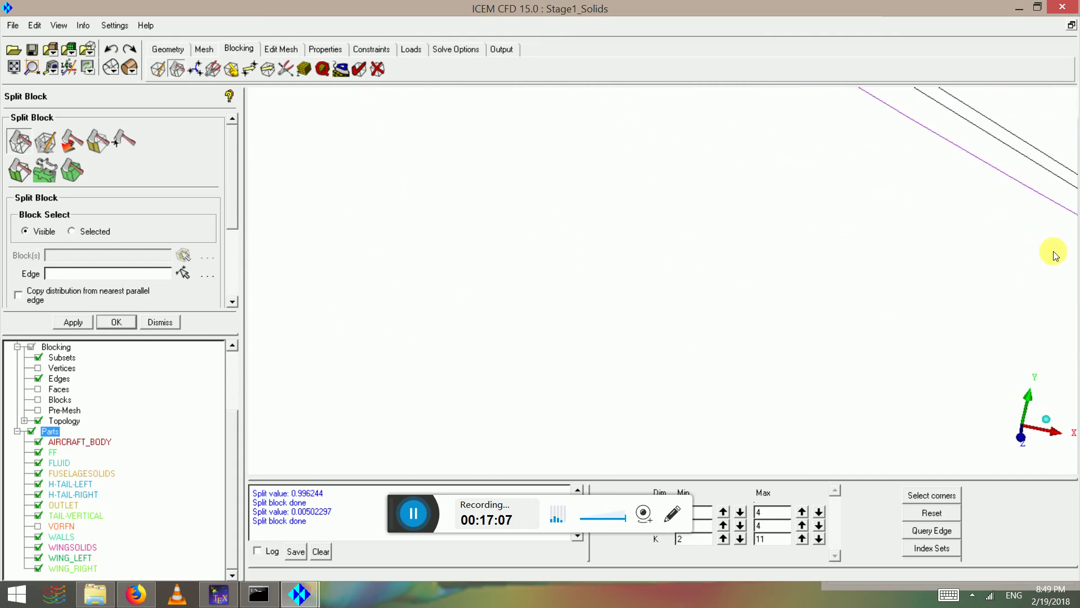
pyautogui.moveTo(1053, 255); pyautogui.dragTo(409, 292, button='middle')
pyautogui.scroll(4, 409, 292)
pyautogui.moveTo(361, 247); pyautogui.dragTo(487, 370, button='middle')
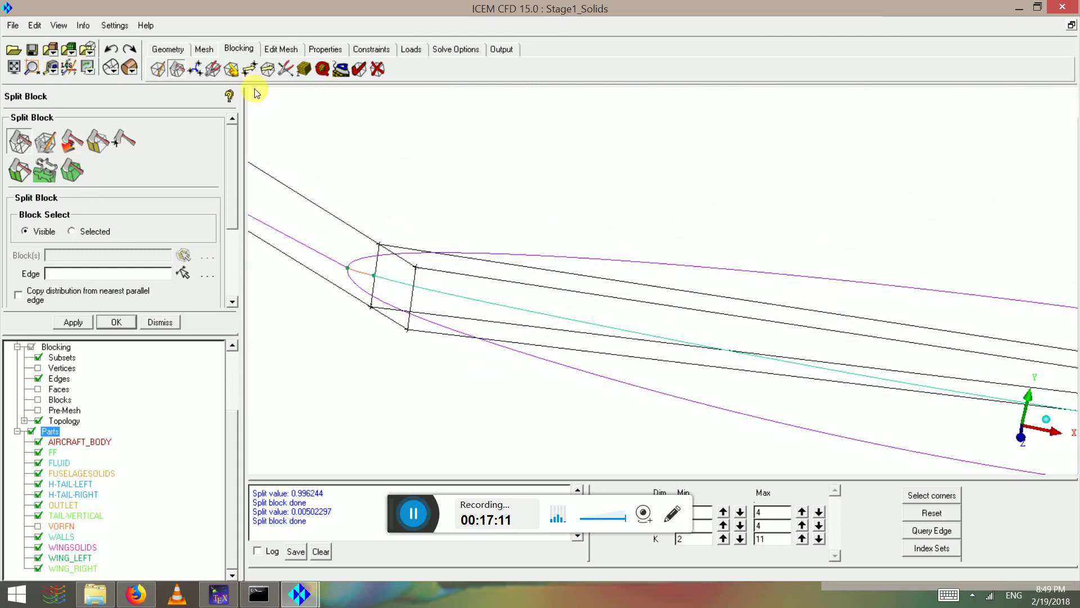
pyautogui.click(232, 69)
pyautogui.click(44, 138)
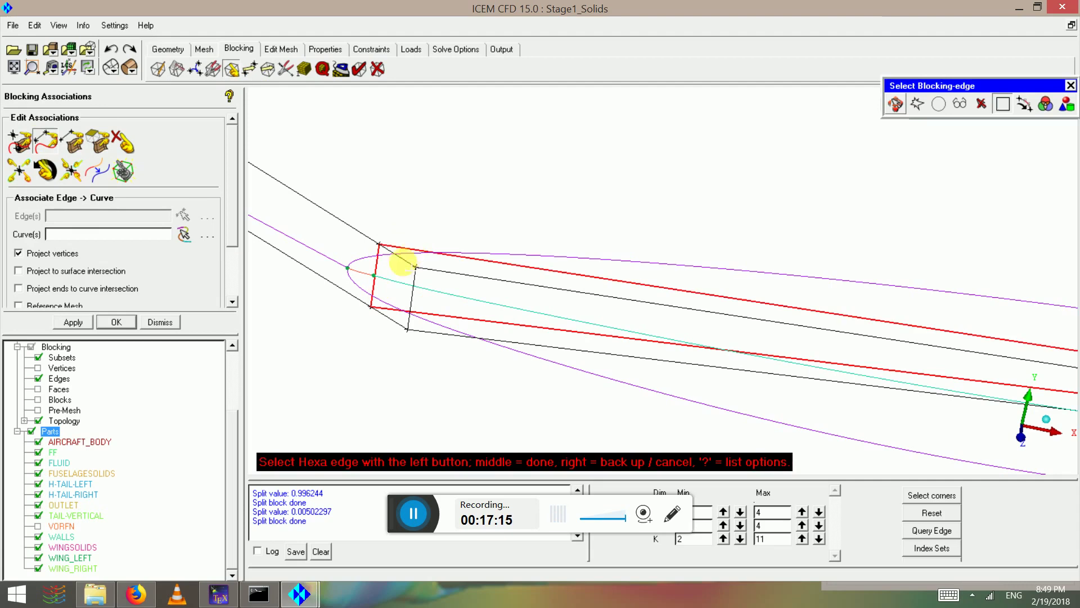
pyautogui.middleClick(373, 256)
pyautogui.click(360, 258)
pyautogui.moveTo(598, 327); pyautogui.dragTo(666, 331)
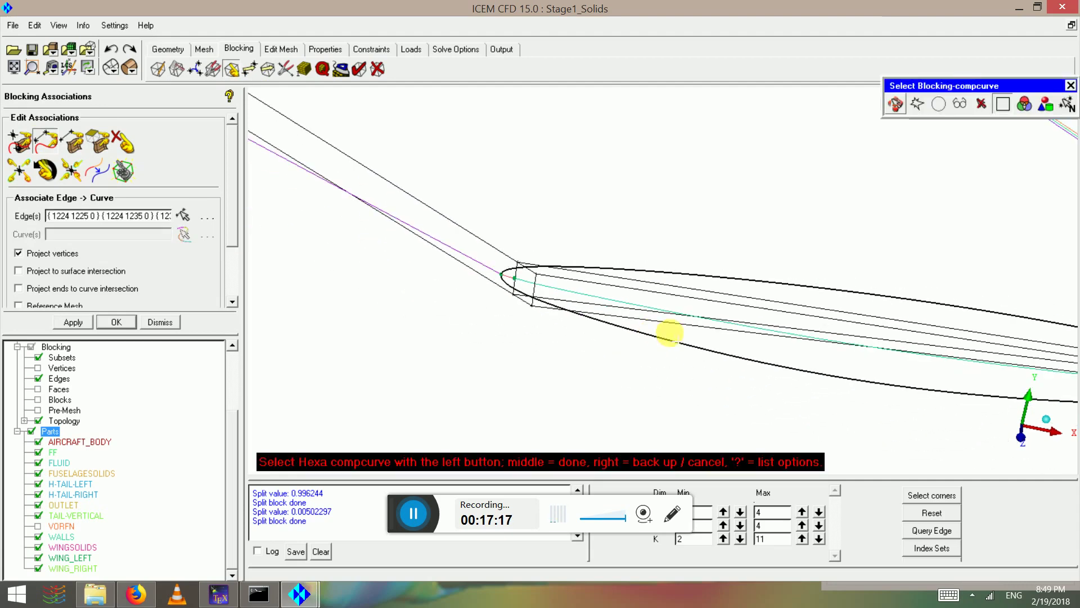
pyautogui.middleClick(670, 335)
pyautogui.moveTo(1017, 418); pyautogui.dragTo(251, 184)
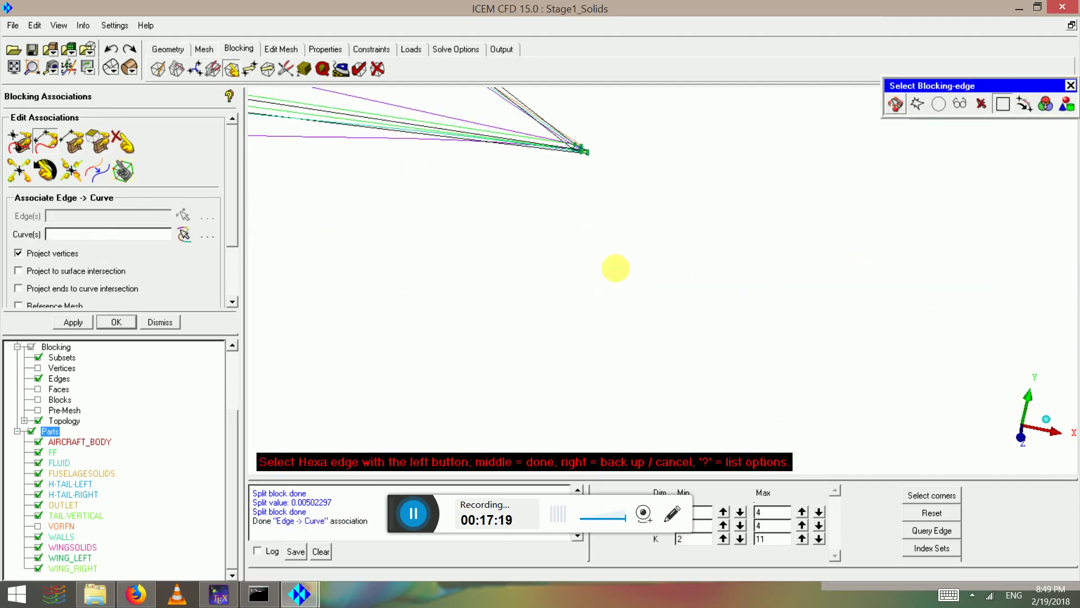
pyautogui.moveTo(616, 268); pyautogui.dragTo(3, 129)
pyautogui.press('Escape')
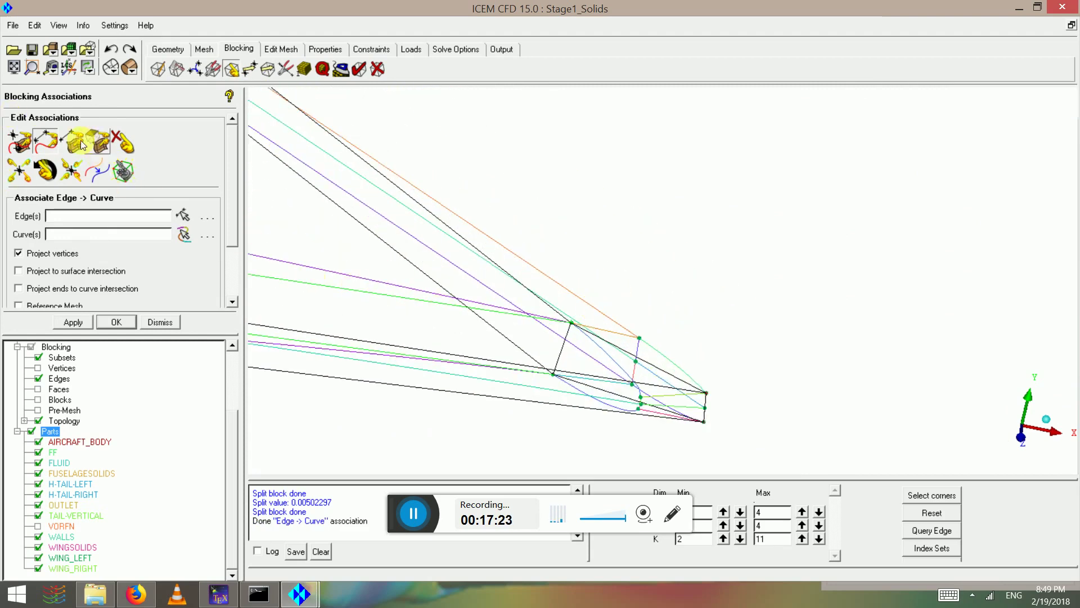
# Step: Associate the +Z tip split's upper and lower chordwise edges with the airfoil curve plus the matching short curve segment at the trailing edge
pyautogui.click(123, 177)
pyautogui.middleClick(603, 343)
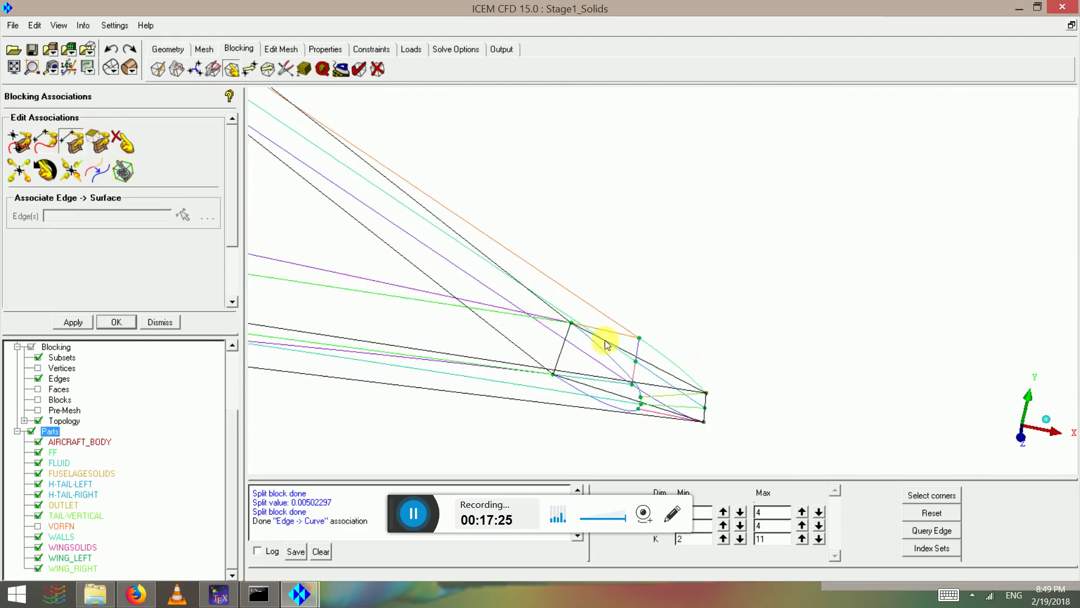
pyautogui.click(112, 176)
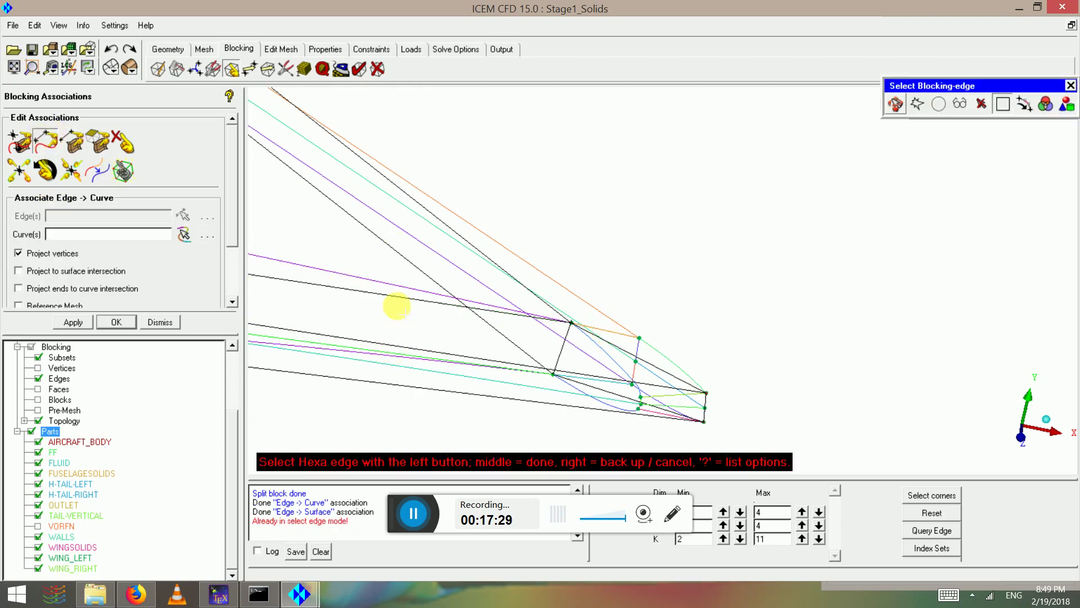
pyautogui.middleClick(397, 290)
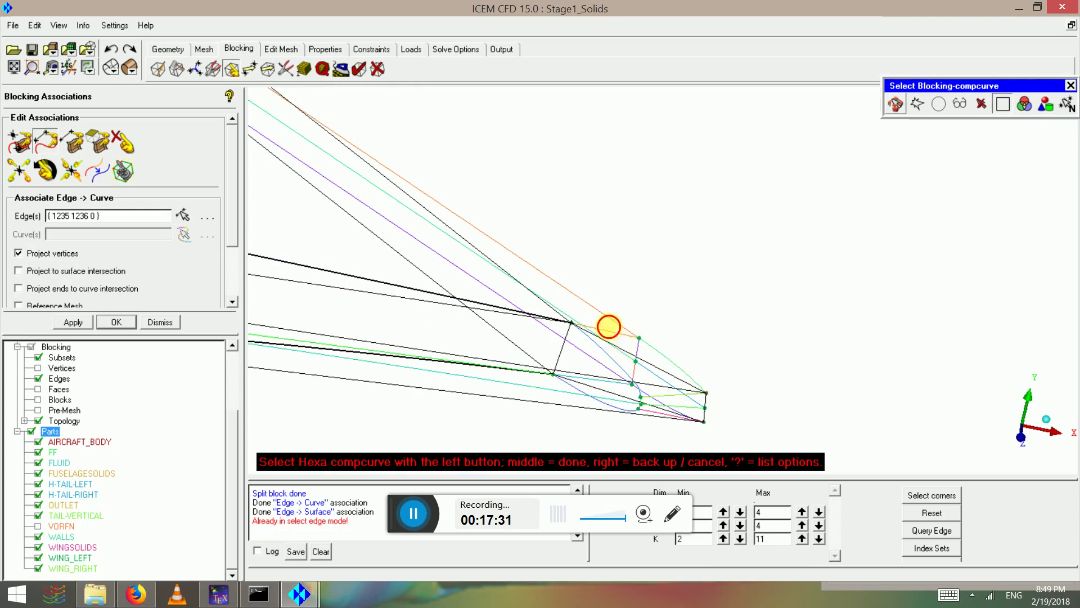
pyautogui.click(608, 326)
pyautogui.middleClick(555, 332)
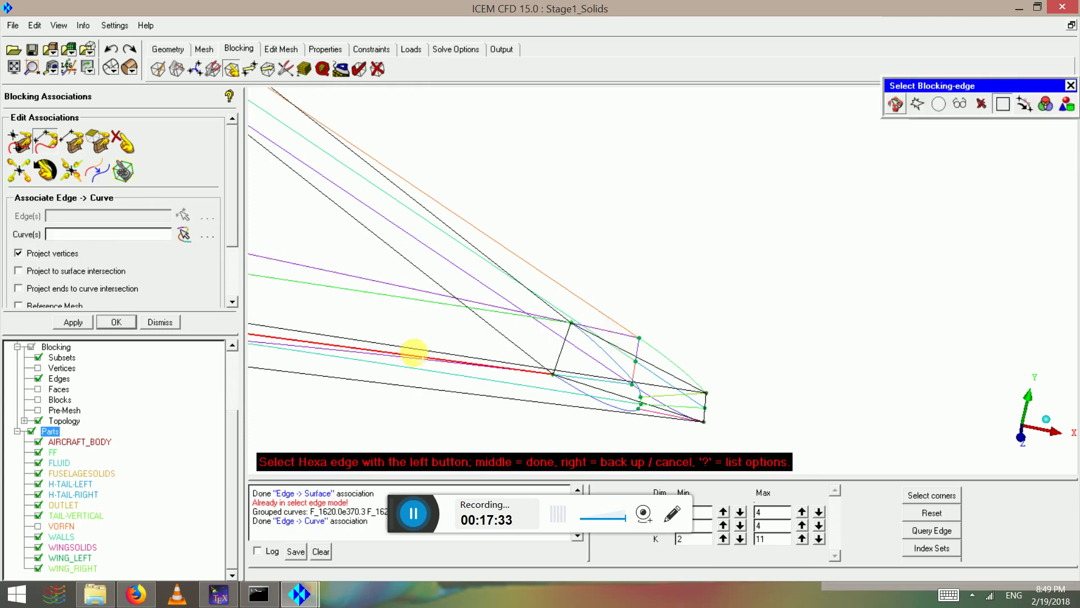
pyautogui.middleClick(509, 365)
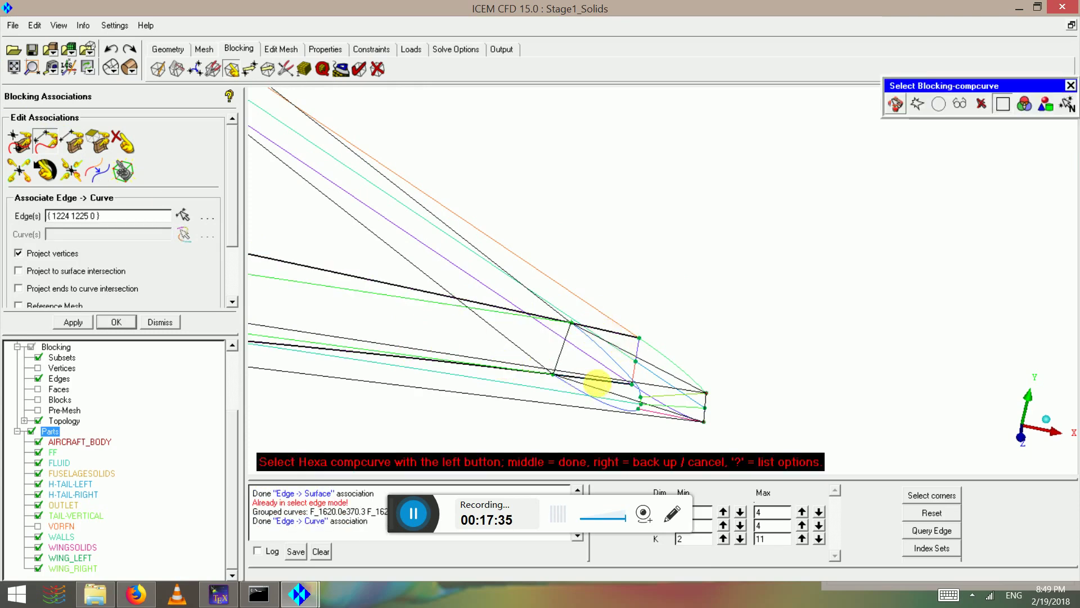
pyautogui.click(596, 383)
pyautogui.middleClick(596, 382)
# Step: Associate the two rear vertices of the +Z tip split with the upper and lower corner points of the airfoil's trailing edge
pyautogui.click(21, 141)
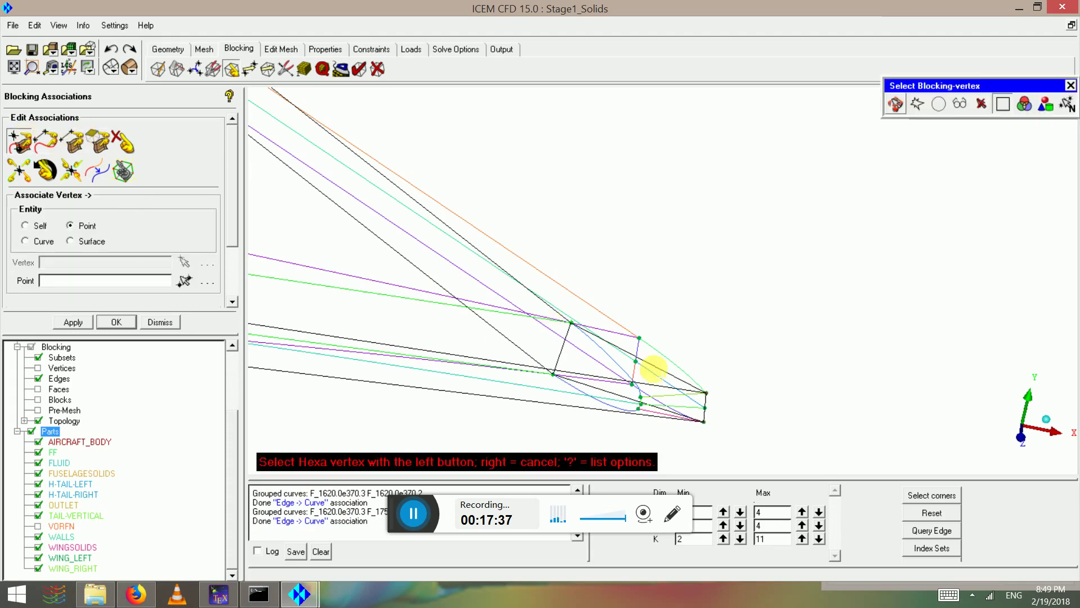
pyautogui.click(635, 335)
pyautogui.click(600, 357)
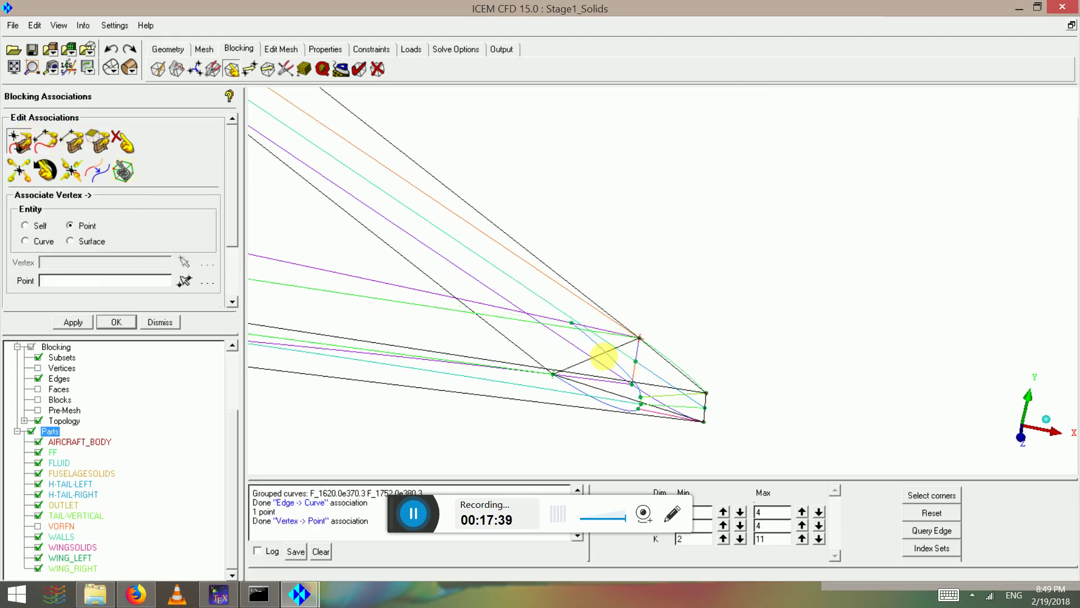
pyautogui.click(554, 374)
pyautogui.click(630, 382)
# Step: Associate the upper, leading and lower edges of the split at the opposite wing tip with the tip airfoil curve, projecting the vertices
pyautogui.scroll(-4, 626, 376)
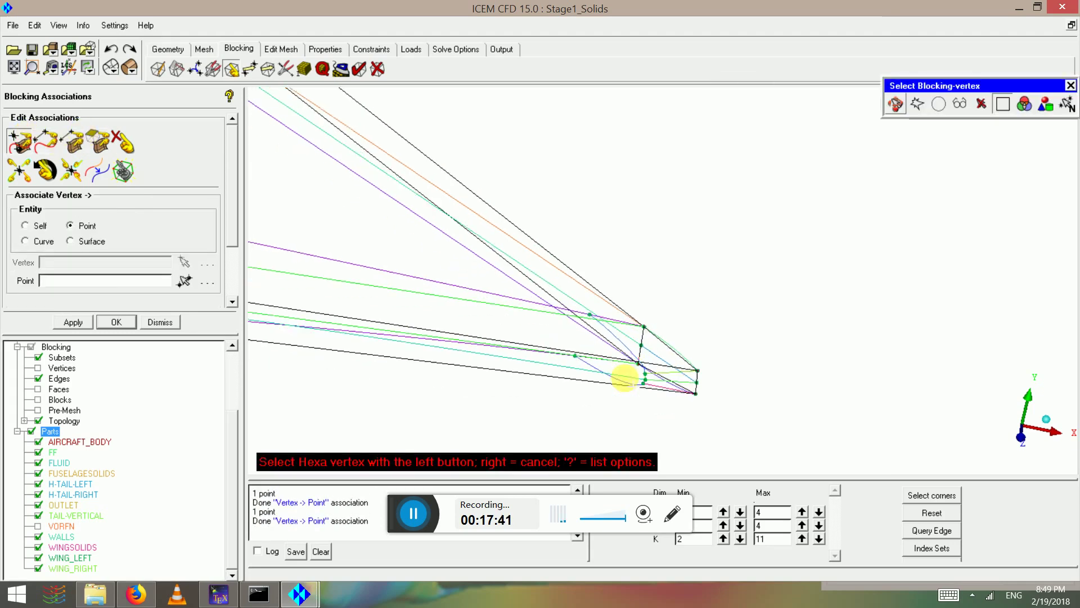
pyautogui.scroll(-3, 582, 305)
pyautogui.moveTo(405, 245); pyautogui.dragTo(956, 332, button='middle')
pyautogui.scroll(-2, 904, 415)
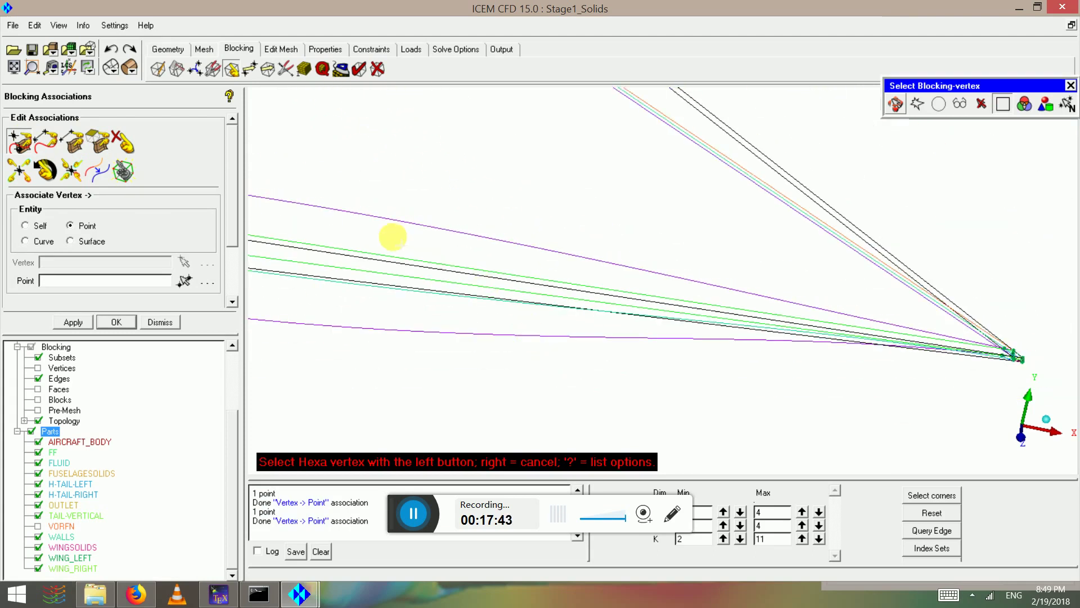
pyautogui.scroll(-3, 382, 246)
pyautogui.scroll(-2, 371, 257)
pyautogui.moveTo(388, 217); pyautogui.dragTo(4, 100)
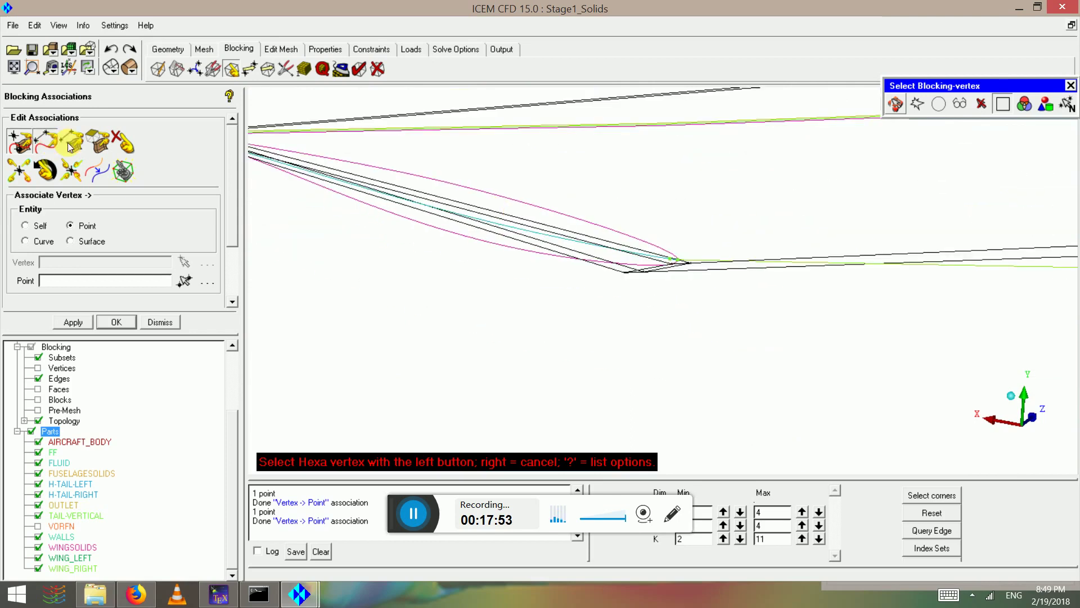
pyautogui.click(45, 142)
pyautogui.moveTo(740, 289); pyautogui.dragTo(680, 232)
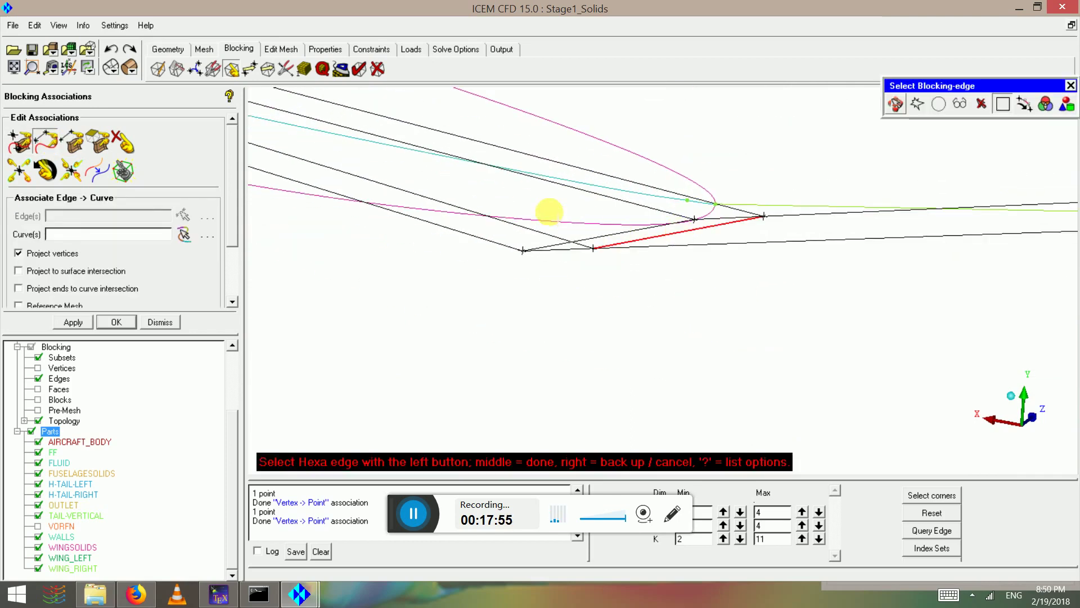
pyautogui.moveTo(518, 129); pyautogui.dragTo(526, 280)
pyautogui.middleClick(532, 282)
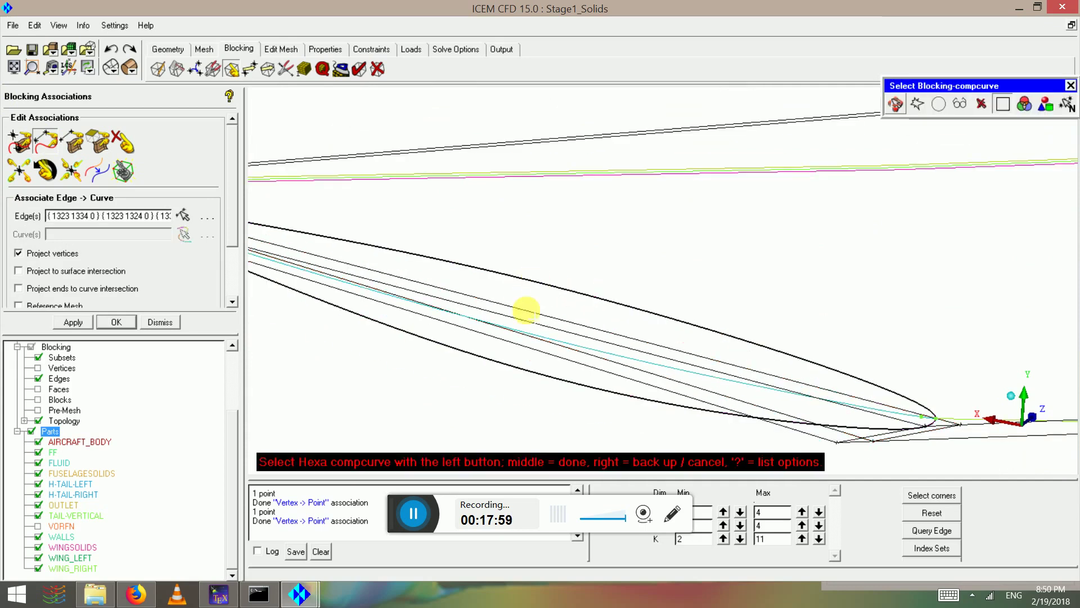
pyautogui.middleClick(646, 360)
# Step: Slide the upper and lower leading-edge vertices of this tip split along the airfoil curve to sit just behind the nose
pyautogui.keyDown('ctrl'); pyautogui.moveTo(882, 415); pyautogui.dragTo(550, 217, button='middle'); pyautogui.keyUp('ctrl')
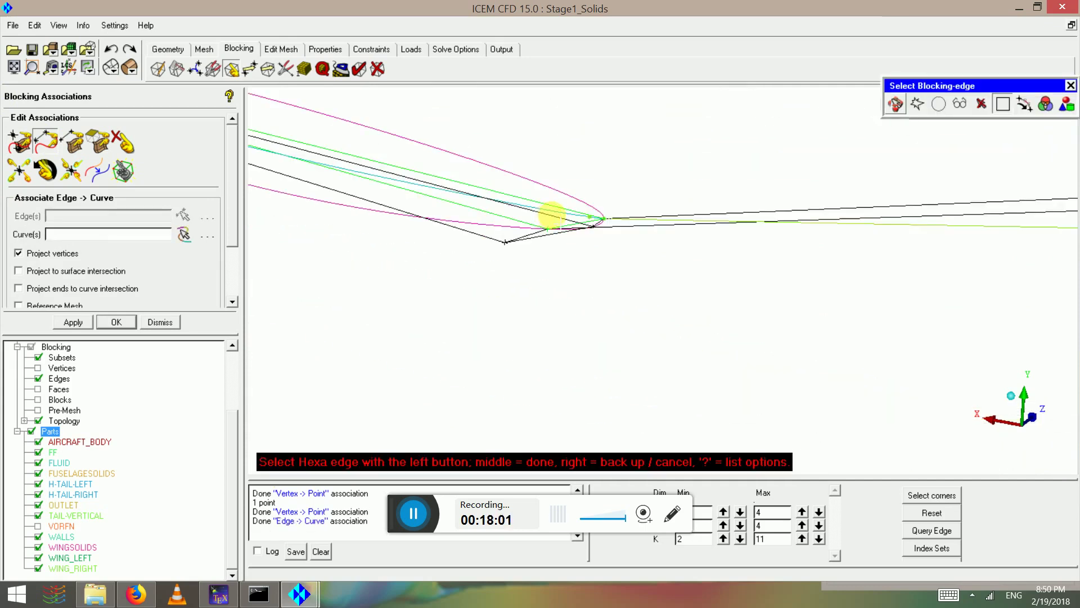
pyautogui.scroll(4, 557, 223)
pyautogui.middleClick(559, 225)
pyautogui.click(248, 69)
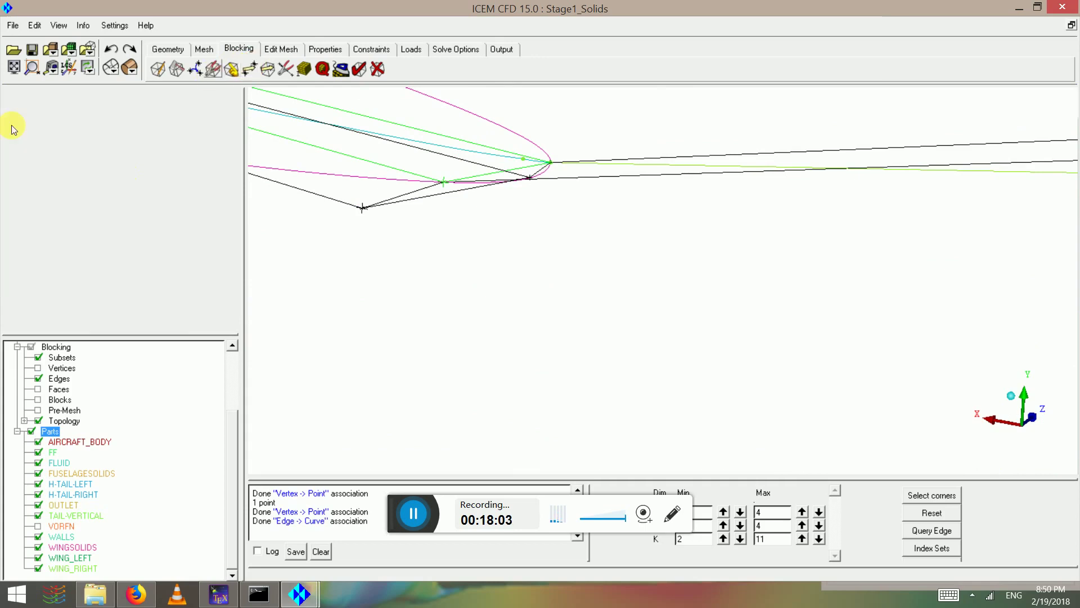
pyautogui.click(551, 167)
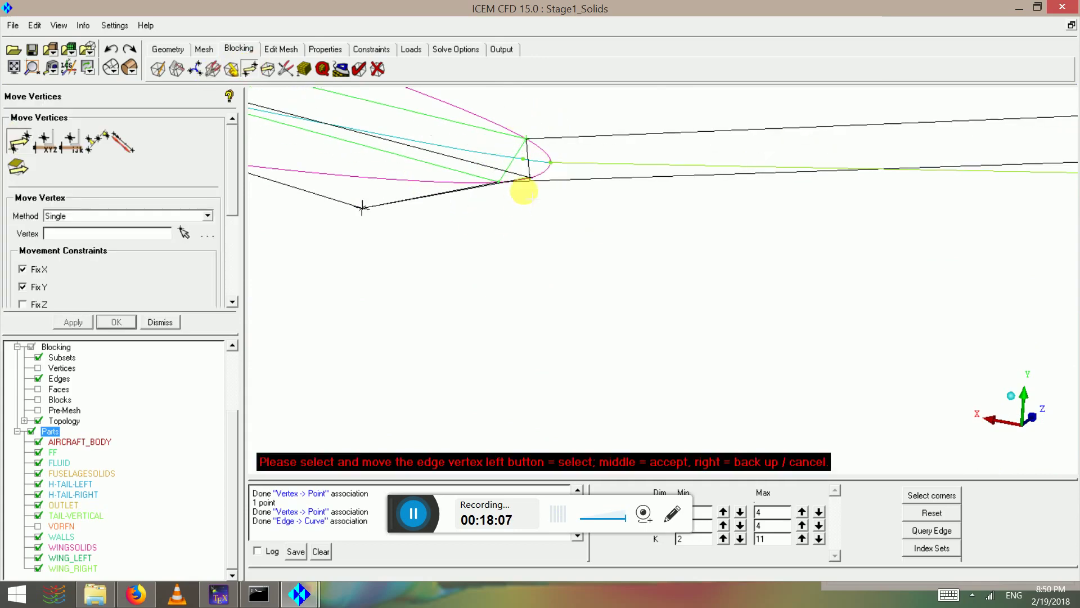
# Step: Move the lower leading-edge vertex forward along the airfoil curve until it lies directly below the upper one
pyautogui.press('F9')
pyautogui.scroll(-2, 518, 196)
pyautogui.moveTo(372, 162); pyautogui.dragTo(652, 301, button='middle')
pyautogui.scroll(-3, 664, 308)
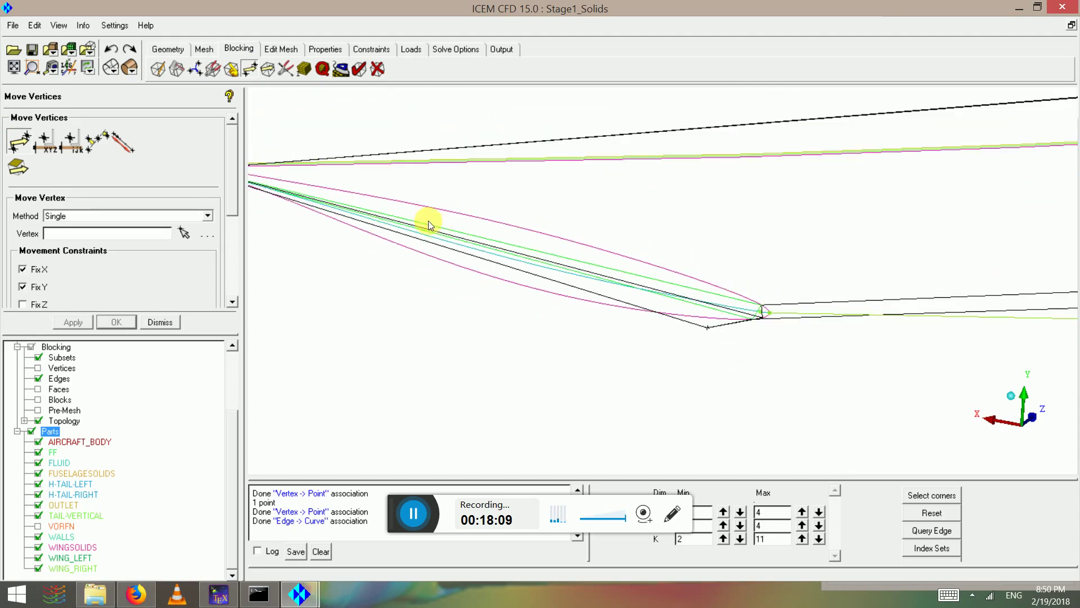
pyautogui.moveTo(546, 262); pyautogui.dragTo(921, 338, button='middle')
pyautogui.moveTo(741, 281); pyautogui.dragTo(709, 302)
pyautogui.moveTo(563, 358); pyautogui.dragTo(681, 71, button='middle')
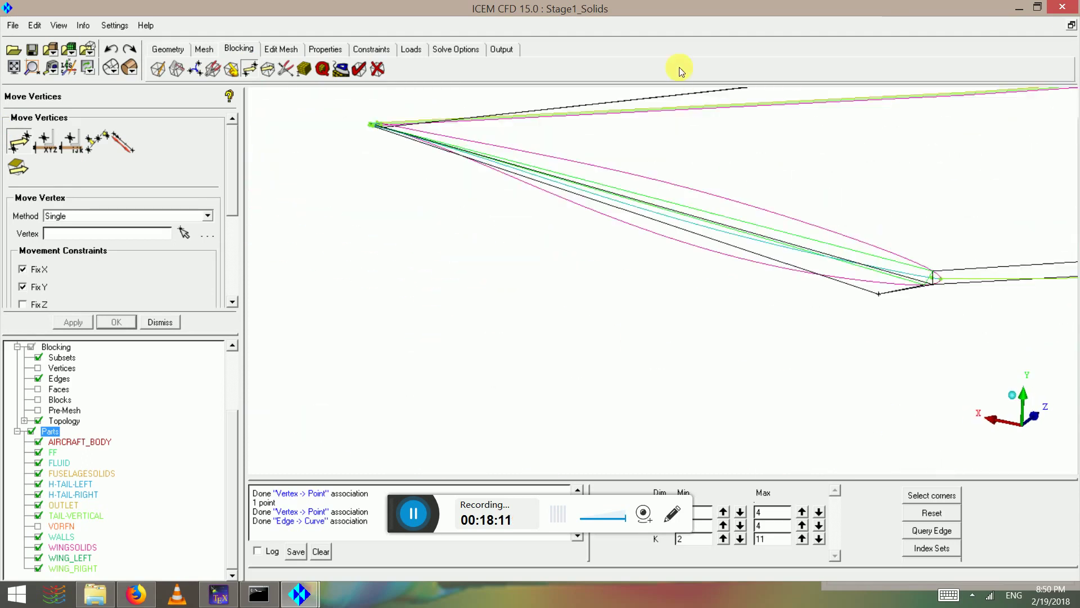
pyautogui.scroll(1, 1017, 327)
pyautogui.moveTo(1013, 331); pyautogui.dragTo(545, 318, button='middle')
pyautogui.scroll(5, 717, 277)
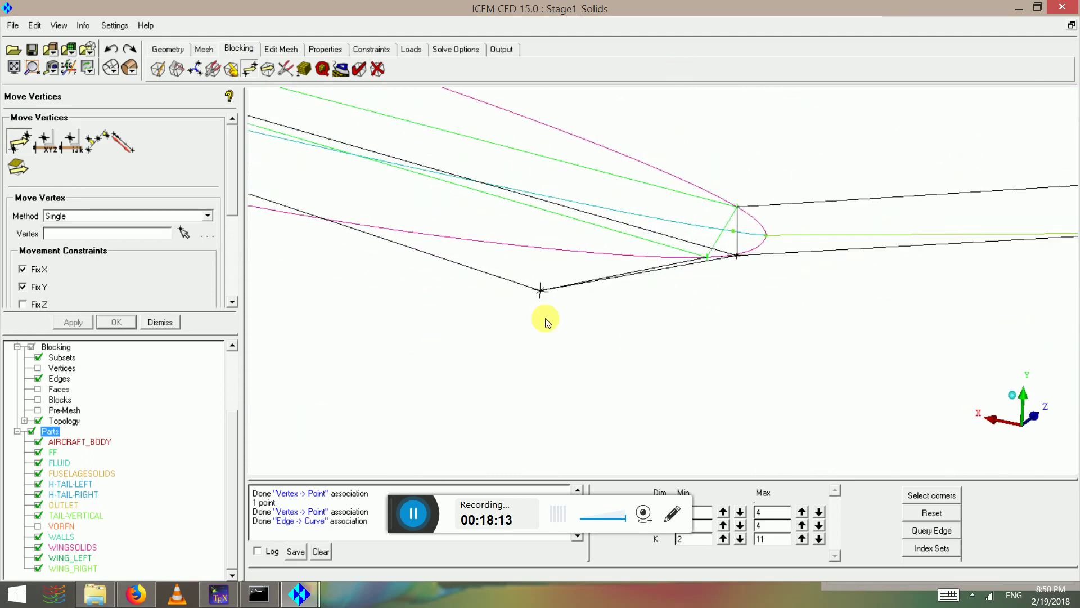
pyautogui.scroll(5, 554, 292)
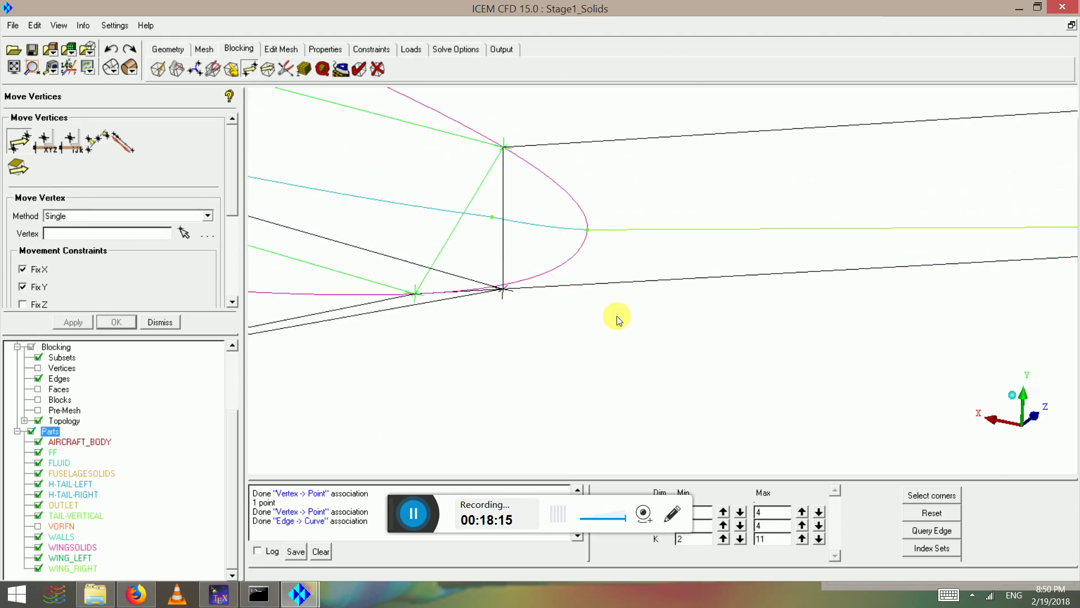
pyautogui.click(15, 141)
pyautogui.moveTo(465, 314); pyautogui.dragTo(473, 316)
pyautogui.middleClick(497, 318)
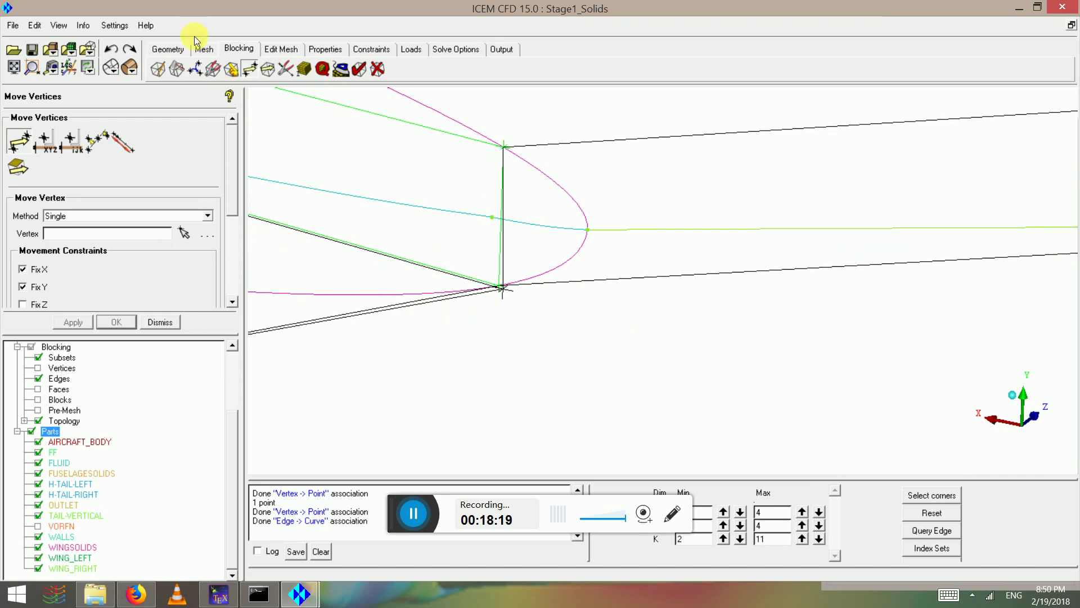
# Step: Reposition the free upper vertex beside the airfoil's leading edge, releasing the Y constraint and keeping X fixed for the final move
pyautogui.click(184, 233)
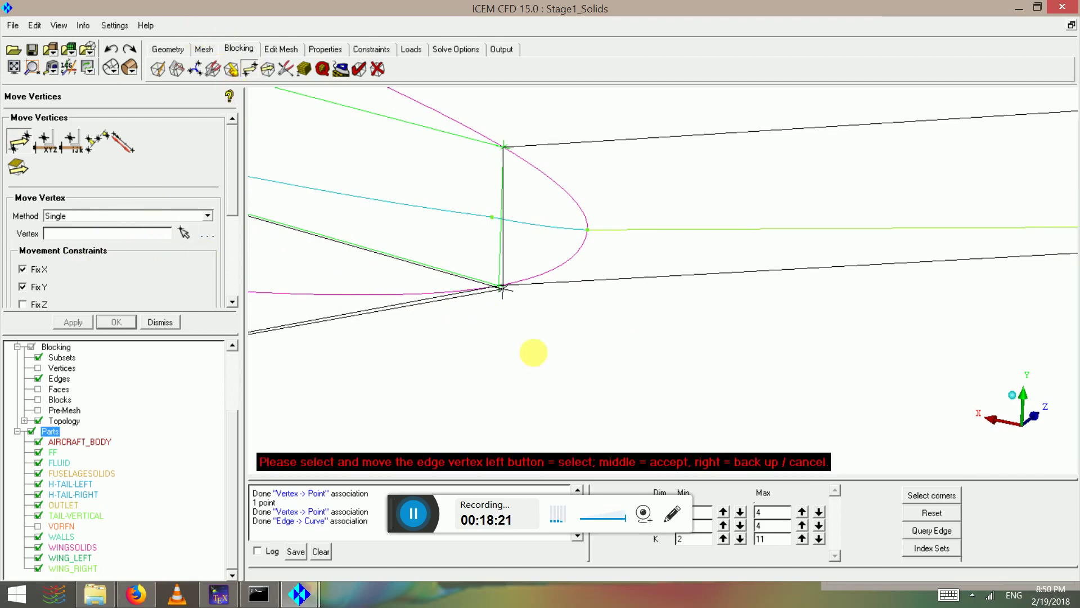
pyautogui.moveTo(497, 293); pyautogui.dragTo(319, 262)
pyautogui.scroll(-10, 477, 294)
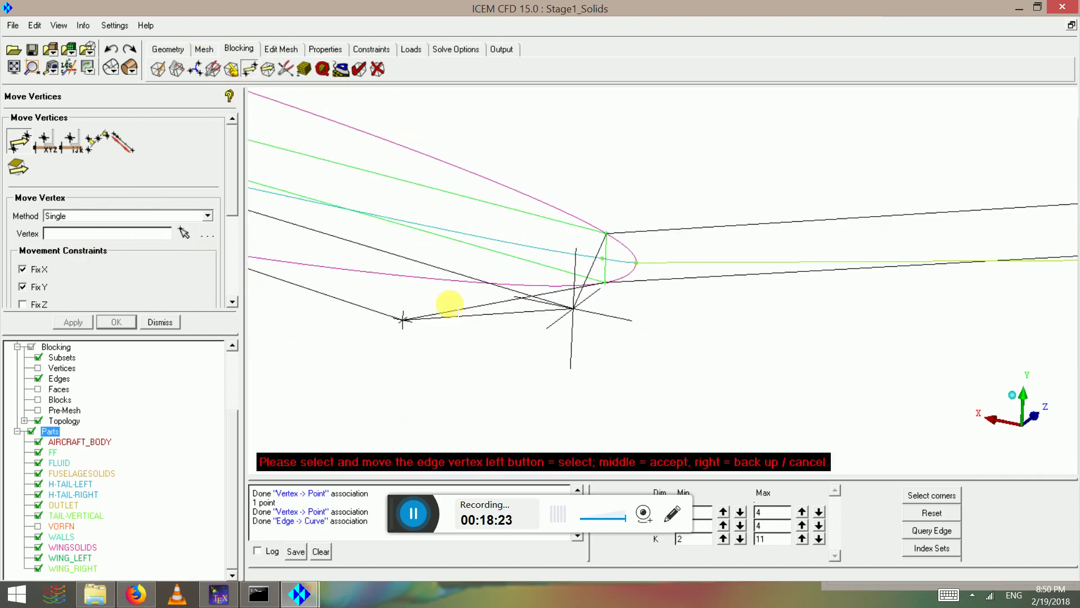
pyautogui.middleClick(335, 311)
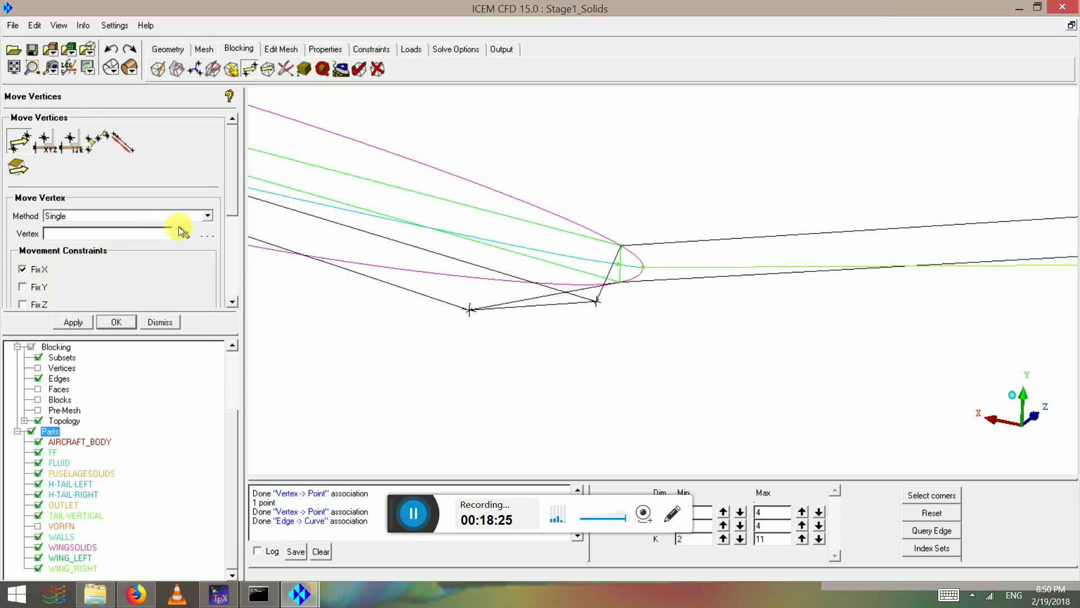
pyautogui.click(579, 310)
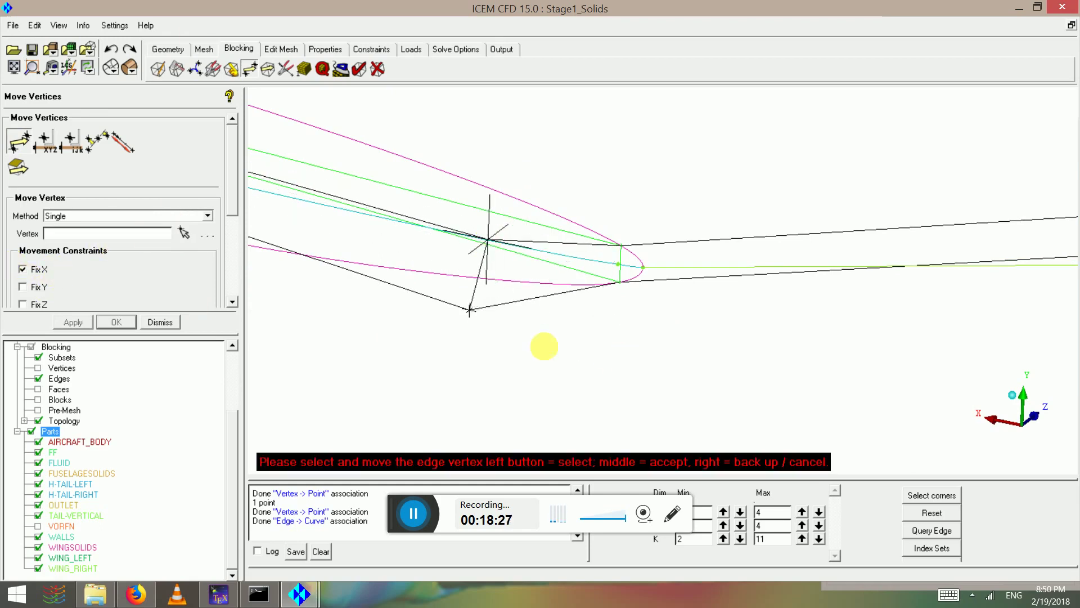
pyautogui.middleClick(544, 346)
# Step: Move the upper rear vertex of the tip split along the airfoil curve onto the upper side near the trailing edge
pyautogui.scroll(-8, 544, 346)
pyautogui.moveTo(571, 288); pyautogui.dragTo(617, 302, button='middle')
pyautogui.scroll(4, 617, 303)
pyautogui.moveTo(487, 309); pyautogui.dragTo(630, 325, button='middle')
pyautogui.scroll(3, 606, 322)
pyautogui.moveTo(596, 291); pyautogui.dragTo(574, 328, button='middle')
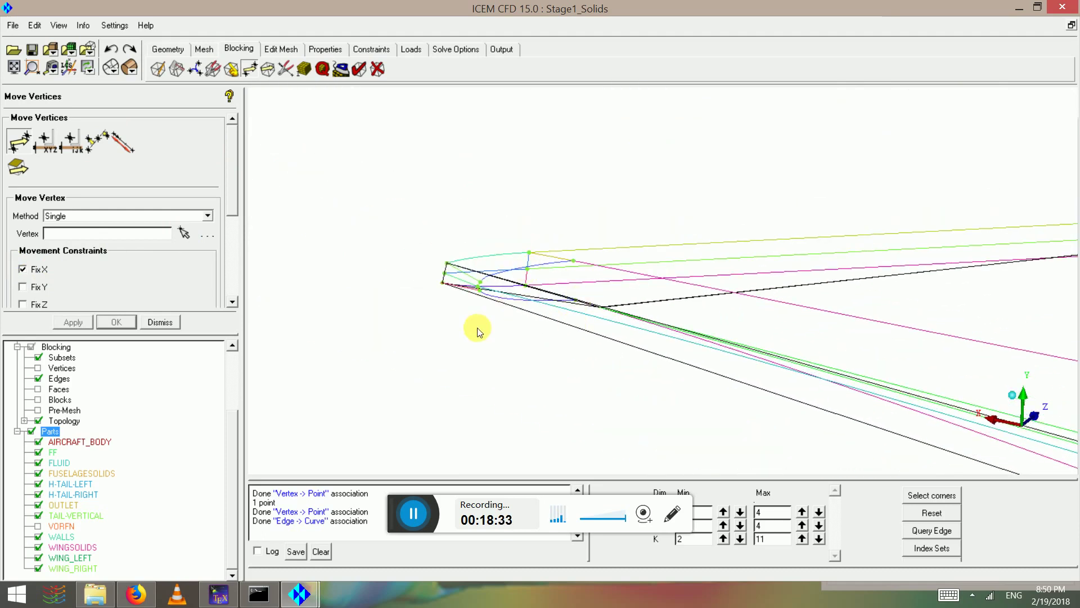
pyautogui.click(14, 144)
pyautogui.scroll(3, 585, 336)
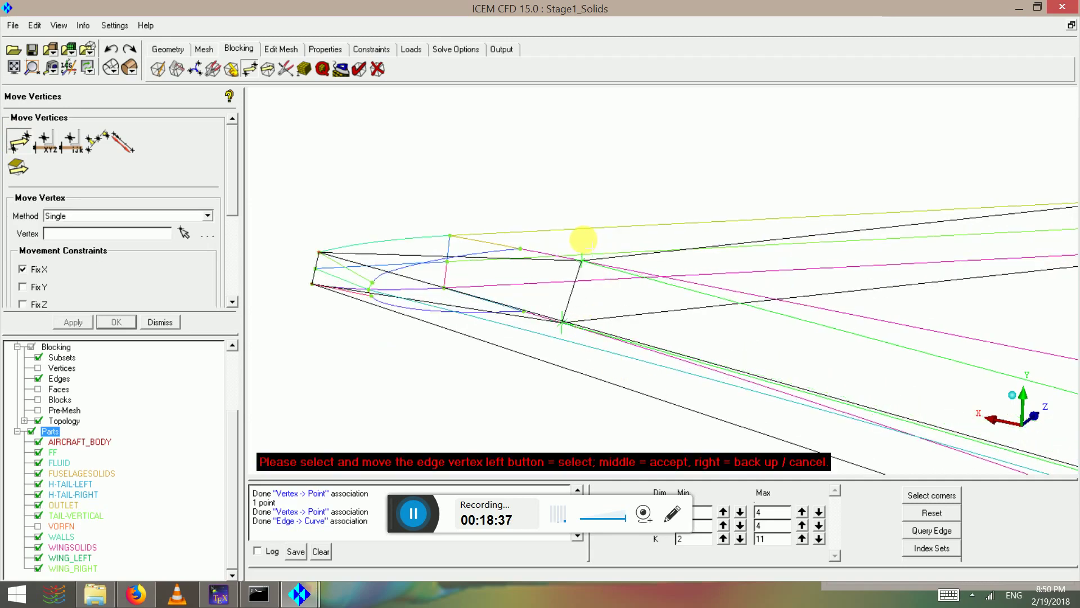
pyautogui.middleClick(584, 240)
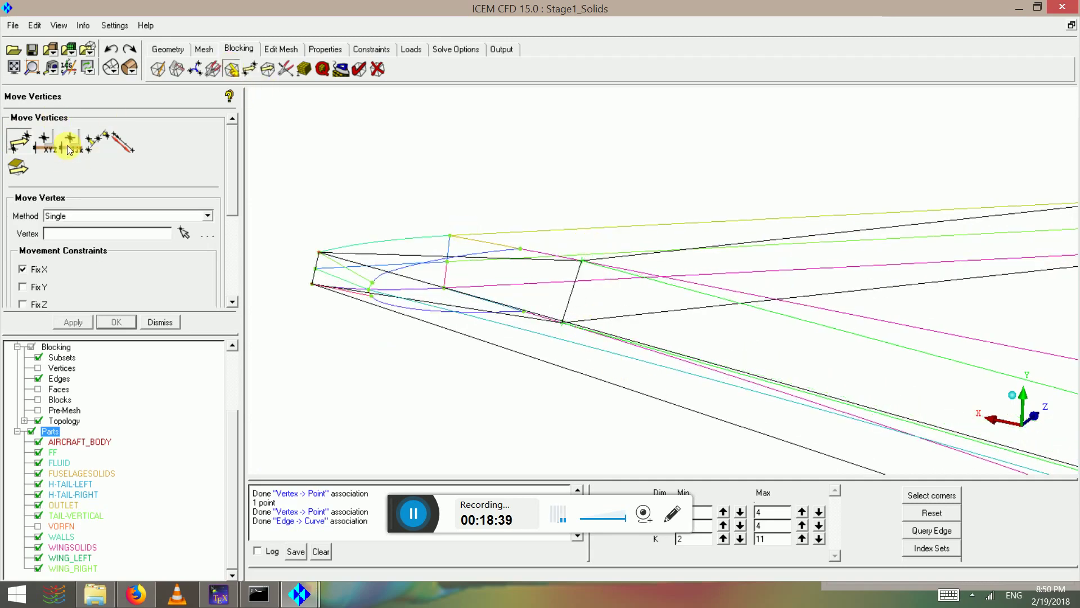
# Step: Associate this tip split's upper and lower chordwise edges with the airfoil curve plus the adjoining short trailing-edge curve segments
pyautogui.click(47, 145)
pyautogui.scroll(3, 641, 263)
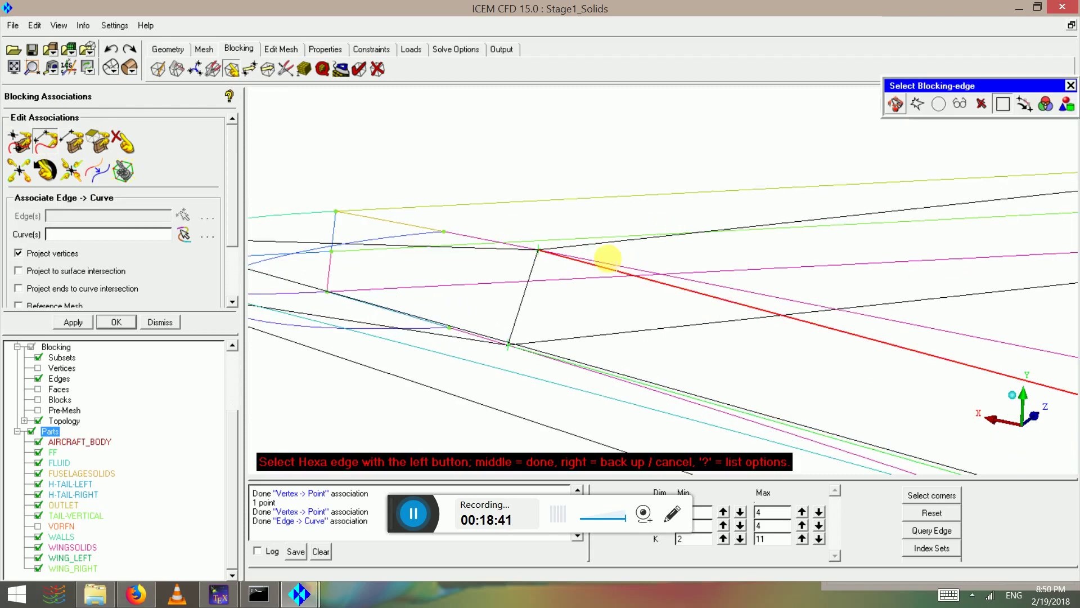
pyautogui.middleClick(606, 260)
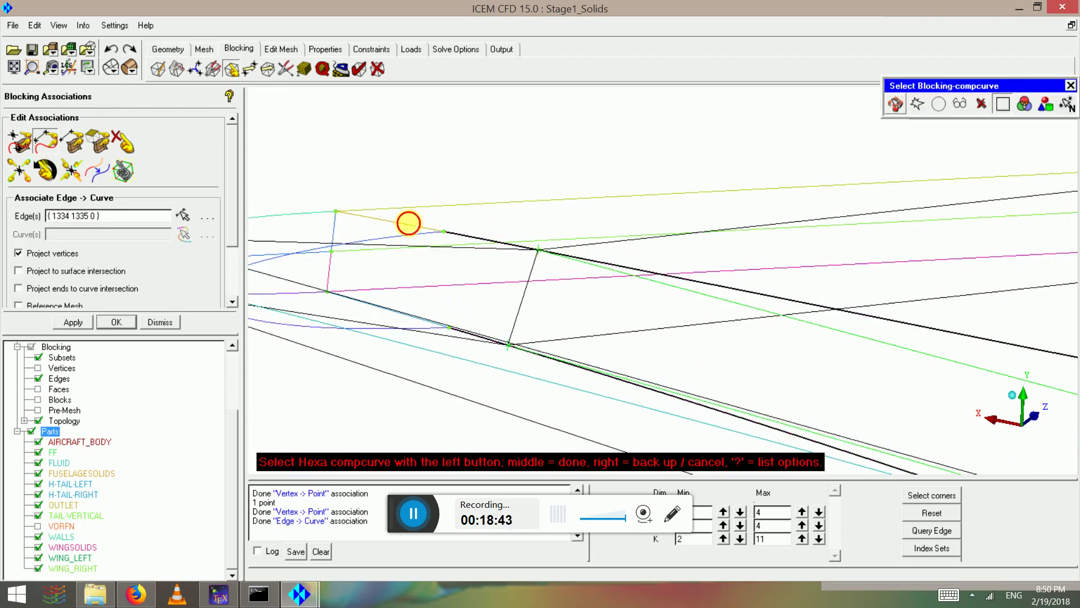
pyautogui.middleClick(409, 223)
pyautogui.click(573, 372)
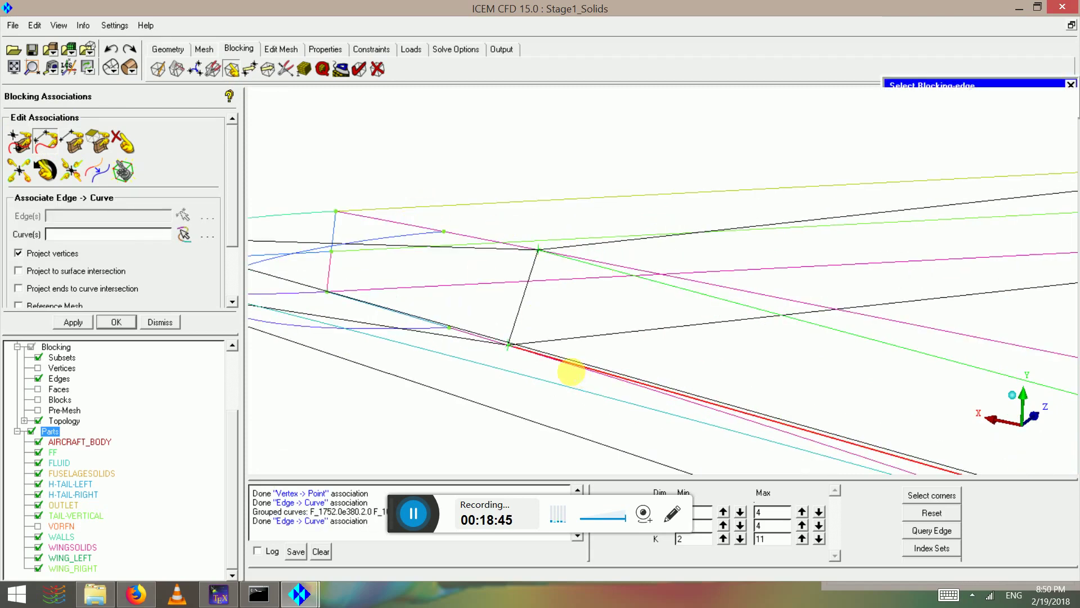
pyautogui.middleClick(571, 371)
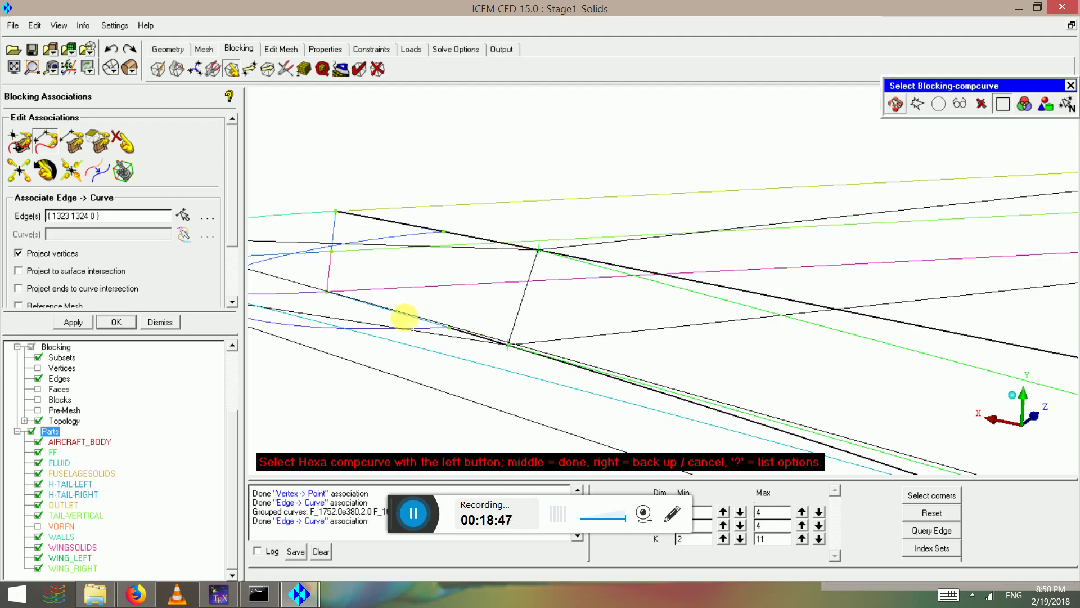
pyautogui.click(405, 319)
pyautogui.middleClick(420, 286)
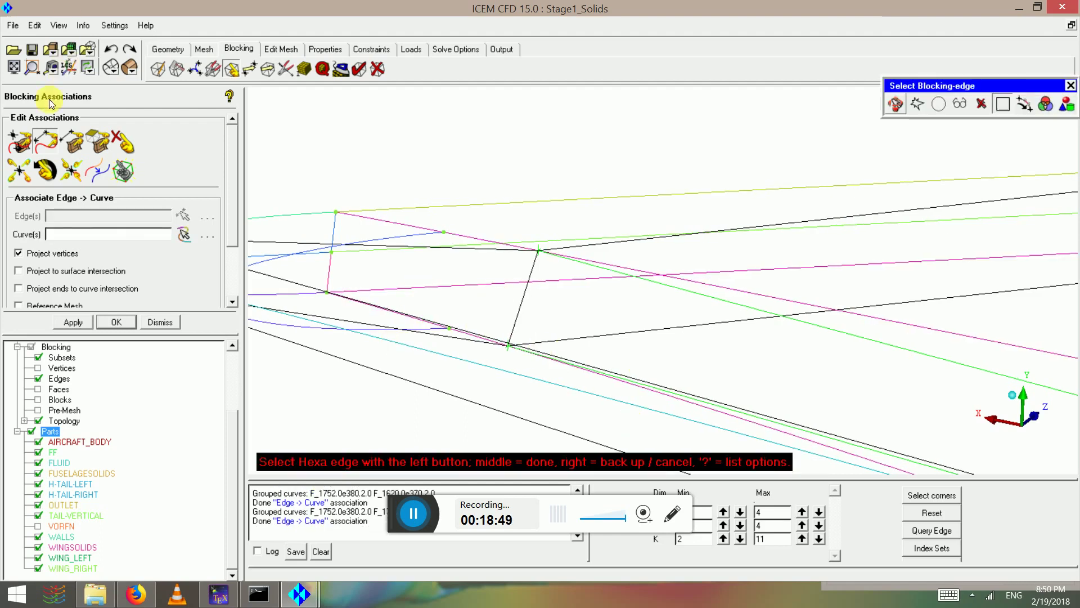
# Step: Associate the split's two rear vertices at this tip with the upper and lower trailing-edge corner points
pyautogui.click(22, 137)
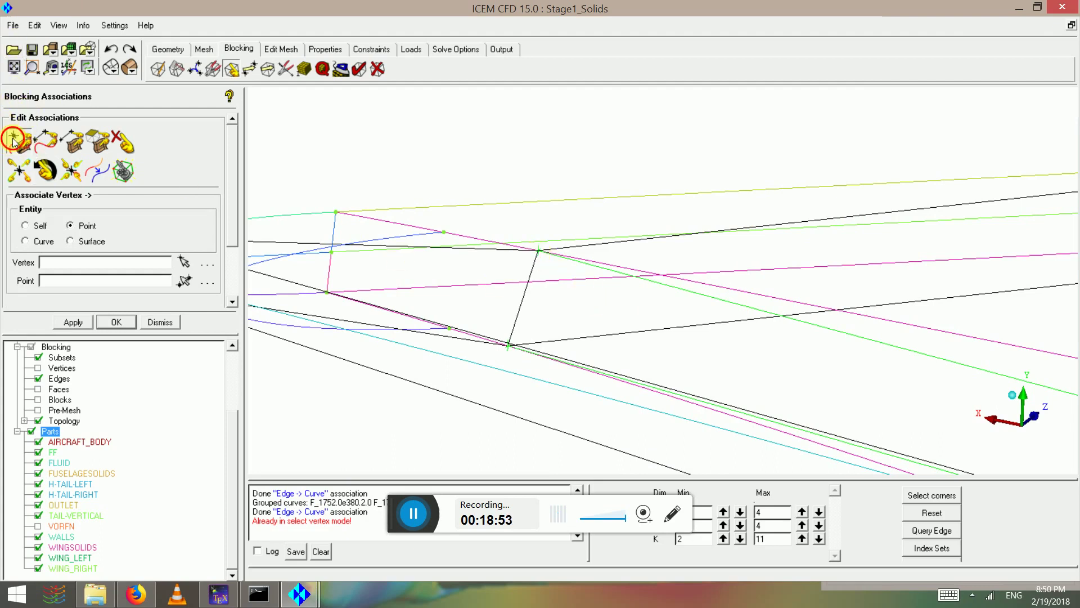
pyautogui.click(539, 249)
pyautogui.click(336, 212)
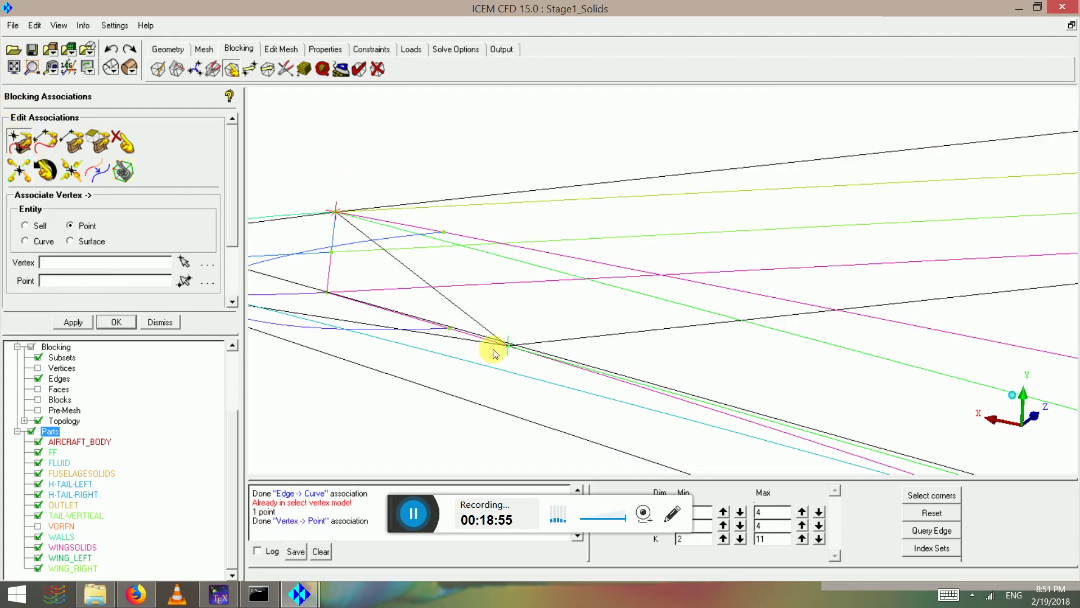
pyautogui.click(342, 291)
pyautogui.click(324, 288)
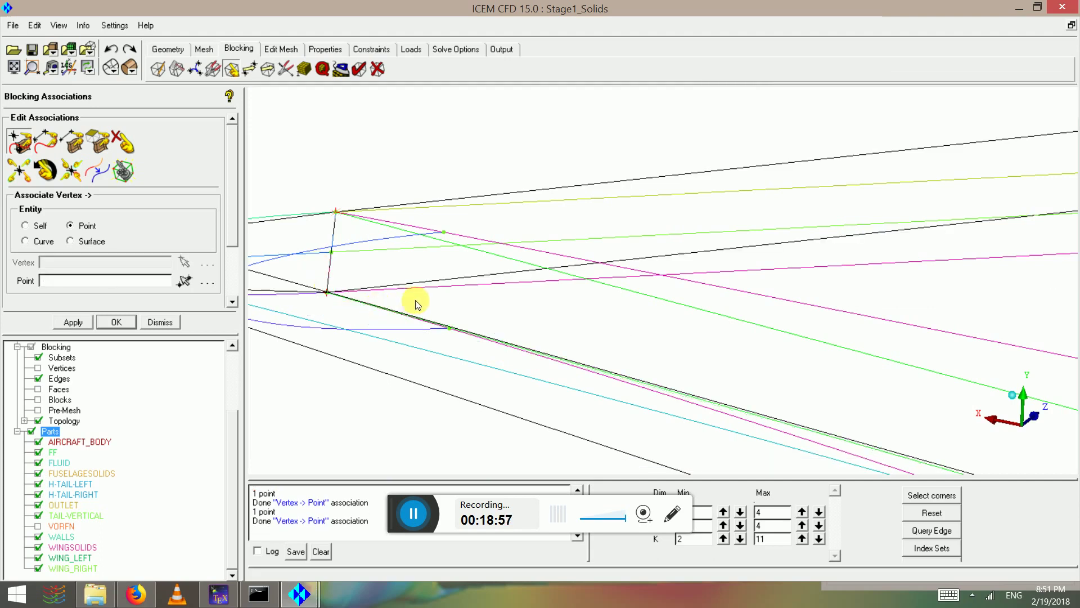
# Step: Associate the +Z wing's upper and lower trailing-edge block edges inboard of the mid-span airfoil with the matching trailing-edge curves
pyautogui.scroll(-5, 545, 308)
pyautogui.scroll(-6, 680, 290)
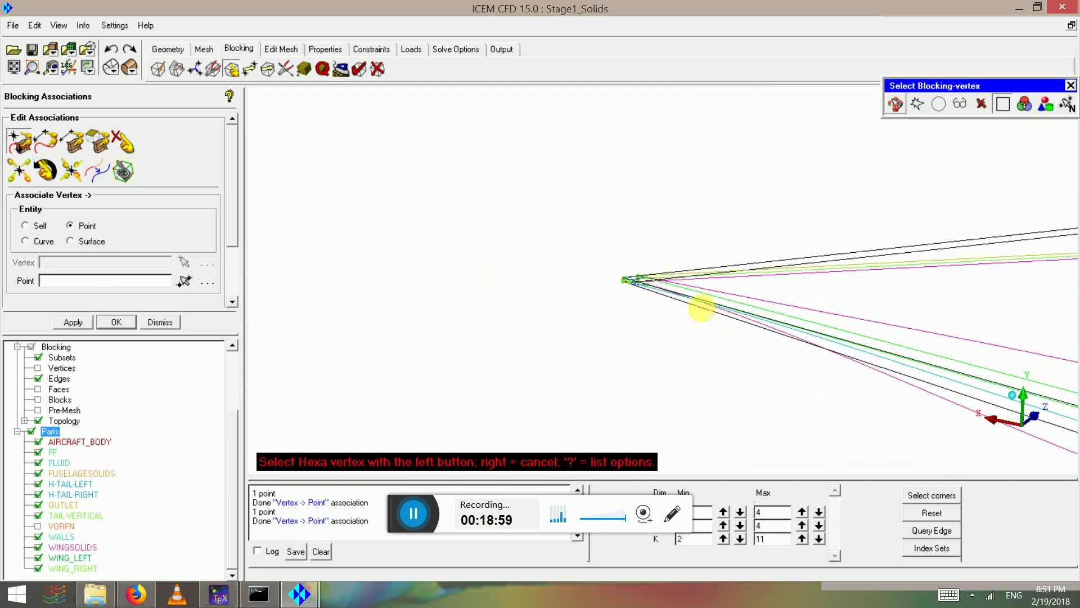
pyautogui.rightClick(795, 332)
pyautogui.scroll(-3, 800, 334)
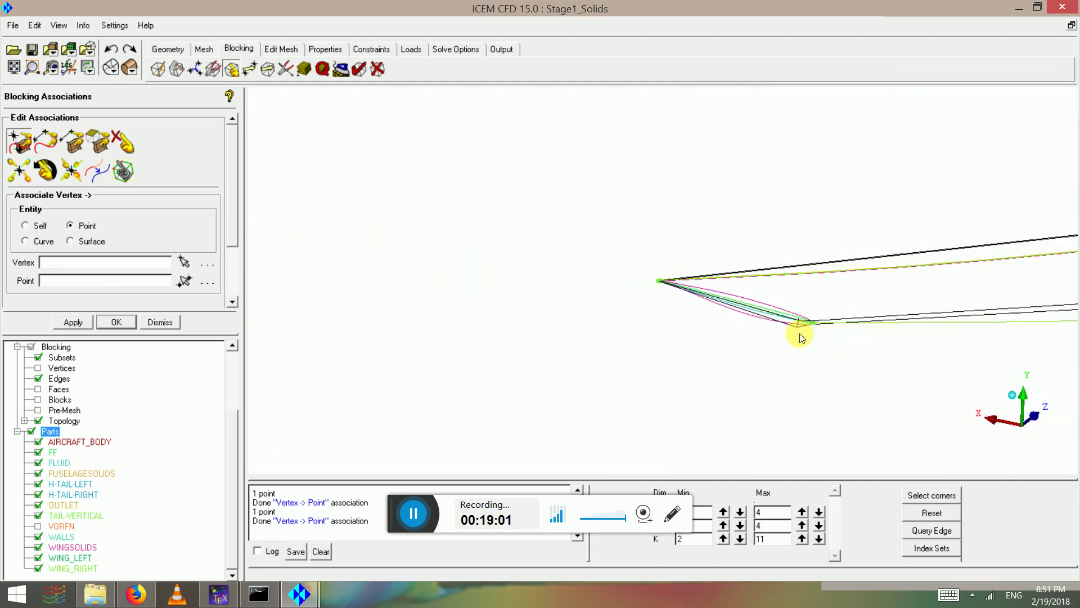
pyautogui.moveTo(818, 330); pyautogui.dragTo(585, 205)
pyautogui.moveTo(852, 232); pyautogui.dragTo(326, 149)
pyautogui.scroll(4, 788, 321)
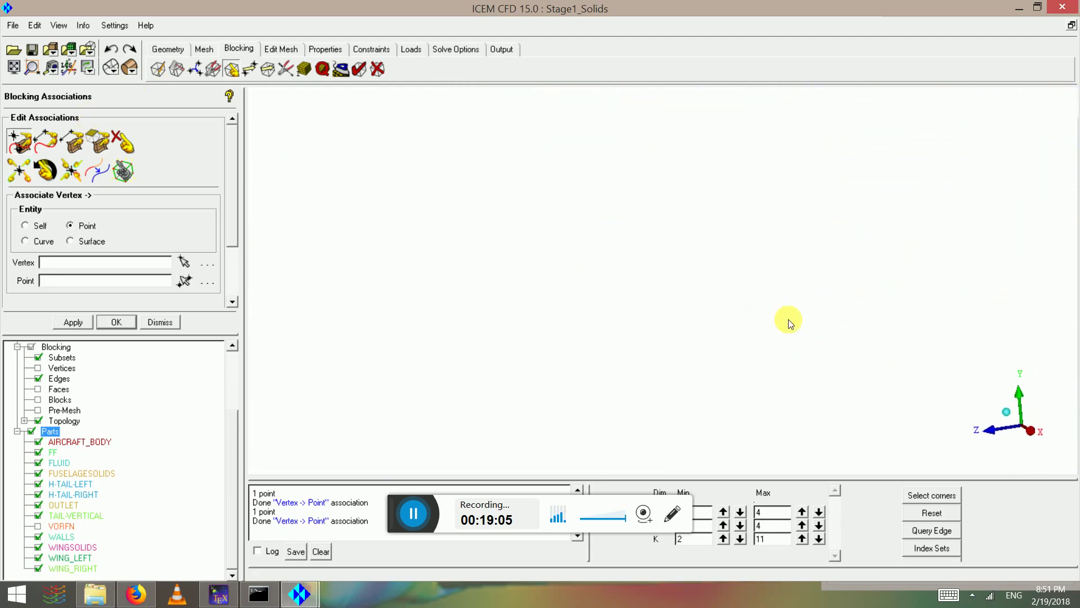
pyautogui.moveTo(540, 118); pyautogui.dragTo(636, 233, button='middle')
pyautogui.scroll(3, 782, 323)
pyautogui.moveTo(636, 233); pyautogui.dragTo(594, 263)
pyautogui.scroll(3, 595, 263)
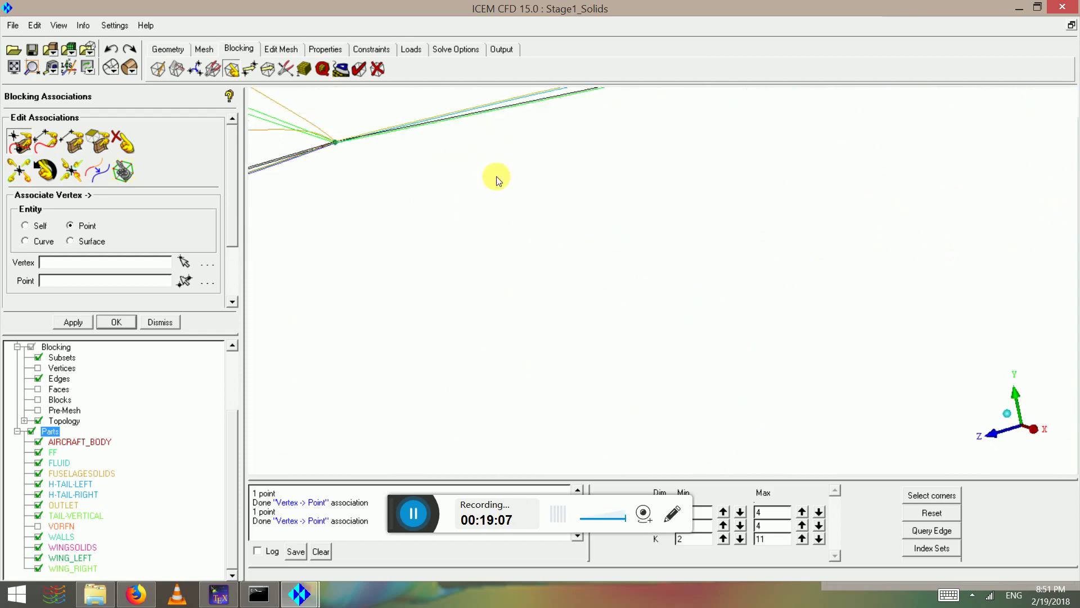
pyautogui.moveTo(315, 155); pyautogui.dragTo(603, 326, button='middle')
pyautogui.moveTo(601, 325); pyautogui.dragTo(376, 243)
pyautogui.click(36, 134)
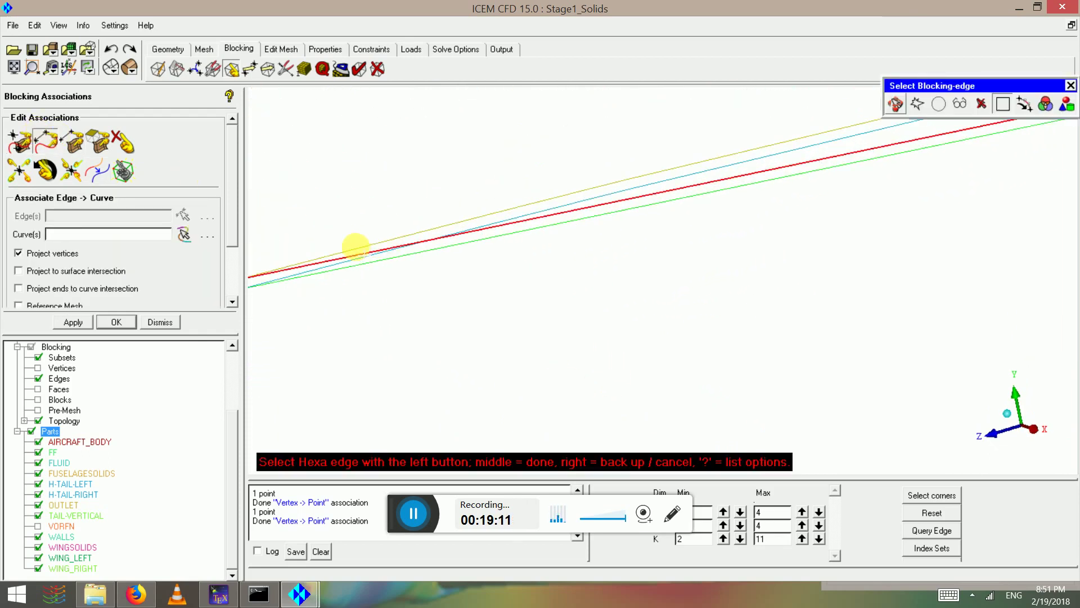
pyautogui.moveTo(315, 267); pyautogui.dragTo(614, 366, button='middle')
pyautogui.scroll(3, 615, 367)
pyautogui.middleClick(614, 367)
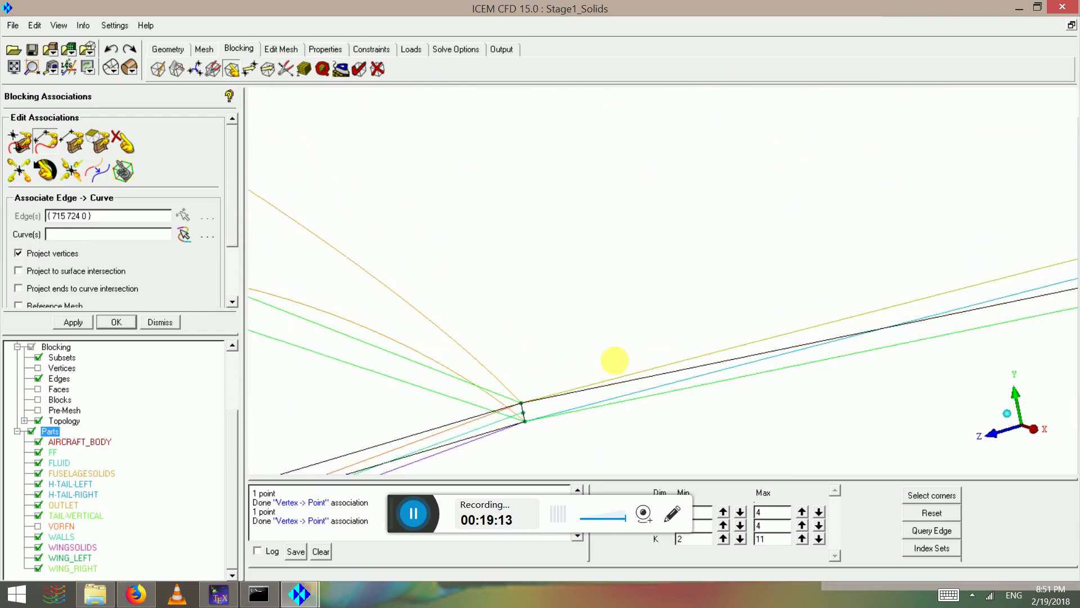
pyautogui.click(612, 400)
pyautogui.middleClick(607, 405)
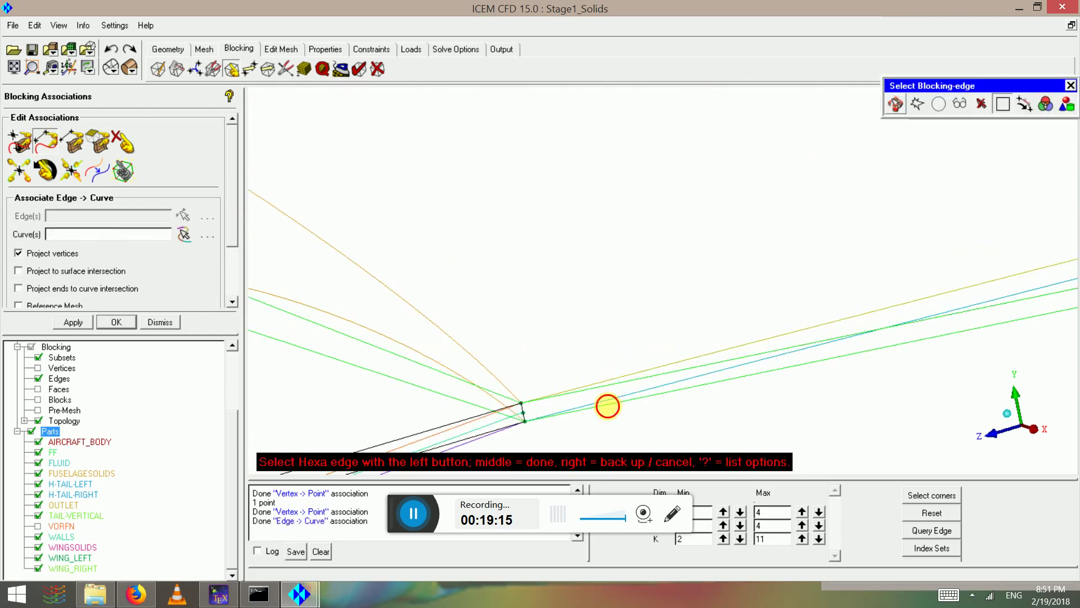
pyautogui.middleClick(605, 406)
pyautogui.click(585, 419)
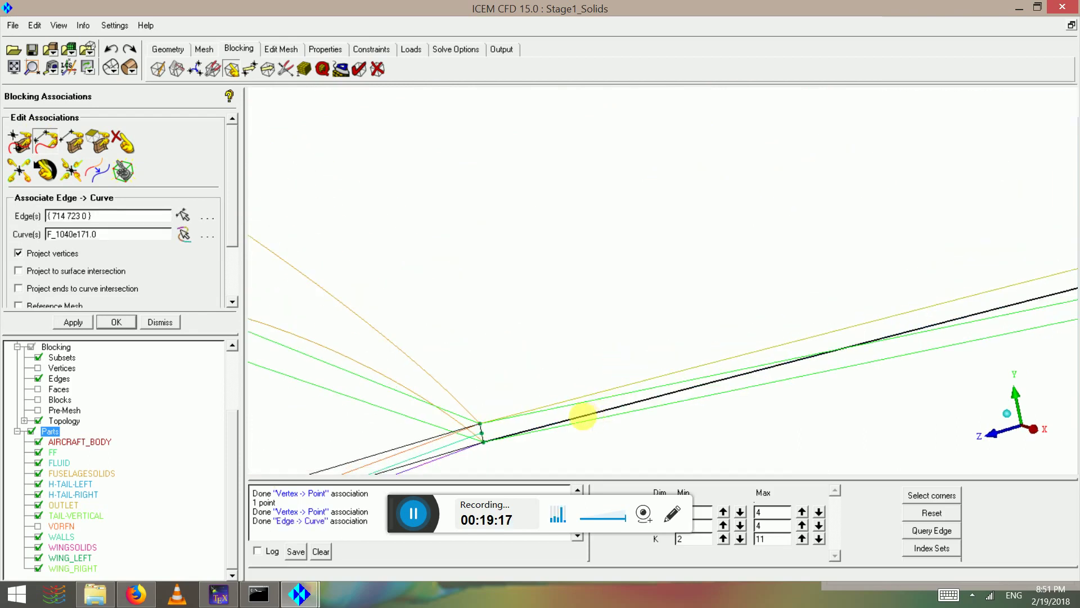
pyautogui.middleClick(579, 421)
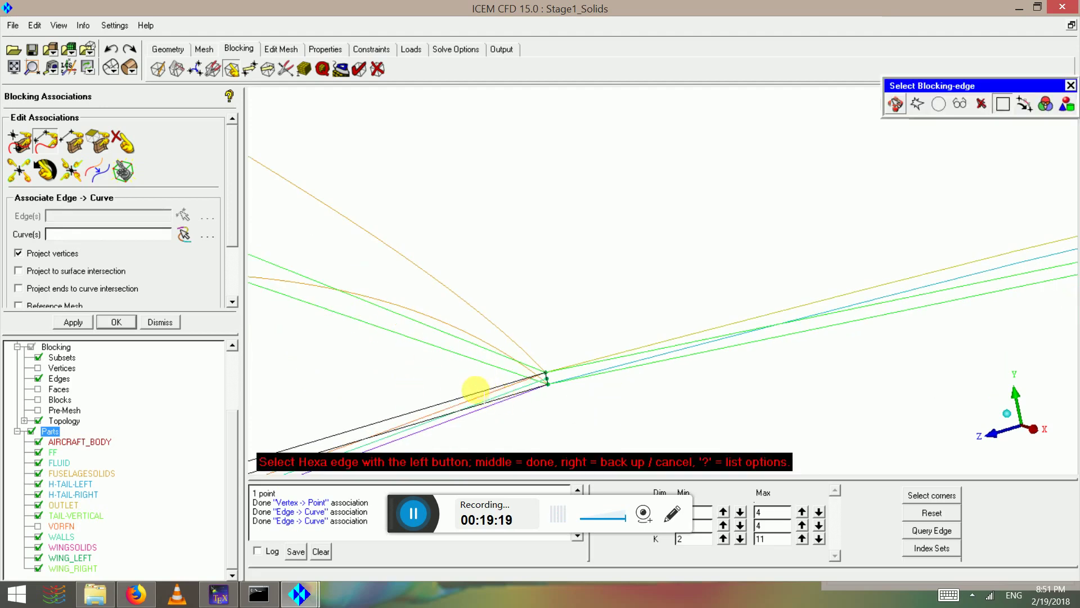
# Step: Associate the +Z wing's upper and lower trailing-edge block edges outboard of the mid-span airfoil with the matching trailing-edge curves
pyautogui.keyDown('ctrl'); pyautogui.moveTo(465, 395); pyautogui.dragTo(662, 262, button='middle'); pyautogui.keyUp('ctrl')
pyautogui.middleClick(687, 234)
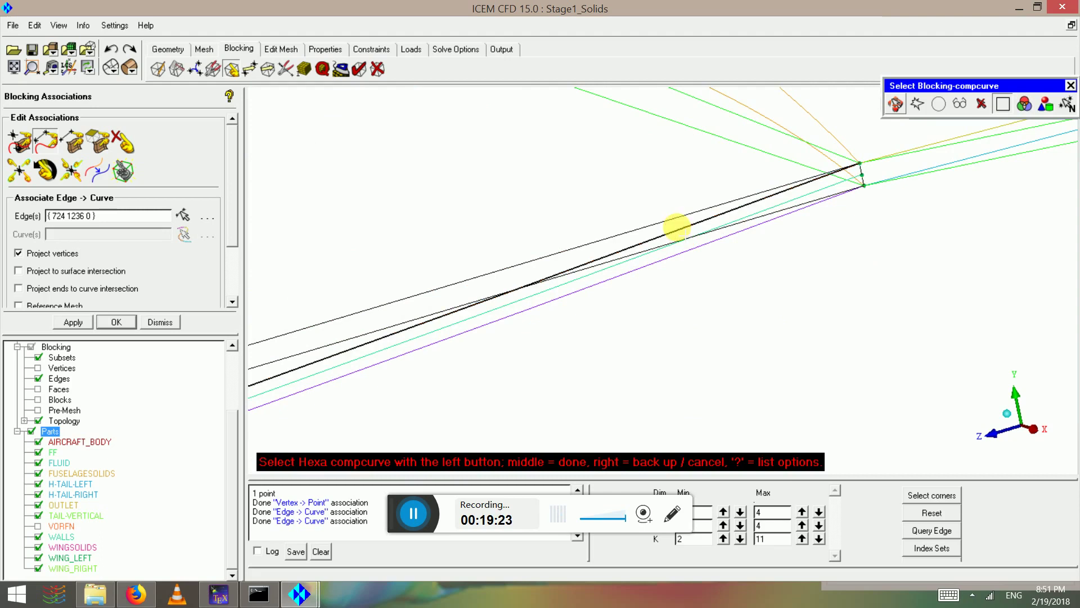
pyautogui.middleClick(677, 228)
pyautogui.click(707, 232)
pyautogui.middleClick(707, 234)
pyautogui.click(710, 247)
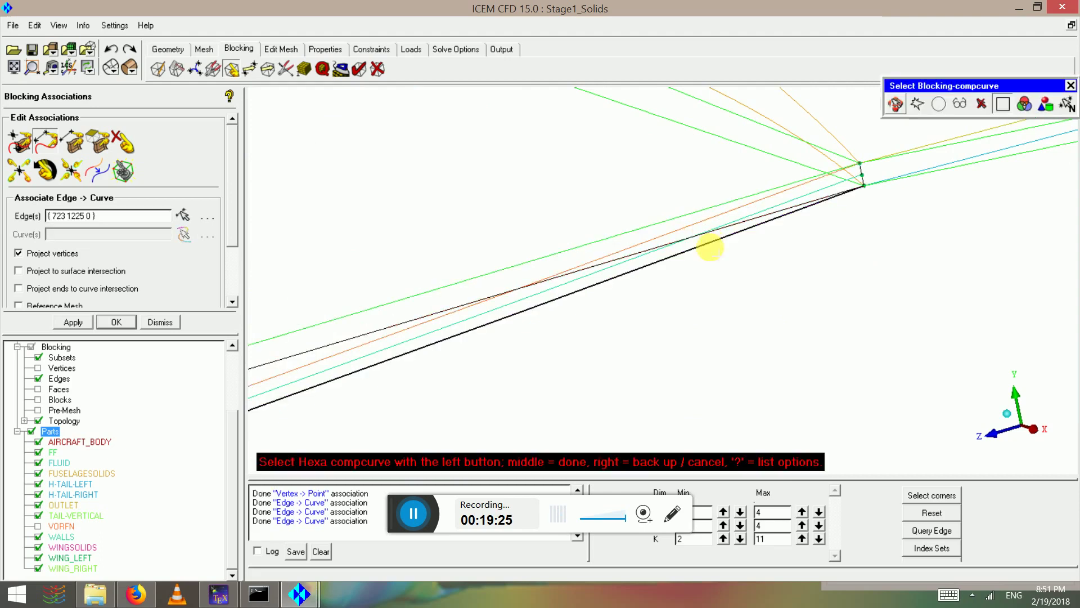
pyautogui.middleClick(710, 248)
# Step: Reassociate the +Z wing's upper outboard trailing-edge block edge with curve F_1896e208.0, picking both near the wing tip
pyautogui.scroll(-5, 701, 267)
pyautogui.keyDown('ctrl'); pyautogui.moveTo(324, 307); pyautogui.dragTo(1078, 38, button='middle'); pyautogui.keyUp('ctrl')
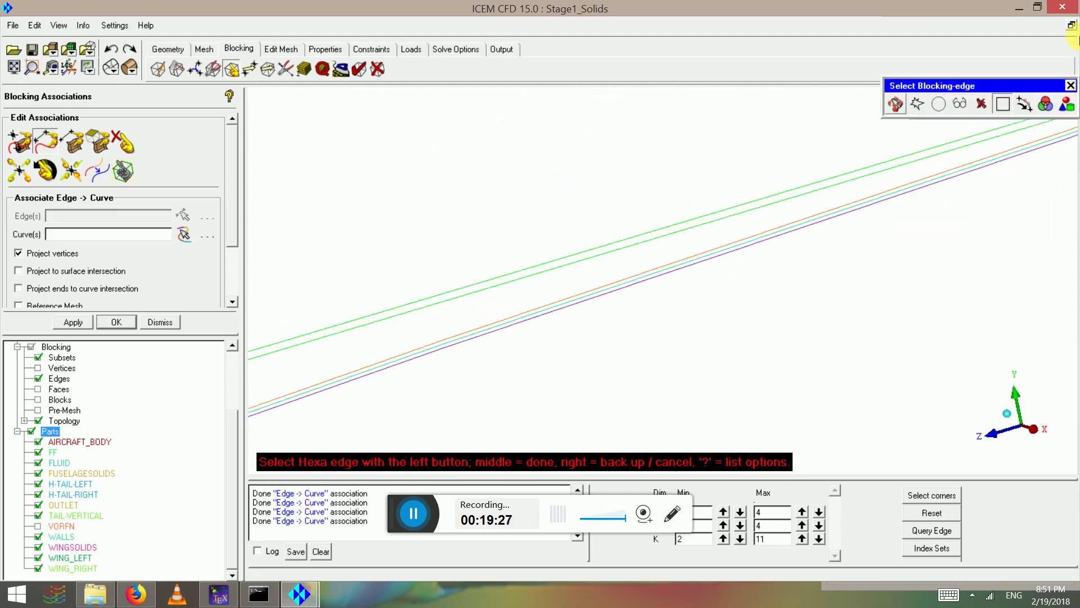
pyautogui.scroll(-9, 673, 270)
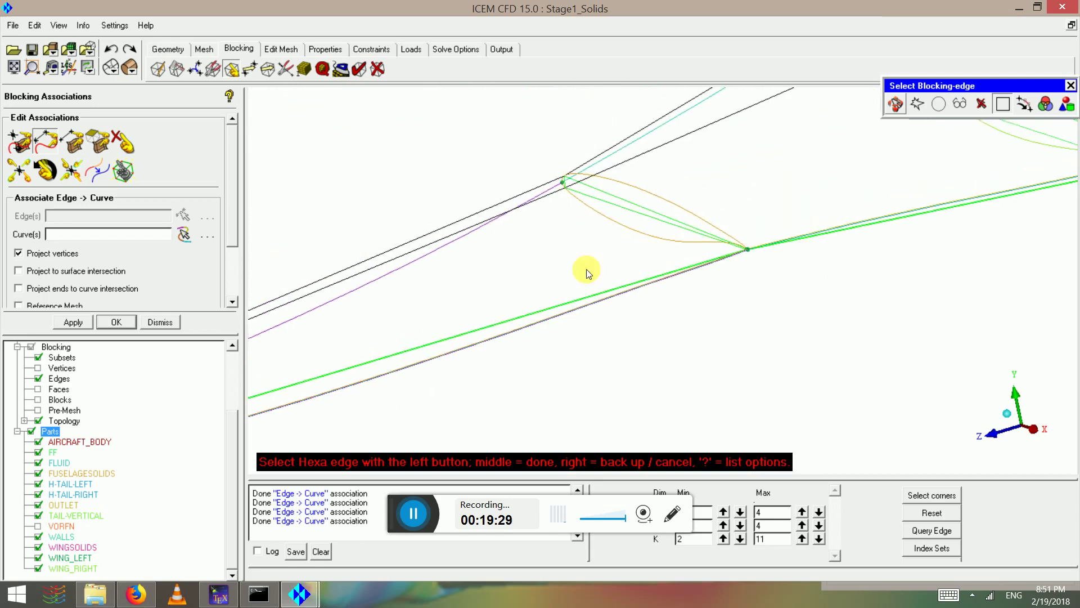
pyautogui.keyDown('ctrl'); pyautogui.moveTo(587, 269); pyautogui.dragTo(1078, 156, button='middle'); pyautogui.keyUp('ctrl')
pyautogui.scroll(5, 589, 346)
pyautogui.keyDown('ctrl'); pyautogui.moveTo(703, 267); pyautogui.dragTo(1078, 51, button='middle'); pyautogui.keyUp('ctrl')
pyautogui.scroll(6, 682, 264)
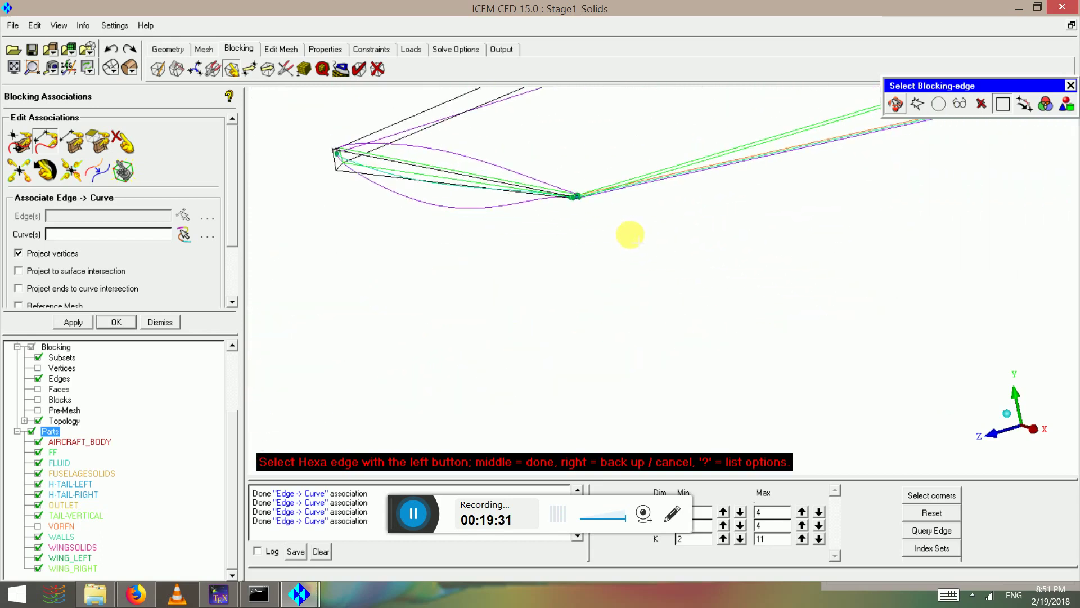
pyautogui.scroll(4, 602, 222)
pyautogui.scroll(5, 593, 262)
pyautogui.keyDown('ctrl'); pyautogui.moveTo(610, 234); pyautogui.dragTo(663, 350, button='middle'); pyautogui.keyUp('ctrl')
pyautogui.scroll(2, 608, 249)
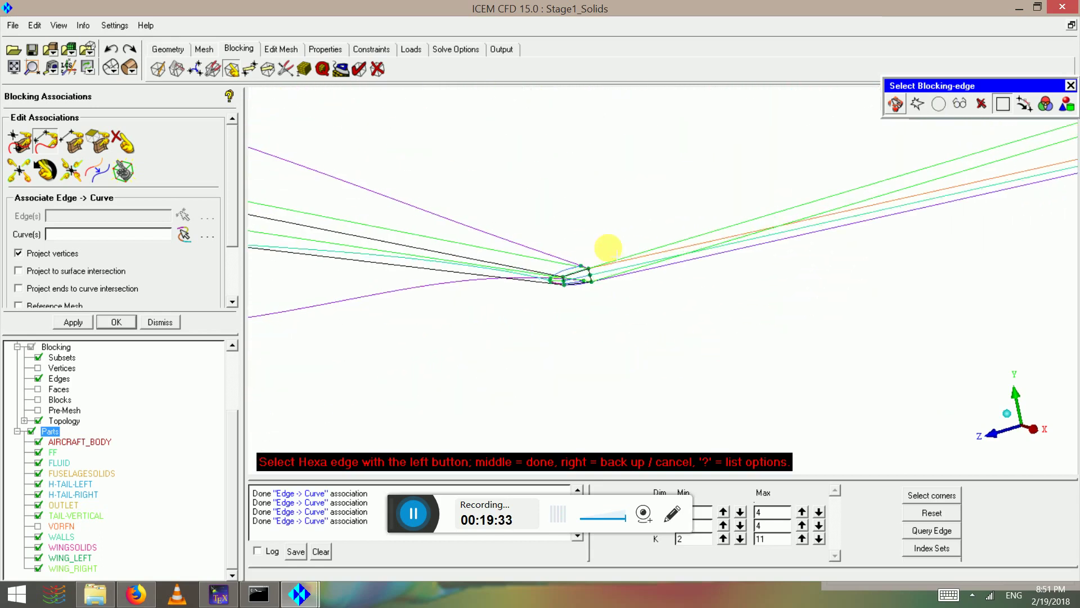
pyautogui.scroll(1, 608, 248)
pyautogui.click(613, 242)
pyautogui.middleClick(618, 251)
pyautogui.click(620, 251)
pyautogui.middleClick(612, 256)
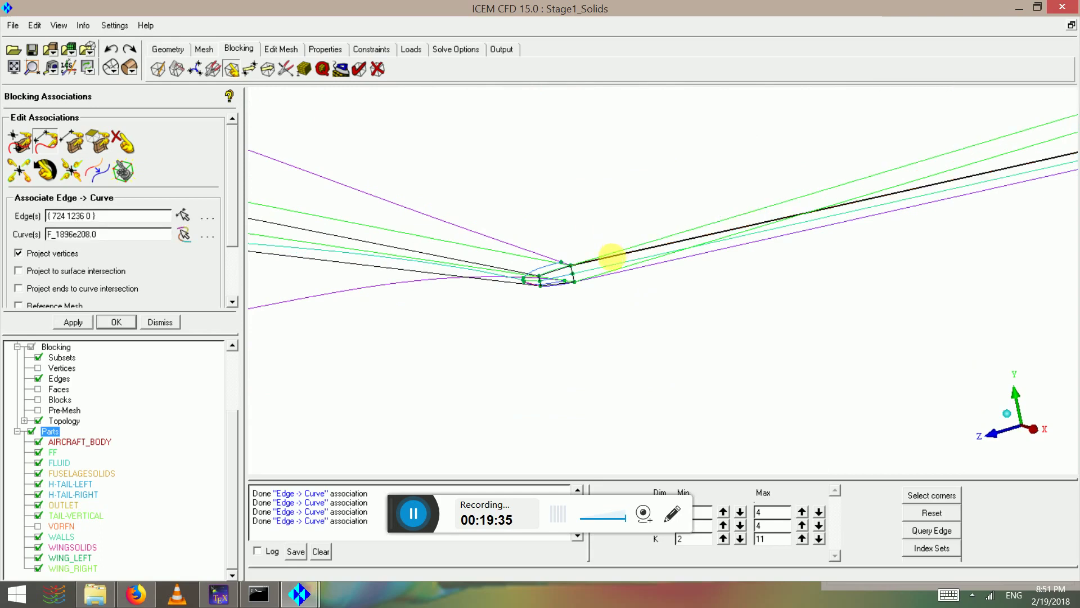
# Step: On the opposite wing, associate the upper and lower trailing-edge block edges inboard of the mid-span airfoil with their trailing-edge curves
pyautogui.scroll(-8, 752, 272)
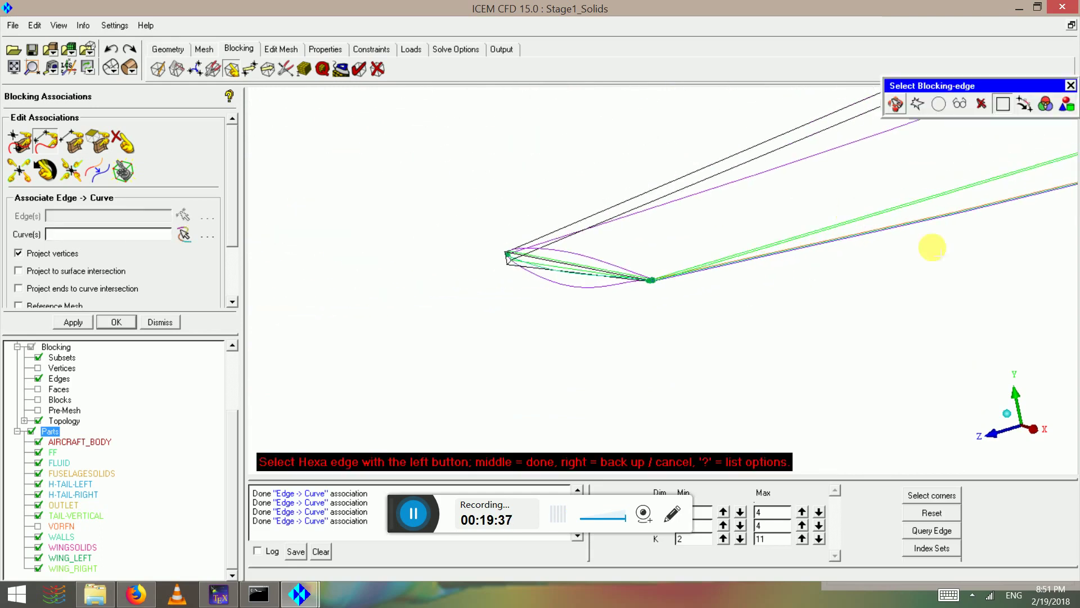
pyautogui.scroll(-8, 937, 252)
pyautogui.keyDown('ctrl'); pyautogui.moveTo(995, 206); pyautogui.dragTo(281, 247, button='middle'); pyautogui.keyUp('ctrl')
pyautogui.keyDown('ctrl'); pyautogui.moveTo(692, 164); pyautogui.dragTo(523, 210); pyautogui.keyUp('ctrl')
pyautogui.scroll(3, 822, 171)
pyautogui.keyDown('ctrl'); pyautogui.moveTo(822, 171); pyautogui.dragTo(554, 315, button='middle'); pyautogui.keyUp('ctrl')
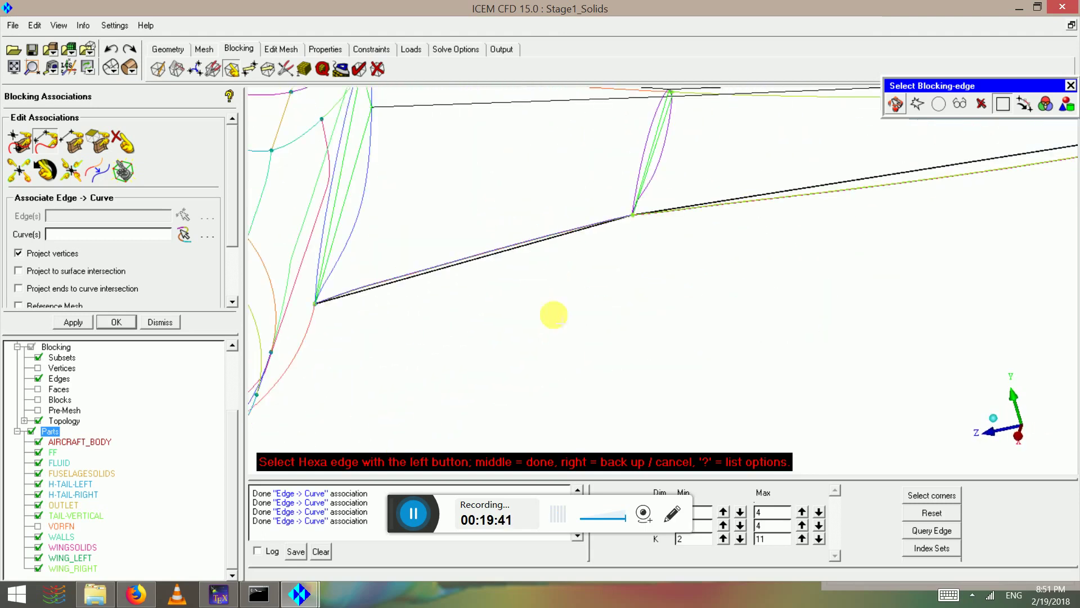
pyautogui.scroll(6, 551, 275)
pyautogui.keyDown('ctrl'); pyautogui.moveTo(582, 178); pyautogui.dragTo(665, 294, button='middle'); pyautogui.keyUp('ctrl')
pyautogui.scroll(3, 540, 248)
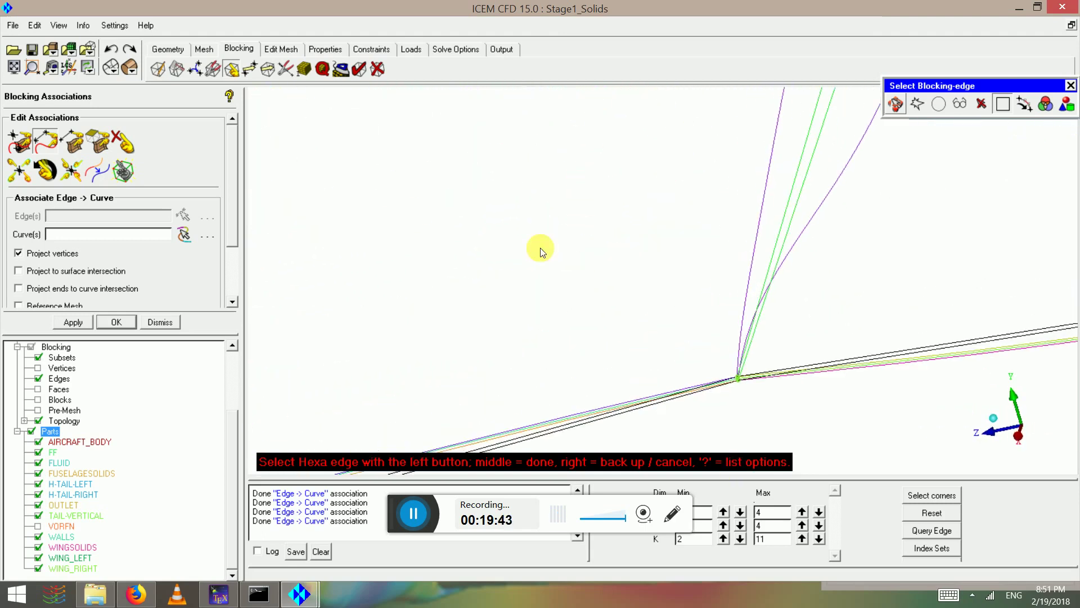
pyautogui.keyDown('ctrl'); pyautogui.moveTo(687, 398); pyautogui.dragTo(723, 236, button='middle'); pyautogui.keyUp('ctrl')
pyautogui.scroll(3, 557, 302)
pyautogui.scroll(2, 681, 197)
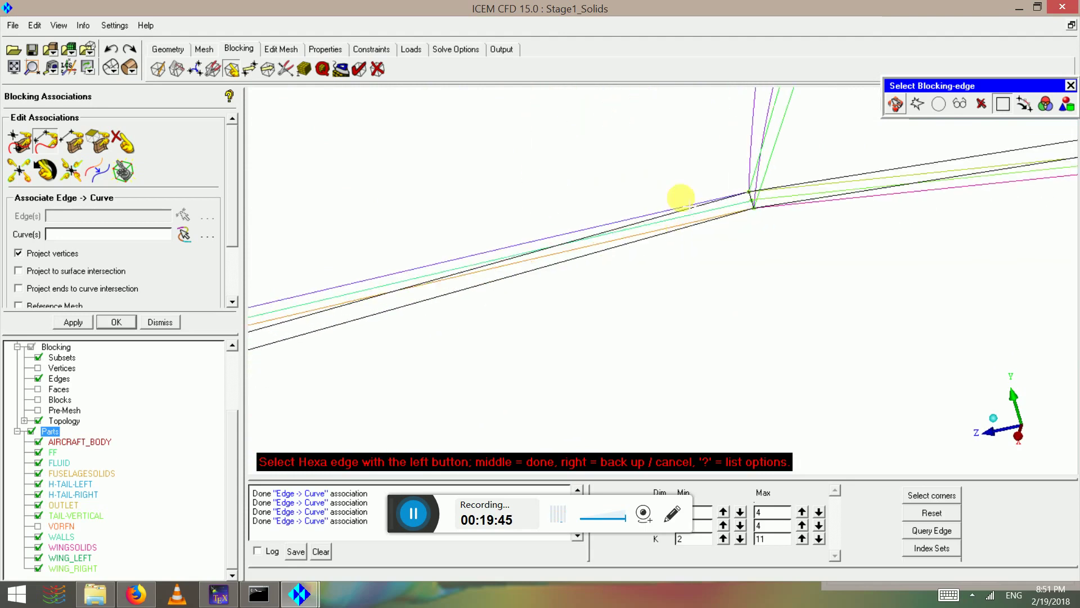
pyautogui.click(687, 188)
pyautogui.middleClick(687, 188)
pyautogui.click(707, 199)
pyautogui.middleClick(707, 199)
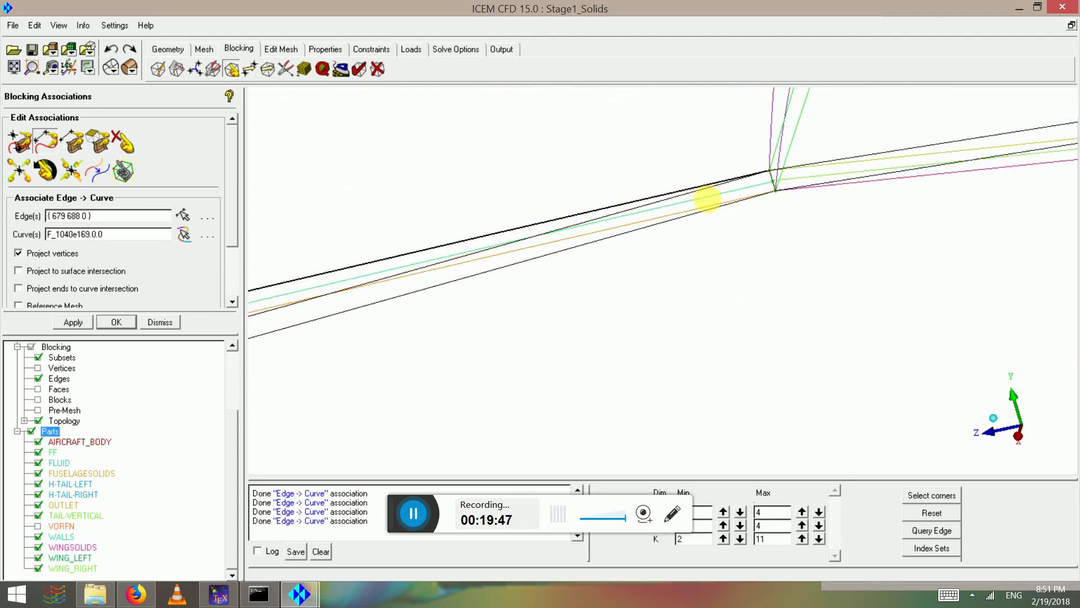
pyautogui.click(709, 210)
pyautogui.middleClick(706, 211)
pyautogui.click(705, 210)
pyautogui.middleClick(705, 210)
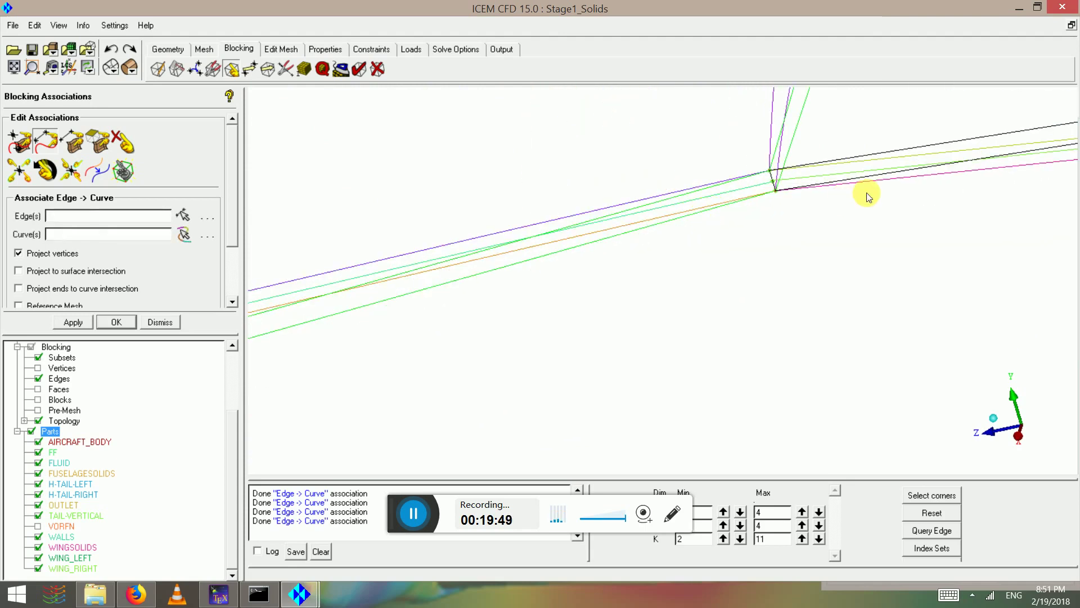
# Step: Associate the opposite wing's upper and lower outboard trailing-edge block edges with curves F_1896e208.0.0 and F_1896e210.0.0
pyautogui.click(845, 164)
pyautogui.middleClick(843, 166)
pyautogui.click(843, 164)
pyautogui.middleClick(843, 165)
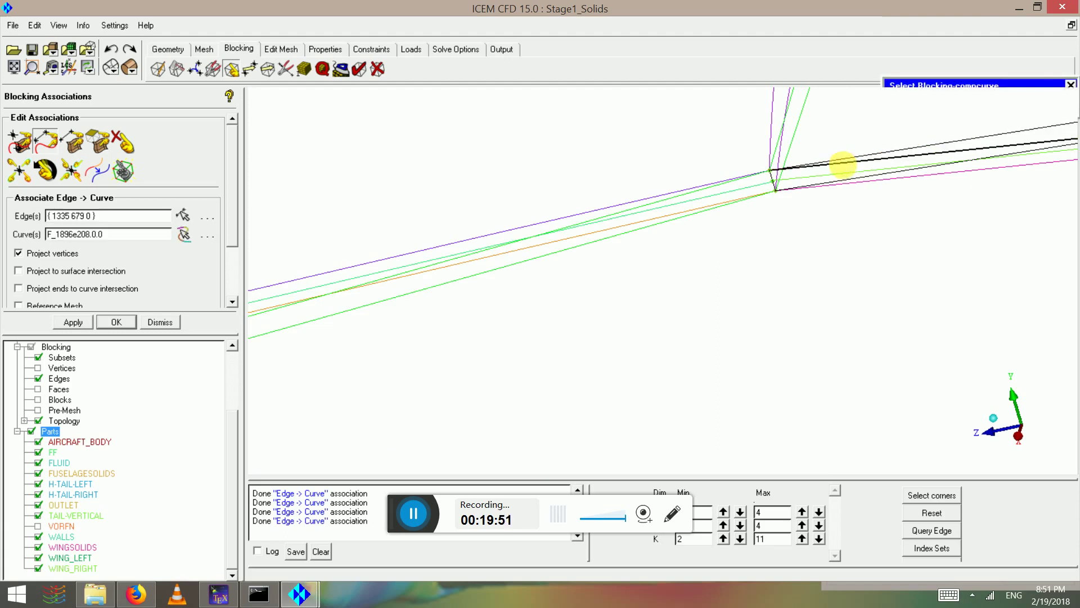
pyautogui.middleClick(838, 187)
pyautogui.click(840, 189)
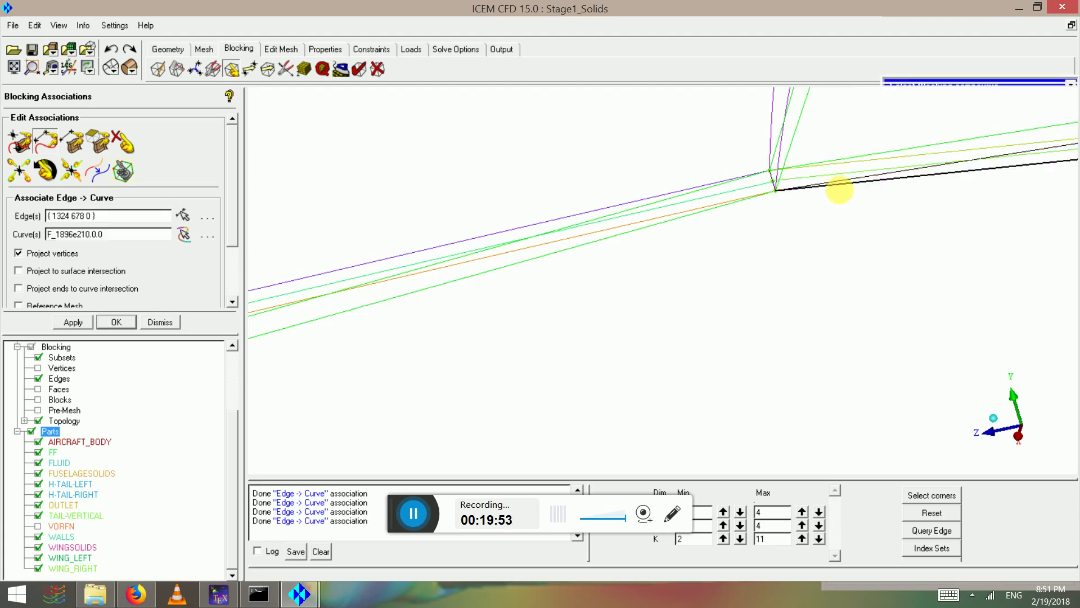
pyautogui.middleClick(839, 193)
# Step: Move the +Z wing root's two front vertices along the airfoil curve closer to the leading edge
pyautogui.scroll(-12, 722, 275)
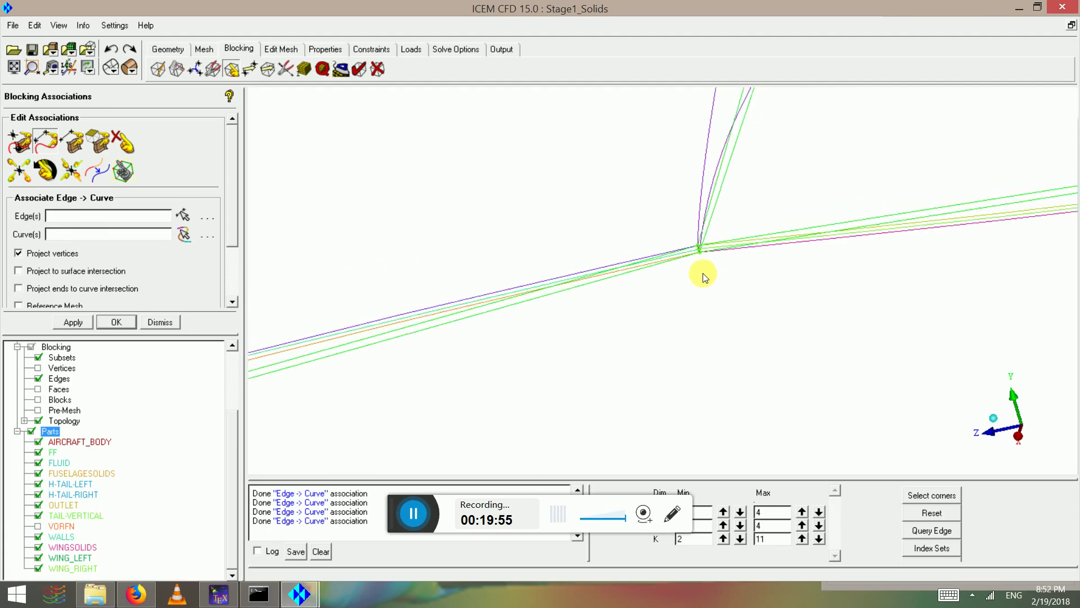
pyautogui.scroll(-10, 680, 254)
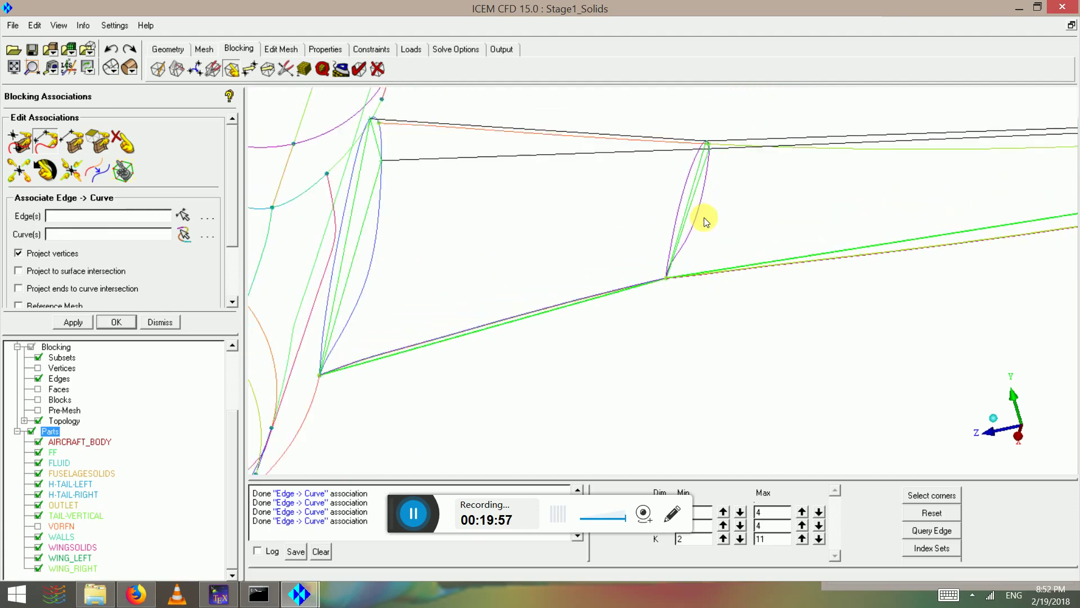
pyautogui.moveTo(869, 240); pyautogui.dragTo(923, 248)
pyautogui.moveTo(459, 303); pyautogui.dragTo(895, 208, button='middle')
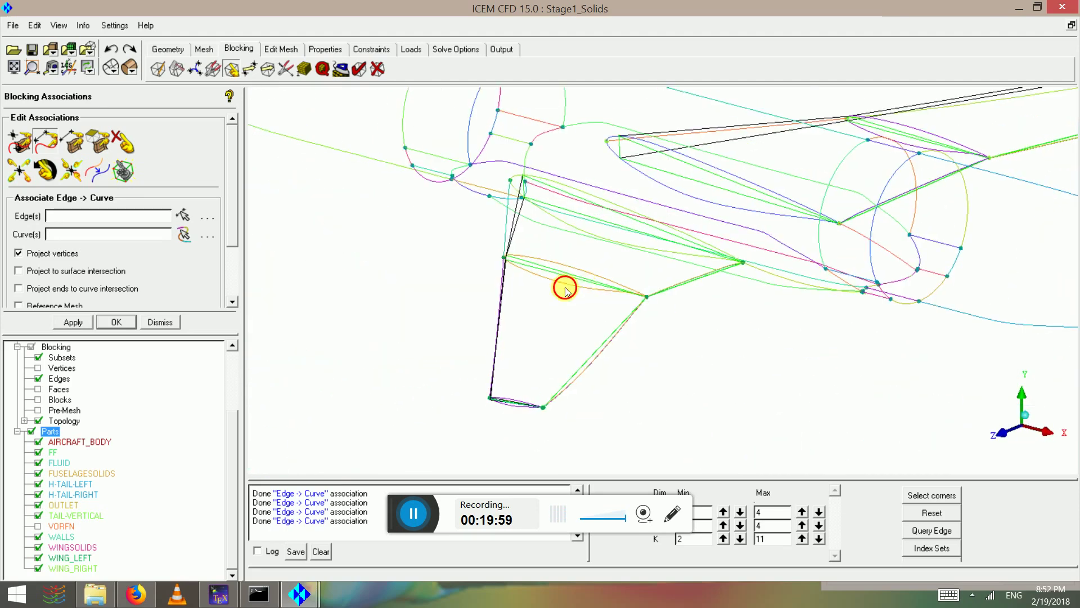
pyautogui.moveTo(564, 286); pyautogui.dragTo(667, 334)
pyautogui.scroll(4, 667, 334)
pyautogui.moveTo(304, 139); pyautogui.dragTo(467, 236, button='middle')
pyautogui.scroll(4, 468, 237)
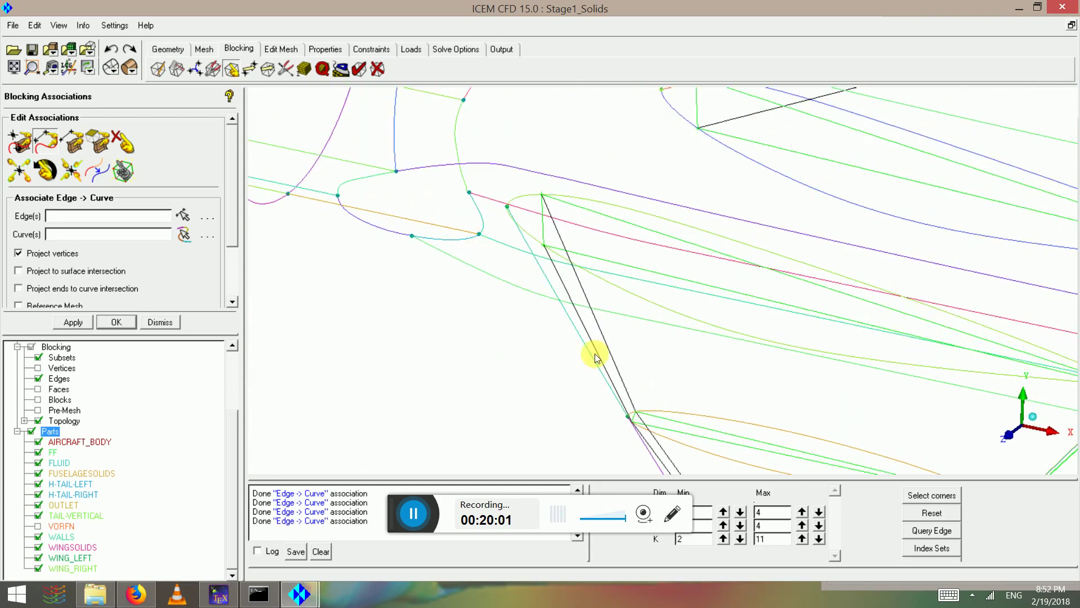
pyautogui.scroll(4, 468, 241)
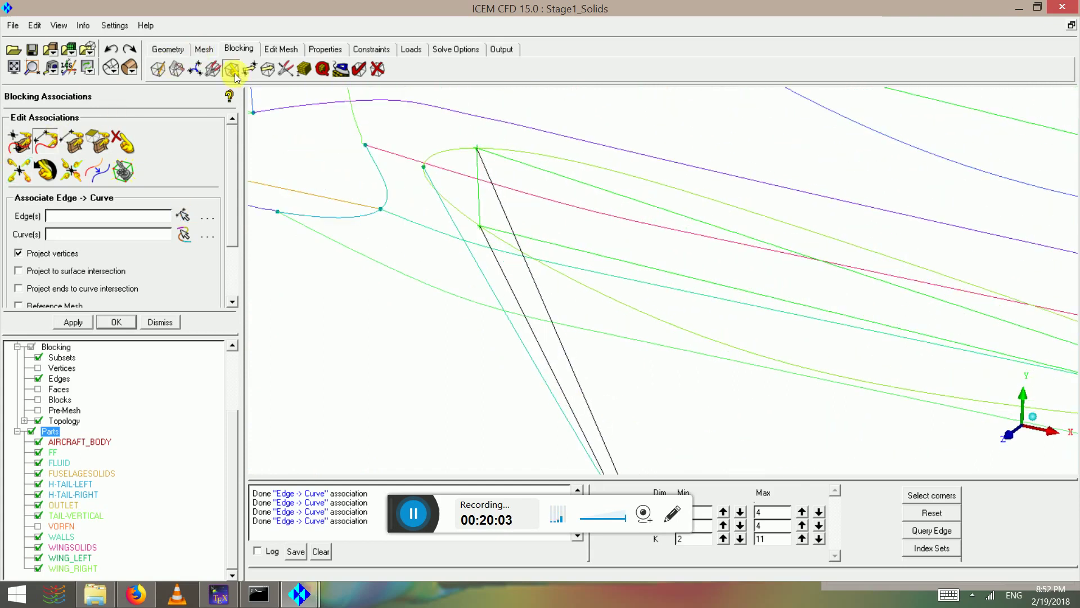
pyautogui.click(249, 69)
pyautogui.click(480, 226)
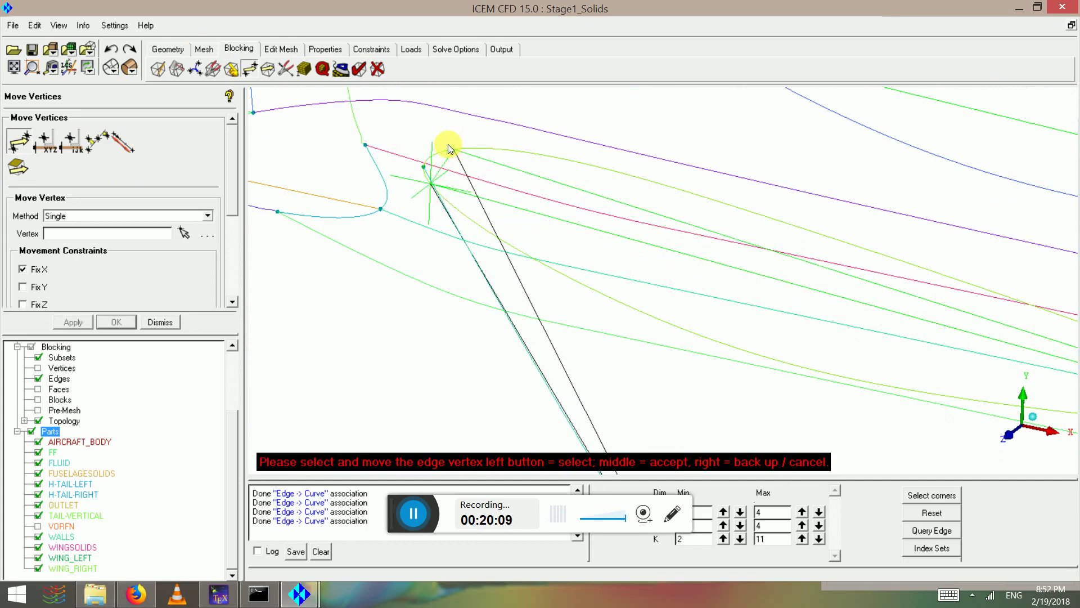
# Step: Move the opposite wing root's upper and lower front vertices along the airfoil curve closer to the leading edge
pyautogui.scroll(-2, 450, 211)
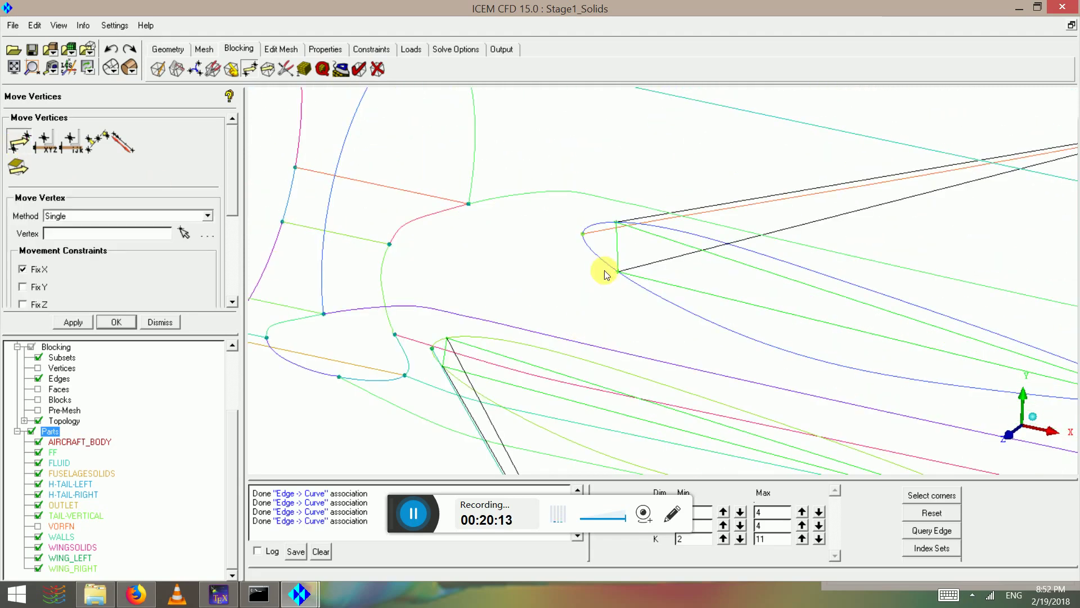
pyautogui.scroll(2, 605, 274)
pyautogui.moveTo(591, 261); pyautogui.dragTo(557, 174)
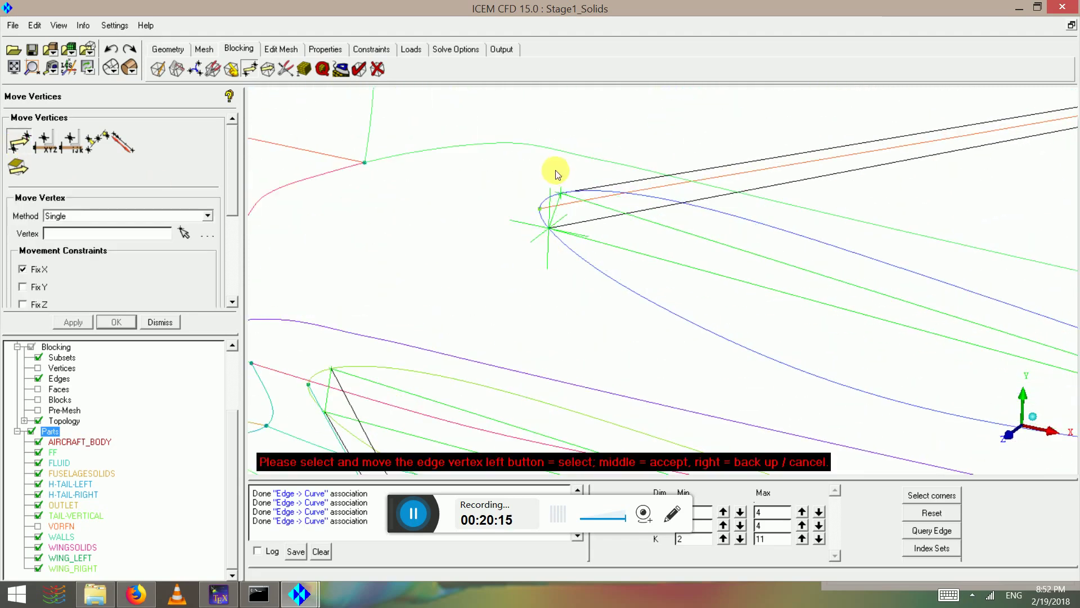
pyautogui.scroll(-3, 616, 232)
pyautogui.middleClick(658, 277)
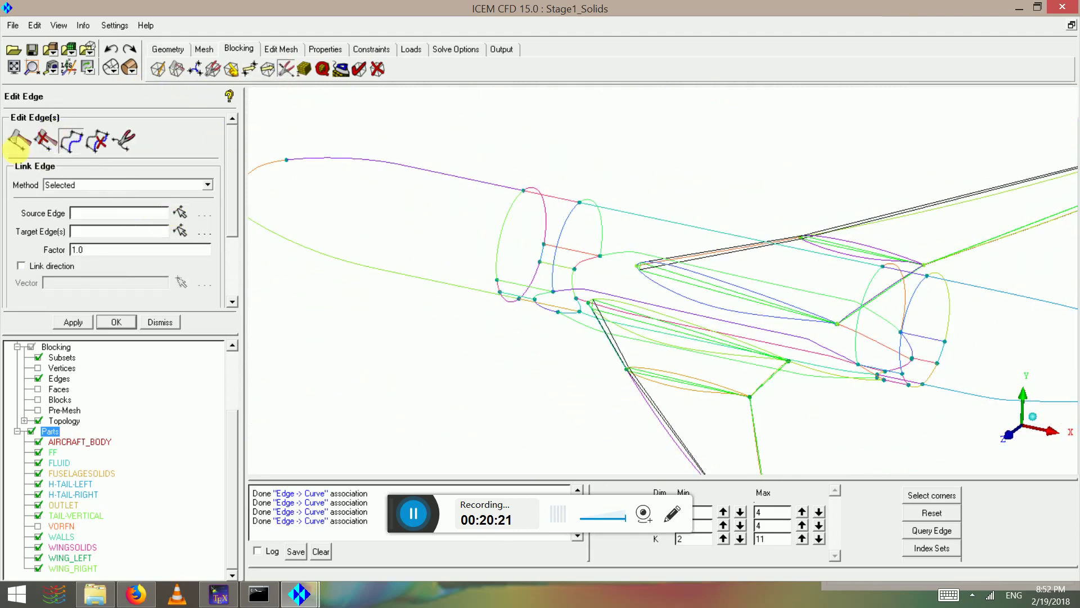
# Step: Split the +Z wing root's upper and lower block edges linearly at several points so they follow the airfoil curves
pyautogui.click(15, 141)
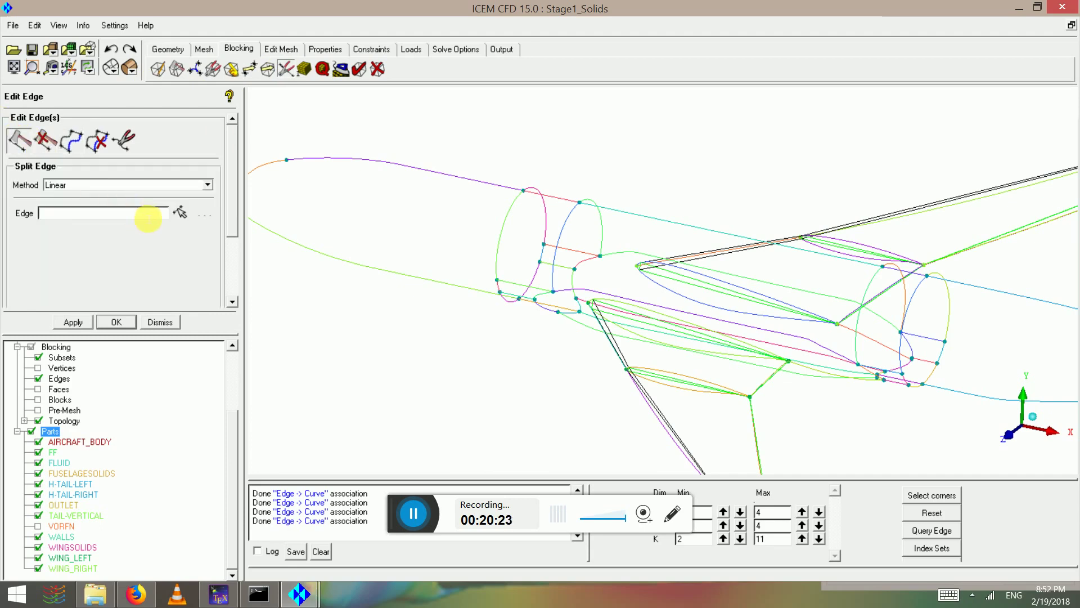
pyautogui.click(179, 211)
pyautogui.scroll(3, 540, 306)
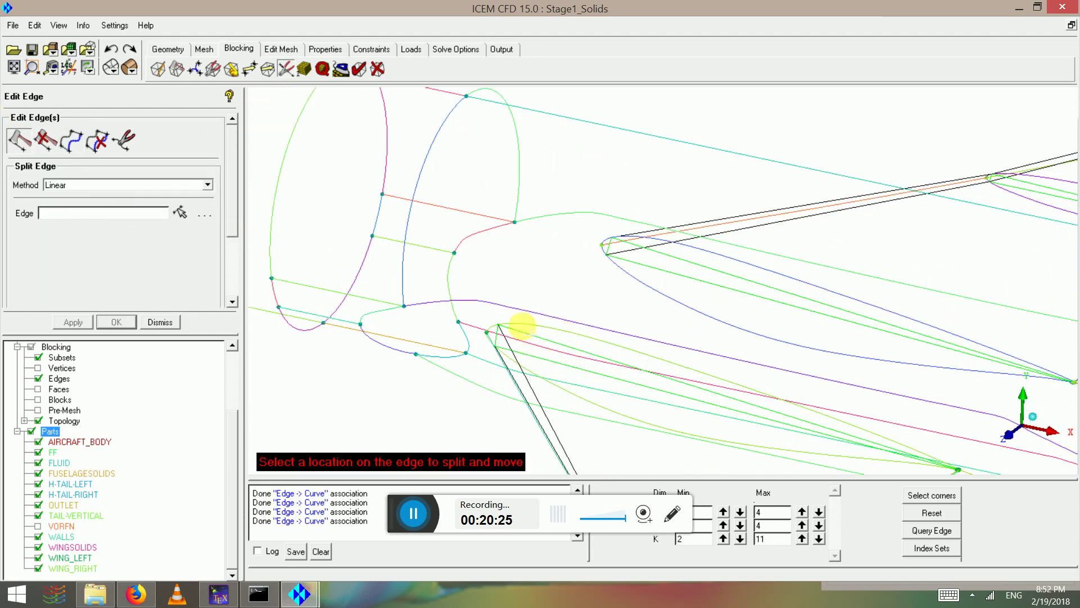
pyautogui.click(519, 328)
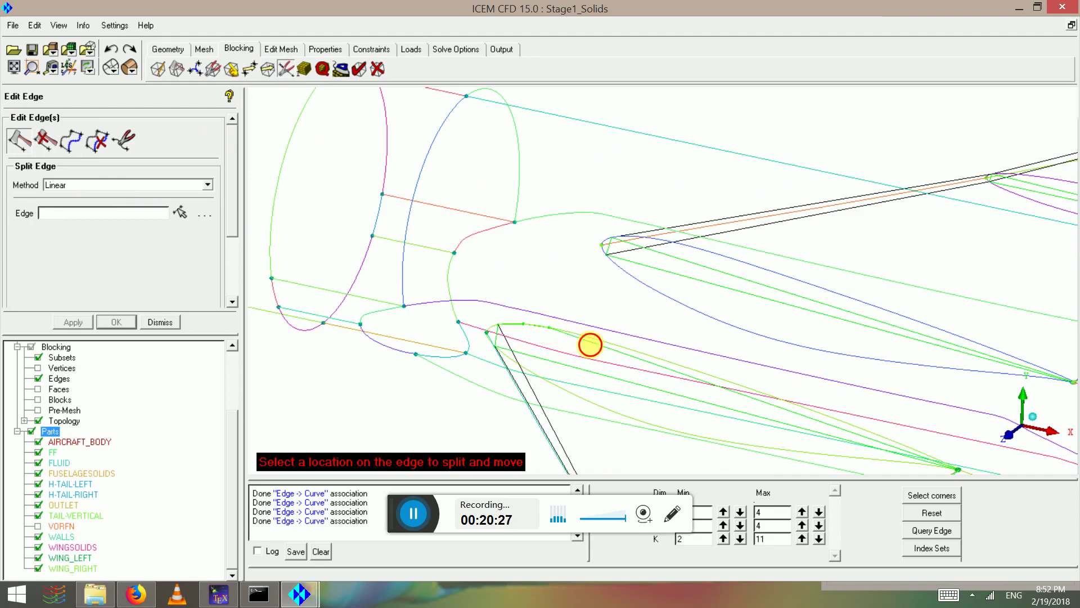
pyautogui.click(590, 345)
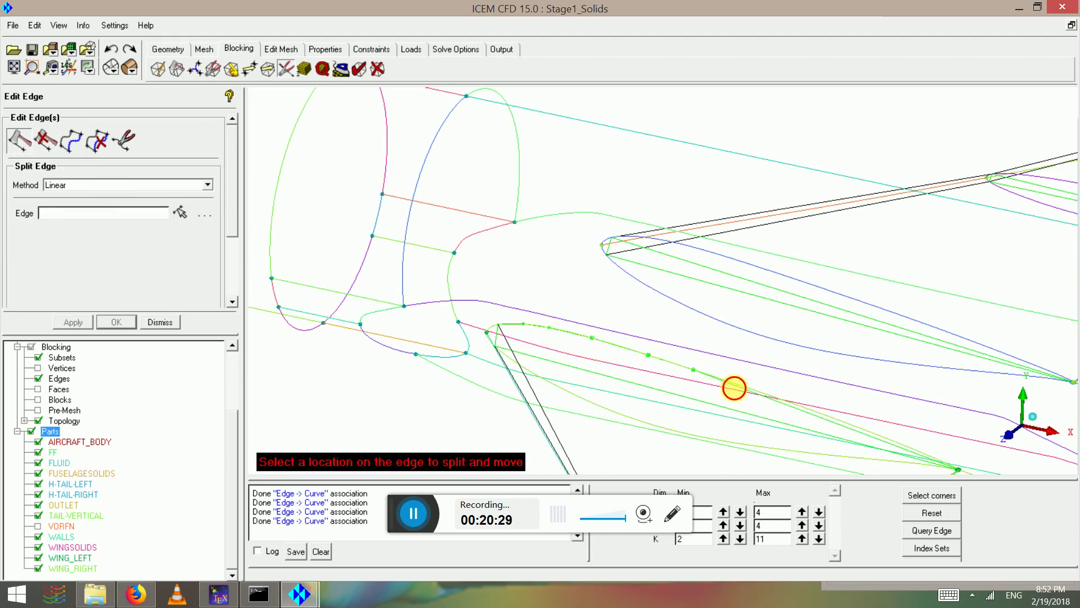
pyautogui.click(819, 413)
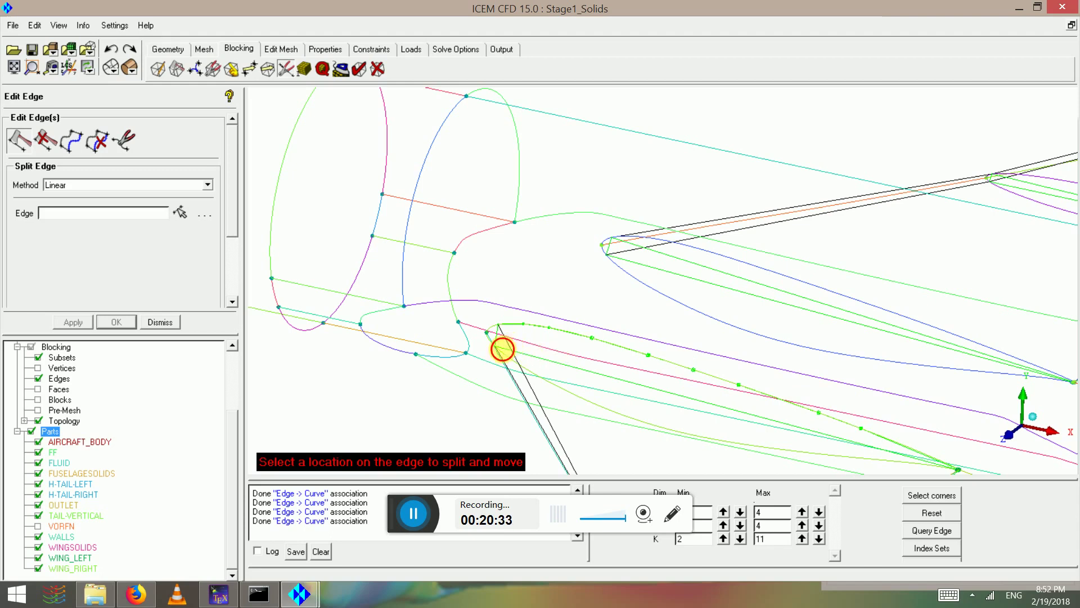
pyautogui.moveTo(503, 349); pyautogui.dragTo(812, 454)
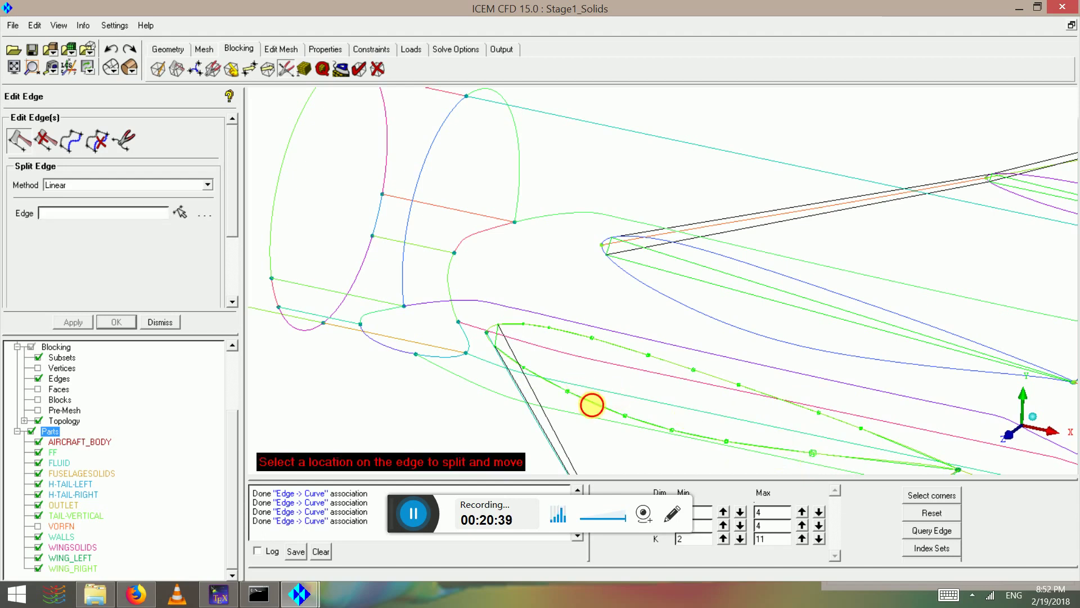
pyautogui.click(591, 404)
# Step: Show the geometry surfaces and hide the OUTLET, FF and WALLS parts to expose the aircraft
pyautogui.moveTo(550, 385); pyautogui.dragTo(987, 315)
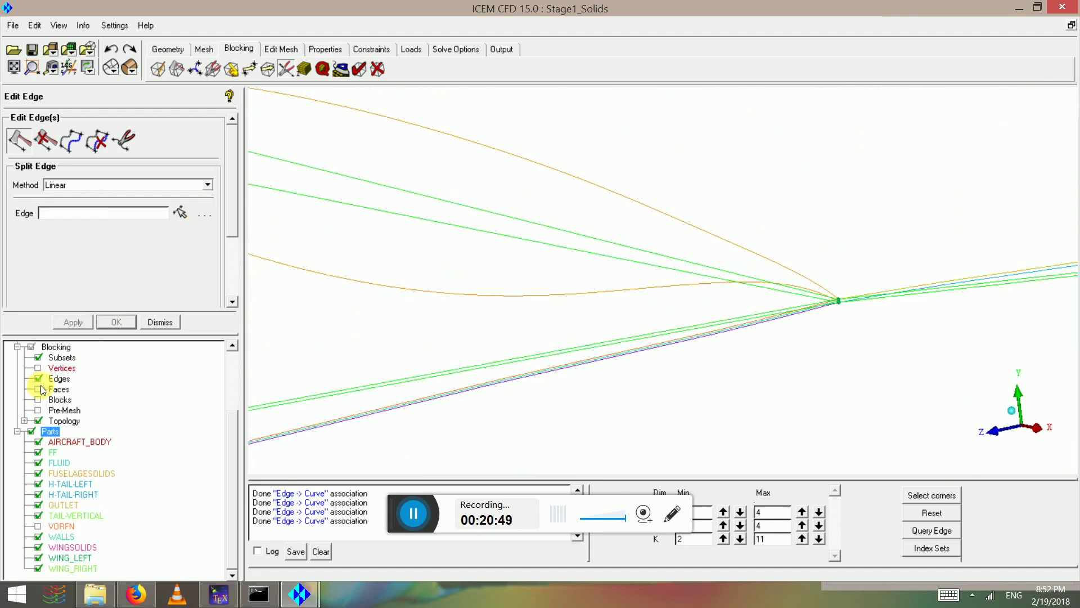
pyautogui.click(231, 378)
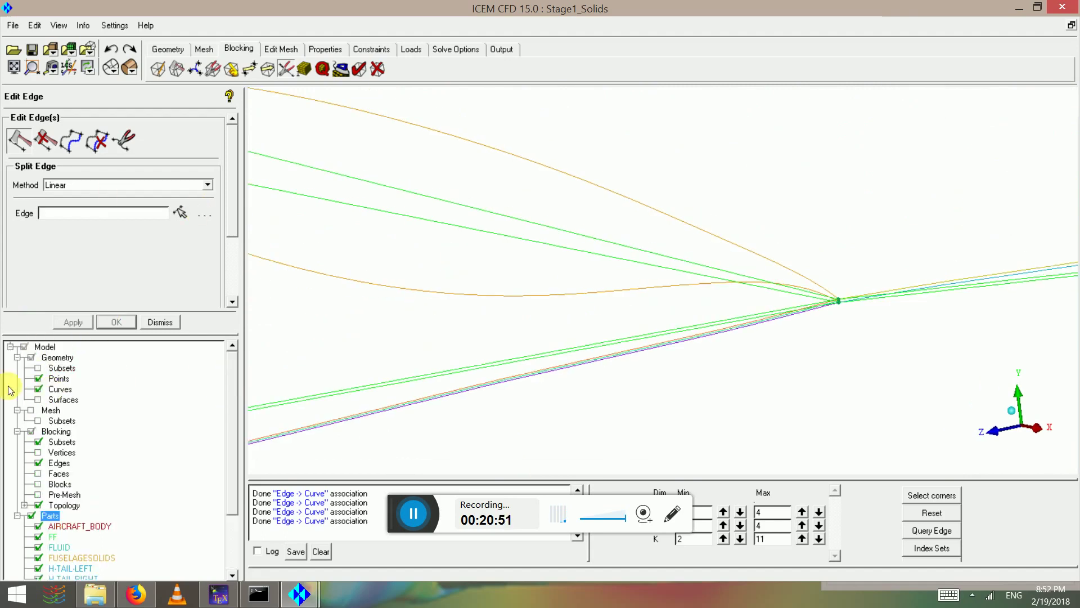
pyautogui.click(39, 400)
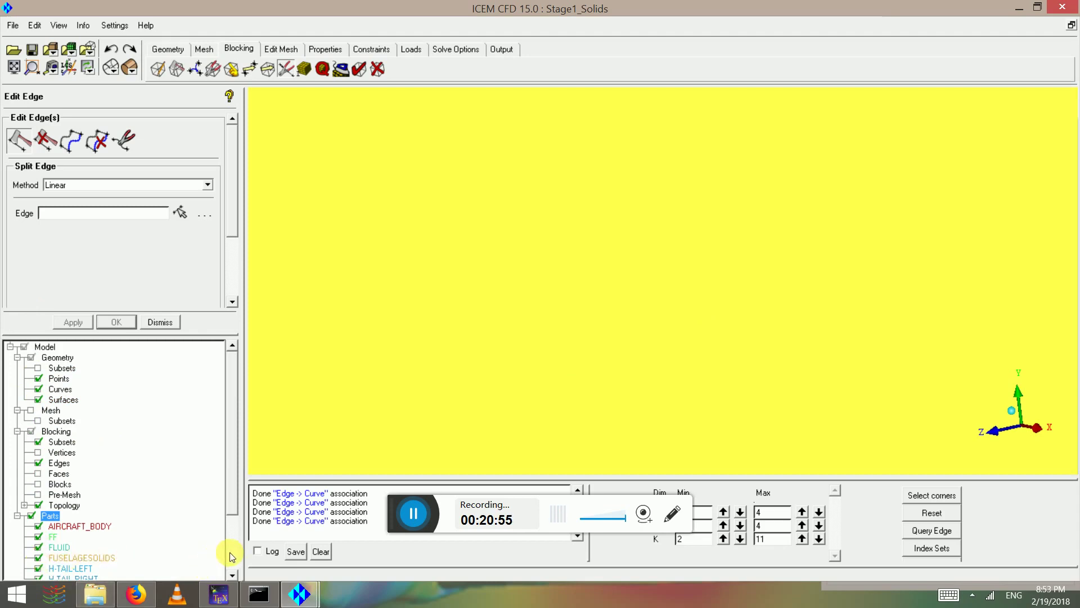
pyautogui.scroll(-3, 151, 538)
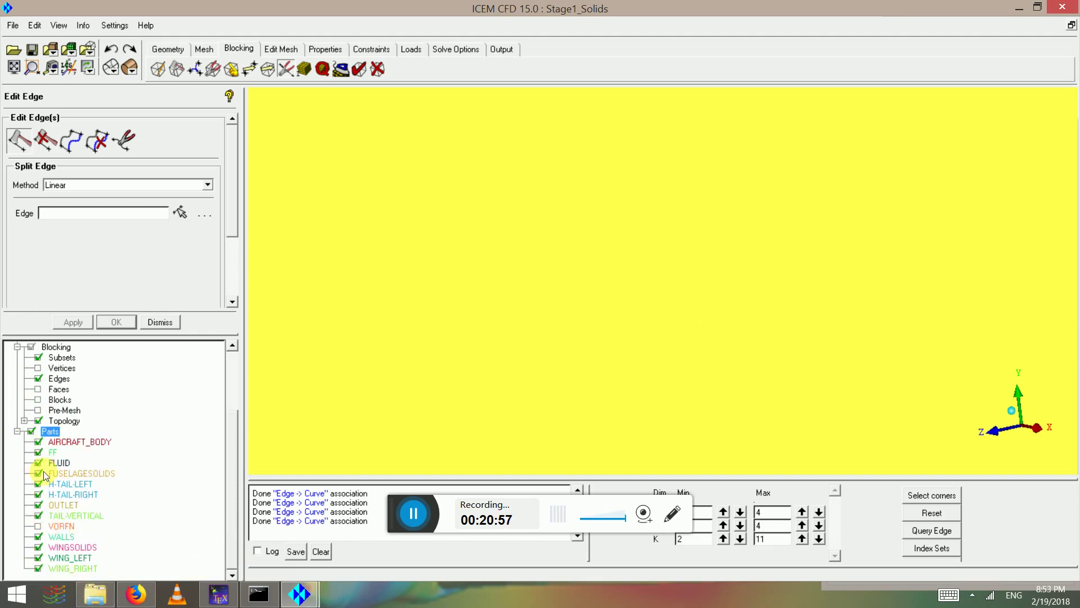
pyautogui.click(37, 506)
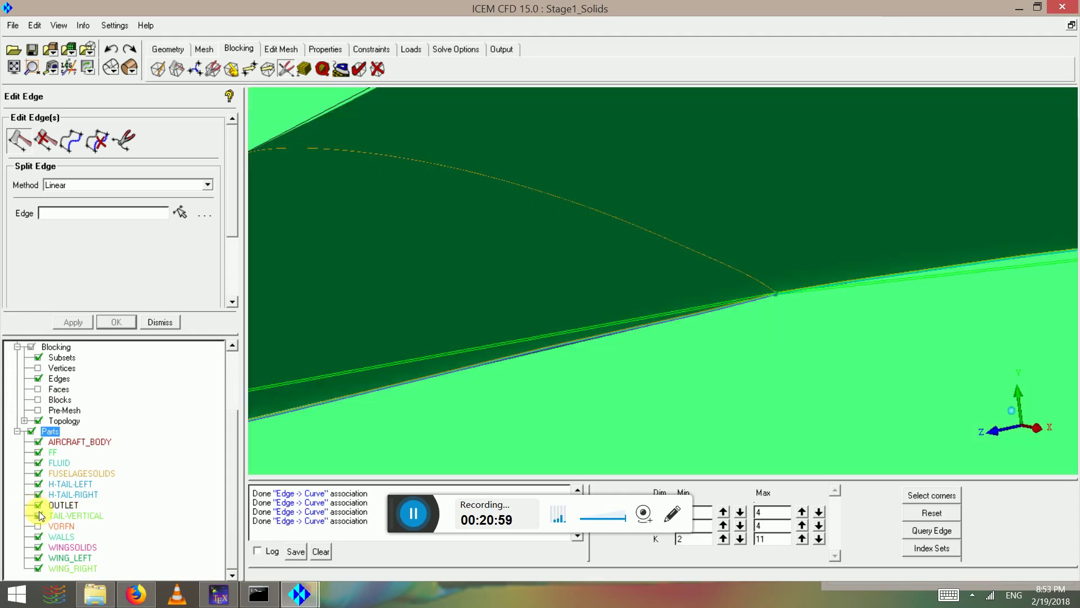
pyautogui.click(37, 453)
pyautogui.moveTo(547, 355); pyautogui.dragTo(831, 336)
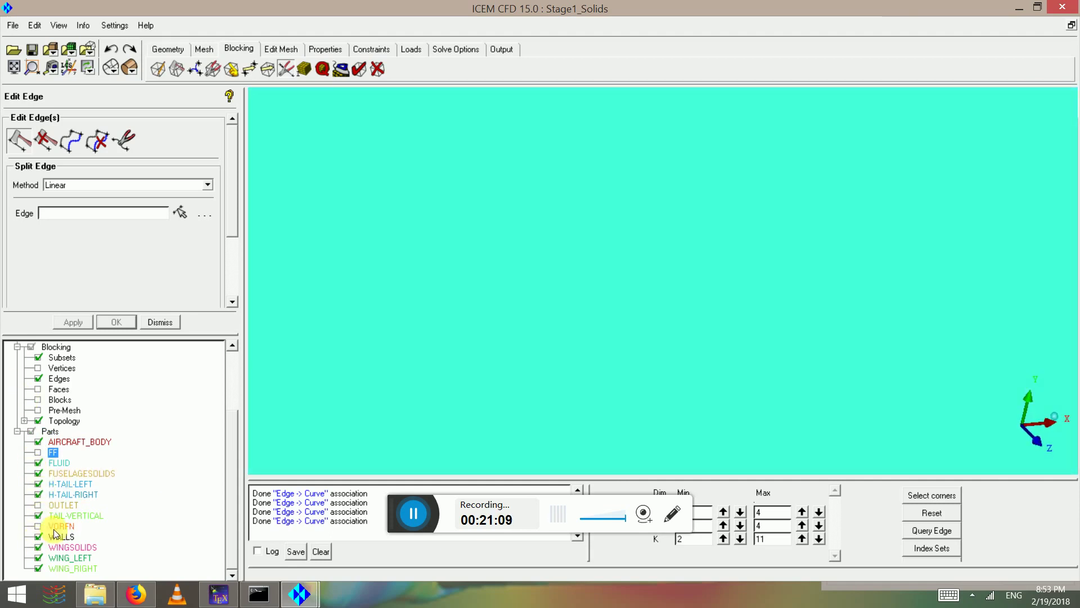
pyautogui.click(37, 537)
# Step: Examine the shaded +Z wing's trailing edge around the mid-span kink against the block edges, and hide the surfaces again
pyautogui.moveTo(694, 361); pyautogui.dragTo(690, 312)
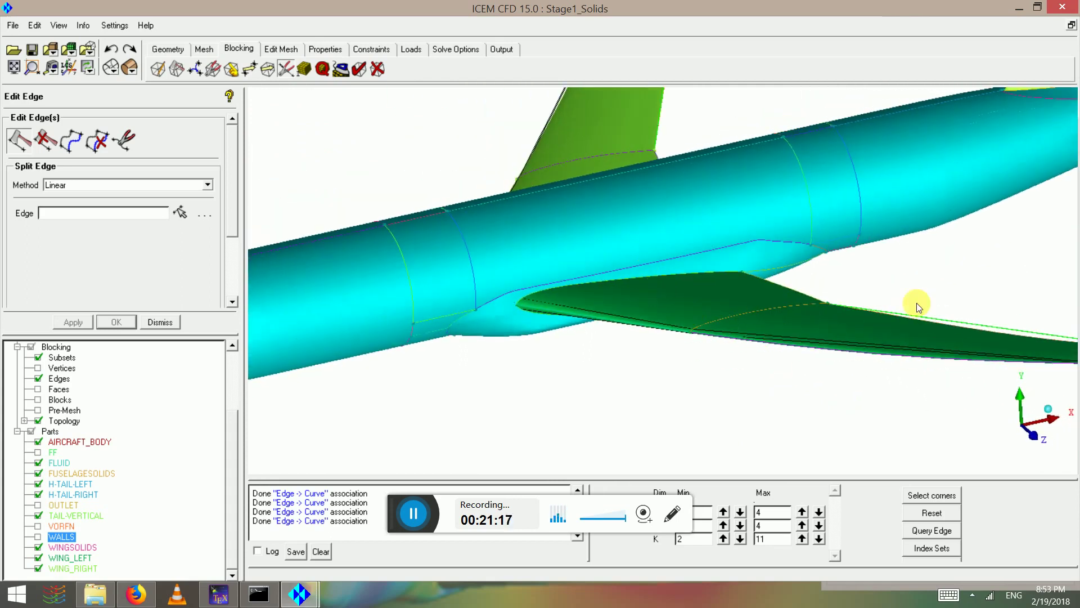
pyautogui.moveTo(873, 332); pyautogui.dragTo(367, 201)
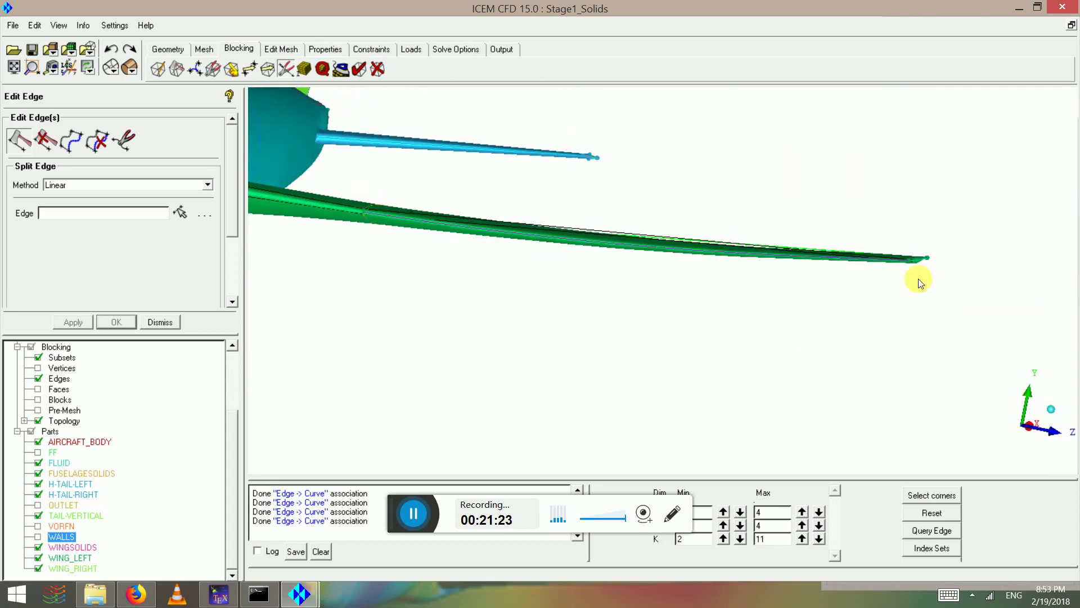
pyautogui.moveTo(883, 271); pyautogui.dragTo(555, 197)
pyautogui.scroll(9, 551, 196)
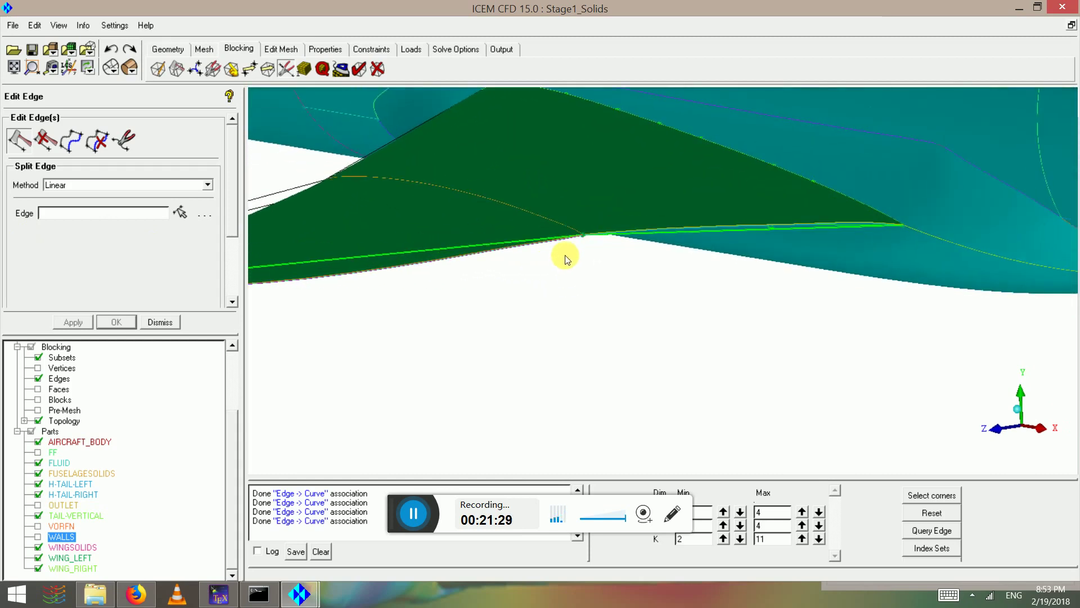
pyautogui.moveTo(533, 236); pyautogui.dragTo(434, 304)
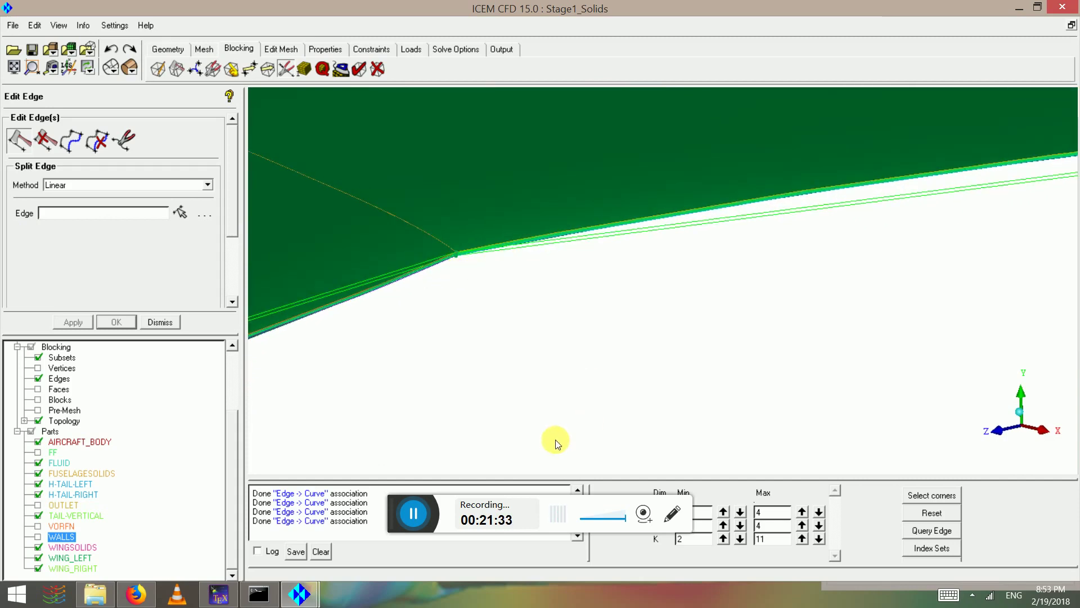
pyautogui.moveTo(514, 314); pyautogui.dragTo(271, 154)
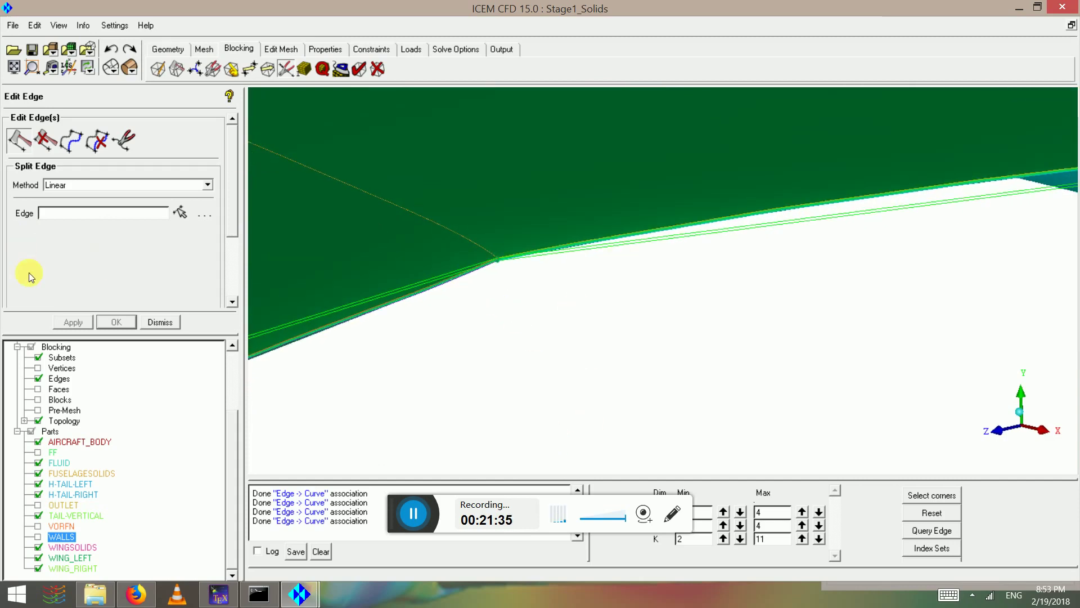
pyautogui.scroll(3, 36, 362)
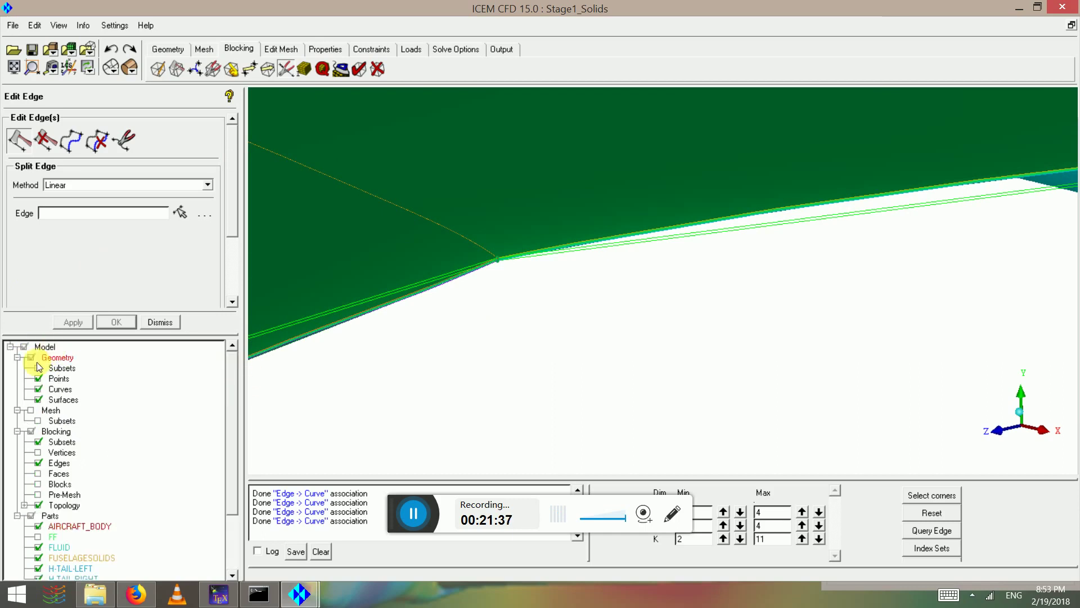
pyautogui.click(39, 399)
# Step: Split the +Z wing's upper inboard trailing-edge block edge at successive points along its curve, from the mid-span airfoil toward the root
pyautogui.moveTo(627, 387); pyautogui.dragTo(349, 417)
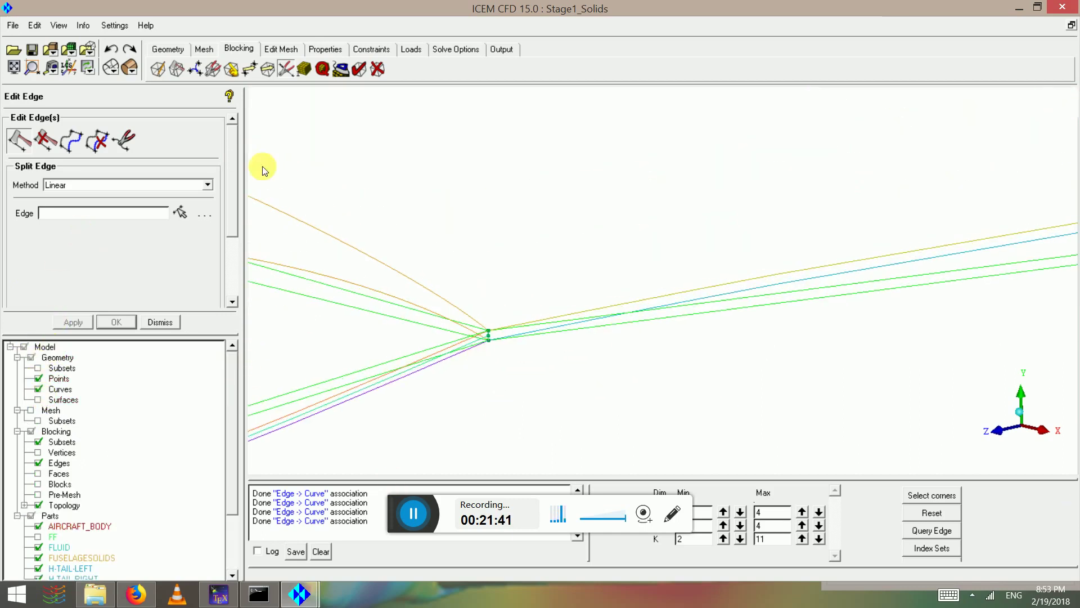
pyautogui.click(187, 217)
pyautogui.scroll(5, 393, 359)
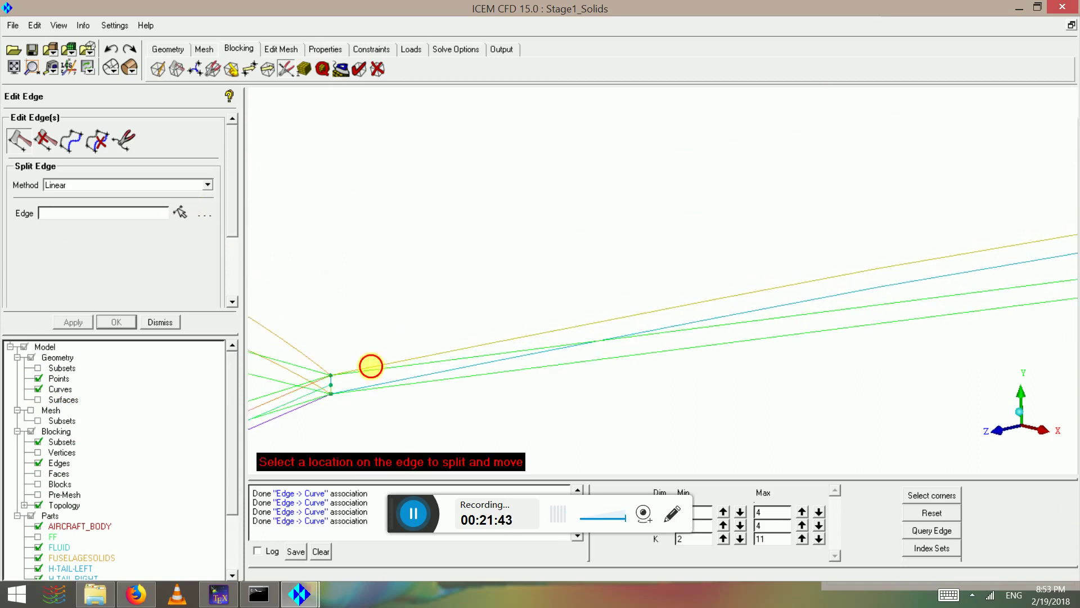
pyautogui.click(370, 367)
pyautogui.click(425, 356)
pyautogui.click(493, 342)
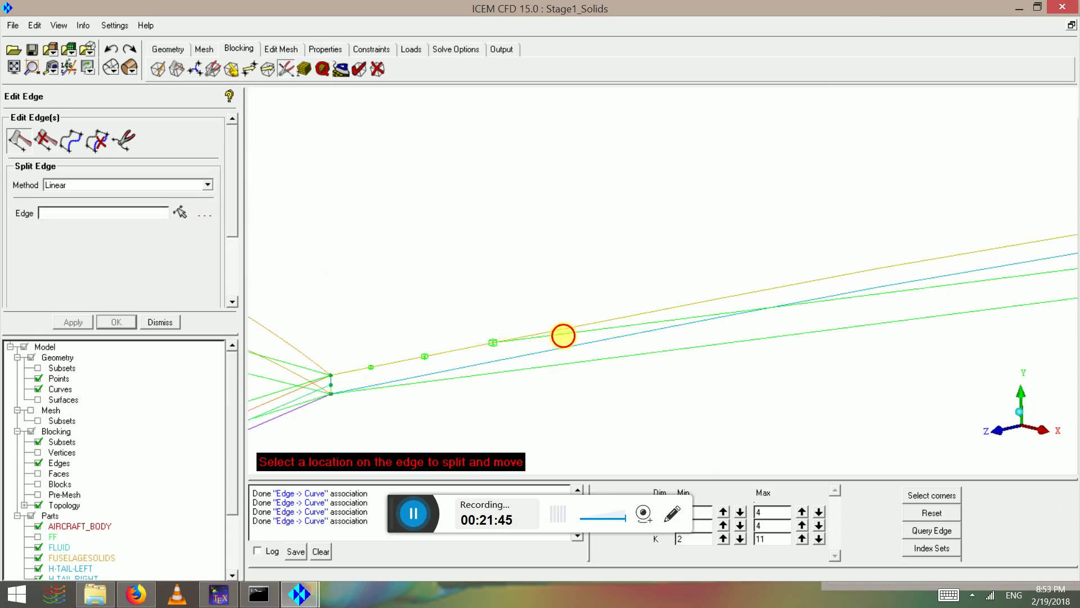
pyautogui.click(563, 336)
pyautogui.click(624, 320)
pyautogui.click(702, 304)
pyautogui.scroll(-2, 788, 301)
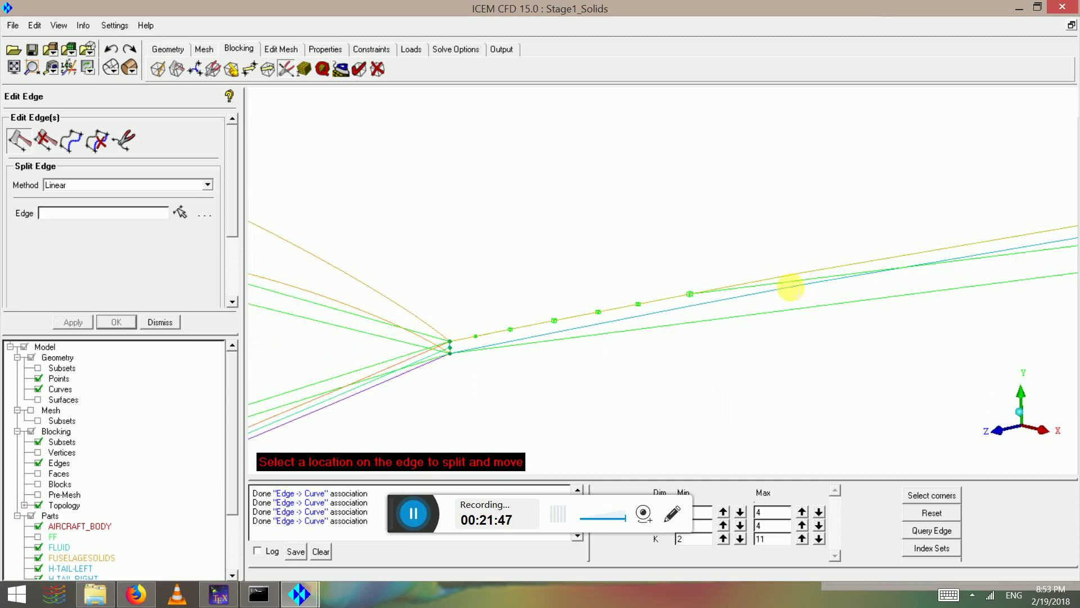
pyautogui.click(774, 277)
pyautogui.click(863, 262)
pyautogui.click(922, 252)
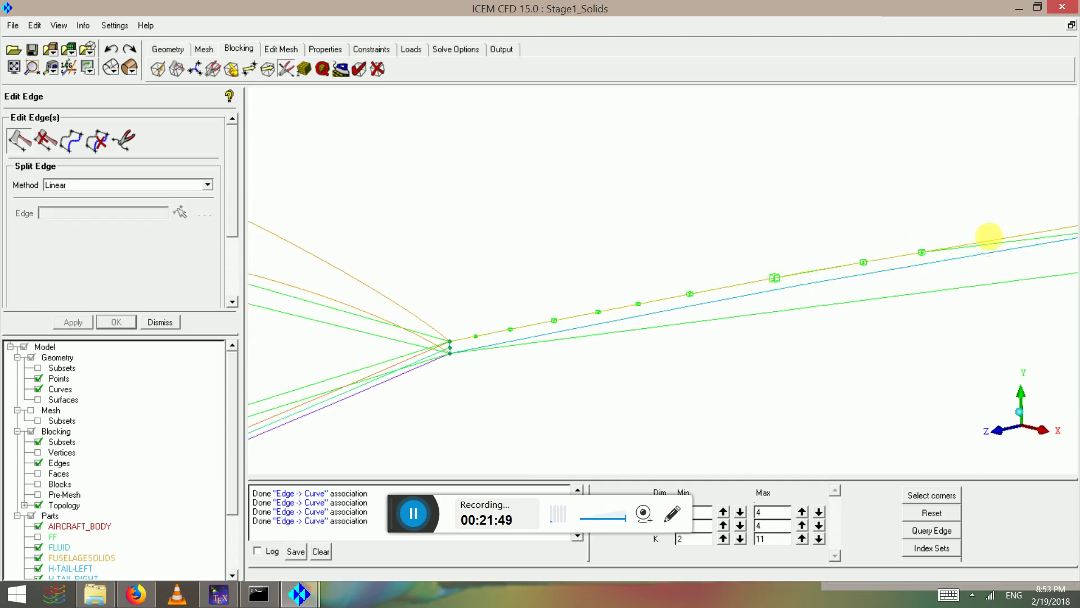
pyautogui.scroll(-1, 990, 236)
pyautogui.click(985, 236)
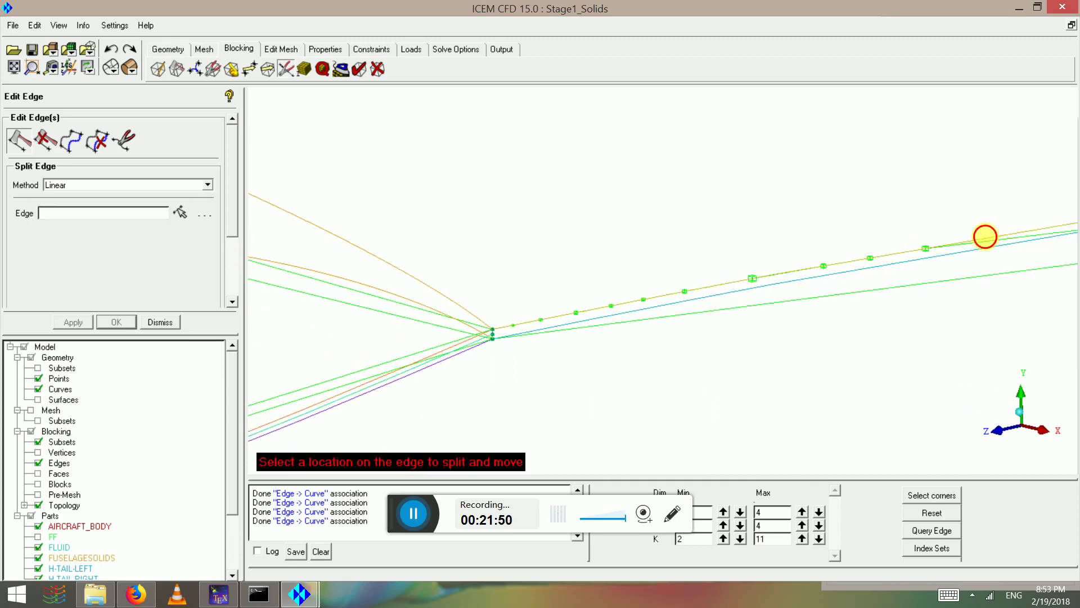
pyautogui.click(1033, 227)
pyautogui.scroll(-2, 1033, 227)
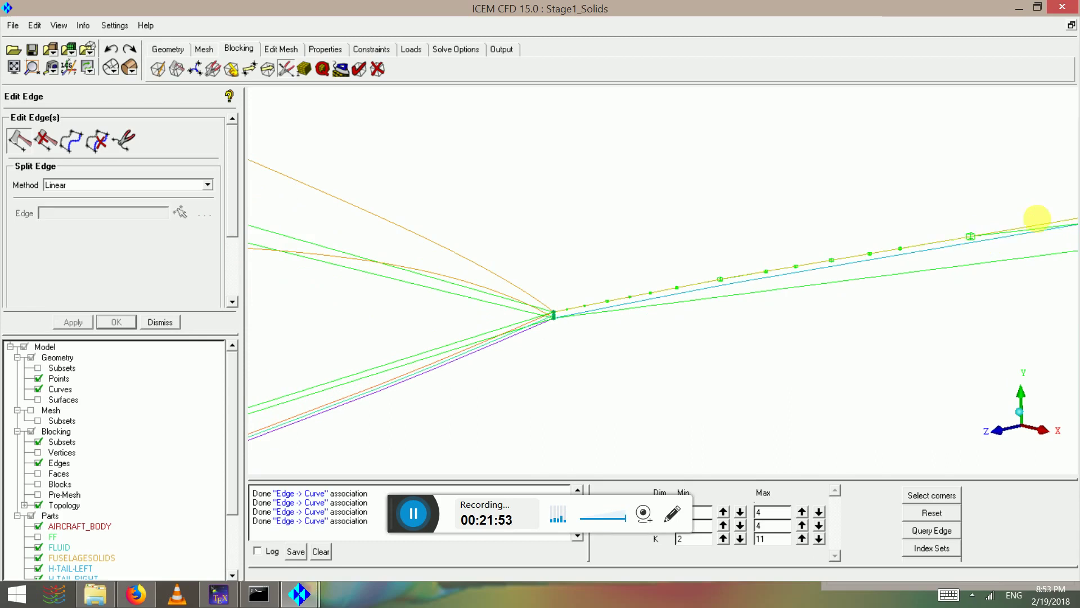
pyautogui.click(1020, 226)
pyautogui.scroll(-1, 1045, 223)
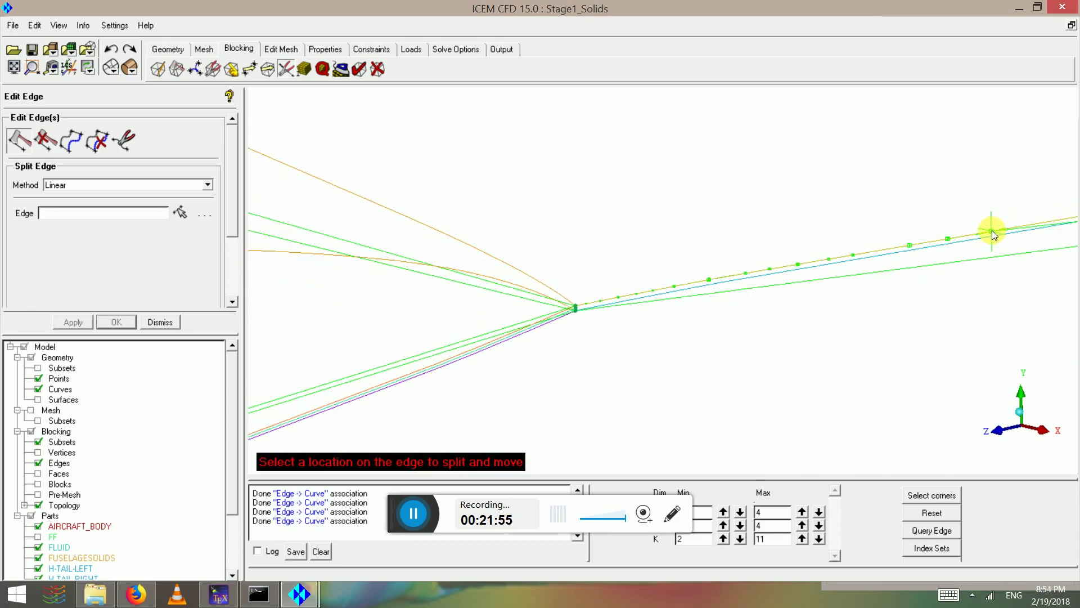
# Step: Examine how the split leading-edge and trailing-edge block edges follow the wing curves
pyautogui.middleClick(983, 276)
pyautogui.scroll(-2, 969, 262)
pyautogui.moveTo(959, 262); pyautogui.dragTo(619, 285, button='middle')
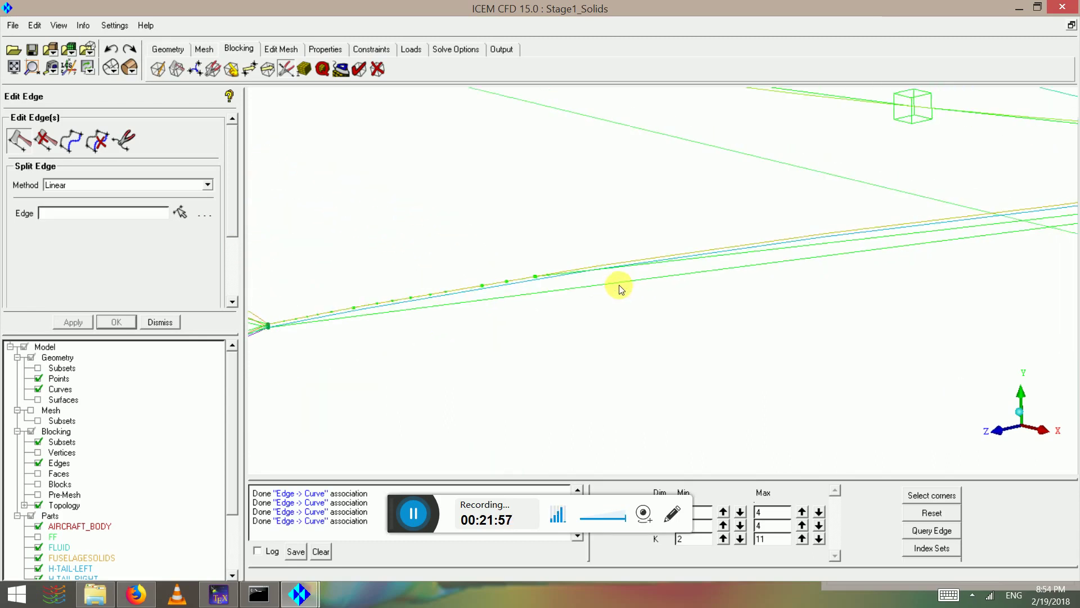
pyautogui.scroll(3, 563, 296)
pyautogui.moveTo(502, 308); pyautogui.dragTo(511, 311, button='middle')
pyautogui.scroll(-3, 549, 299)
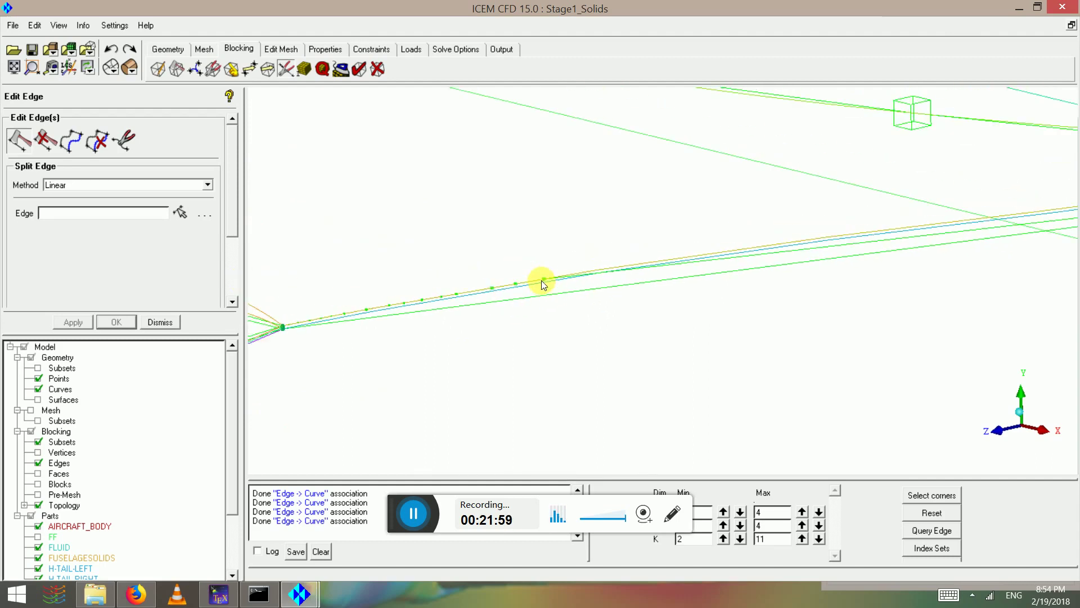
pyautogui.scroll(-3, 339, 337)
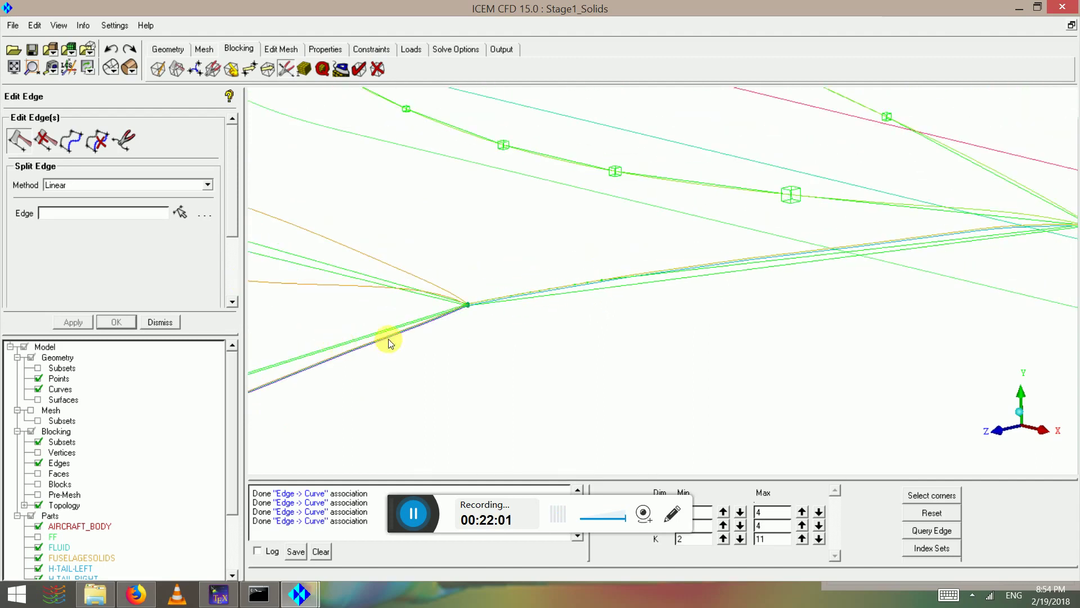
pyautogui.moveTo(388, 339); pyautogui.dragTo(409, 265)
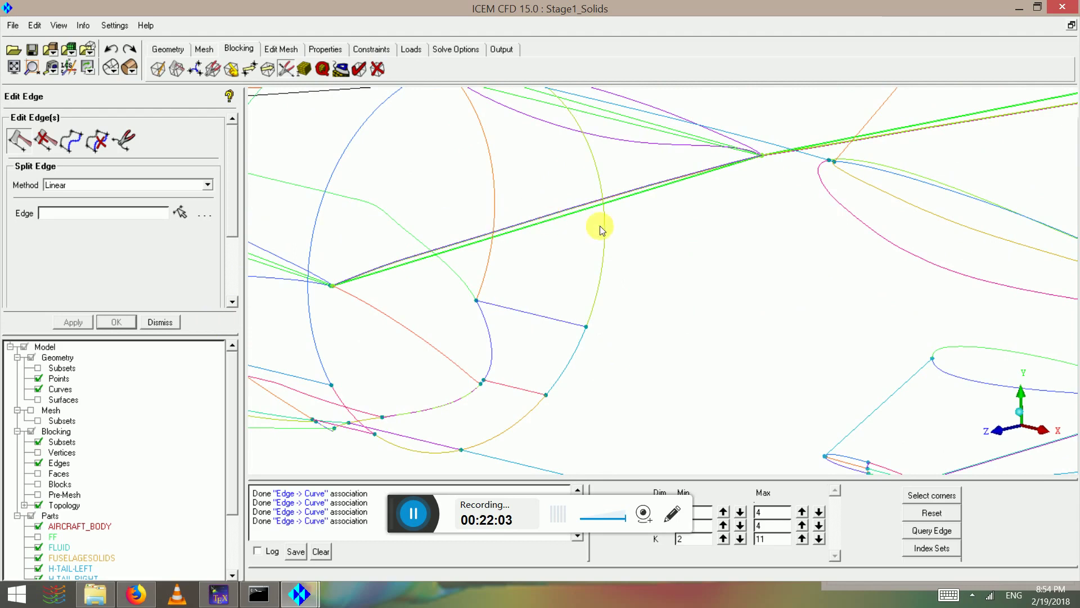
pyautogui.moveTo(821, 164); pyautogui.dragTo(364, 413)
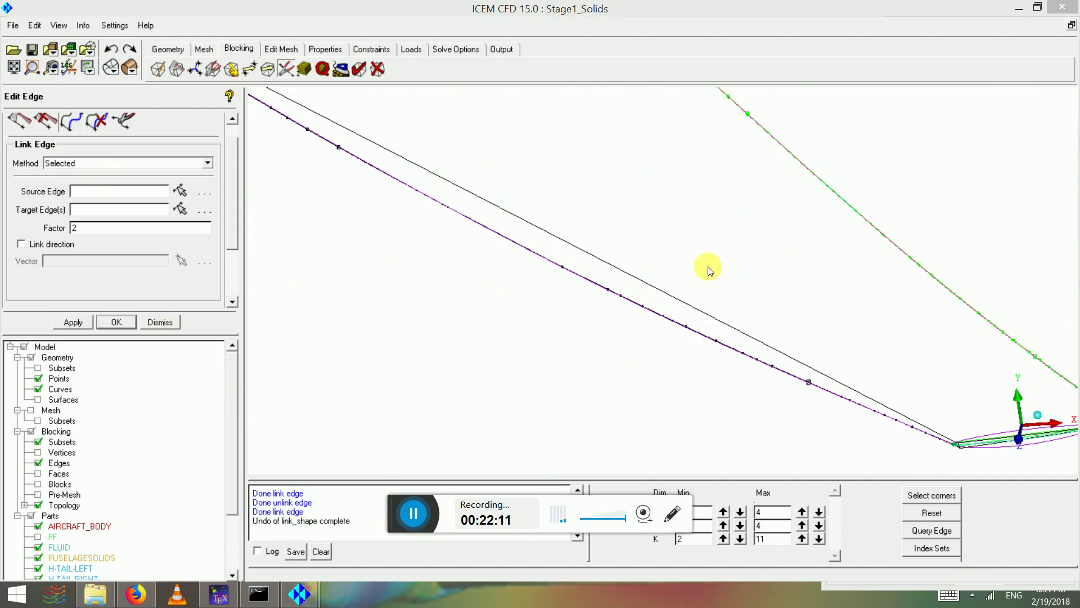
pyautogui.moveTo(709, 271); pyautogui.dragTo(423, 293)
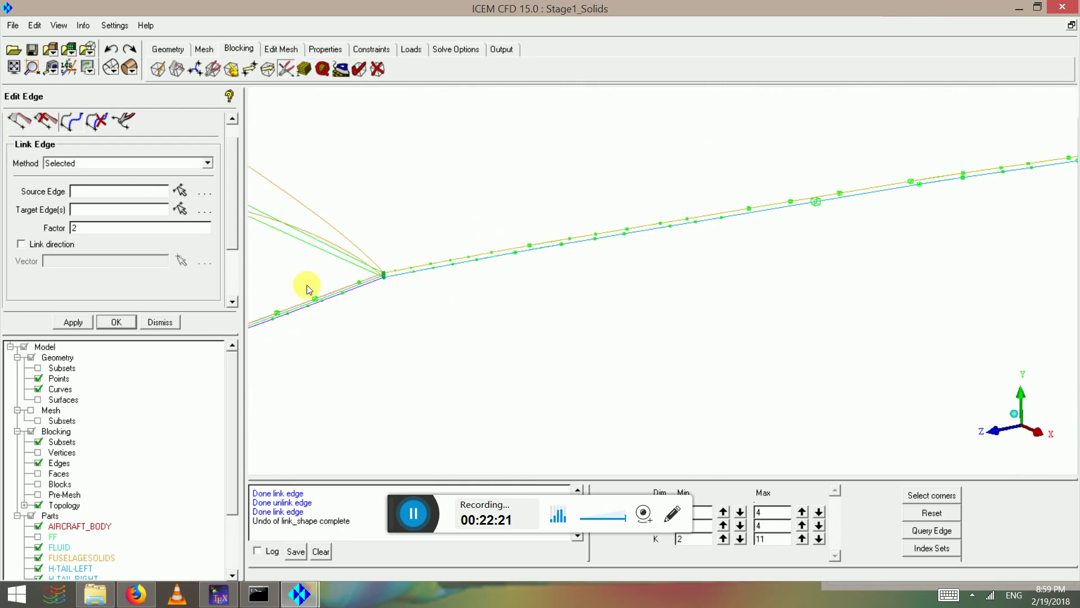
# Step: Link a split trailing-edge block edge beside the +Z wing's mid-span airfoil to the neighbouring trailing-edge block edge
pyautogui.click(181, 193)
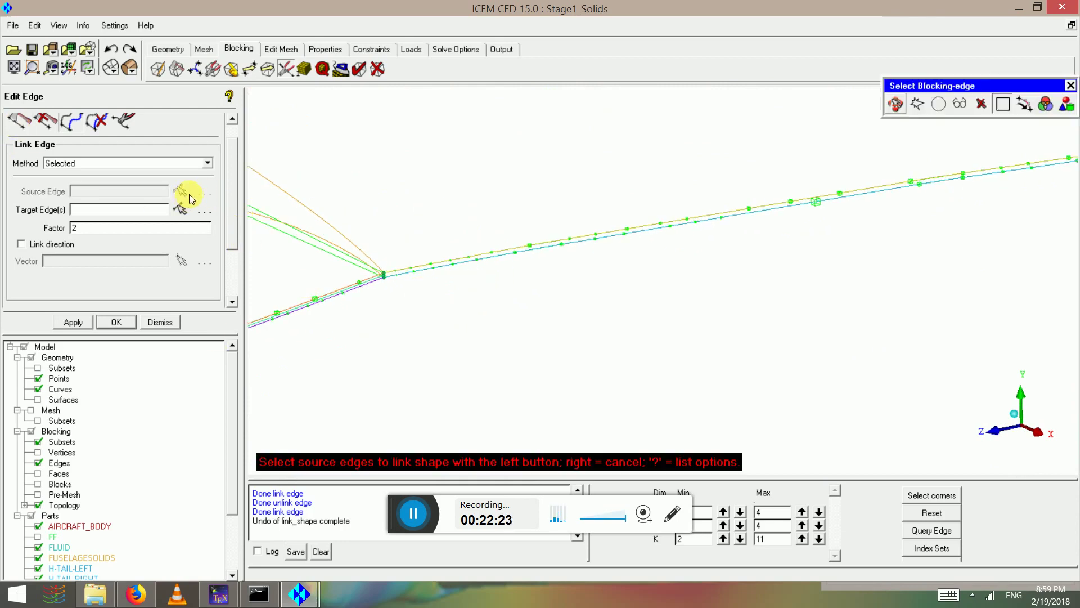
pyautogui.scroll(-9, 613, 335)
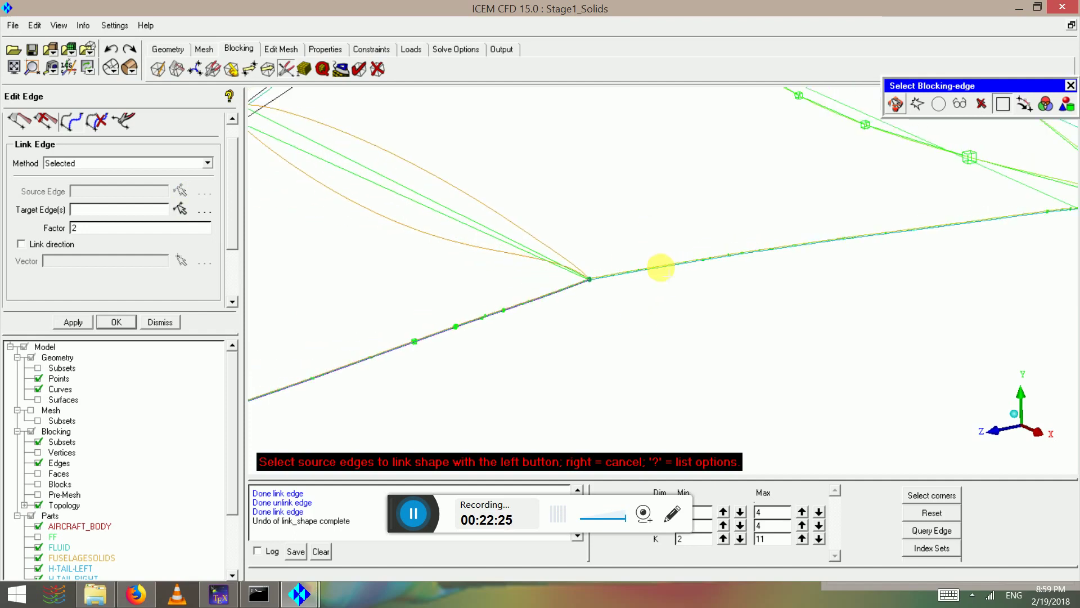
pyautogui.moveTo(638, 259); pyautogui.dragTo(492, 334)
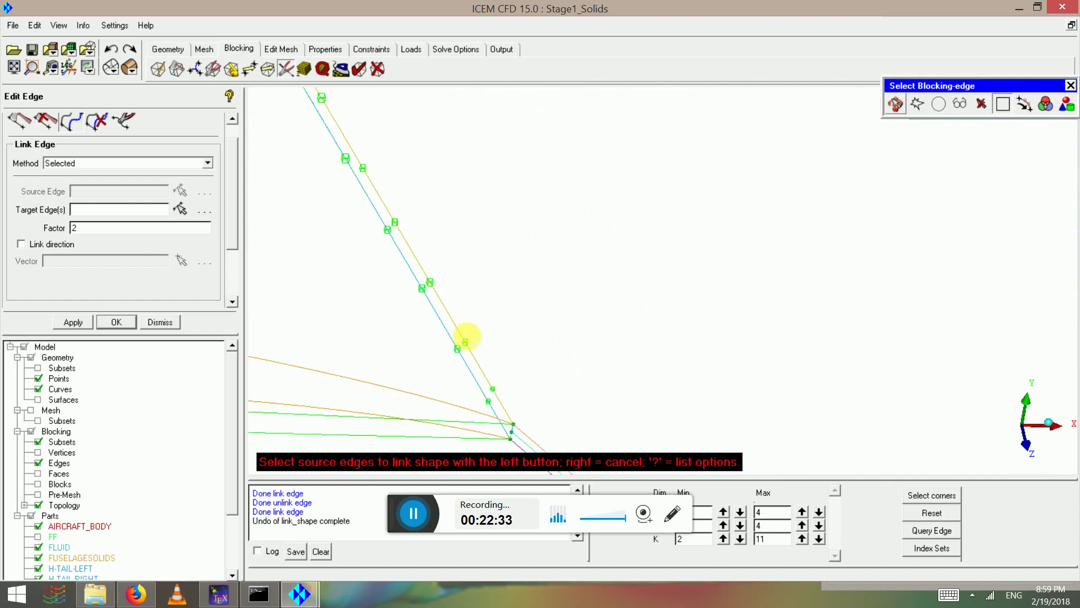
pyautogui.click(467, 336)
pyautogui.moveTo(465, 340); pyautogui.dragTo(360, 348)
pyautogui.scroll(-2, 361, 347)
pyautogui.click(527, 355)
pyautogui.middleClick(528, 353)
pyautogui.moveTo(604, 411); pyautogui.dragTo(552, 239, button='middle')
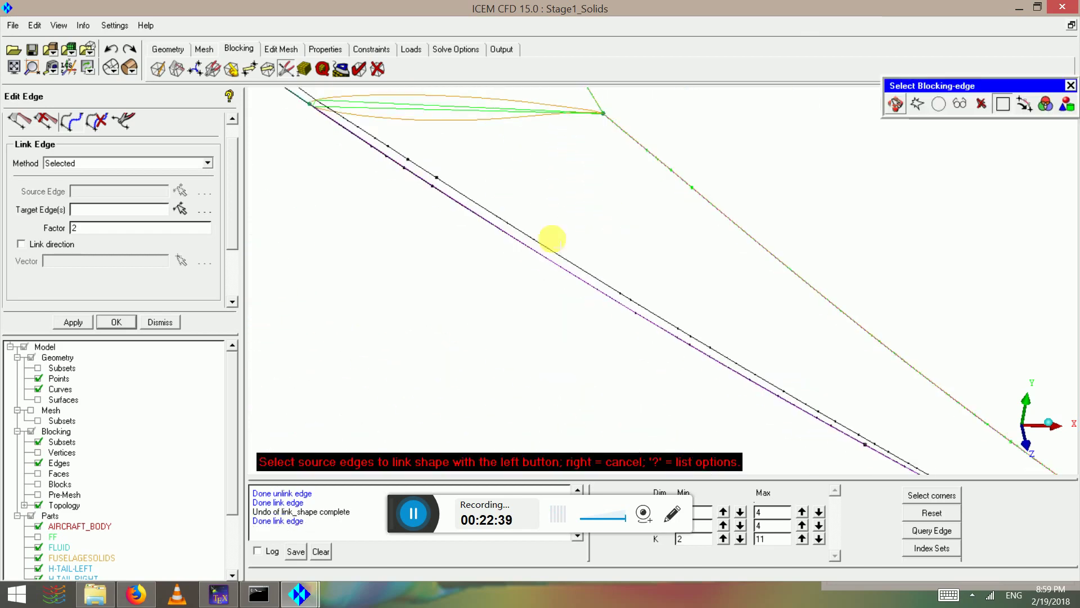
# Step: Examine the +Z wing's outboard leading-edge and trailing-edge block edges between the mid-span airfoil and the tip
pyautogui.scroll(-2, 562, 253)
pyautogui.moveTo(569, 257); pyautogui.dragTo(508, 225)
pyautogui.scroll(4, 493, 227)
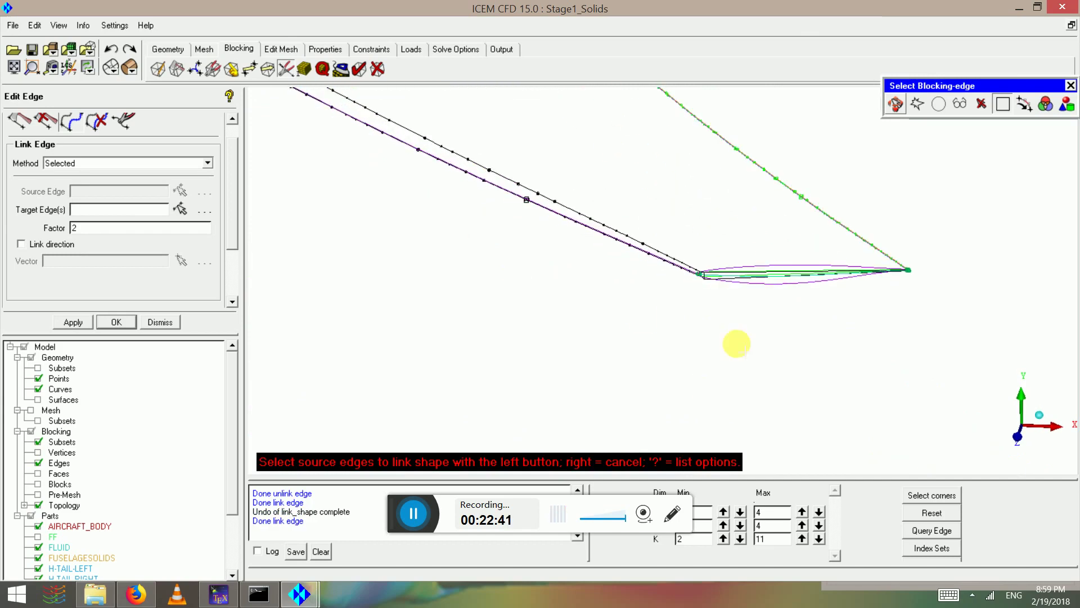
pyautogui.scroll(3, 399, 236)
pyautogui.moveTo(399, 235); pyautogui.dragTo(853, 559, button='middle')
pyautogui.scroll(4, 405, 333)
pyautogui.moveTo(405, 333); pyautogui.dragTo(429, 545, button='middle')
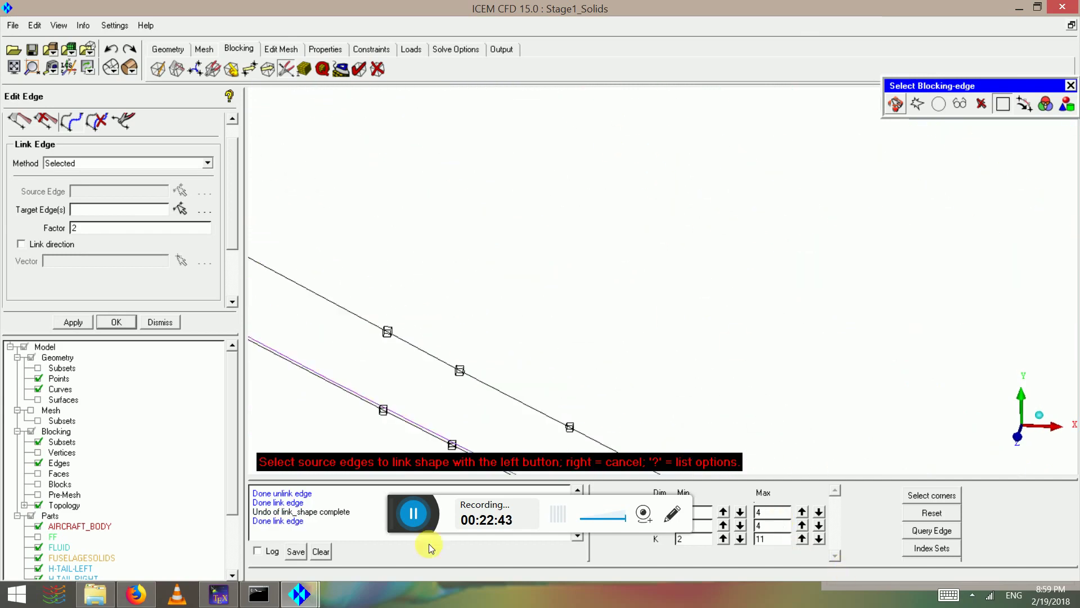
pyautogui.moveTo(703, 186); pyautogui.dragTo(724, 398, button='middle')
pyautogui.scroll(-5, 710, 328)
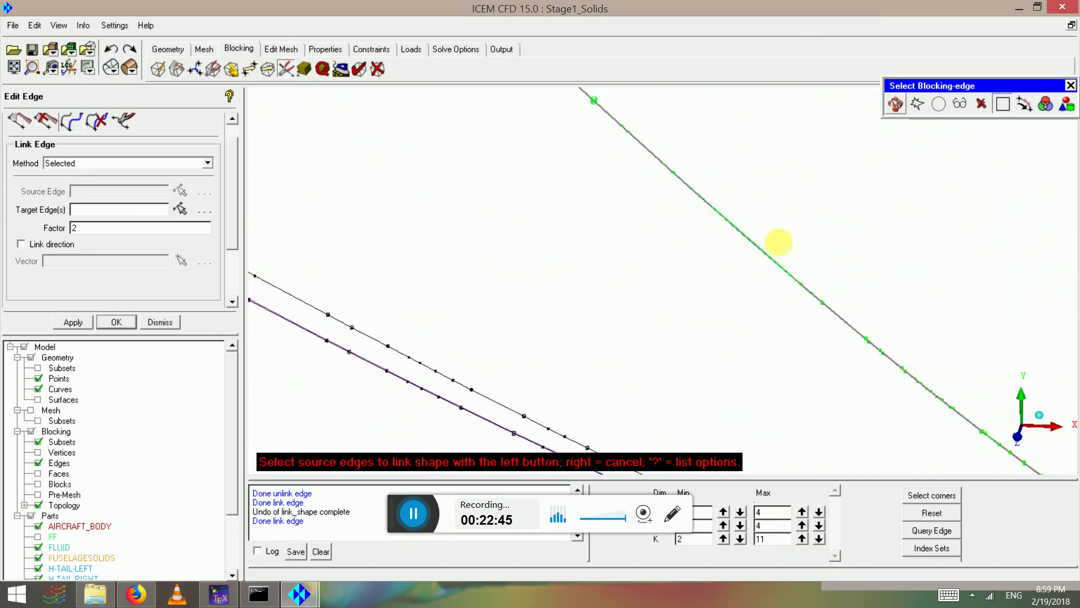
pyautogui.scroll(-2, 574, 272)
pyautogui.scroll(-3, 427, 225)
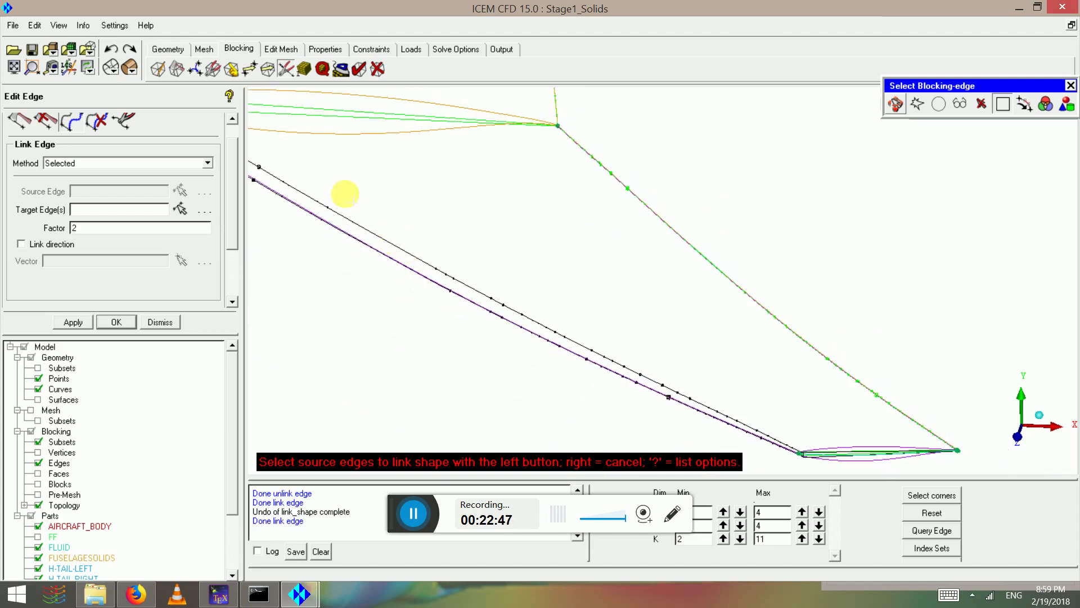
pyautogui.scroll(-1, 315, 186)
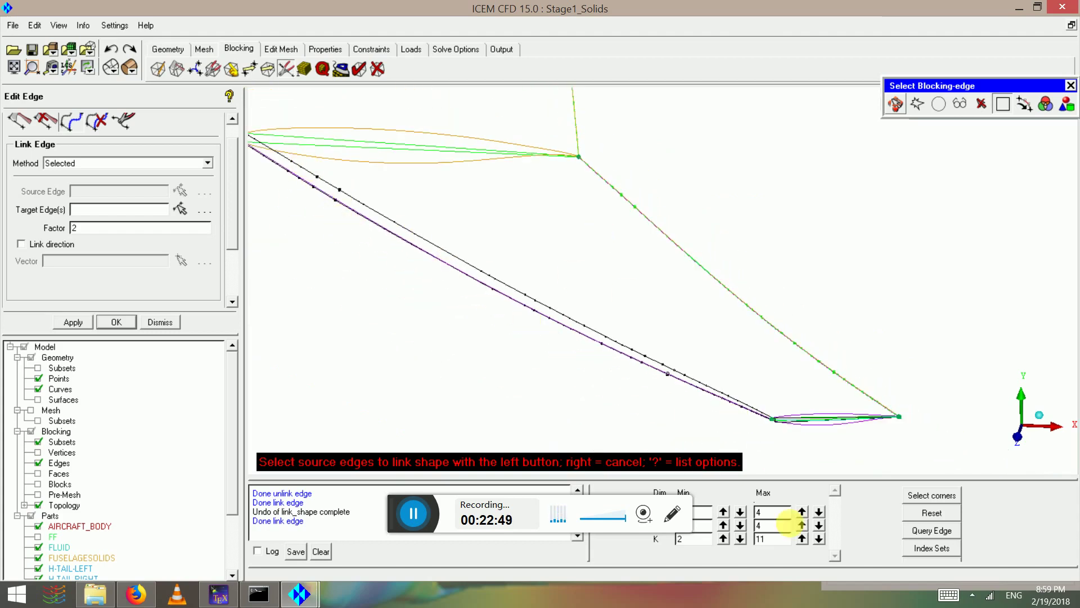
# Step: Link the +Z wing's upper mid-span airfoil block edge to the shape of its upper root airfoil edge, with factor 2
pyautogui.moveTo(690, 428); pyautogui.dragTo(385, 230)
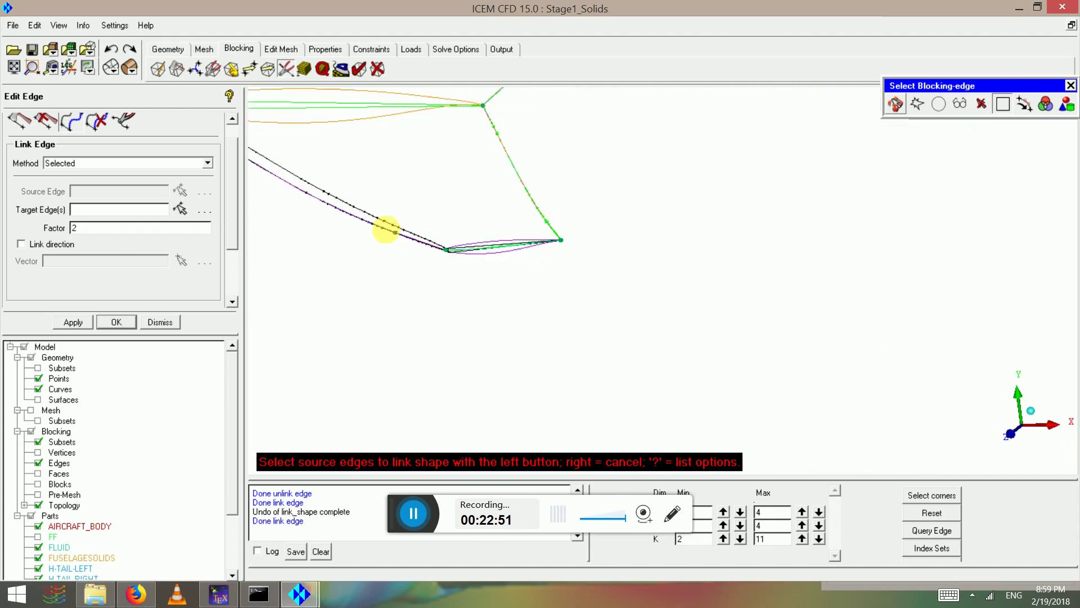
pyautogui.moveTo(387, 229); pyautogui.dragTo(837, 442, button='middle')
pyautogui.moveTo(611, 340); pyautogui.dragTo(617, 191, button='right')
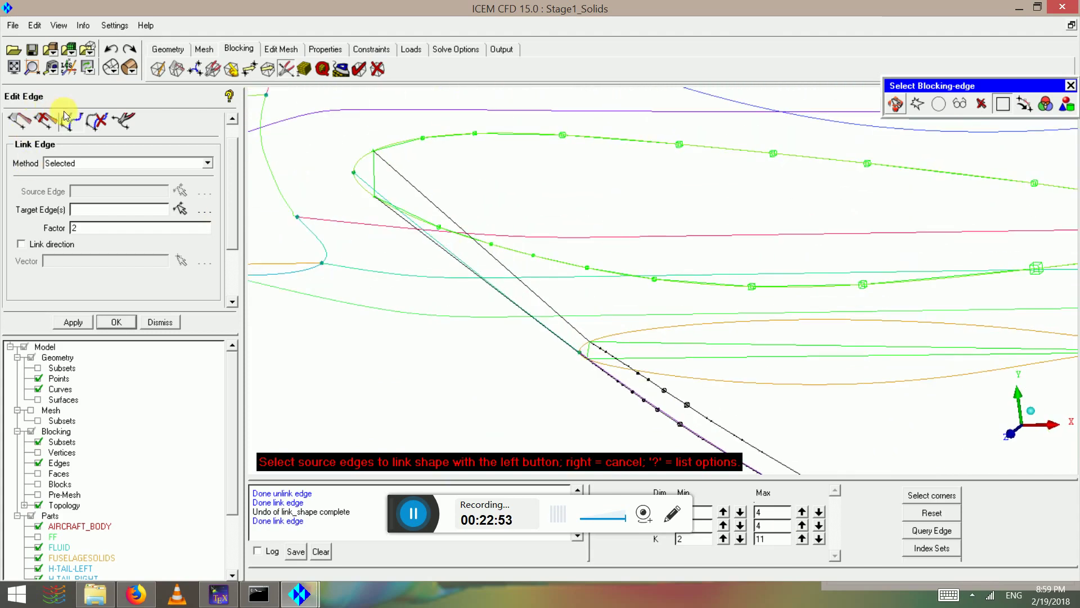
pyautogui.click(79, 123)
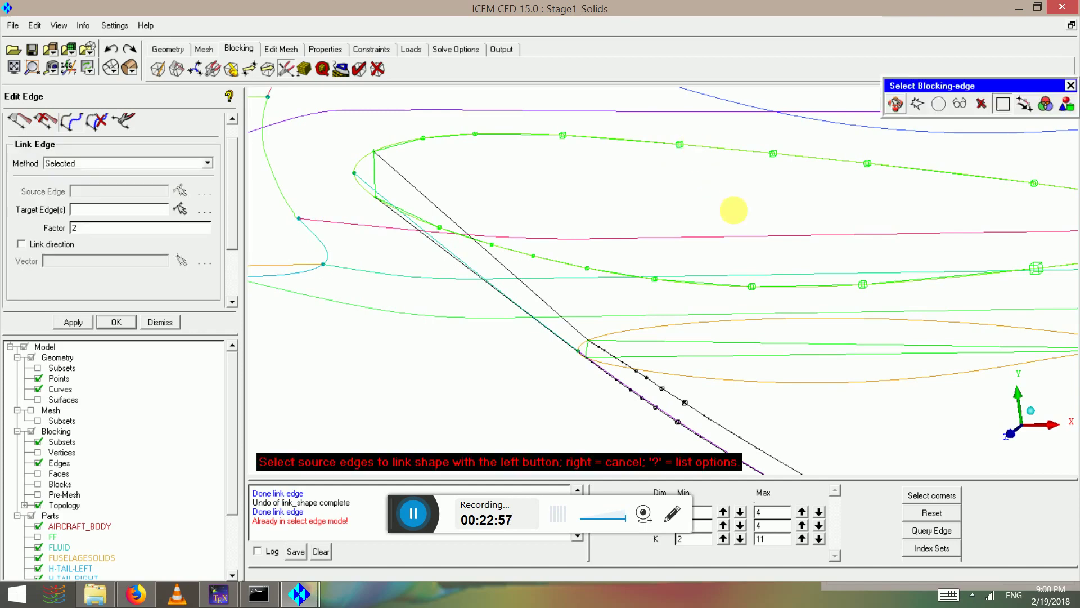
pyautogui.click(734, 209)
pyautogui.click(711, 344)
pyautogui.middleClick(711, 345)
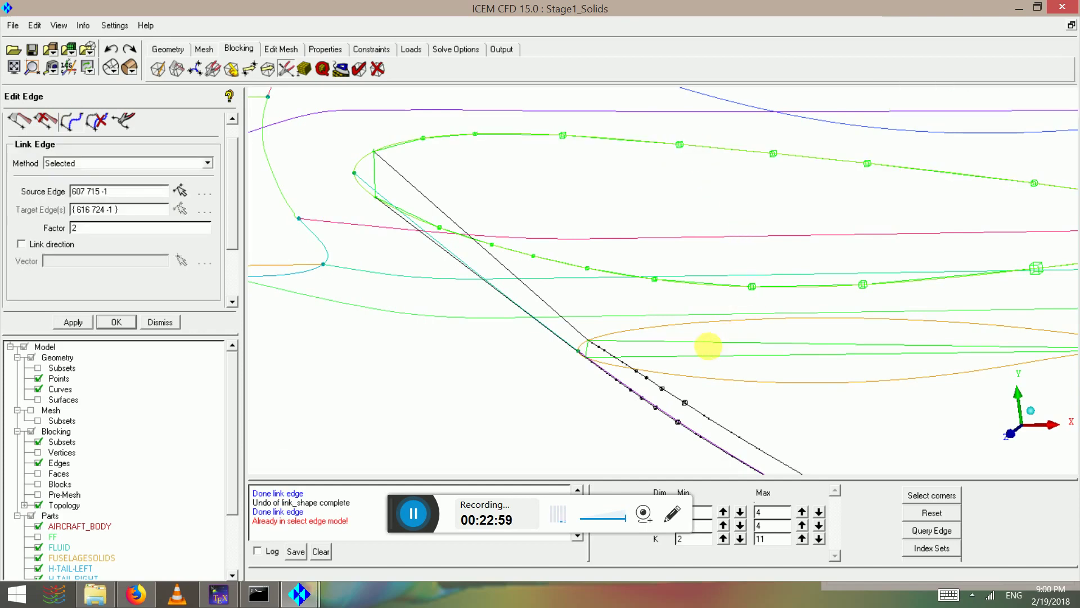
# Step: Link the +Z wing's lower mid-span airfoil block edge to the shape of its lower root airfoil edge
pyautogui.click(615, 269)
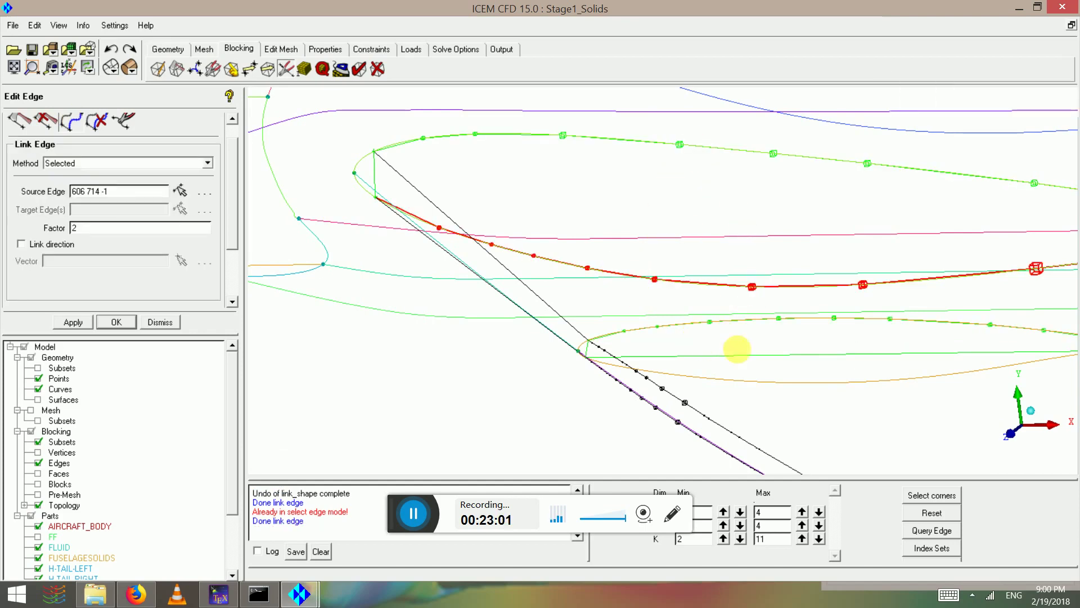
pyautogui.click(762, 367)
pyautogui.middleClick(765, 370)
# Step: Try linking only the -Z wing's upper root airfoil edge to the +Z wing's upper root edge, and undo that link
pyautogui.scroll(-1, 874, 366)
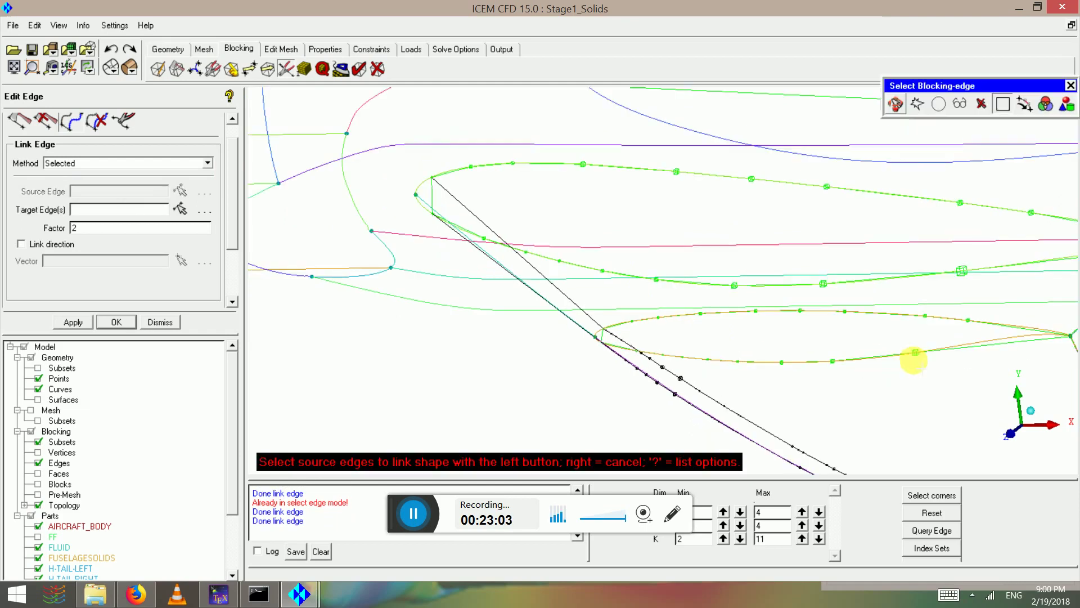
pyautogui.moveTo(997, 357); pyautogui.dragTo(647, 360, button='middle')
pyautogui.scroll(-1, 655, 309)
pyautogui.scroll(-2, 645, 205)
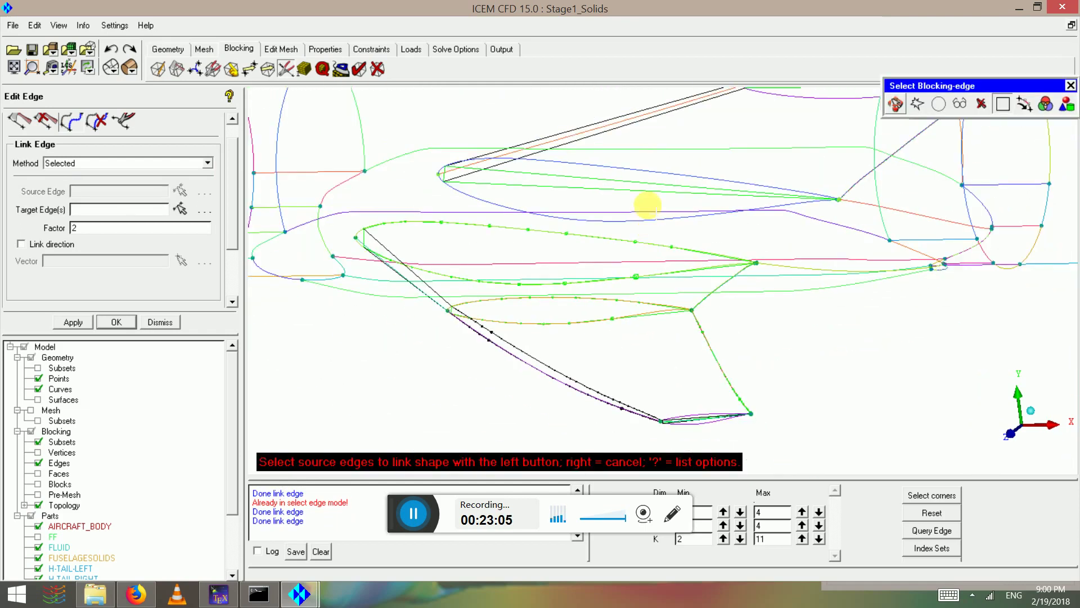
pyautogui.moveTo(648, 206); pyautogui.dragTo(664, 301, button='middle')
pyautogui.scroll(1, 529, 322)
pyautogui.click(538, 319)
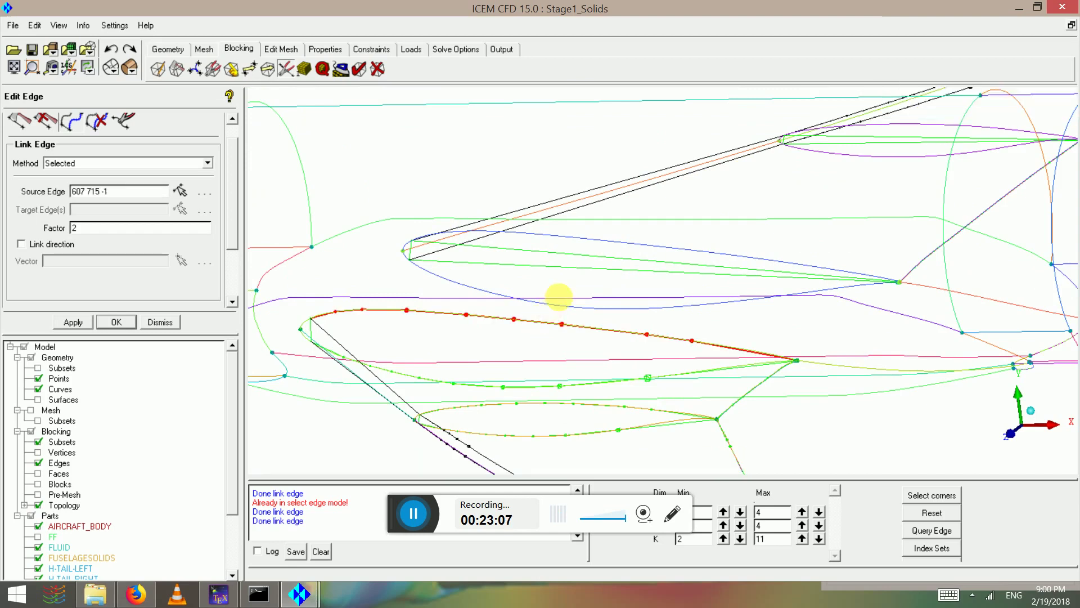
pyautogui.middleClick(563, 272)
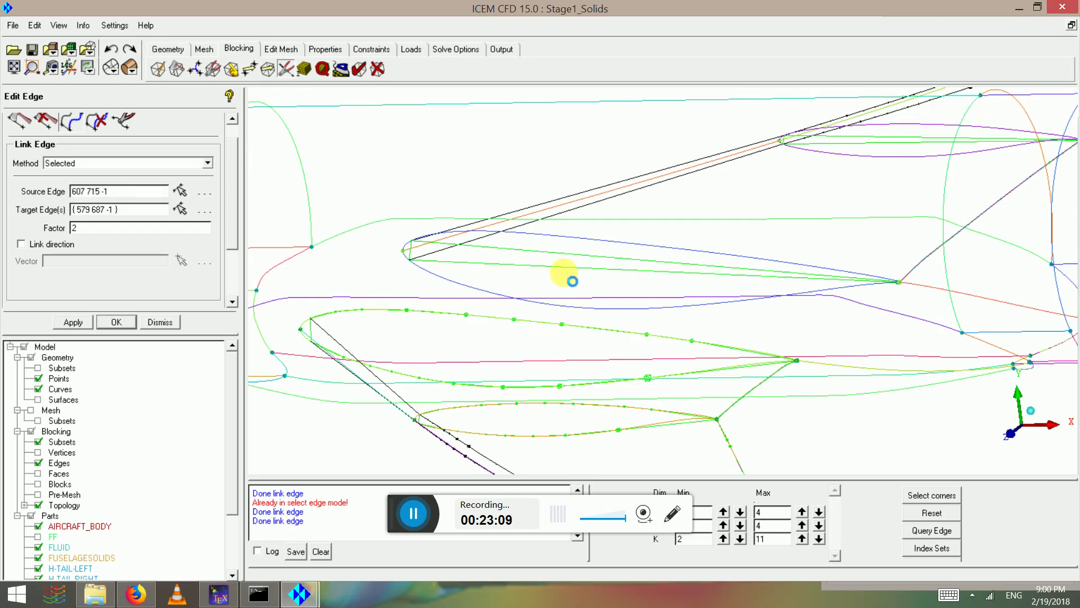
pyautogui.click(113, 50)
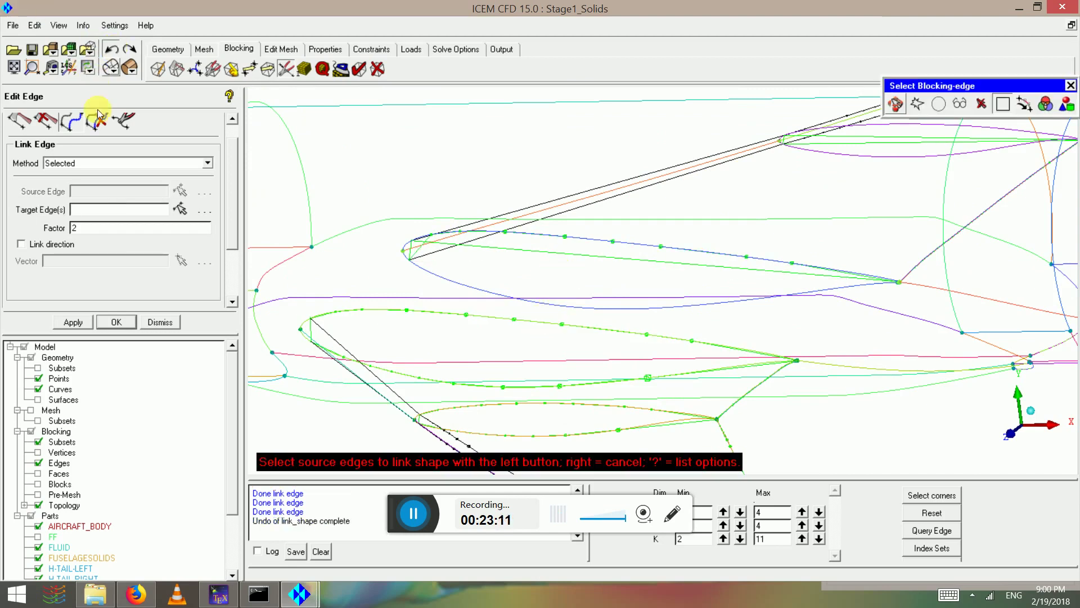
# Step: Link the -Z wing's upper root and upper mid-span airfoil edges to the shape of the +Z wing's upper root edge
pyautogui.click(77, 124)
pyautogui.click(473, 316)
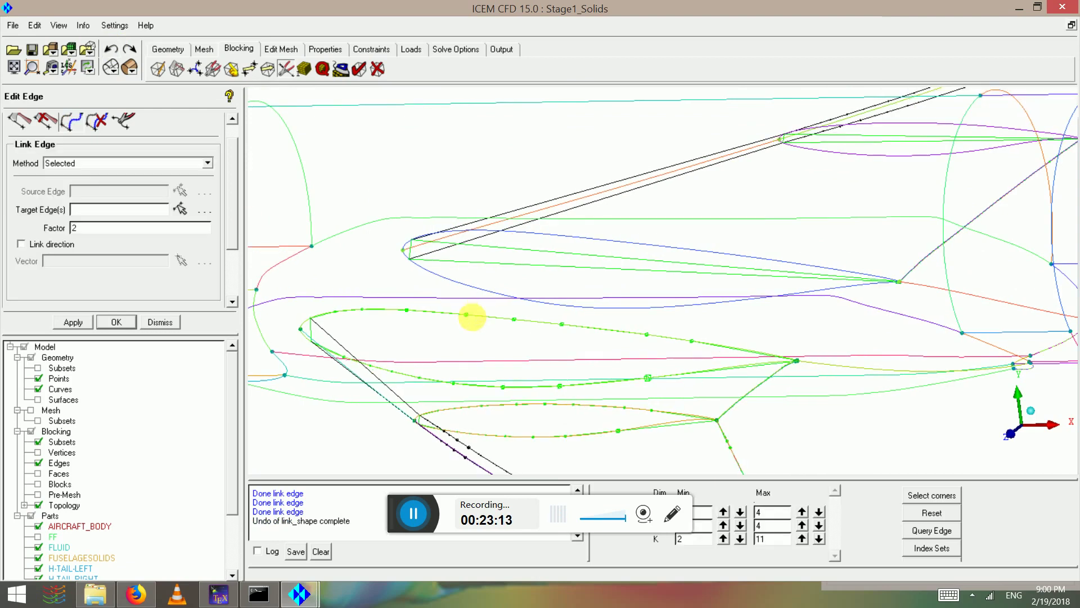
pyautogui.click(475, 307)
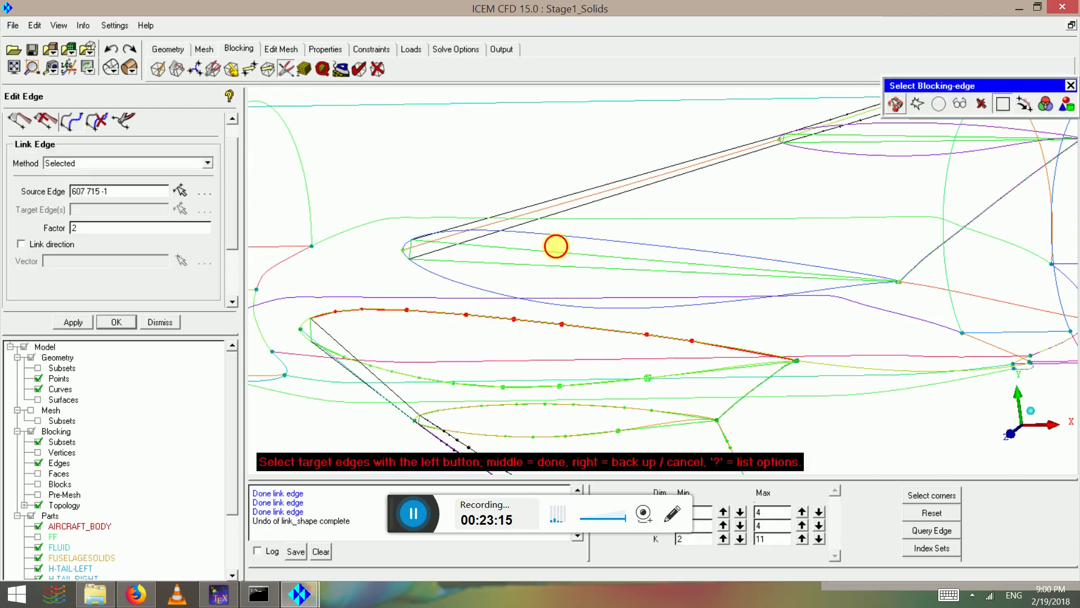
pyautogui.click(555, 246)
pyautogui.scroll(-2, 841, 191)
pyautogui.middleClick(849, 163)
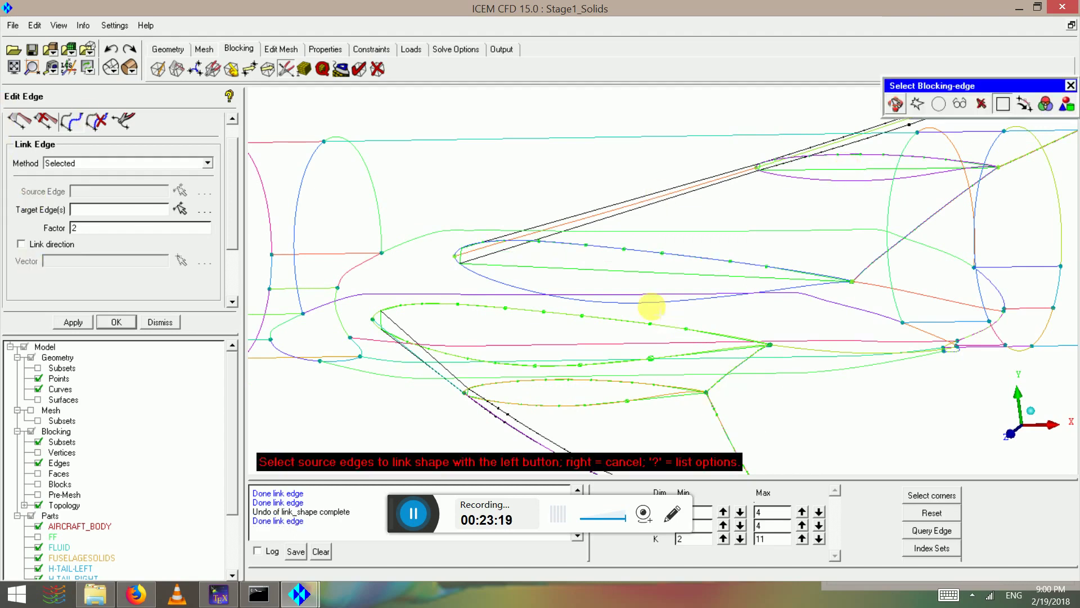
pyautogui.click(641, 271)
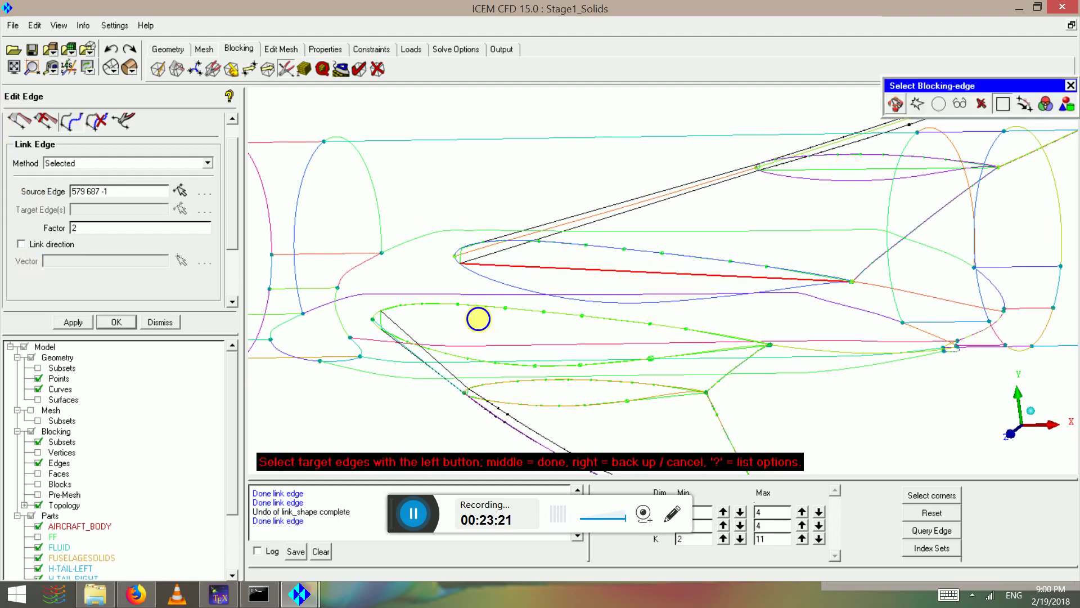
pyautogui.rightClick(478, 315)
pyautogui.click(180, 194)
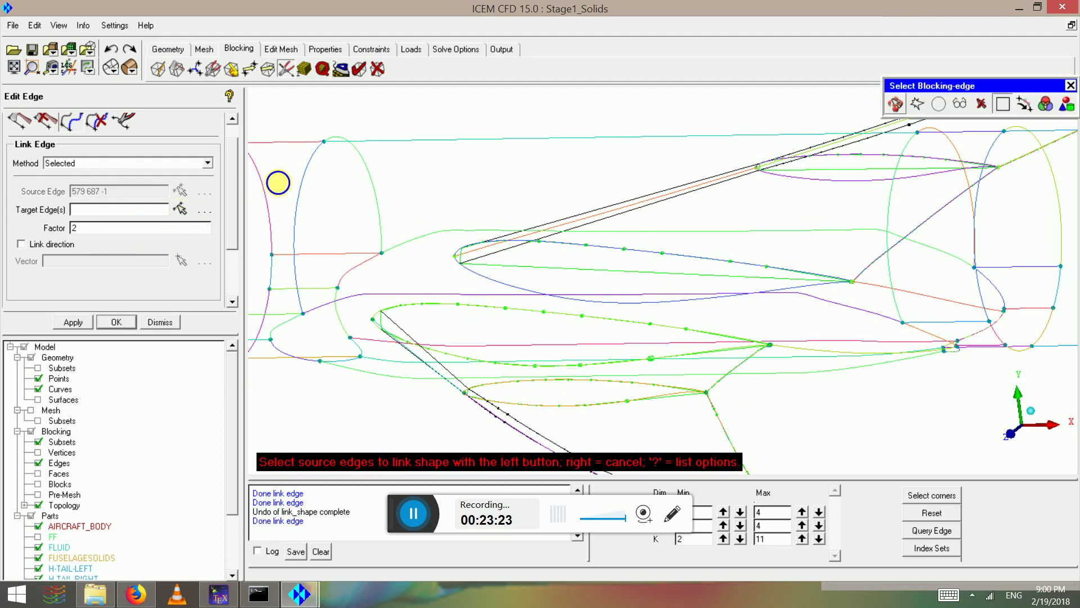
pyautogui.rightClick(278, 181)
# Step: Link the -Z wing's lower root and lower mid-span airfoil edges to the shape of the +Z wing's lower root edge
pyautogui.click(181, 190)
pyautogui.click(535, 366)
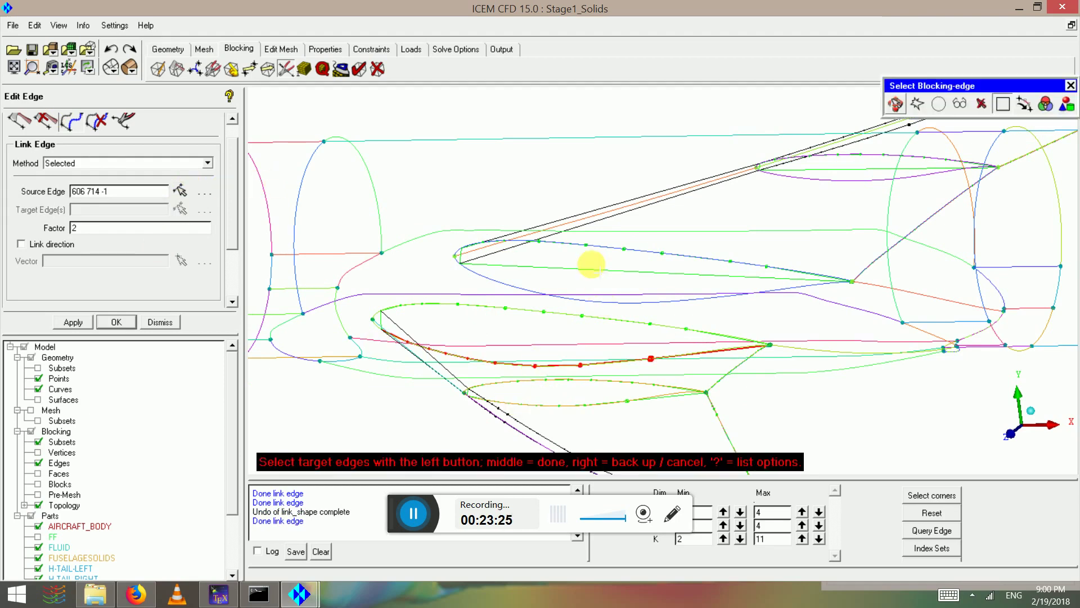
pyautogui.click(590, 262)
pyautogui.click(832, 172)
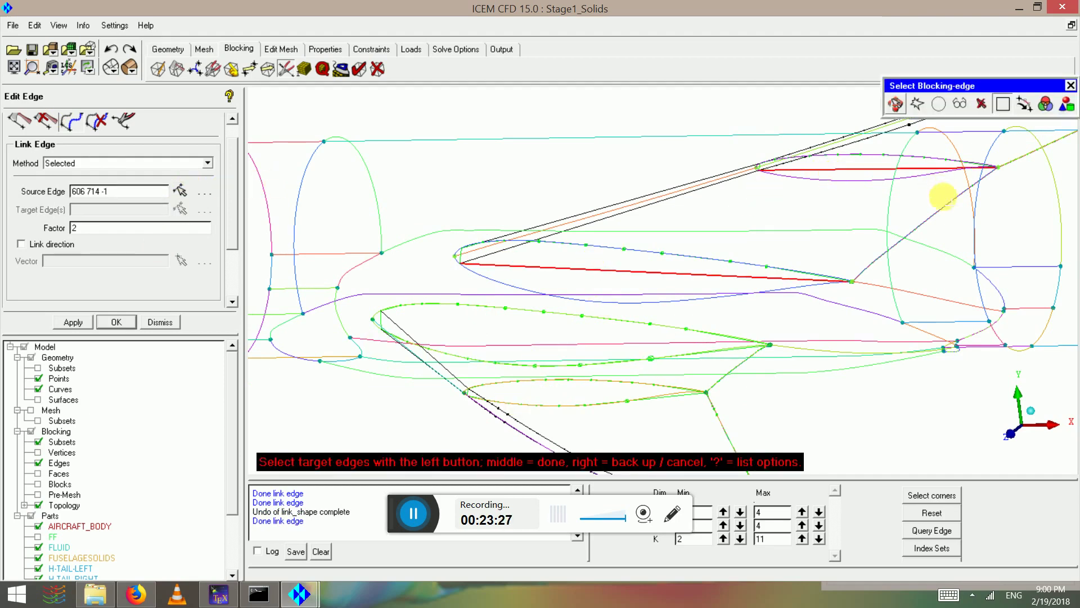
pyautogui.moveTo(925, 208); pyautogui.dragTo(599, 365, button='middle')
pyautogui.scroll(-1, 825, 264)
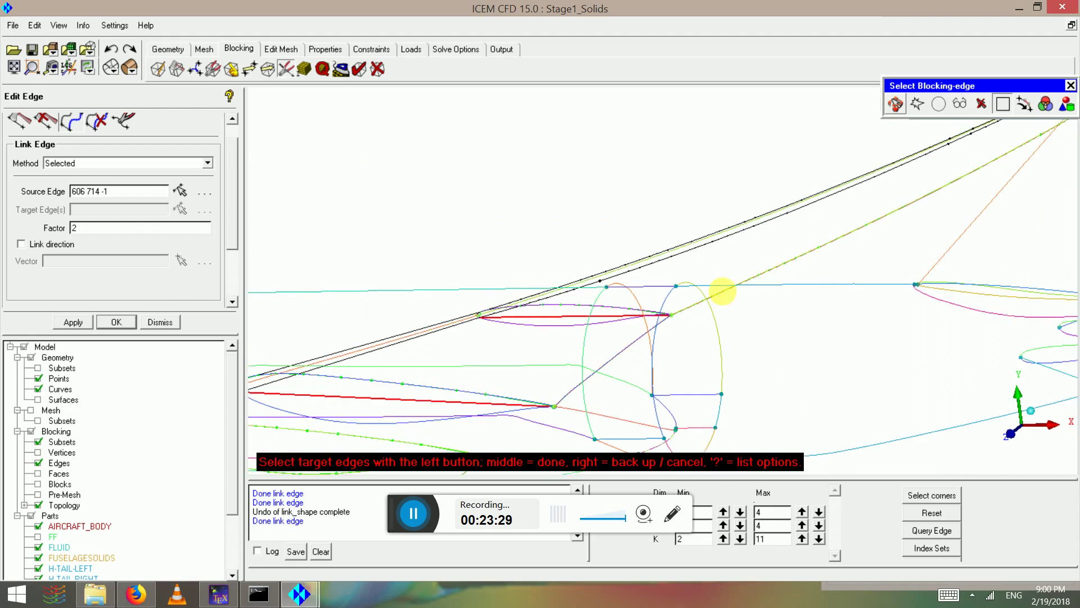
pyautogui.middleClick(722, 291)
# Step: Link the -Z wing's upper tip airfoil block edge to the shape of its upper mid-span airfoil edge
pyautogui.moveTo(500, 344); pyautogui.dragTo(423, 372, button='middle')
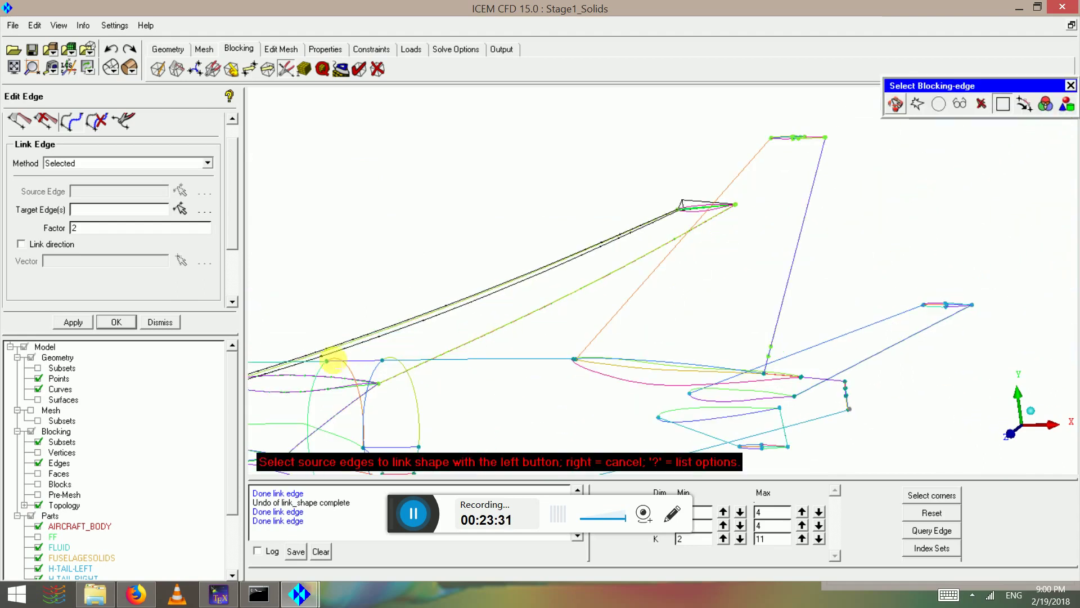
pyautogui.click(308, 378)
pyautogui.scroll(5, 700, 174)
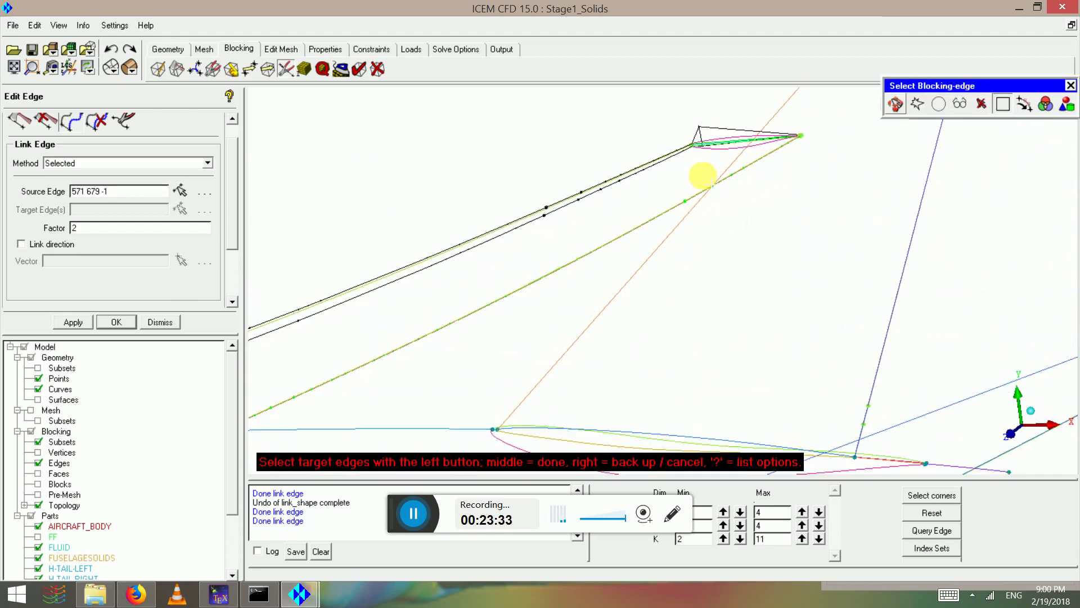
pyautogui.moveTo(699, 174); pyautogui.dragTo(593, 285, button='middle')
pyautogui.scroll(2, 574, 242)
pyautogui.scroll(4, 573, 242)
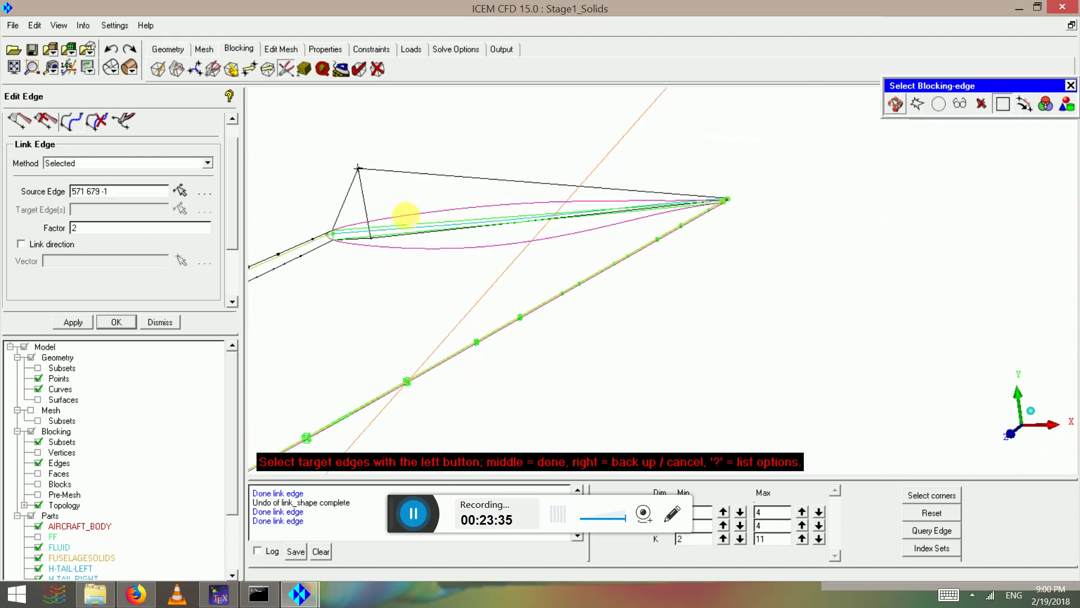
pyautogui.click(399, 222)
pyautogui.middleClick(399, 222)
pyautogui.scroll(-4, 450, 316)
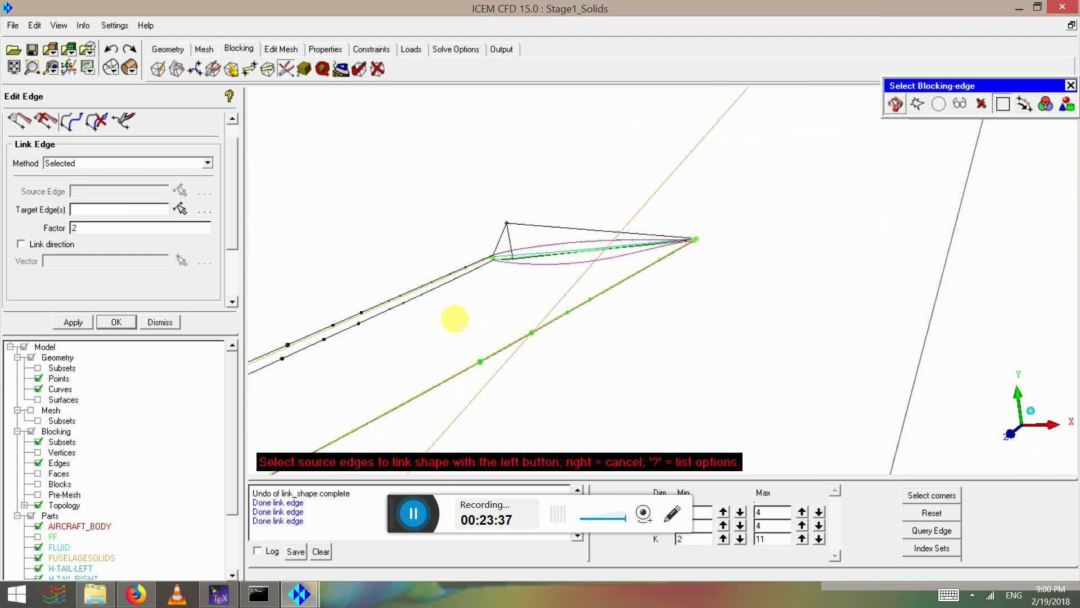
# Step: Link the -Z wing's lower tip airfoil block edge to the shape of its lower mid-span airfoil edge
pyautogui.moveTo(866, 197); pyautogui.dragTo(437, 344, button='middle')
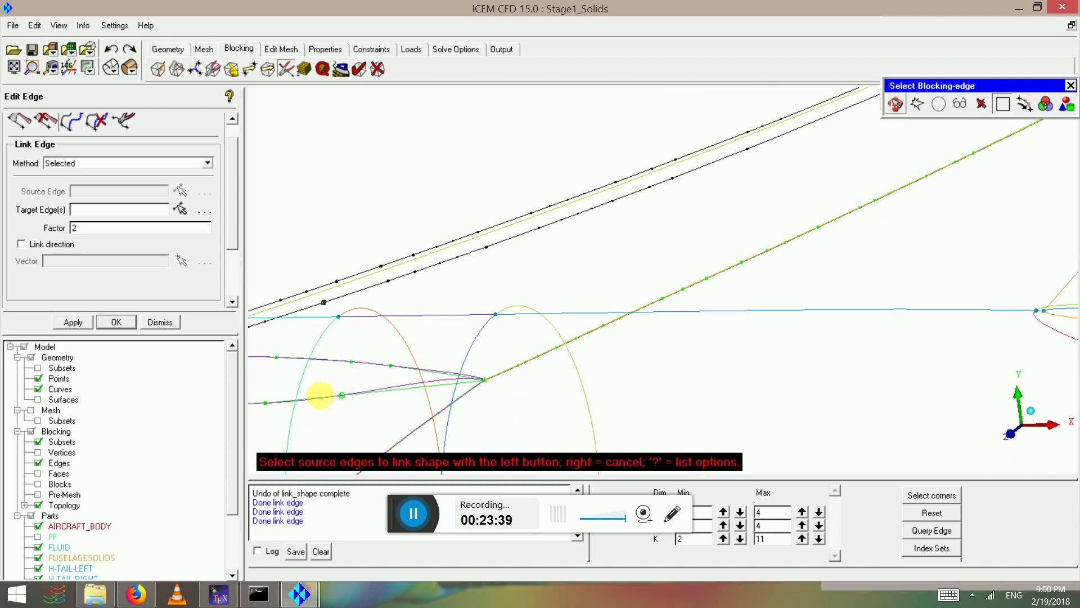
pyautogui.click(321, 396)
pyautogui.moveTo(759, 289); pyautogui.dragTo(405, 405, button='middle')
pyautogui.click(337, 340)
pyautogui.middleClick(361, 354)
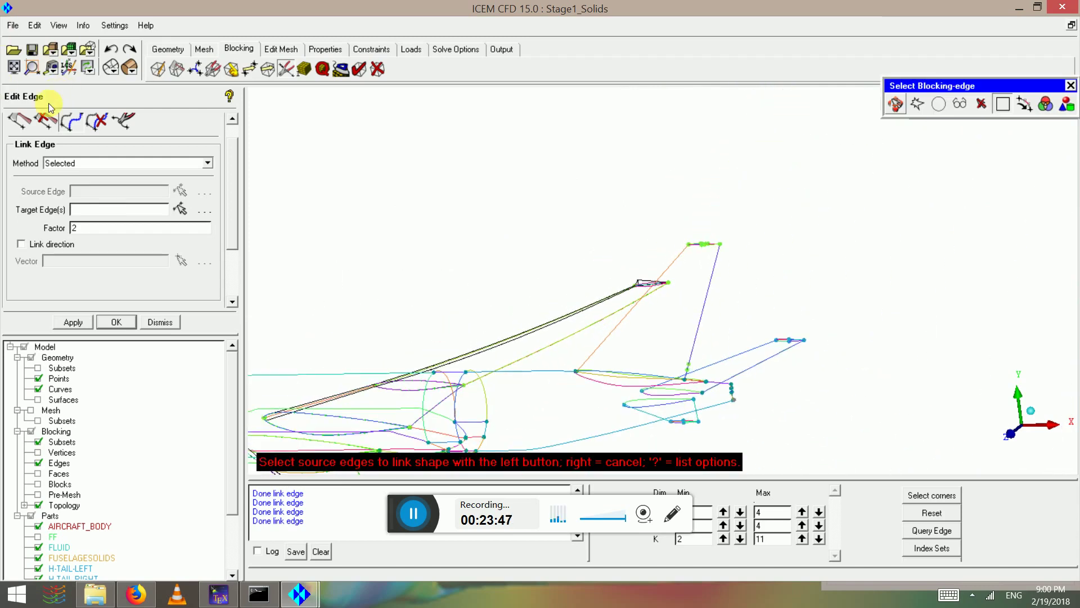
# Step: Link the +Z wing's upper tip airfoil block edge to the shape of its upper mid-span airfoil edge
pyautogui.moveTo(732, 319); pyautogui.dragTo(490, 143, button='middle')
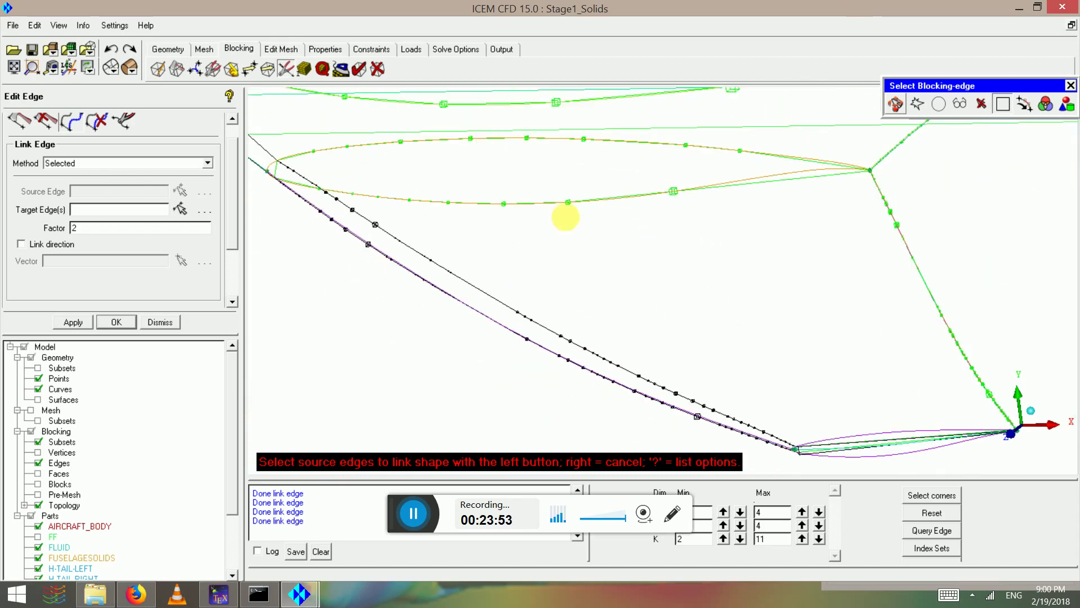
pyautogui.click(566, 217)
pyautogui.moveTo(565, 217); pyautogui.dragTo(478, 285, button='middle')
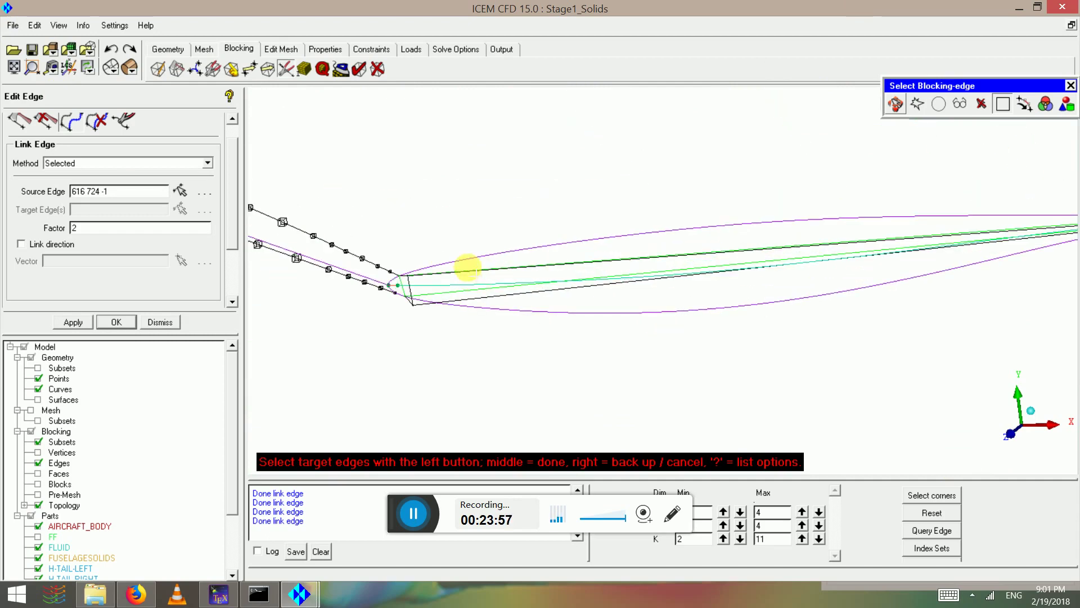
pyautogui.click(467, 267)
pyautogui.middleClick(470, 270)
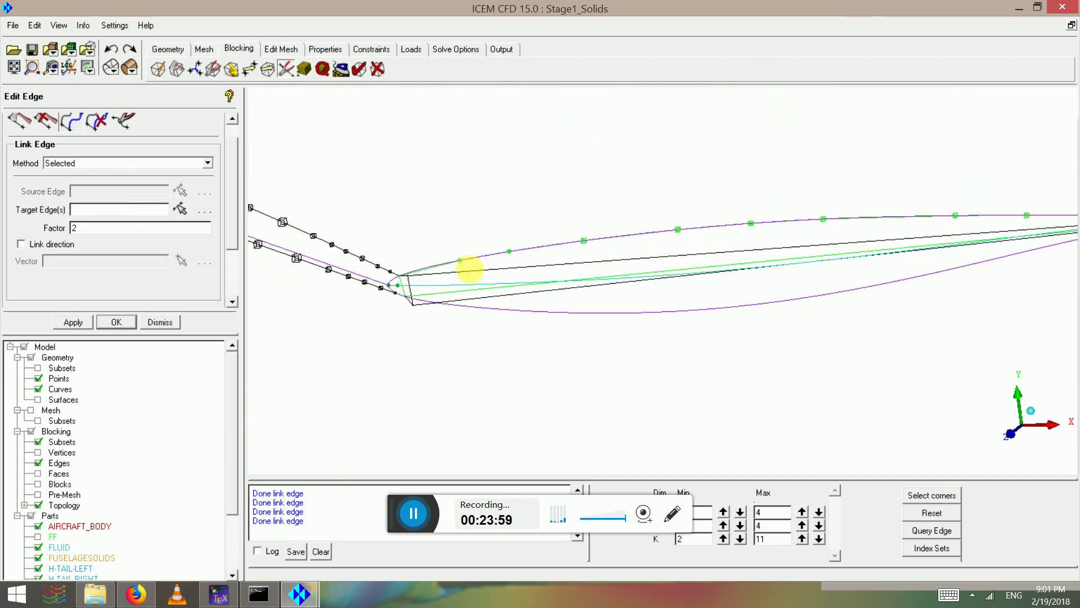
# Step: Link the +Z wing's lower tip airfoil block edge to the shape of its lower mid-span airfoil edge
pyautogui.moveTo(471, 270); pyautogui.dragTo(700, 310, button='middle')
pyautogui.click(437, 148)
pyautogui.click(639, 283)
pyautogui.middleClick(605, 309)
pyautogui.middleClick(700, 310)
pyautogui.moveTo(699, 309); pyautogui.dragTo(664, 315)
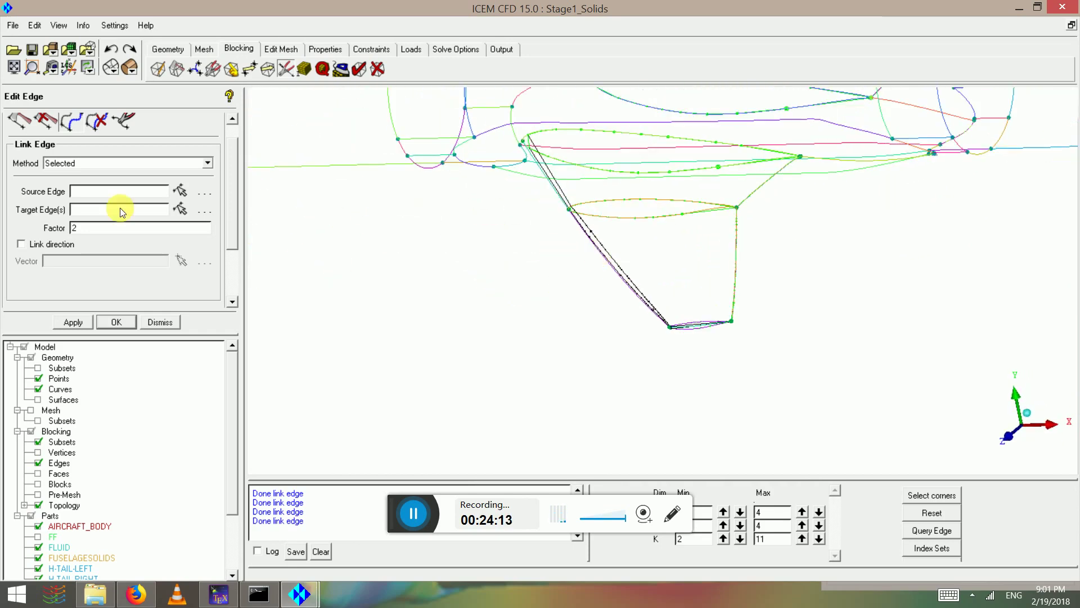
# Step: Try splitting the visible blocks across the +Z wing's upper mid-span airfoil edge close to the trailing edge
pyautogui.click(73, 122)
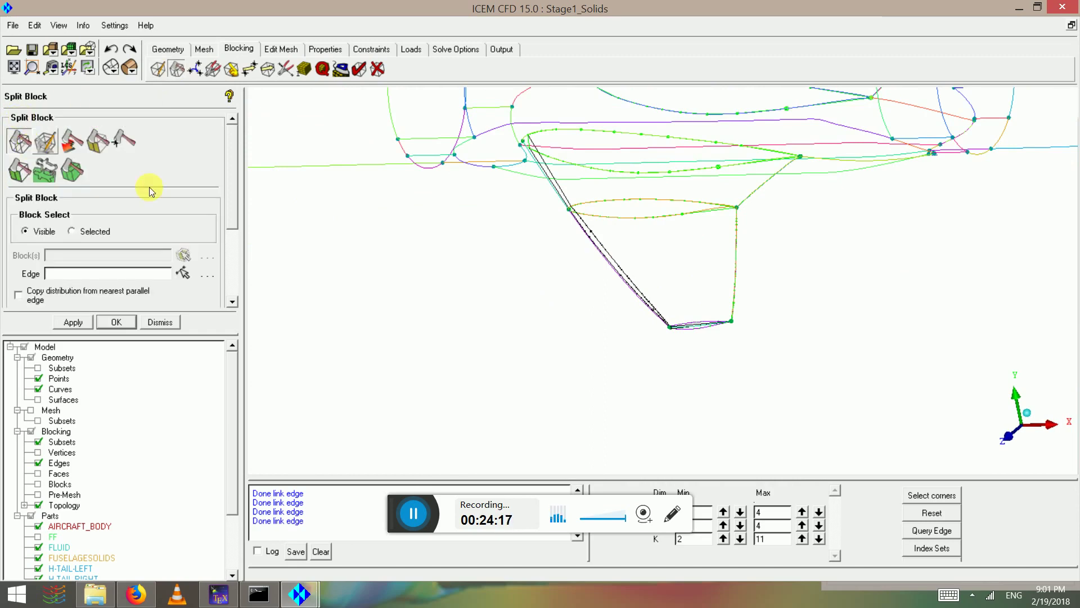
pyautogui.scroll(3, 714, 301)
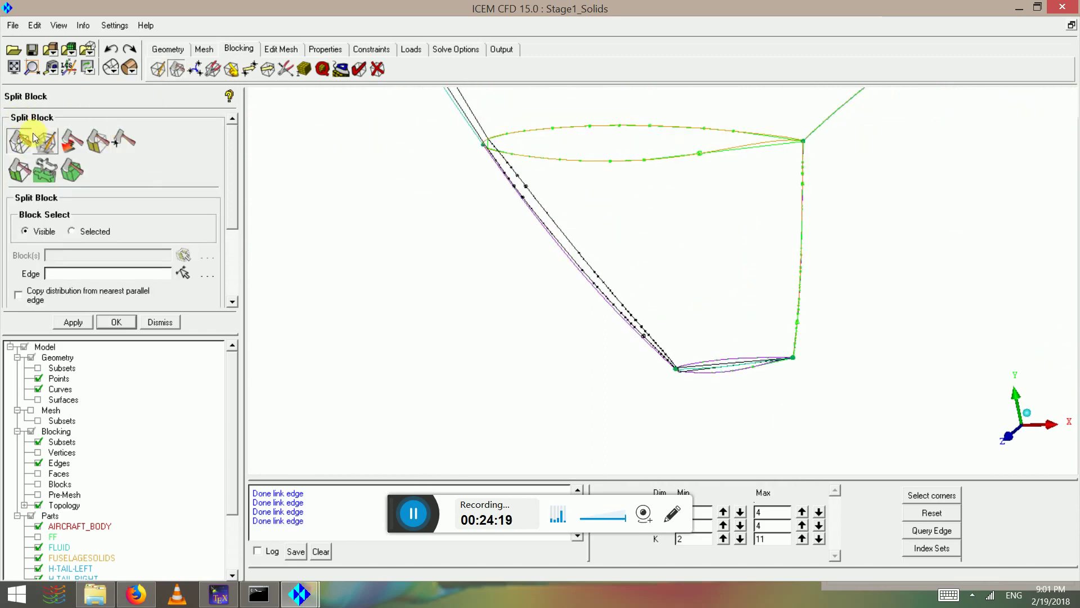
pyautogui.click(757, 138)
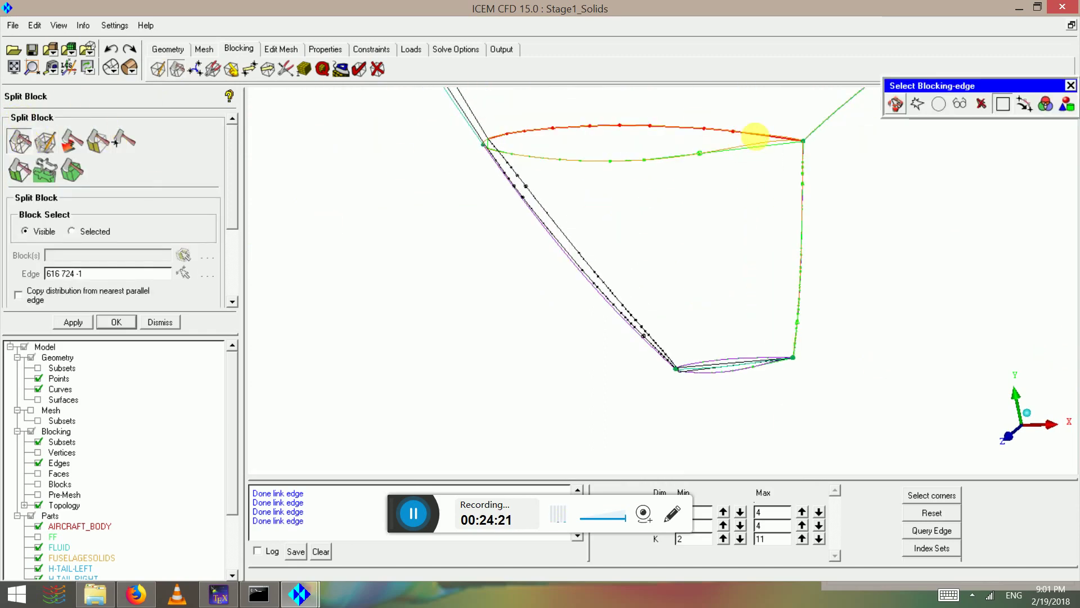
pyautogui.click(767, 157)
pyautogui.middleClick(801, 234)
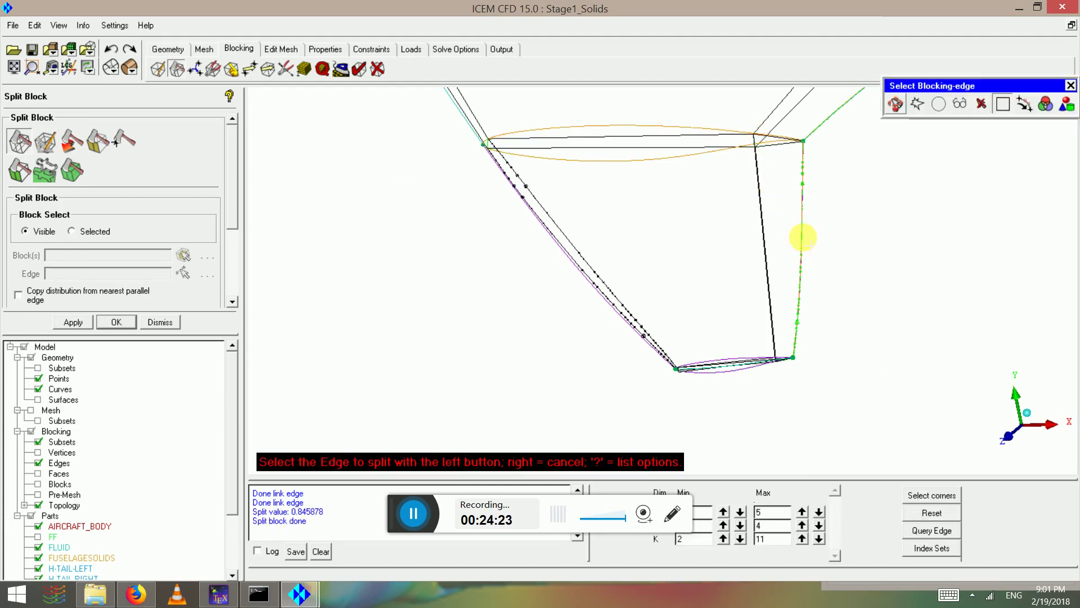
# Step: Inspect the split block edges across both wings and undo the block split
pyautogui.scroll(3, 801, 245)
pyautogui.moveTo(614, 163); pyautogui.dragTo(646, 214)
pyautogui.scroll(1, 645, 212)
pyautogui.moveTo(625, 179); pyautogui.dragTo(704, 200)
pyautogui.scroll(-2, 814, 263)
pyautogui.moveTo(1078, 387); pyautogui.dragTo(10, 135, button='middle')
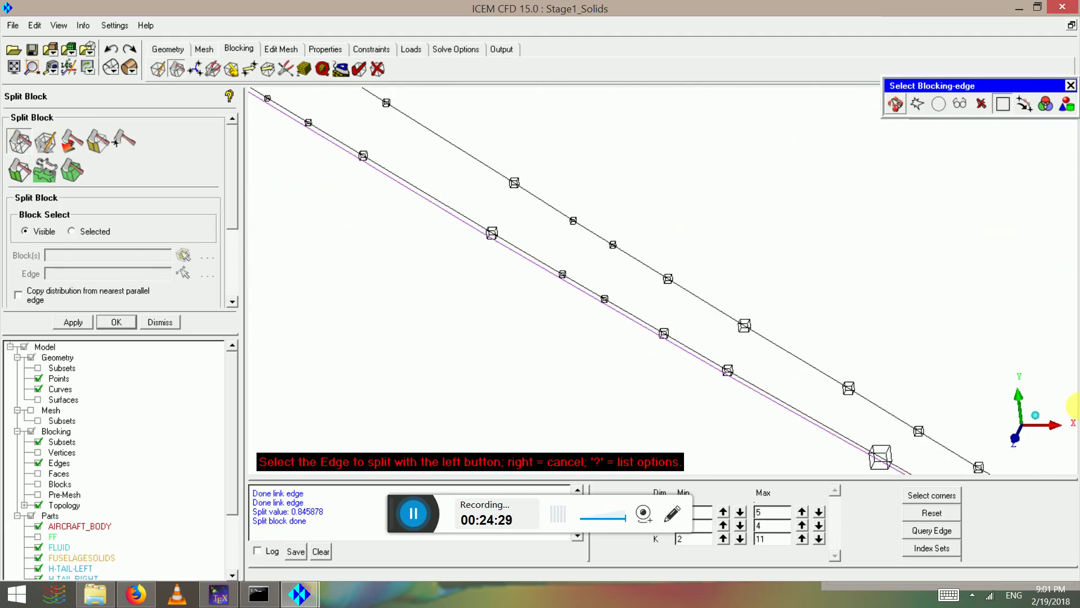
pyautogui.moveTo(1079, 406); pyautogui.dragTo(97, 3, button='middle')
pyautogui.moveTo(816, 324)
pyautogui.mouseDown(button='middle')
pyautogui.moveTo(609, 214)
pyautogui.moveTo(422, 265)
pyautogui.moveTo(530, 309)
pyautogui.moveTo(833, 559)
pyautogui.moveTo(827, 345)
pyautogui.moveTo(591, 152)
pyautogui.moveTo(844, 497)
pyautogui.mouseUp(button='middle')
pyautogui.scroll(-3, 625, 283)
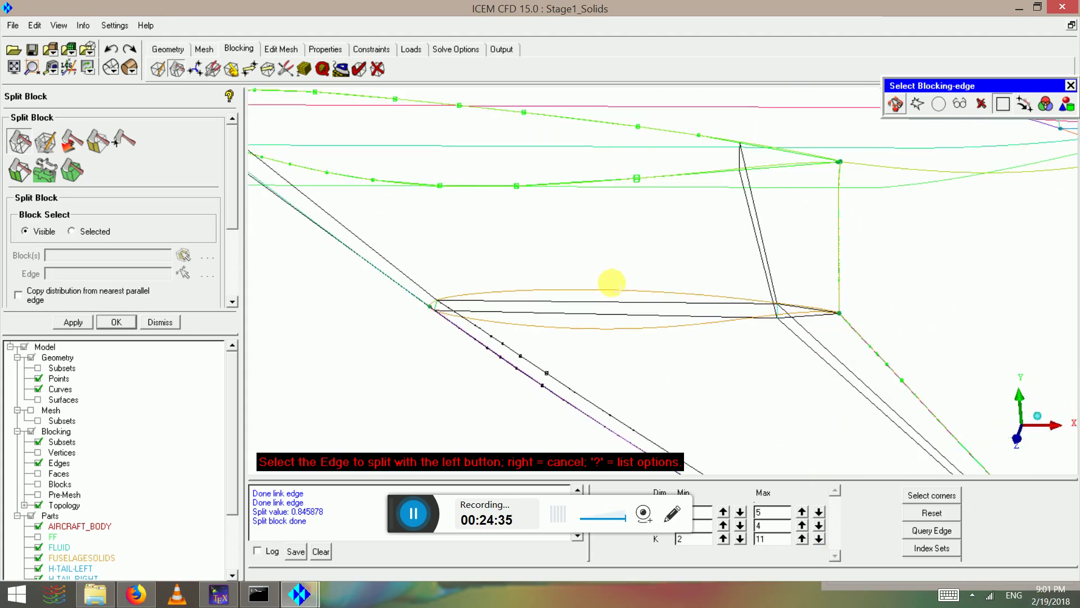
pyautogui.moveTo(724, 252); pyautogui.dragTo(728, 223)
pyautogui.moveTo(728, 223); pyautogui.dragTo(574, 265, button='right')
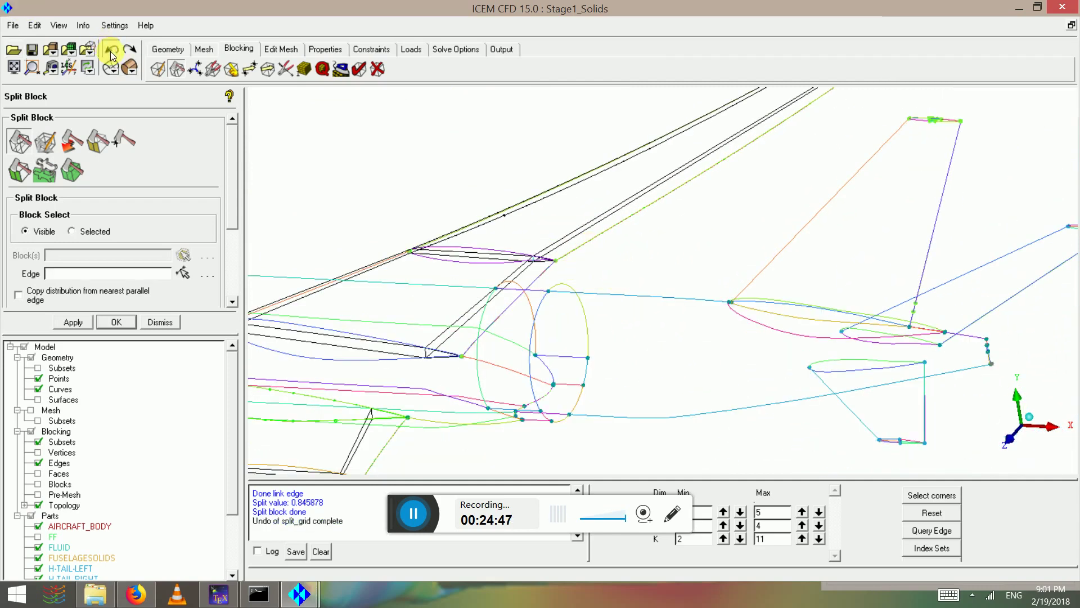
# Step: Lower the maximum I index of the displayed blocks to 4
pyautogui.moveTo(601, 322); pyautogui.dragTo(620, 280, button='middle')
pyautogui.moveTo(619, 279); pyautogui.dragTo(605, 295, button='right')
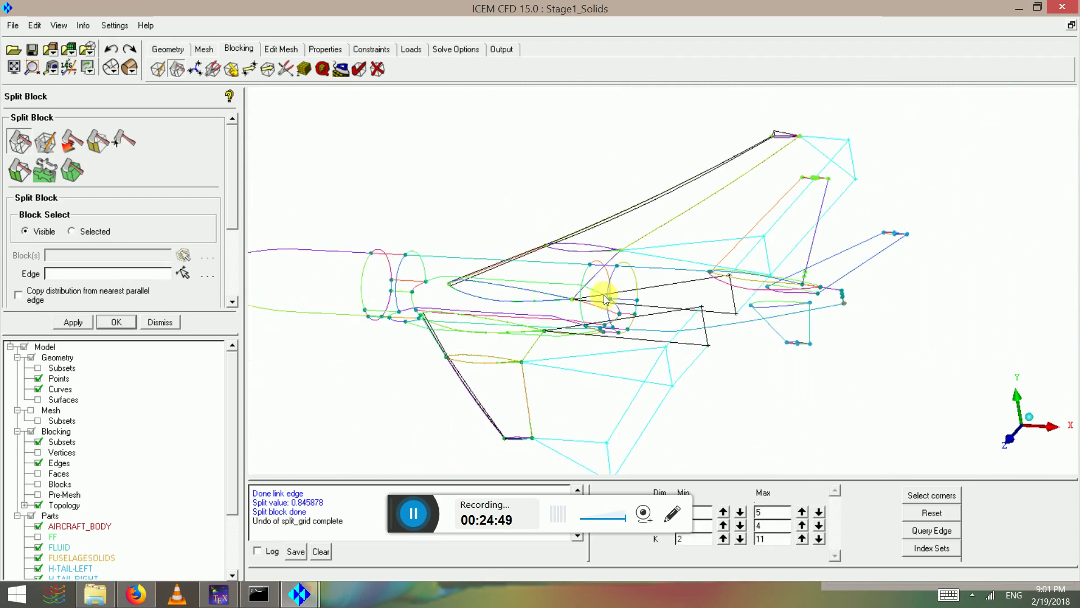
pyautogui.moveTo(605, 294); pyautogui.dragTo(624, 264)
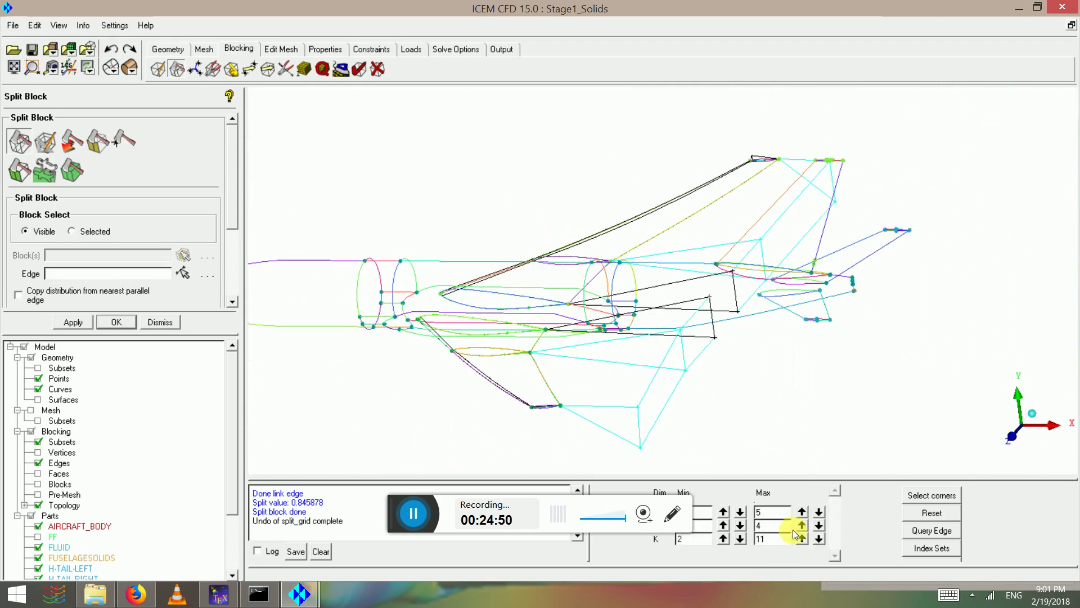
pyautogui.click(820, 513)
# Step: Show the surfaces and, with Z fixed, move the +Z wing's two outer tip vertices at the leading edge onto the tip cap
pyautogui.moveTo(639, 357); pyautogui.dragTo(484, 264)
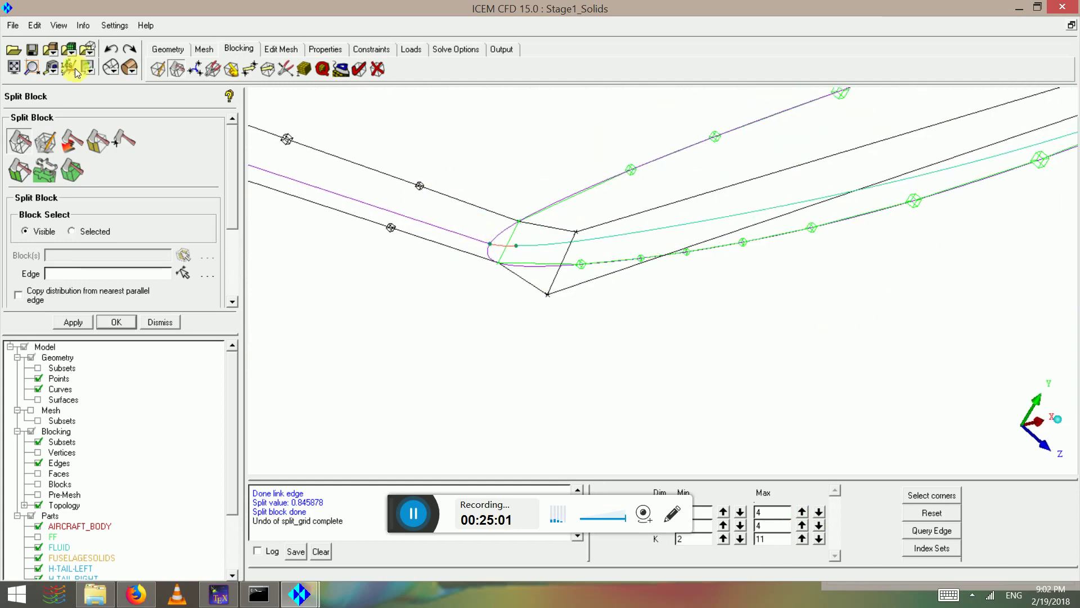
pyautogui.click(39, 400)
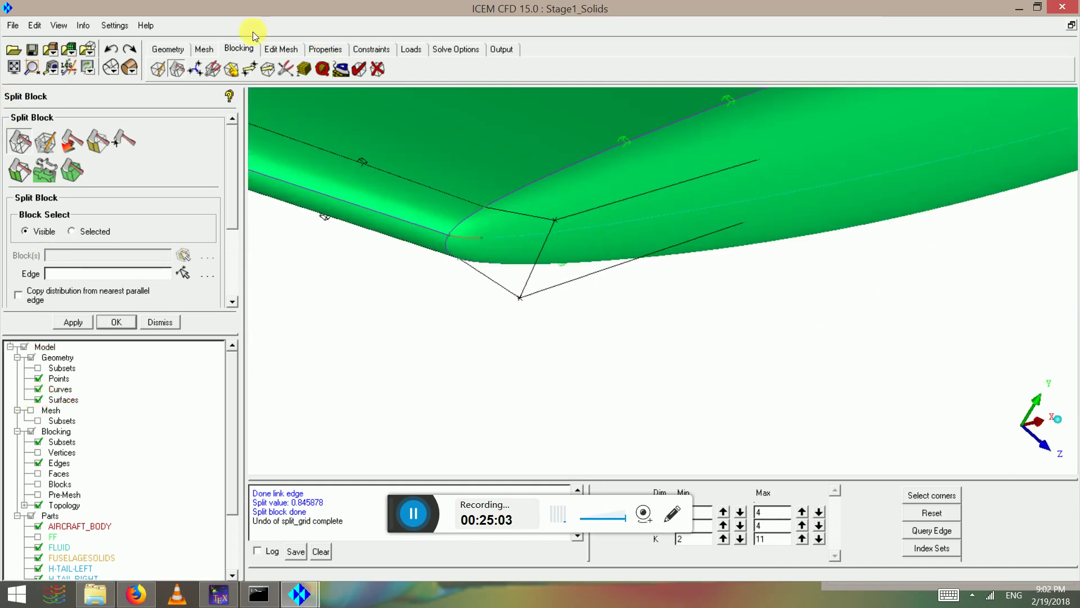
pyautogui.click(250, 69)
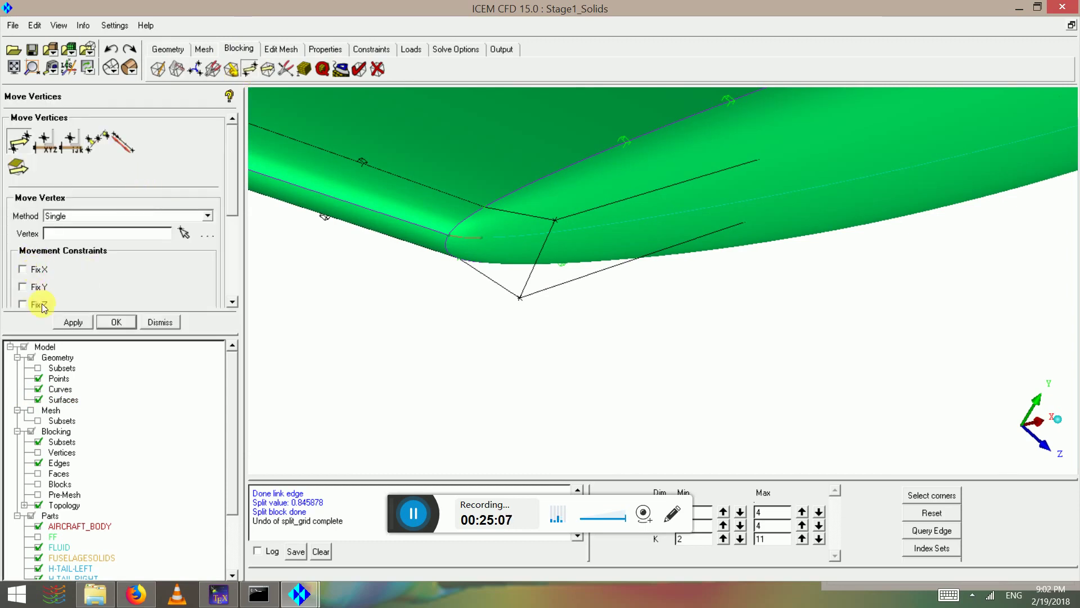
pyautogui.click(183, 233)
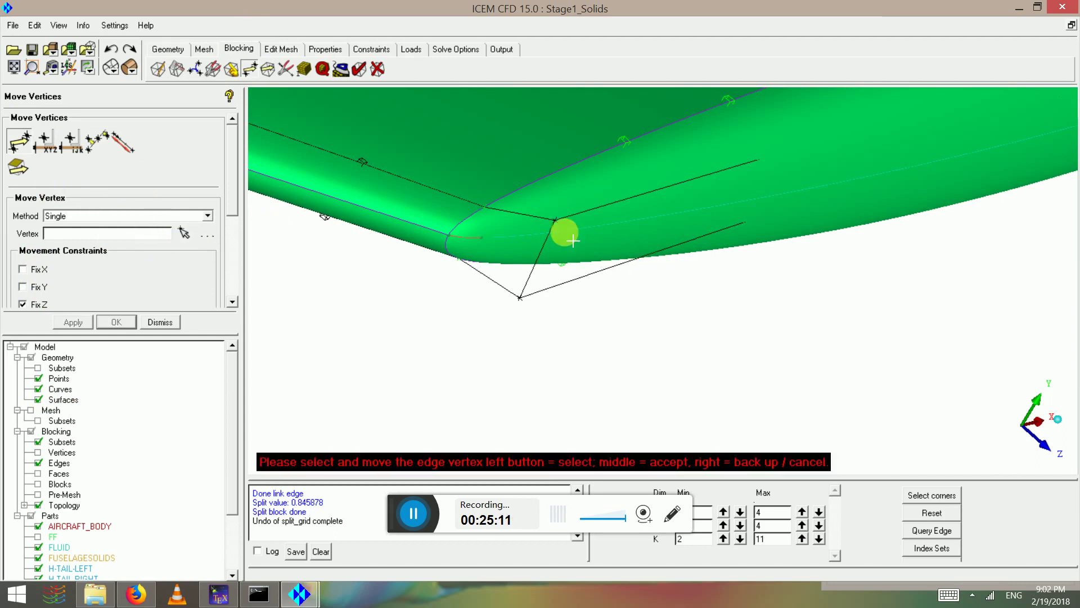
pyautogui.moveTo(564, 232); pyautogui.dragTo(494, 215)
pyautogui.scroll(-4, 697, 253)
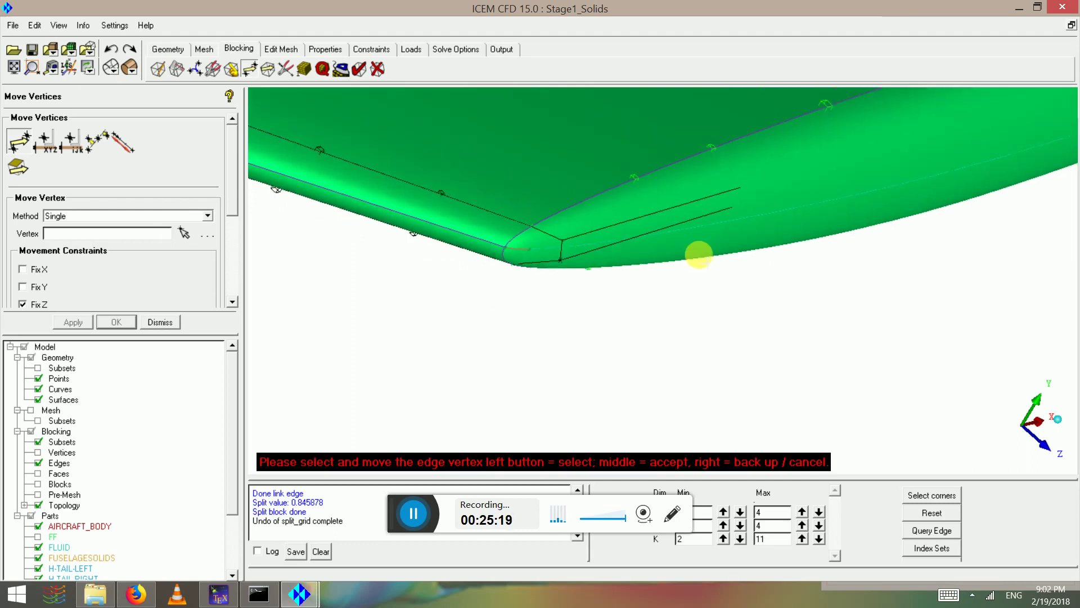
pyautogui.middleClick(747, 269)
# Step: Hide the surfaces and examine the block edges at the trailing end of the +Z wing tip
pyautogui.scroll(-2, 835, 220)
pyautogui.moveTo(835, 220); pyautogui.dragTo(250, 277, button='middle')
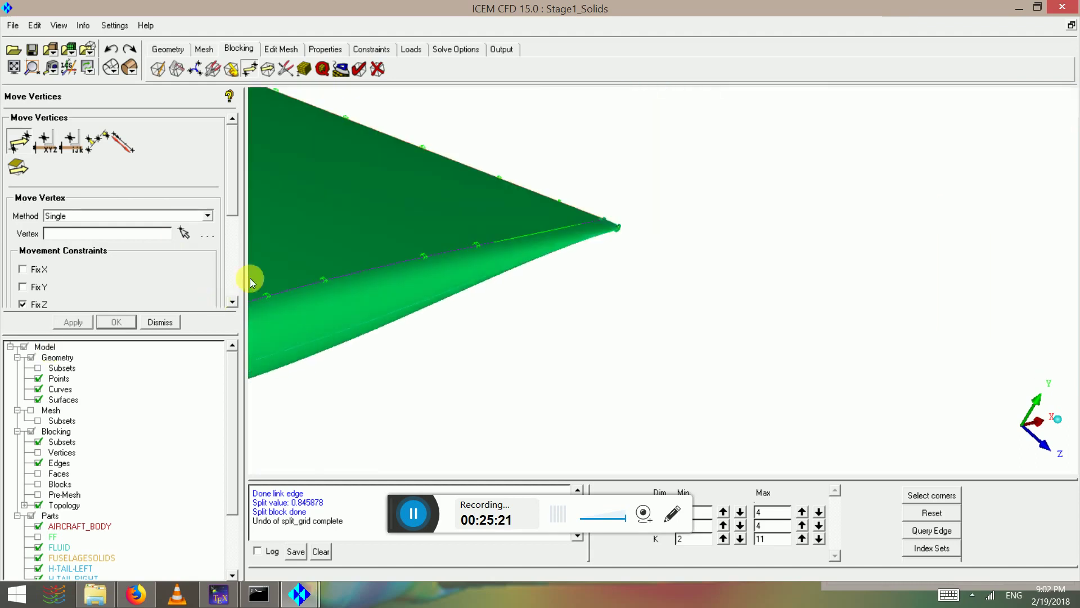
pyautogui.click(39, 400)
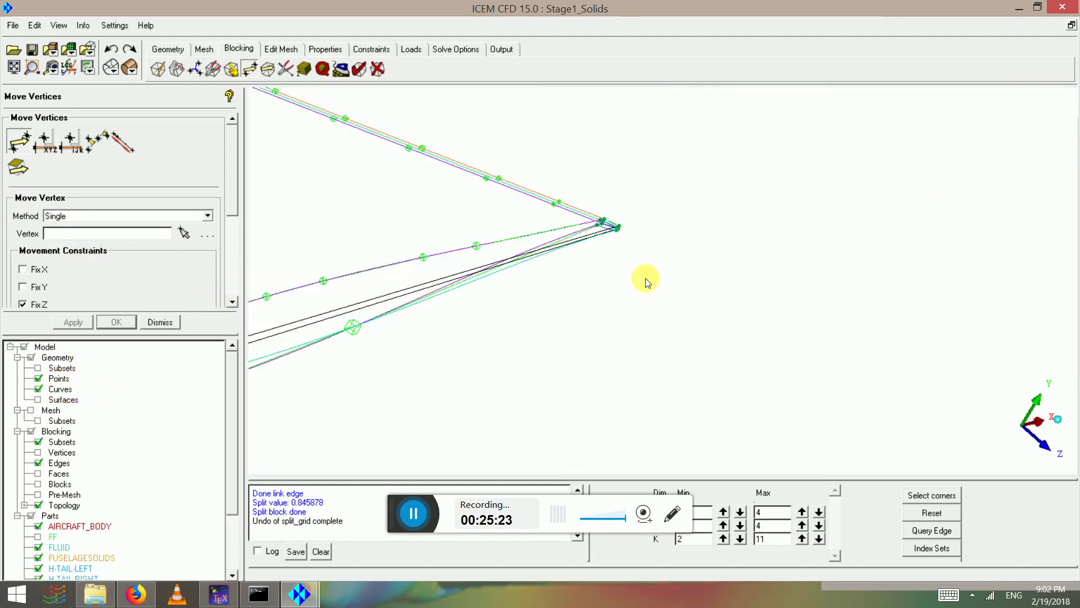
pyautogui.scroll(4, 644, 280)
pyautogui.moveTo(515, 209); pyautogui.dragTo(577, 261, button='middle')
pyautogui.scroll(2, 656, 252)
pyautogui.scroll(1, 693, 263)
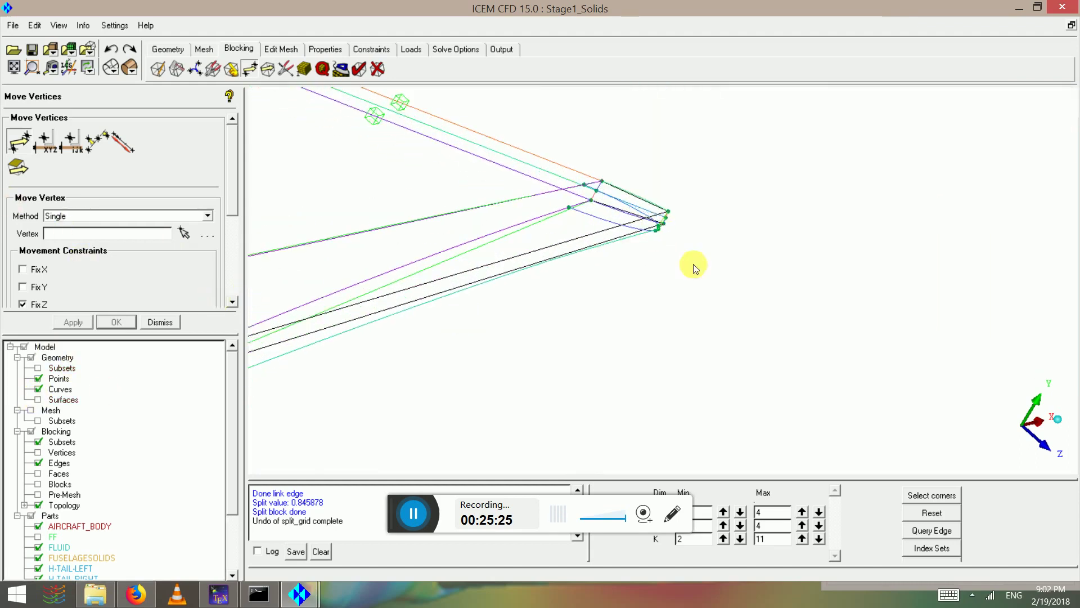
# Step: Link the +Z wing's upper outer tip-cap edge to the shape of the upper tip airfoil edge with a factor of 1.0
pyautogui.moveTo(417, 315); pyautogui.dragTo(1010, 214, button='middle')
pyautogui.scroll(-3, 670, 282)
pyautogui.moveTo(387, 308); pyautogui.dragTo(519, 341, button='middle')
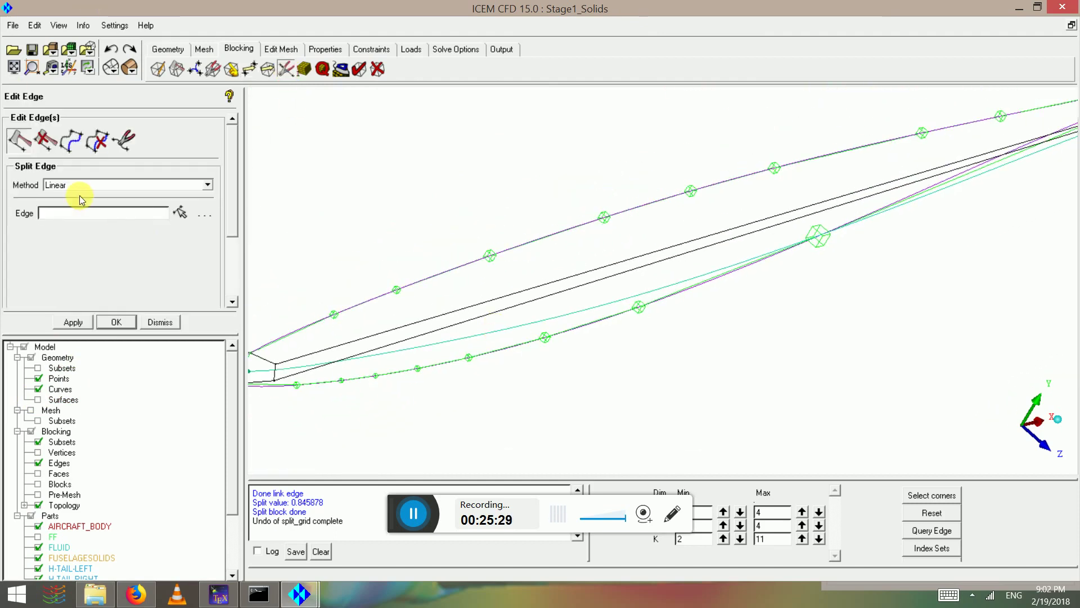
pyautogui.click(77, 143)
pyautogui.click(397, 287)
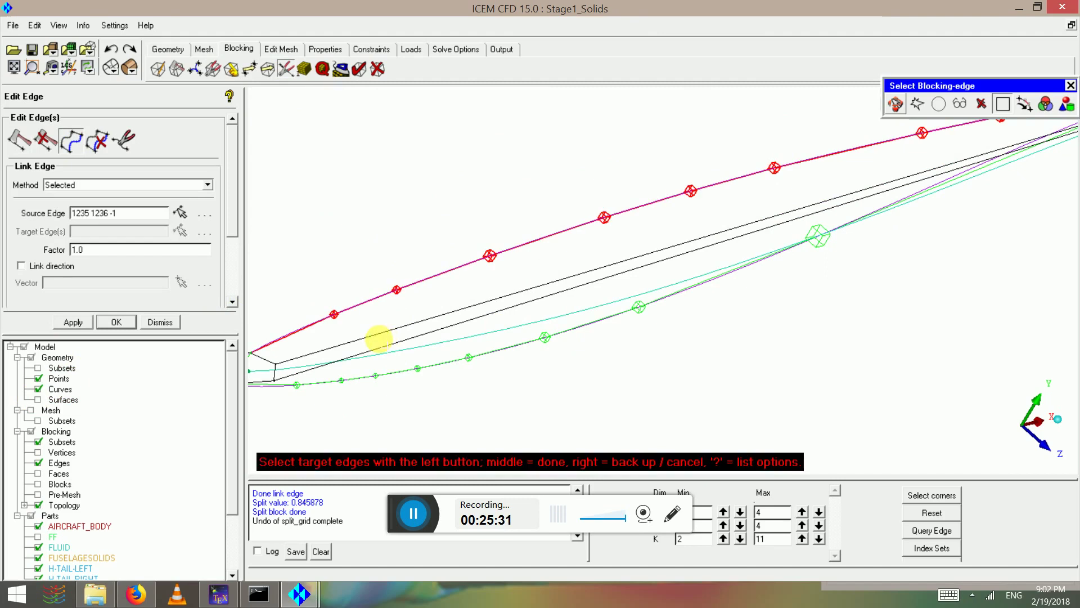
pyautogui.click(374, 335)
pyautogui.middleClick(374, 339)
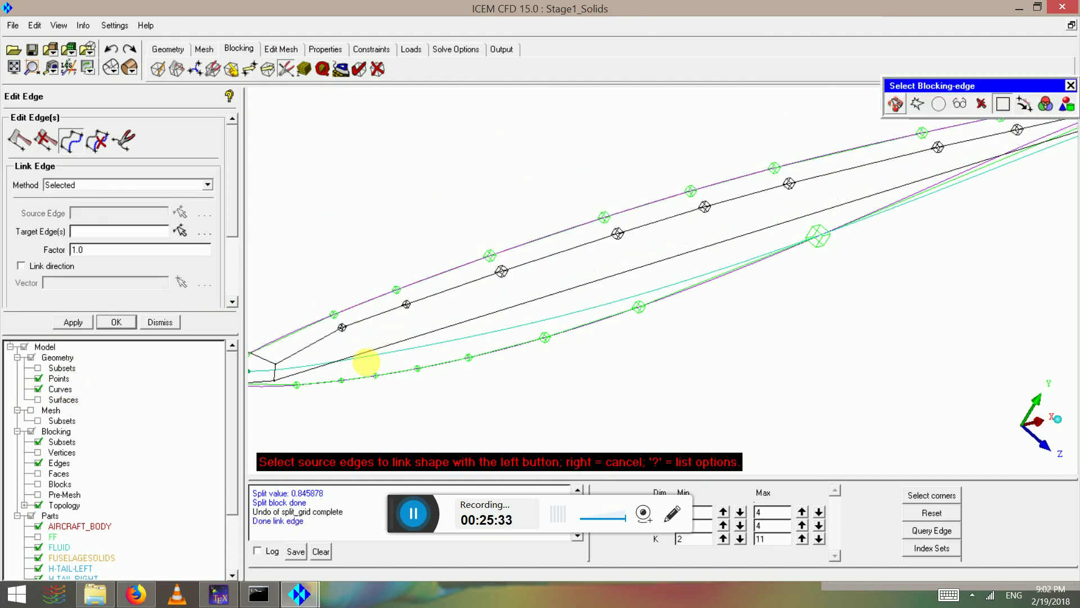
# Step: Link the +Z wing's lower outer tip-cap edge to the shape of the lower tip airfoil edge with a factor of 1.0
pyautogui.click(366, 360)
pyautogui.click(179, 217)
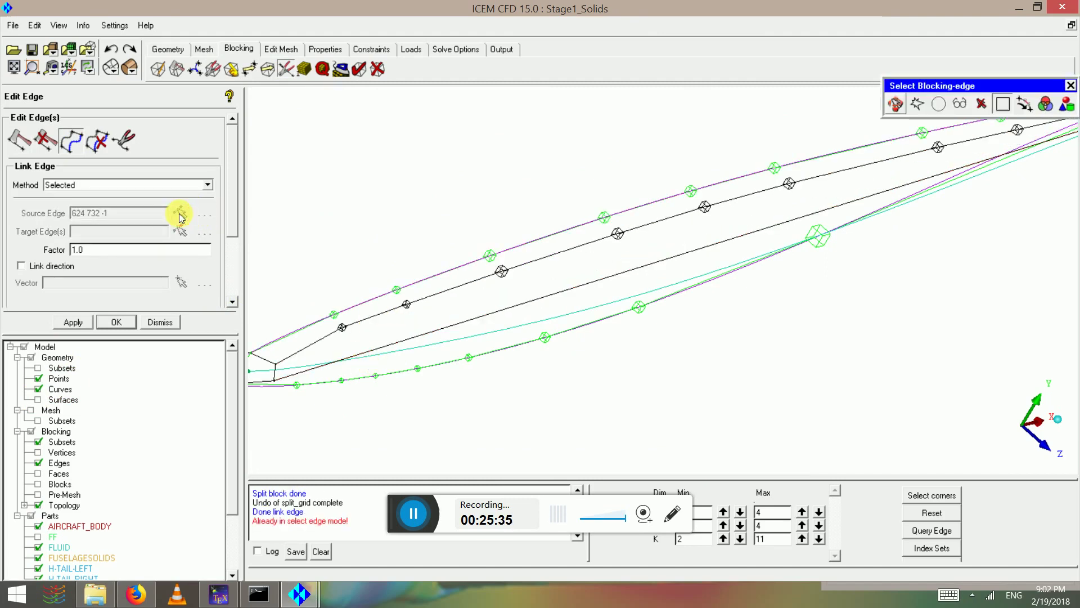
pyautogui.click(182, 211)
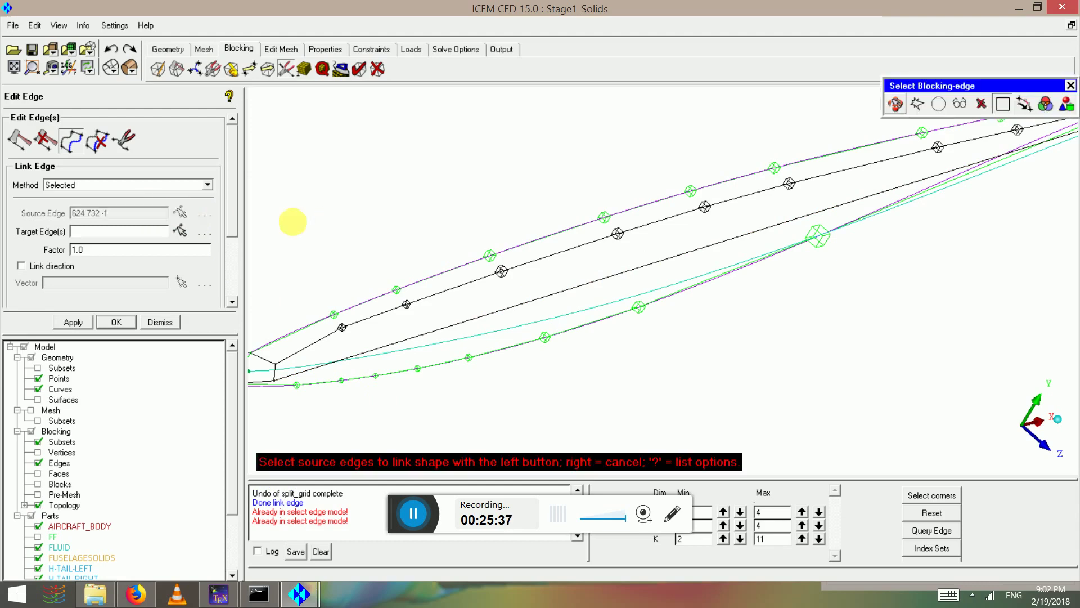
pyautogui.rightClick(293, 222)
pyautogui.click(179, 213)
pyautogui.click(409, 373)
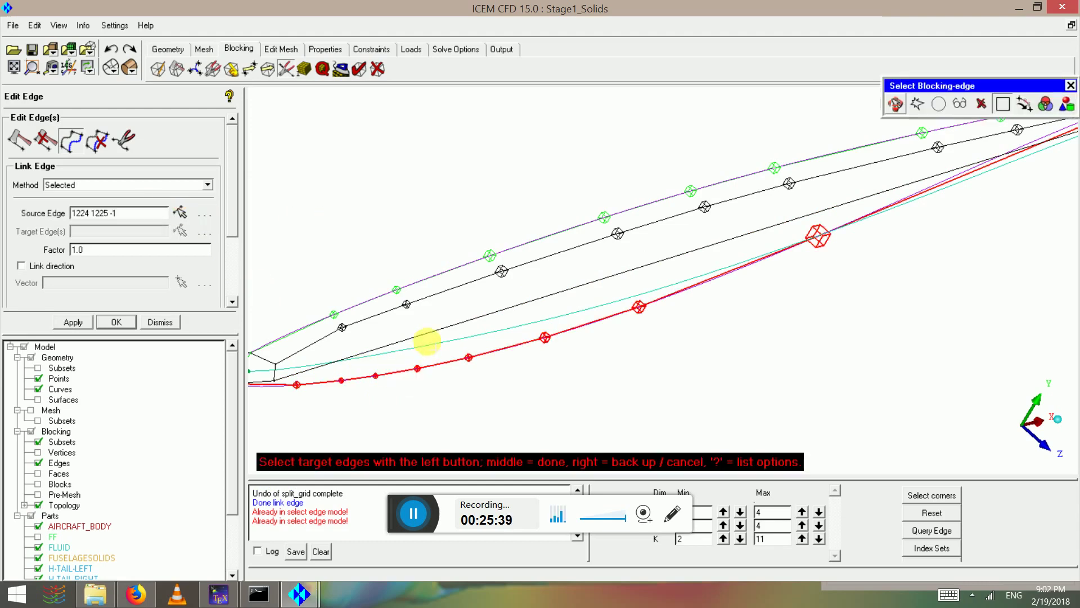
pyautogui.click(428, 330)
pyautogui.middleClick(426, 334)
# Step: Finish edge linking and examine the shaped tip-cap edges at the +Z wing's leading edge
pyautogui.scroll(-5, 583, 339)
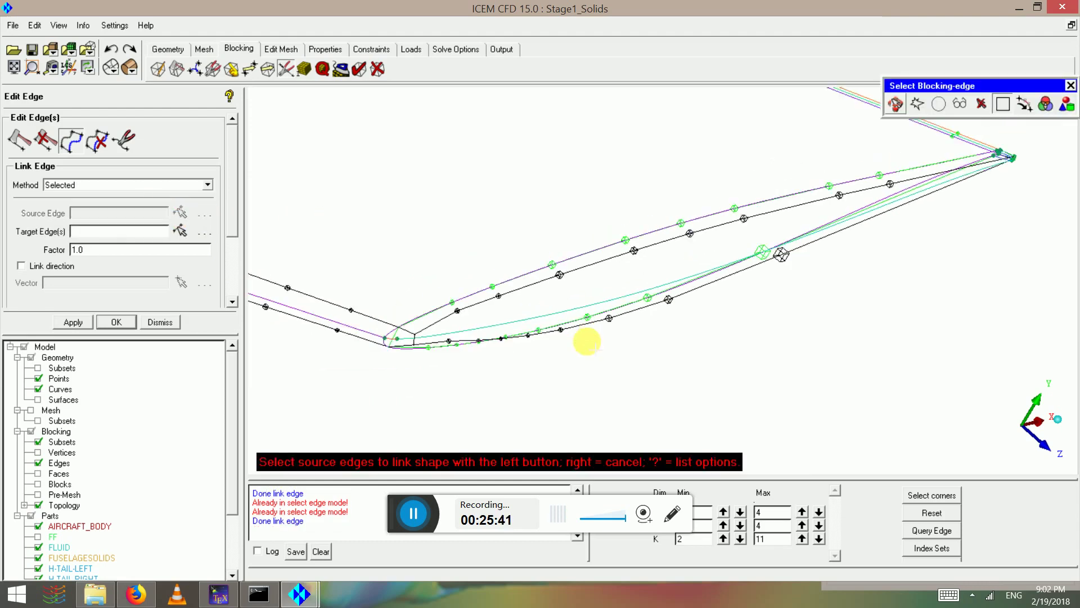
pyautogui.scroll(-3, 584, 330)
pyautogui.rightClick(584, 330)
pyautogui.moveTo(571, 279); pyautogui.dragTo(691, 264)
pyautogui.moveTo(465, 339); pyautogui.dragTo(1075, 256, button='middle')
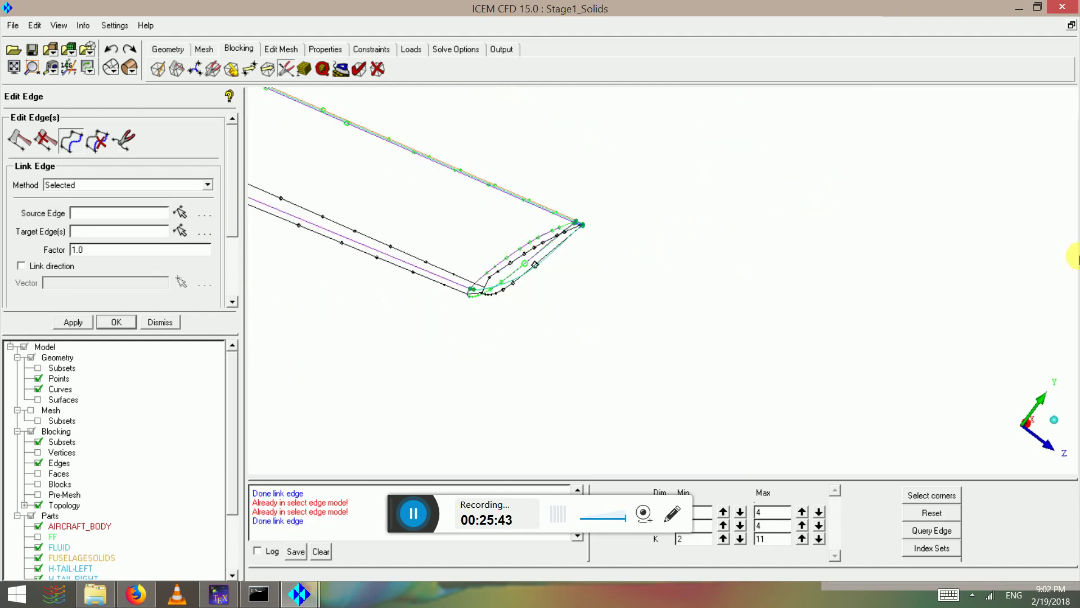
pyautogui.scroll(6, 670, 299)
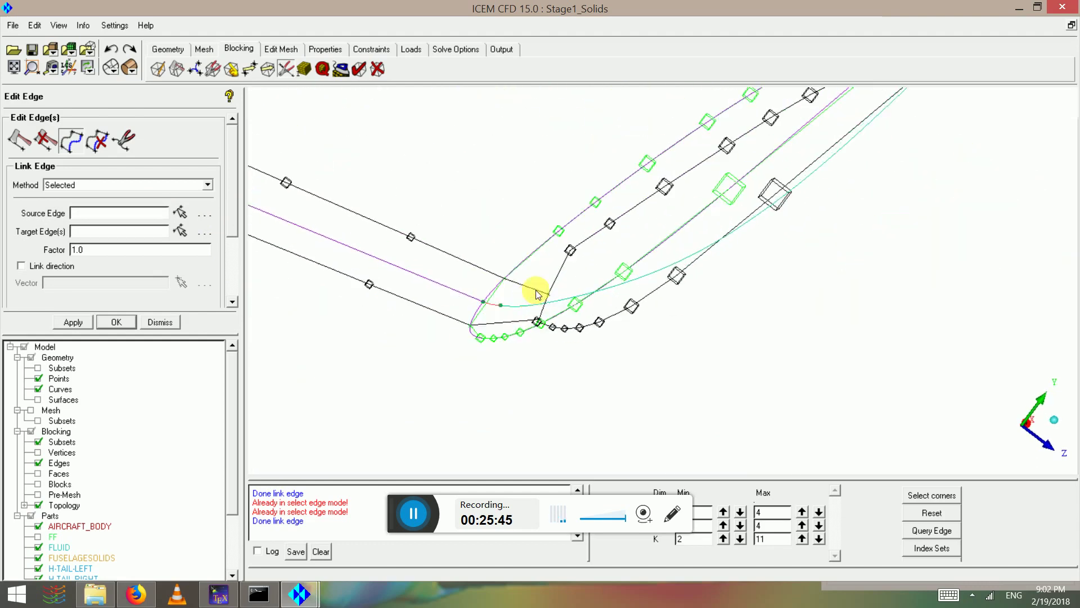
pyautogui.scroll(2, 619, 255)
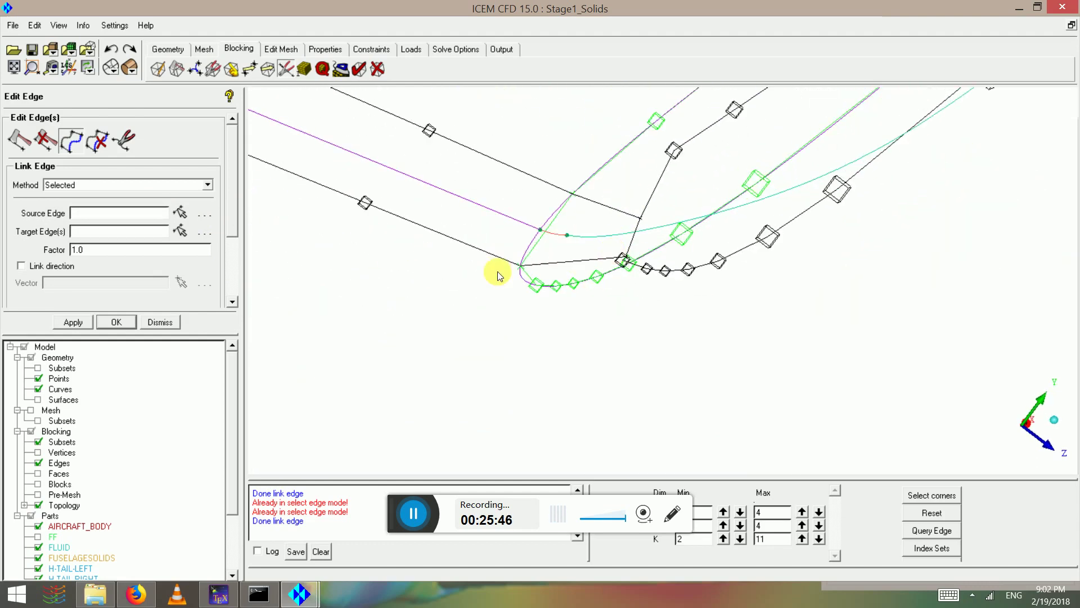
# Step: Show the surfaces and compare the block edges with the +Z wing from tip to root
pyautogui.click(36, 399)
pyautogui.scroll(-5, 685, 205)
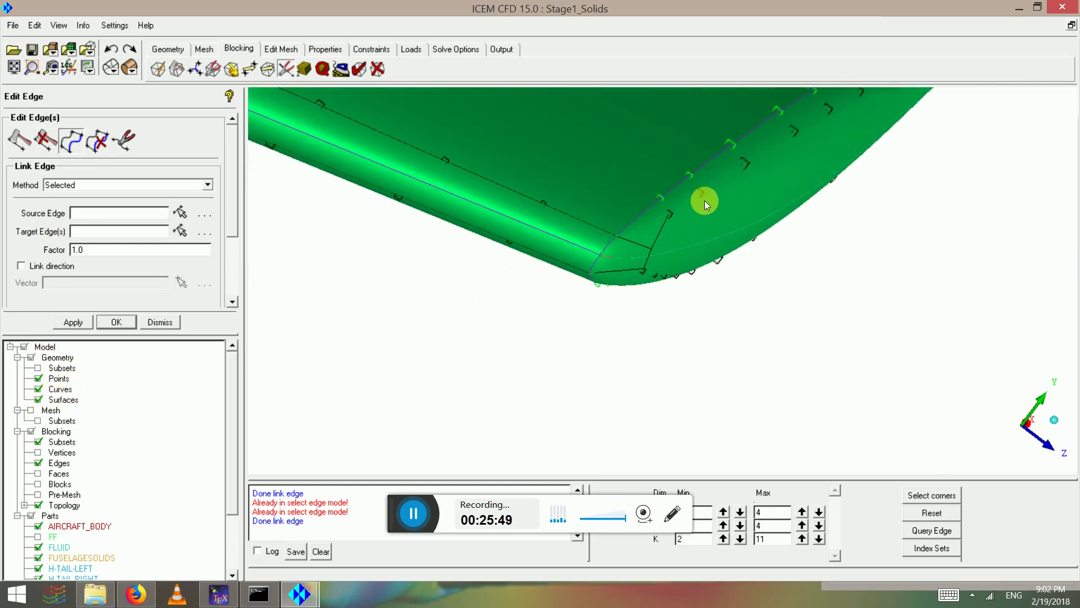
pyautogui.scroll(-6, 731, 214)
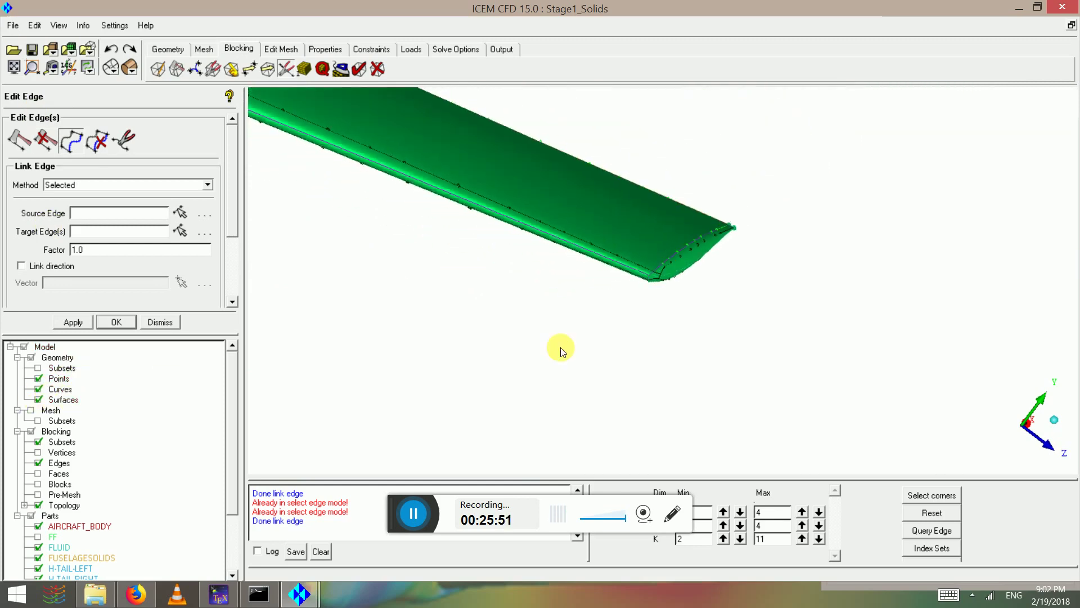
pyautogui.moveTo(366, 217); pyautogui.dragTo(494, 364, button='middle')
pyautogui.scroll(-3, 494, 364)
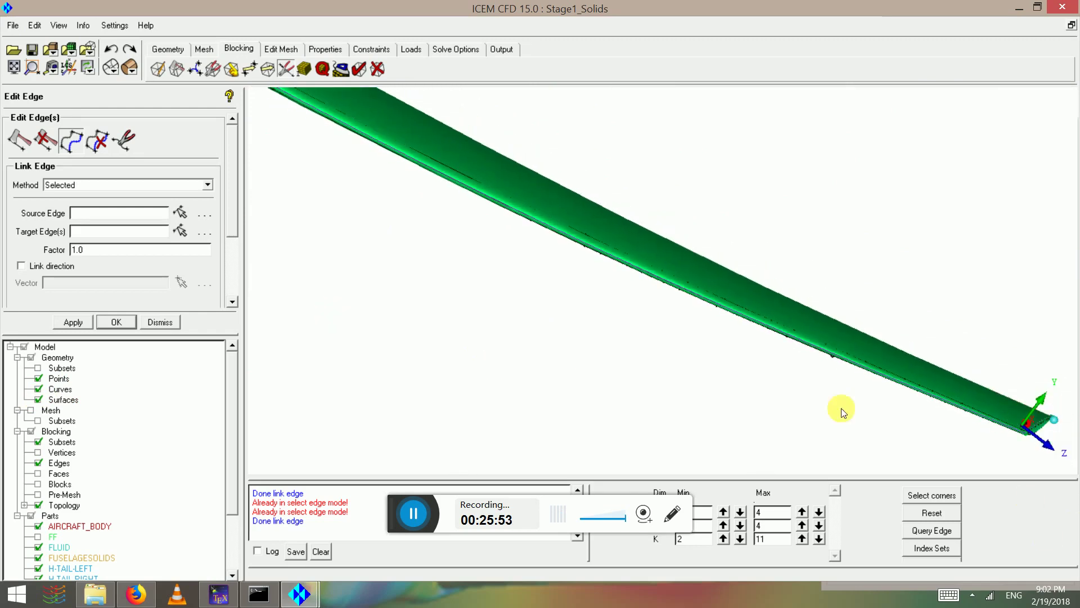
pyautogui.scroll(-2, 842, 412)
pyautogui.scroll(-3, 602, 296)
pyautogui.moveTo(397, 220); pyautogui.dragTo(436, 252, button='middle')
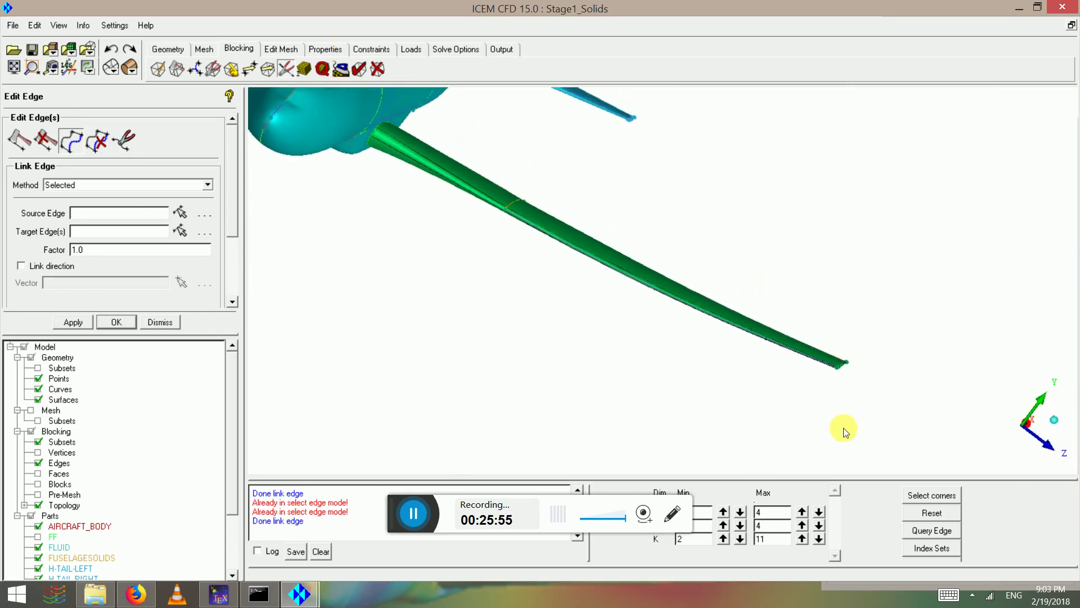
# Step: Move the -Z wing's two leading-edge tip-cap vertices inside the tip airfoil outline with Z fixed
pyautogui.scroll(-3, 843, 432)
pyautogui.moveTo(956, 450); pyautogui.dragTo(655, 298)
pyautogui.scroll(3, 770, 318)
pyautogui.moveTo(767, 315); pyautogui.dragTo(614, 259, button='middle')
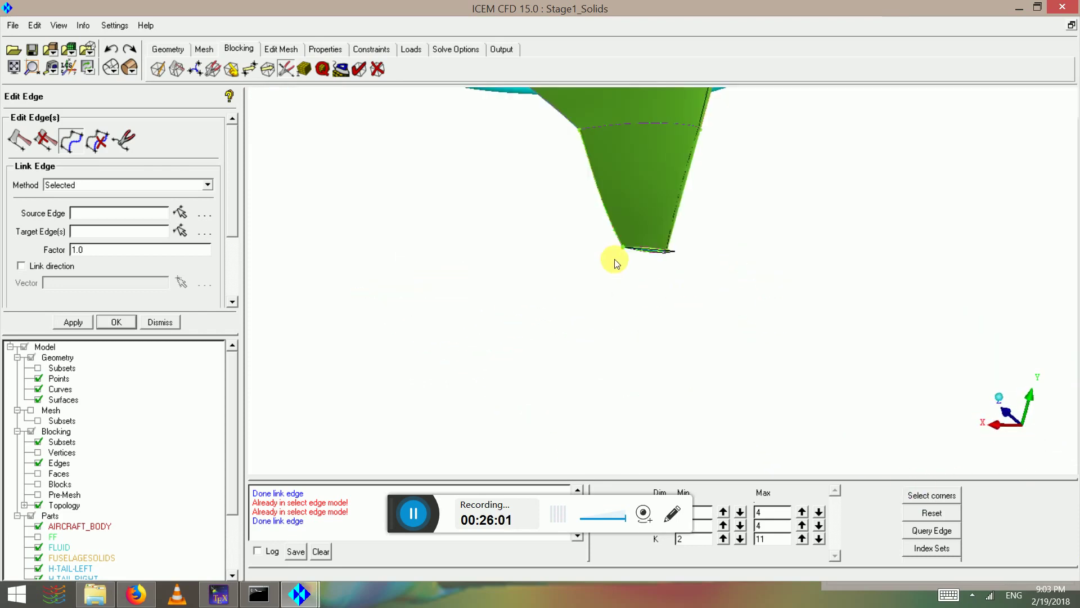
pyautogui.scroll(5, 643, 248)
pyautogui.scroll(6, 627, 229)
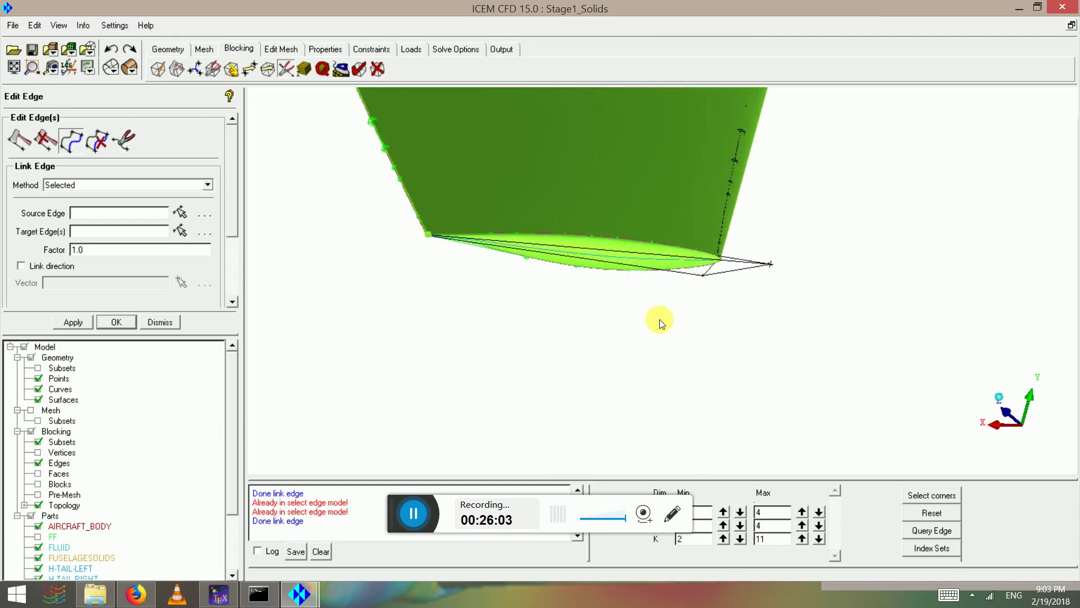
pyautogui.scroll(8, 583, 289)
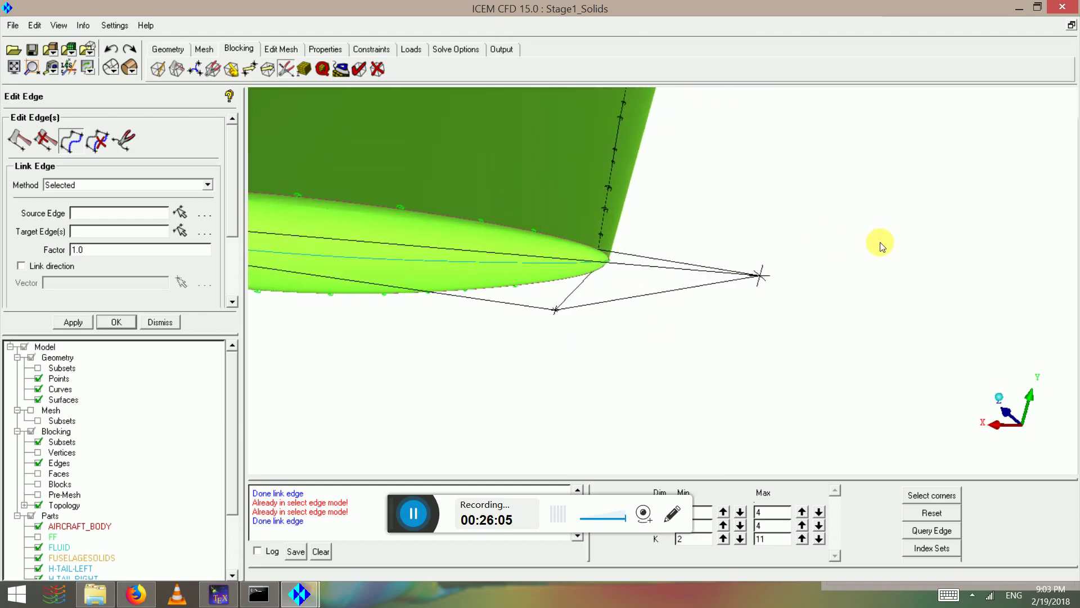
pyautogui.moveTo(598, 304); pyautogui.dragTo(632, 325, button='middle')
pyautogui.scroll(5, 632, 325)
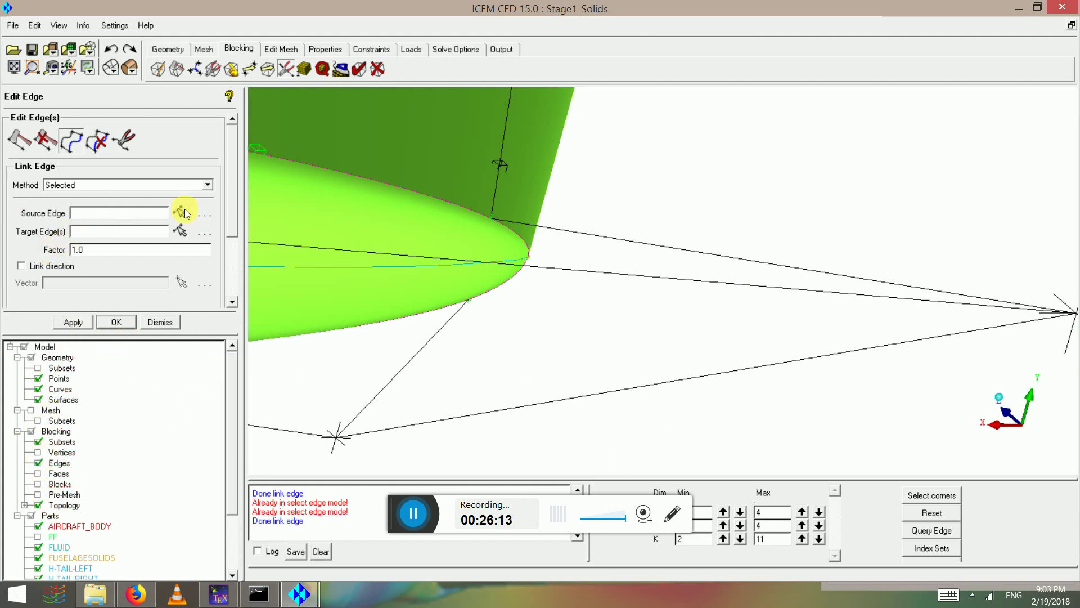
pyautogui.click(249, 69)
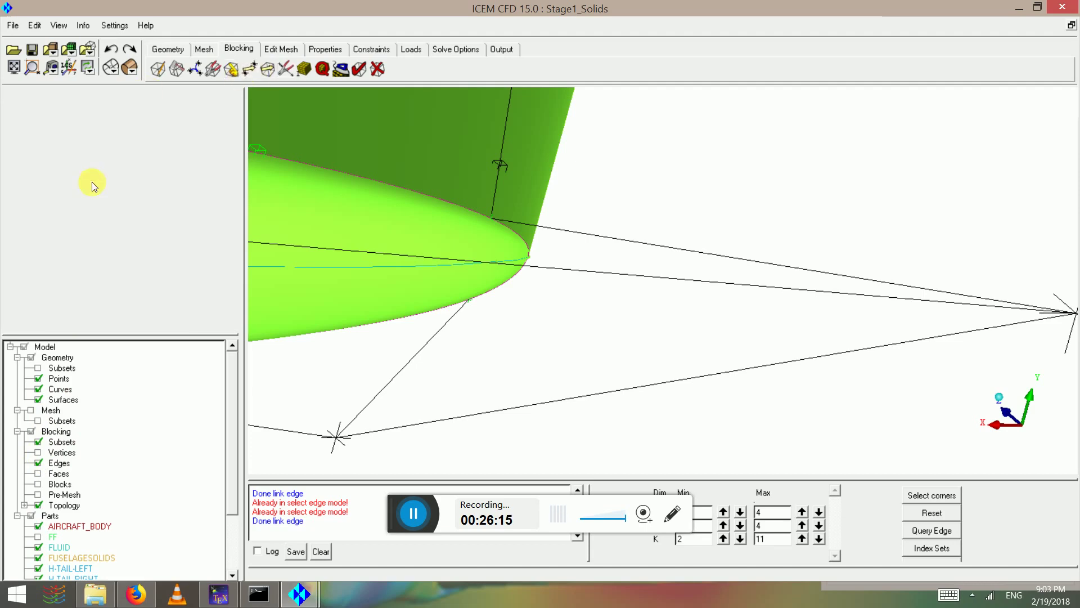
pyautogui.click(179, 235)
pyautogui.scroll(-2, 813, 339)
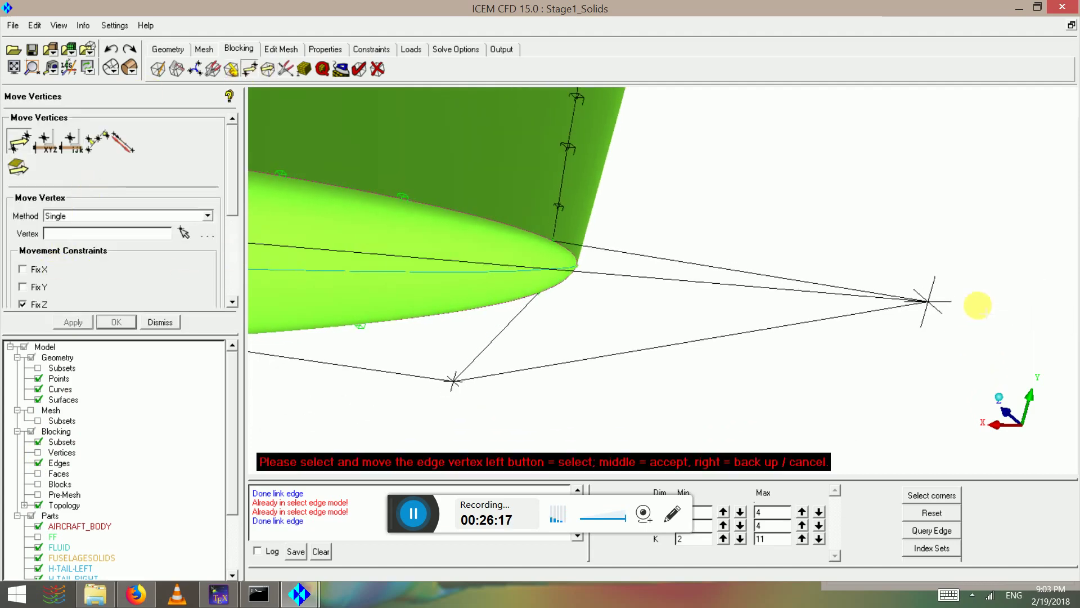
pyautogui.moveTo(931, 302); pyautogui.dragTo(491, 252)
pyautogui.moveTo(497, 336); pyautogui.dragTo(551, 287)
pyautogui.middleClick(274, 227)
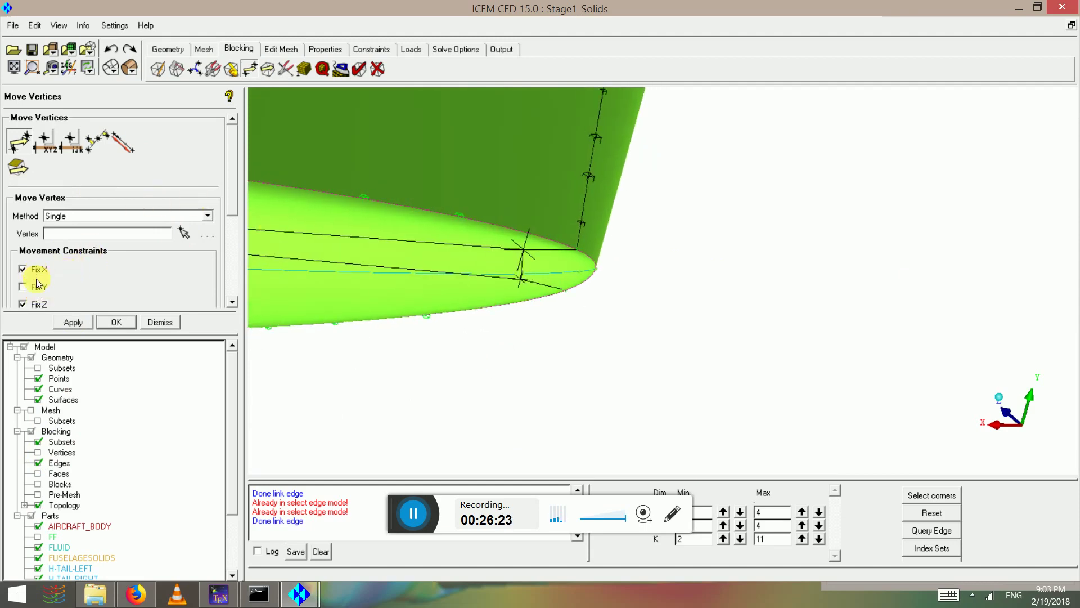
# Step: Shift the -Z wing's upper leading-edge tip-cap vertex along Z with X and Y fixed
pyautogui.click(187, 241)
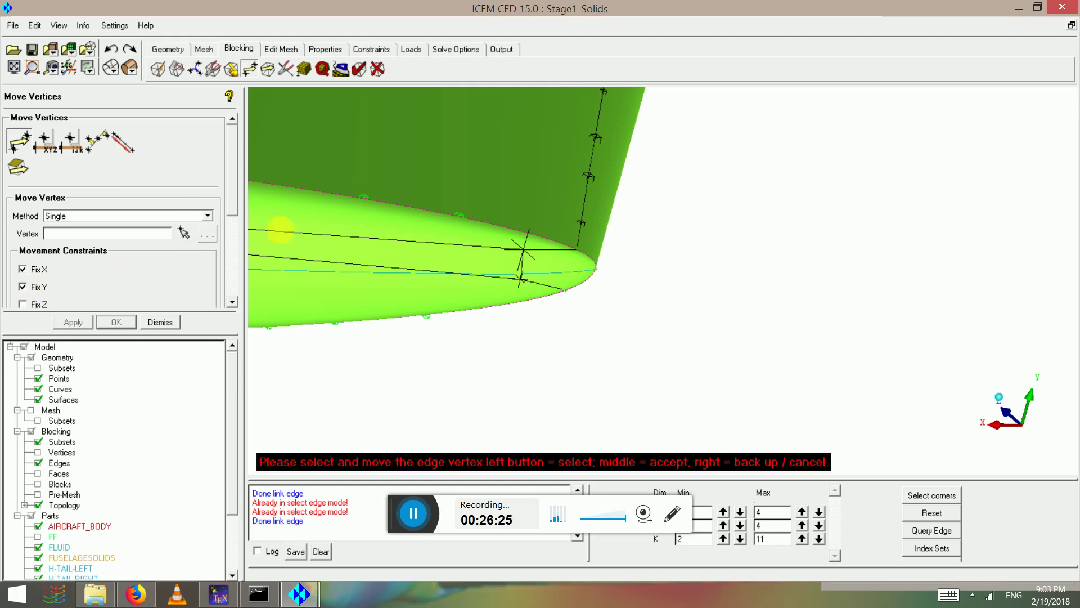
pyautogui.scroll(3, 402, 234)
pyautogui.moveTo(419, 213); pyautogui.dragTo(445, 277)
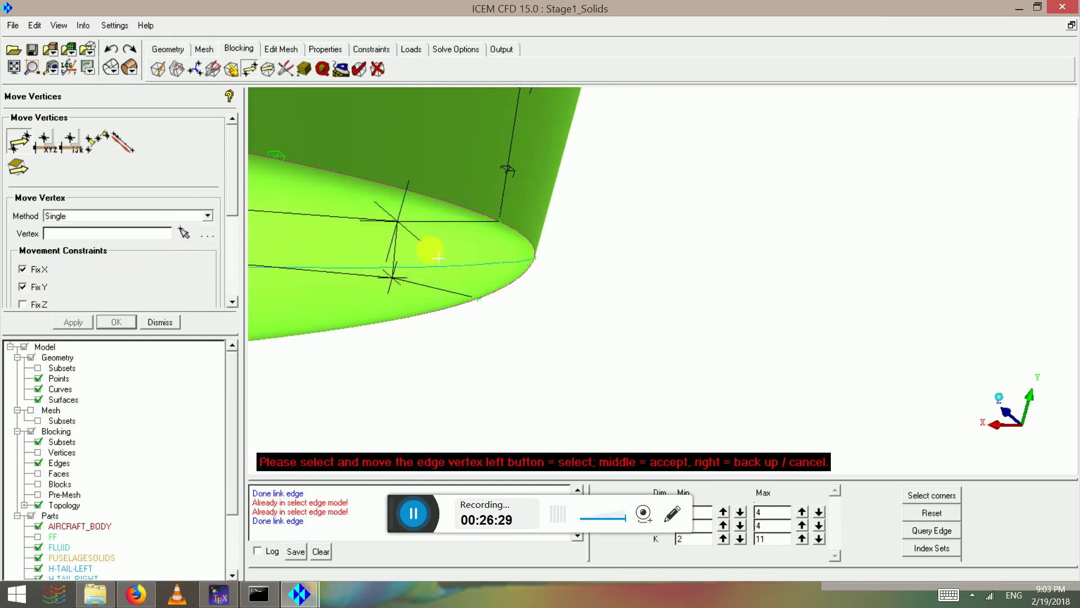
pyautogui.middleClick(130, 235)
pyautogui.click(182, 233)
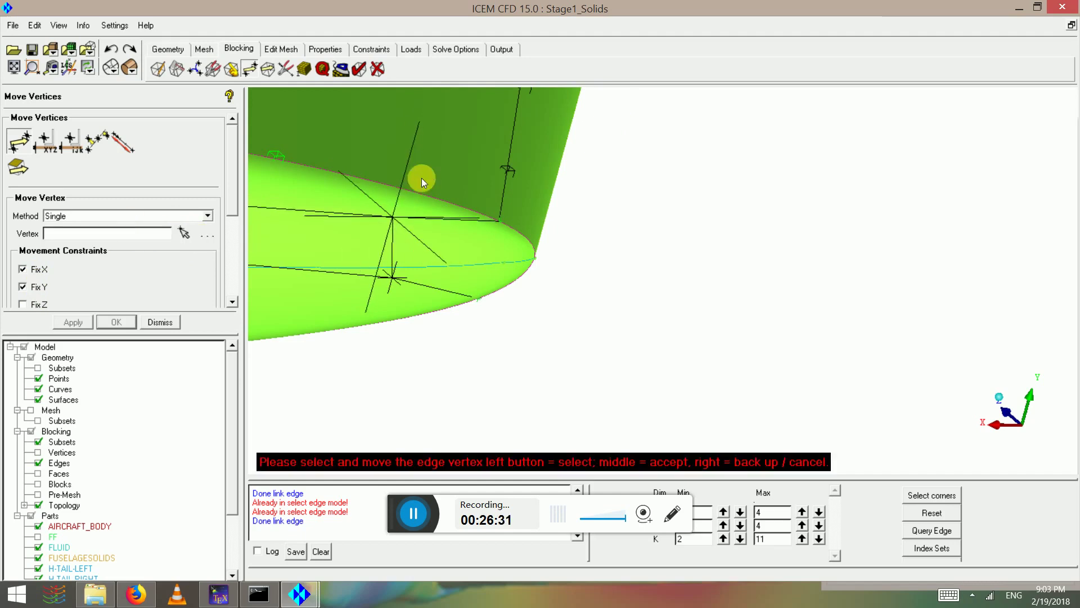
pyautogui.moveTo(421, 178); pyautogui.dragTo(409, 250)
pyautogui.scroll(-4, 658, 268)
pyautogui.middleClick(649, 225)
pyautogui.scroll(-1, 548, 298)
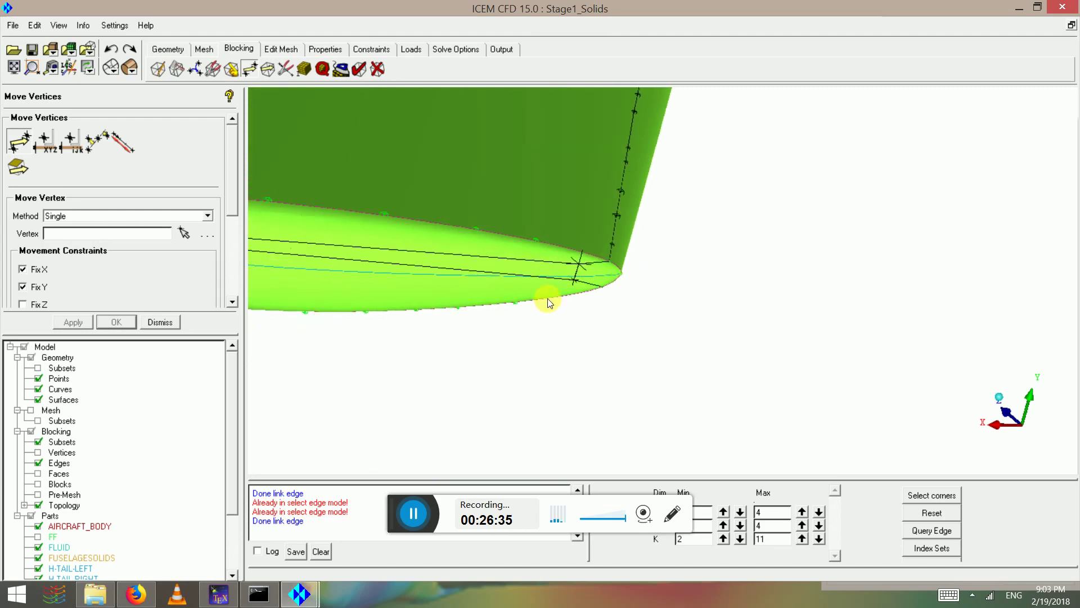
# Step: Reposition the -Z wing's upper and lower tip-cap vertices closer to the leading edge, fixing only Z
pyautogui.moveTo(548, 299); pyautogui.dragTo(501, 271)
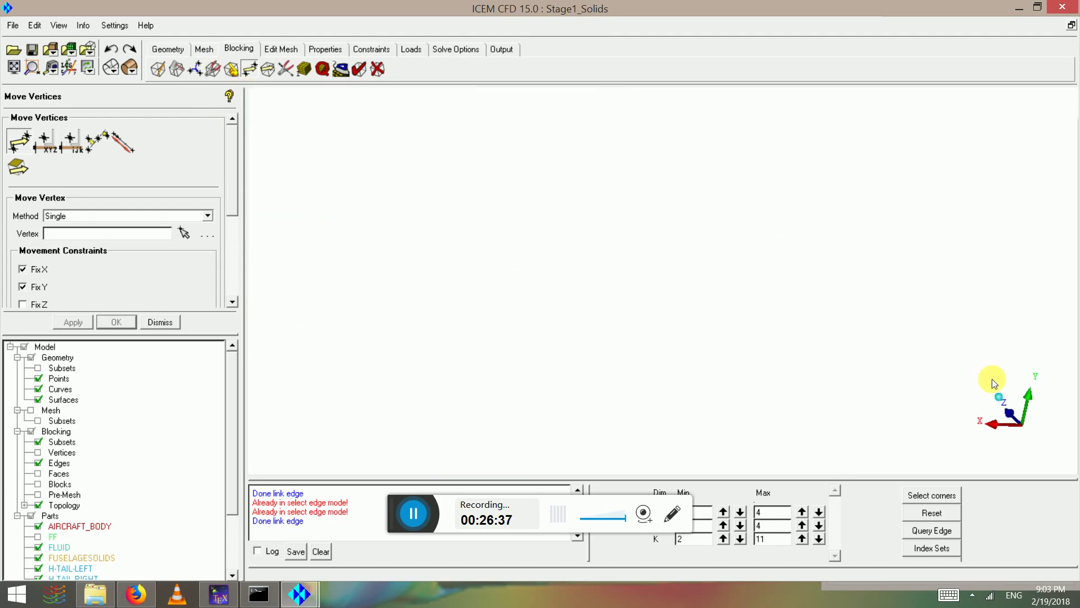
pyautogui.moveTo(655, 259); pyautogui.dragTo(629, 249)
pyautogui.scroll(8, 619, 256)
pyautogui.moveTo(612, 239); pyautogui.dragTo(549, 290, button='middle')
pyautogui.scroll(6, 794, 268)
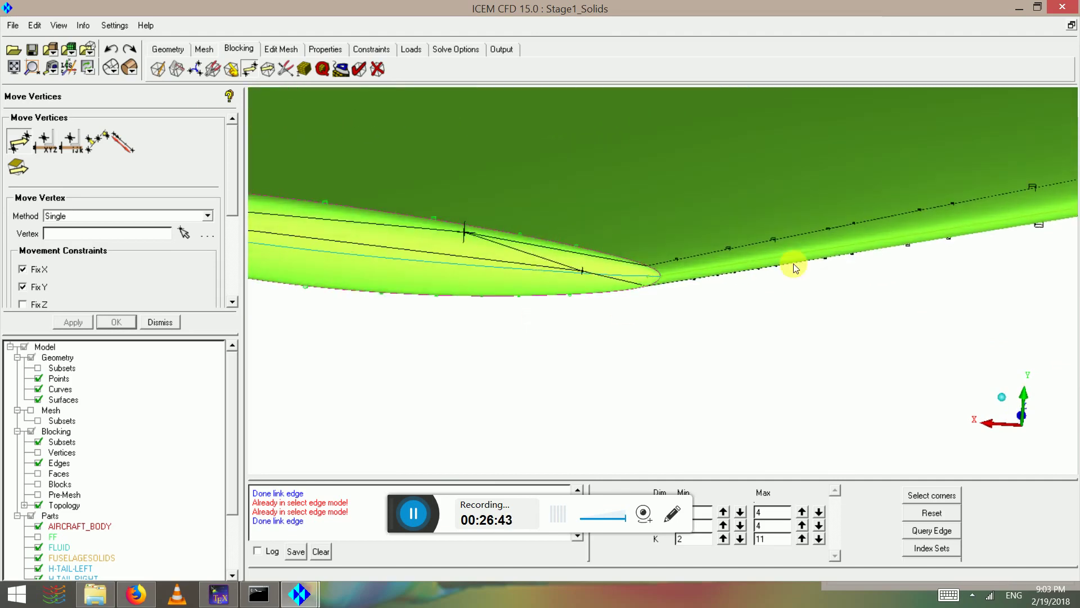
pyautogui.scroll(2, 823, 360)
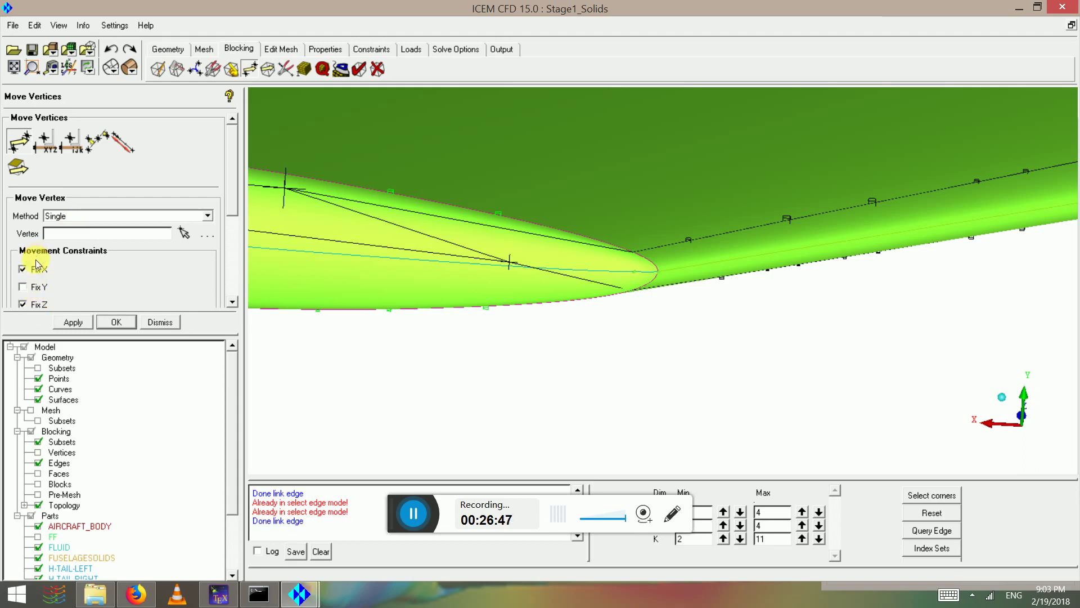
pyautogui.click(183, 235)
pyautogui.moveTo(509, 261); pyautogui.dragTo(581, 288)
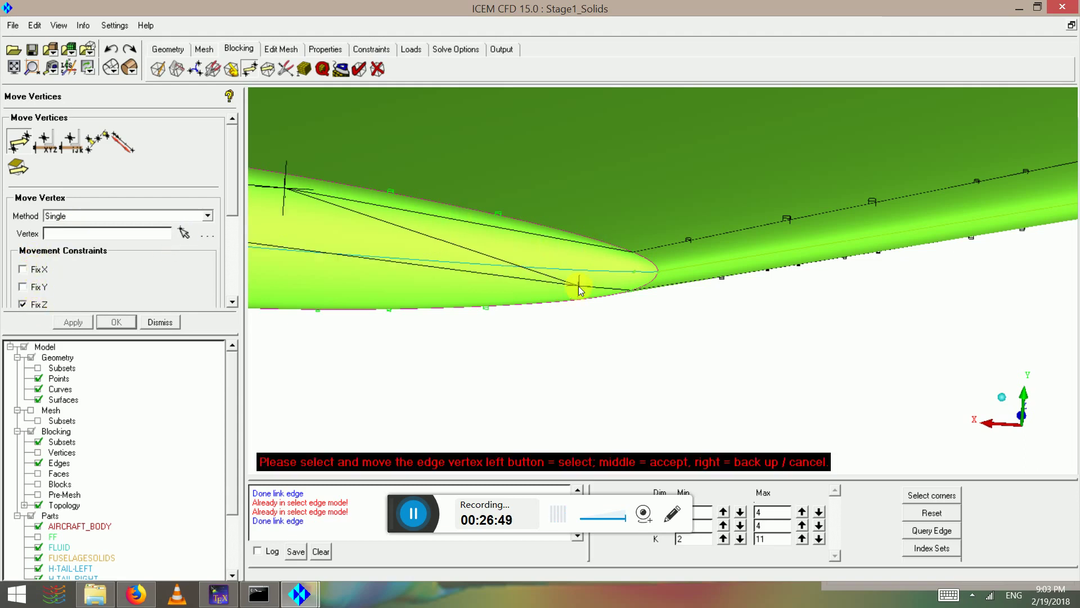
pyautogui.moveTo(286, 188); pyautogui.dragTo(414, 231)
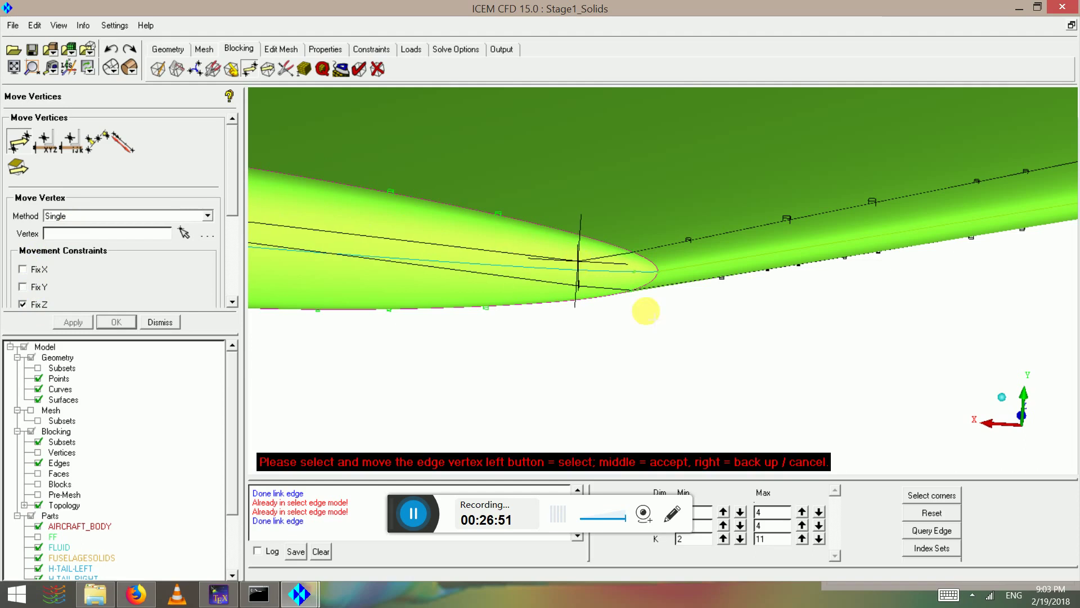
pyautogui.scroll(2, 556, 260)
pyautogui.moveTo(561, 255); pyautogui.dragTo(565, 252)
pyautogui.moveTo(519, 295); pyautogui.dragTo(562, 284)
pyautogui.scroll(2, 560, 284)
pyautogui.middleClick(514, 276)
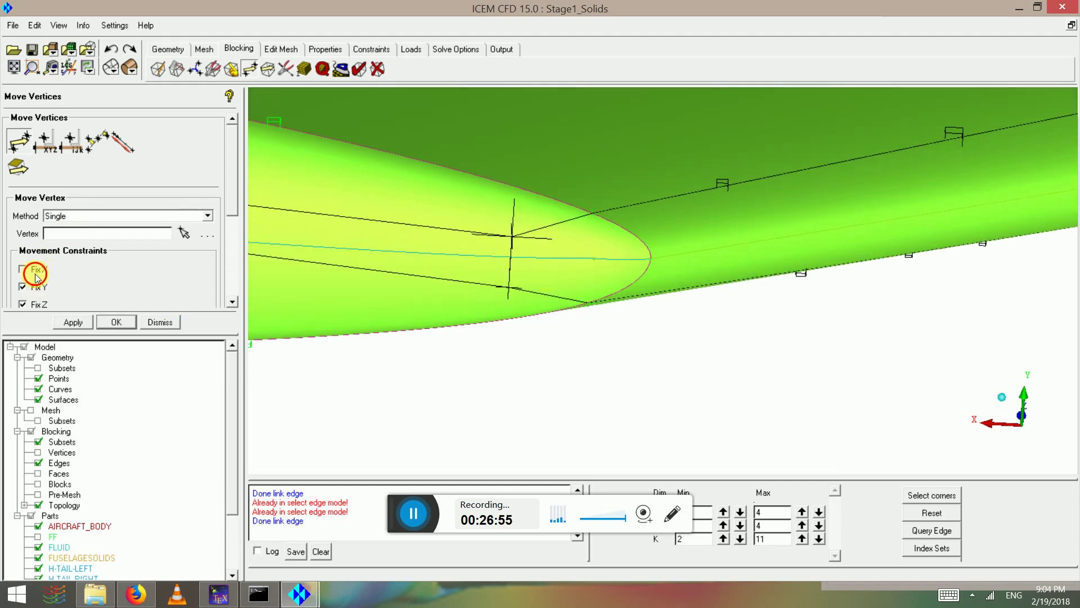
# Step: Fine-tune the upper tip-cap vertex along Z with X and Y fixed so it lines up with the lower one
pyautogui.click(184, 232)
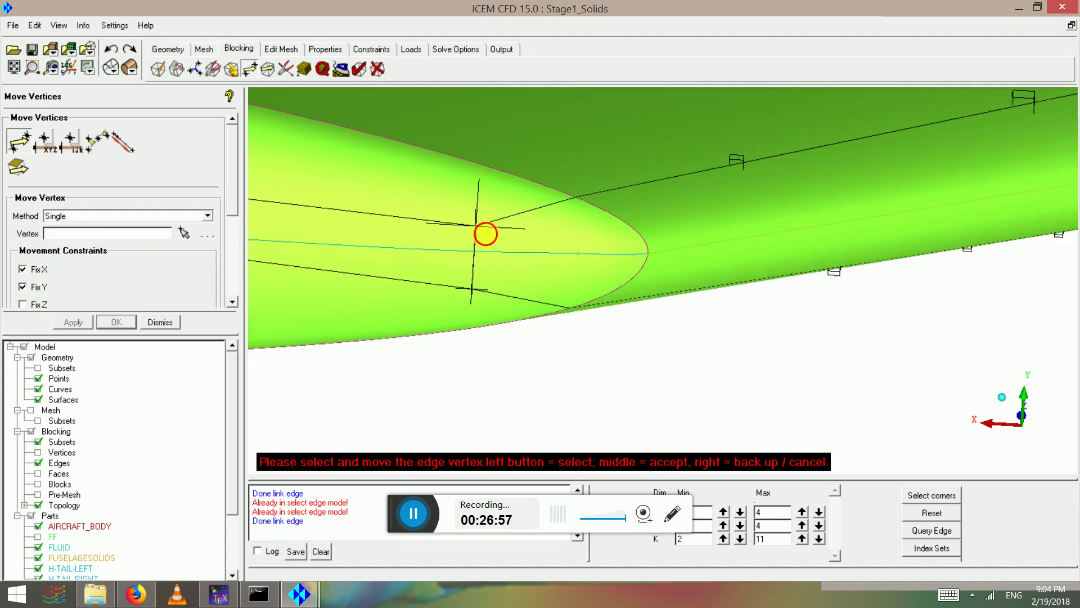
pyautogui.moveTo(482, 234); pyautogui.dragTo(617, 218)
pyautogui.middleClick(518, 236)
pyautogui.click(187, 235)
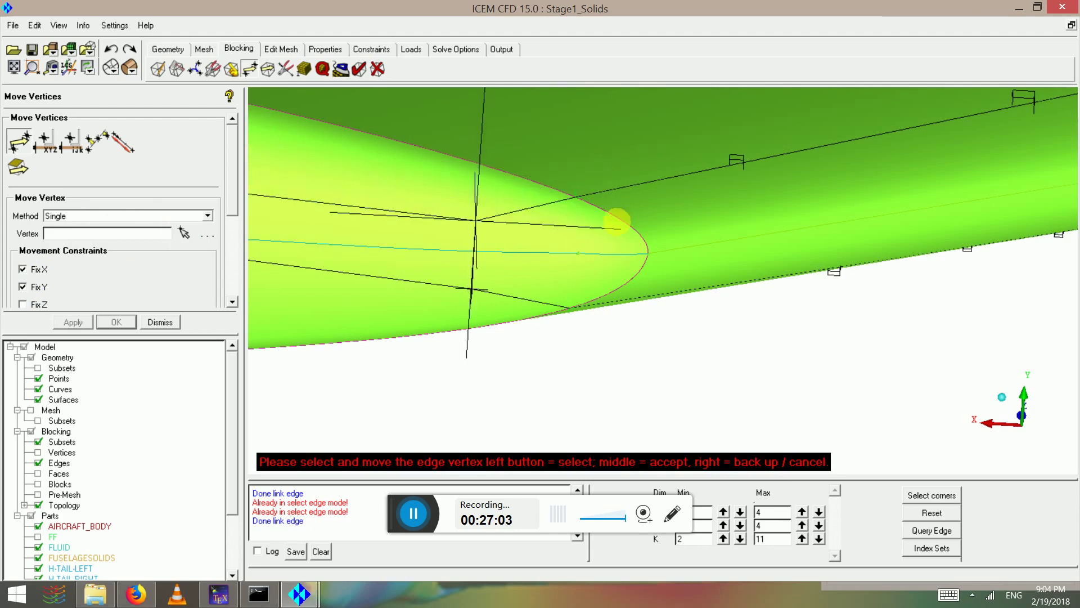
pyautogui.scroll(-1, 536, 254)
pyautogui.moveTo(536, 254); pyautogui.dragTo(520, 250)
pyautogui.scroll(-1, 518, 251)
pyautogui.middleClick(517, 250)
pyautogui.scroll(-4, 602, 272)
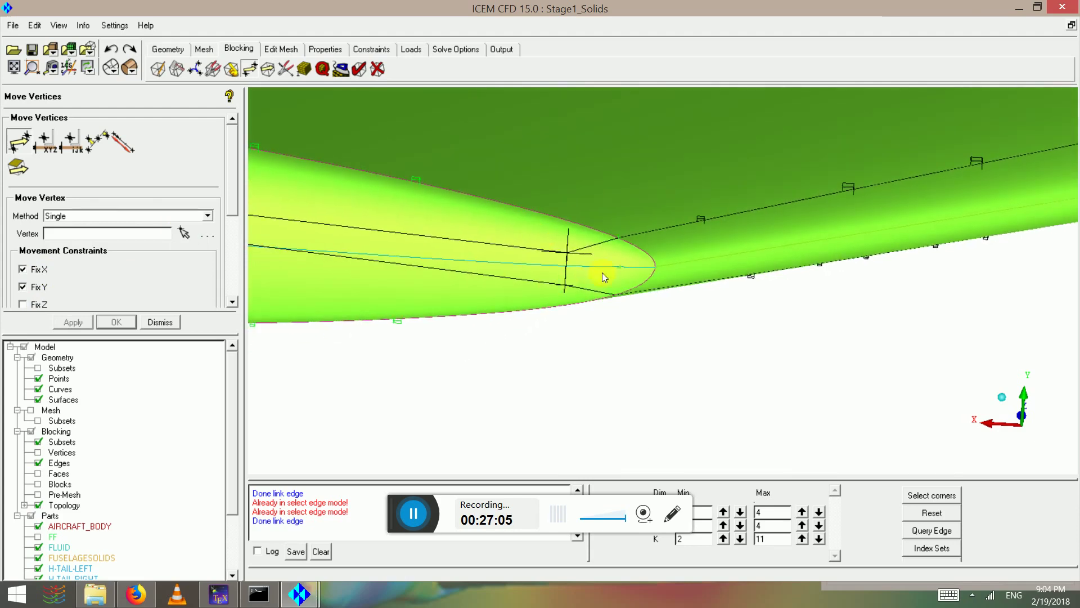
# Step: Link the -Z wing's lower outer tip-cap edge to the shape of the lower tip airfoil edge with a factor of 1.0
pyautogui.moveTo(322, 253); pyautogui.dragTo(1073, 309, button='middle')
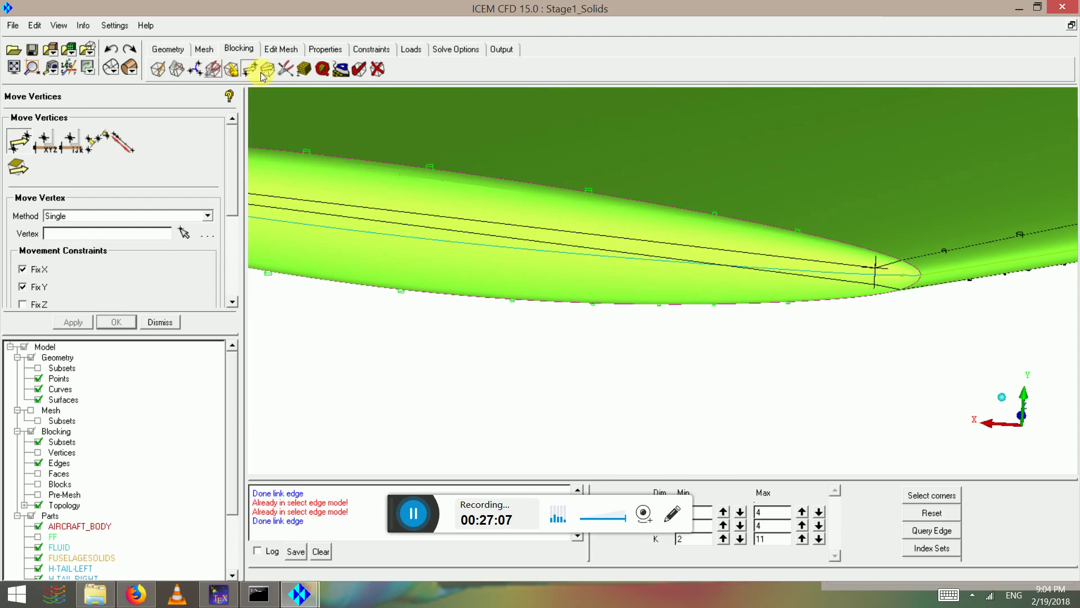
pyautogui.click(60, 151)
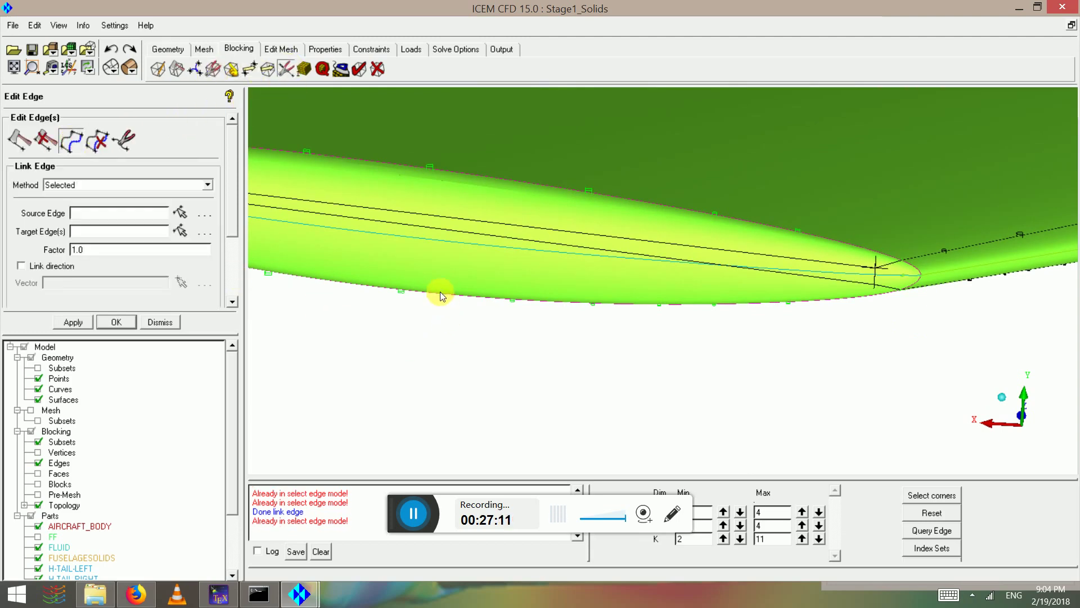
pyautogui.click(185, 216)
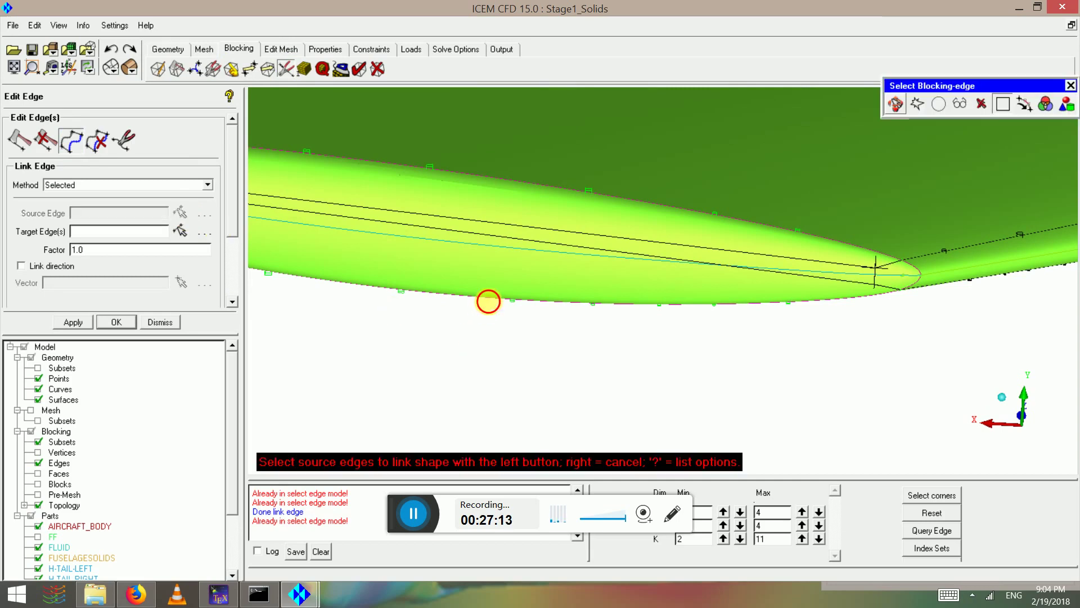
pyautogui.click(488, 301)
pyautogui.click(529, 239)
pyautogui.middleClick(527, 241)
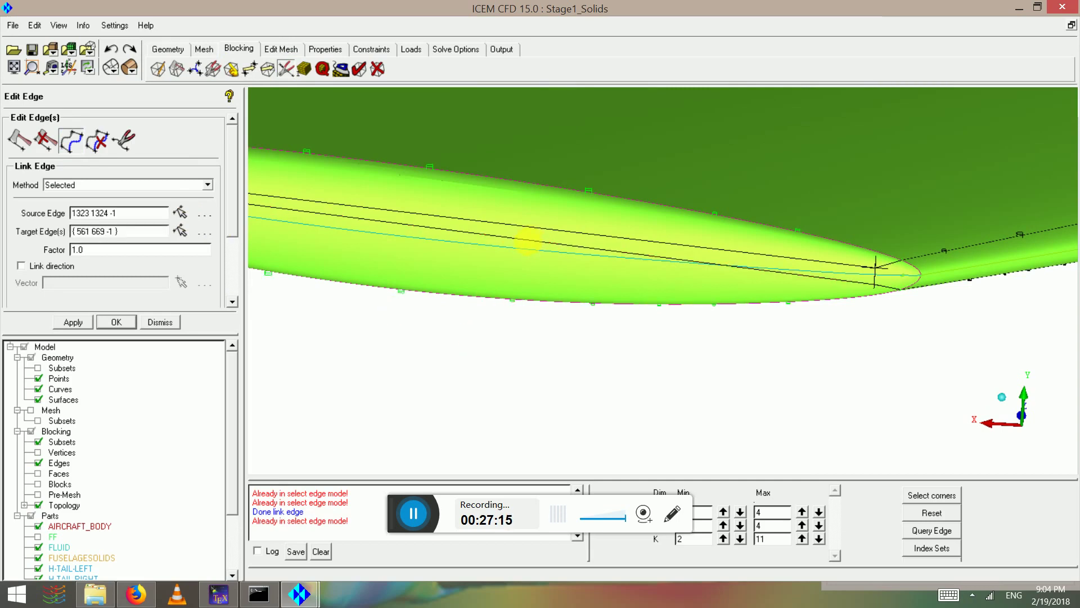
# Step: Link the -Z wing's upper outer tip-cap edge to the shape of the upper tip airfoil edge with a factor of 1.0
pyautogui.click(604, 201)
pyautogui.click(579, 222)
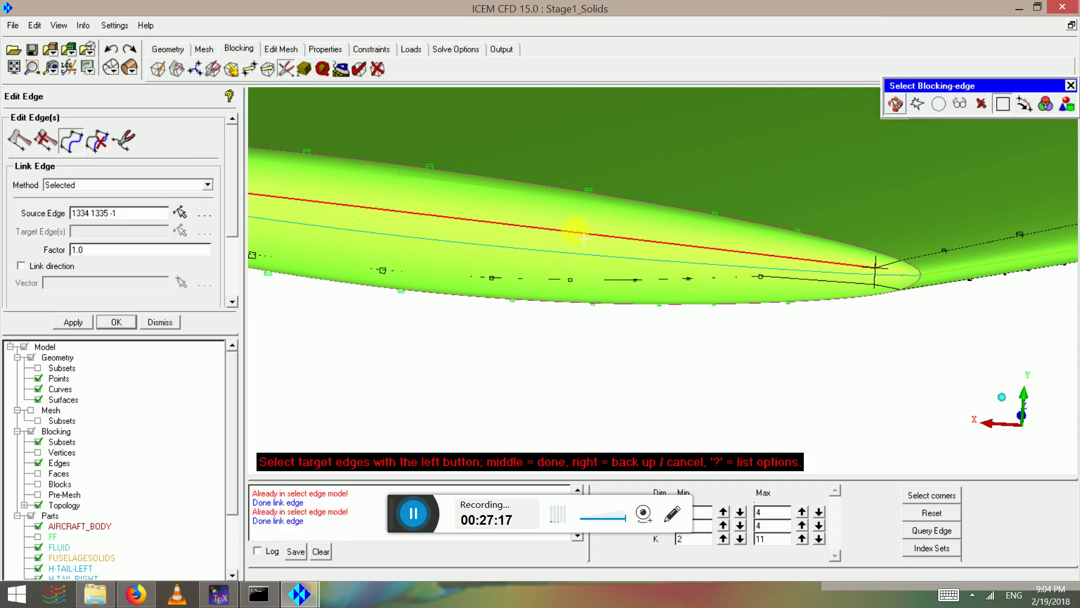
pyautogui.middleClick(578, 222)
pyautogui.scroll(-5, 577, 244)
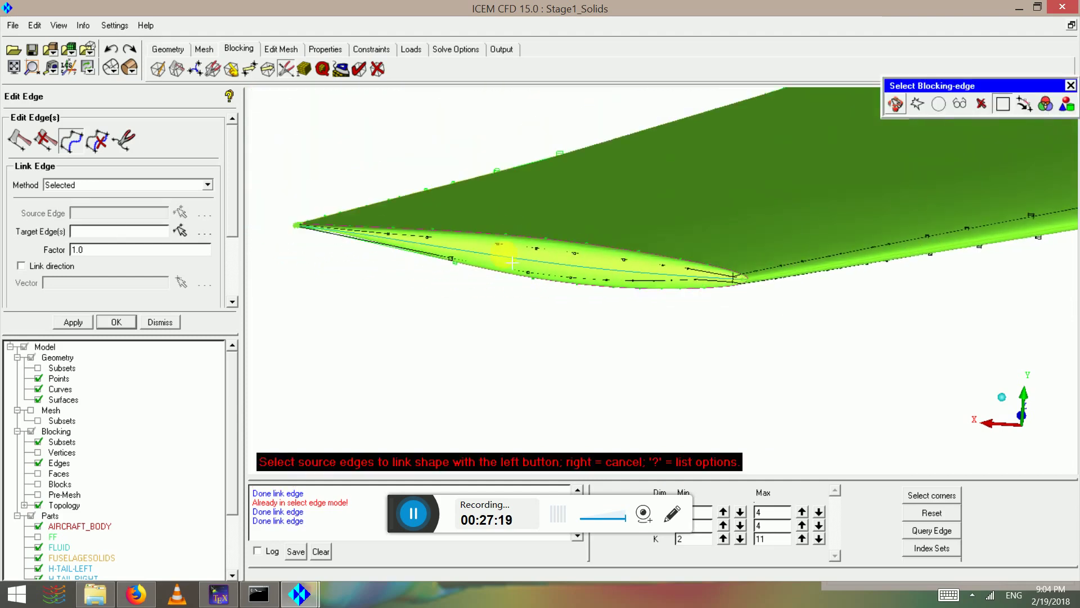
pyautogui.rightClick(474, 257)
# Step: Hide the surfaces and reset the index ranges to display the full blocking around the fuselage and wings
pyautogui.scroll(-2, 484, 253)
pyautogui.moveTo(491, 247); pyautogui.dragTo(694, 323)
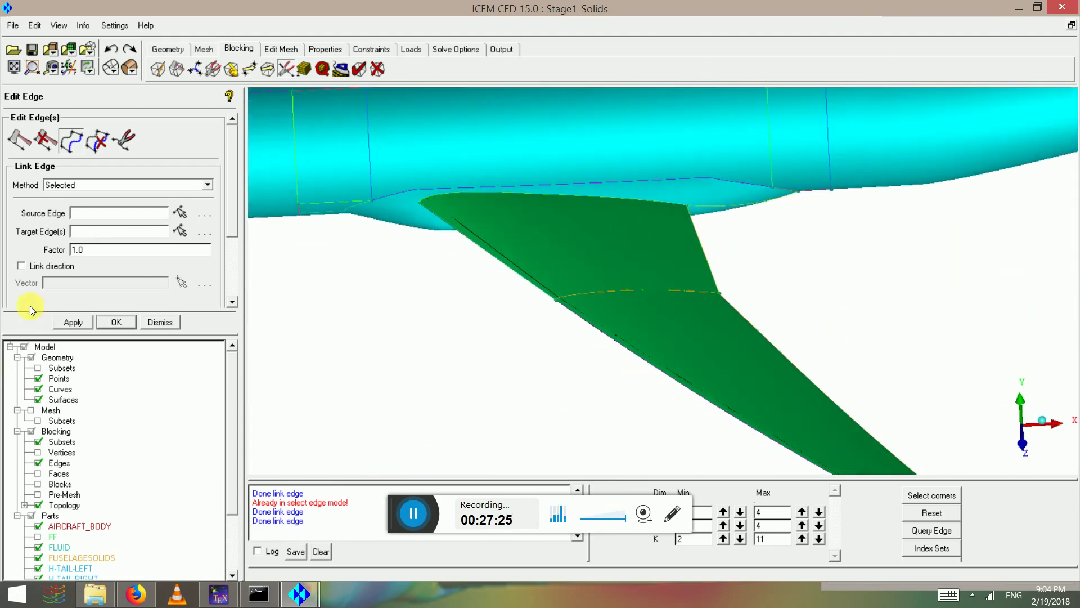
pyautogui.click(38, 400)
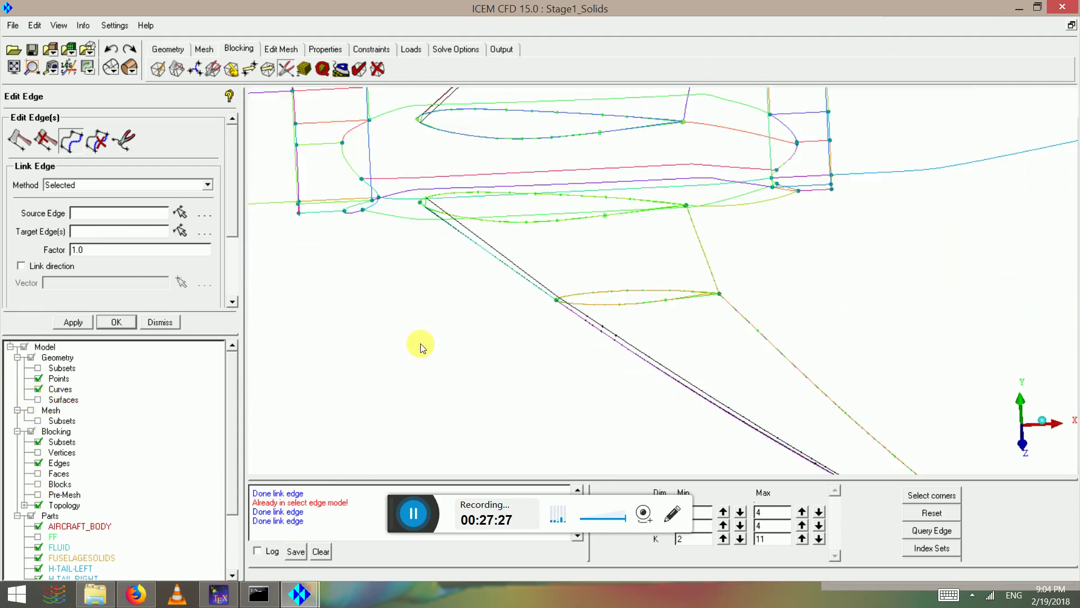
pyautogui.moveTo(414, 342); pyautogui.dragTo(542, 217)
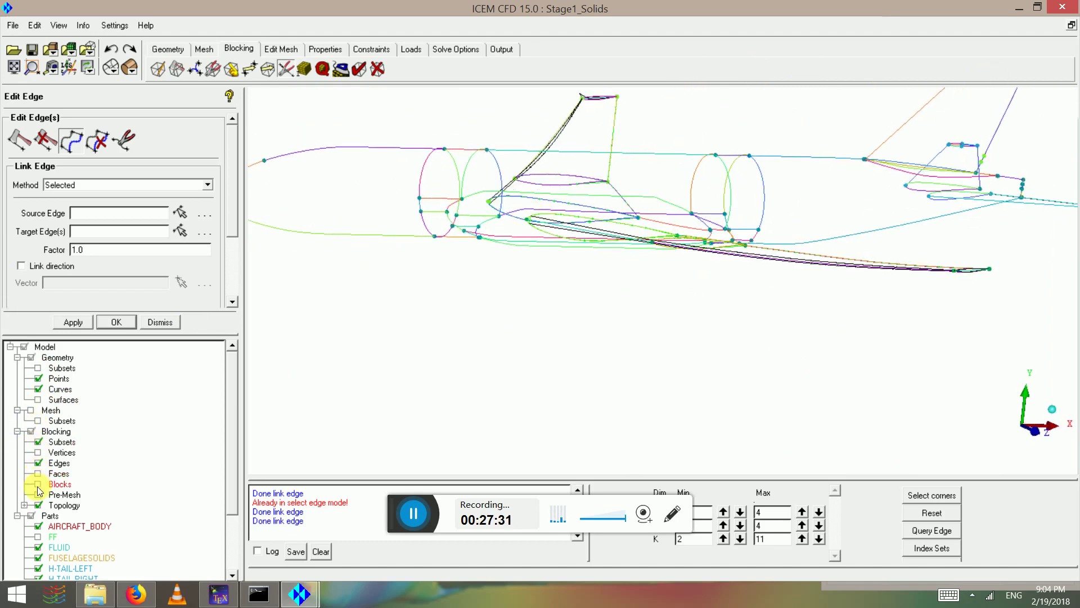
pyautogui.click(921, 513)
pyautogui.moveTo(670, 251); pyautogui.dragTo(782, 264)
pyautogui.scroll(4, 405, 299)
pyautogui.moveTo(945, 256); pyautogui.dragTo(544, 298)
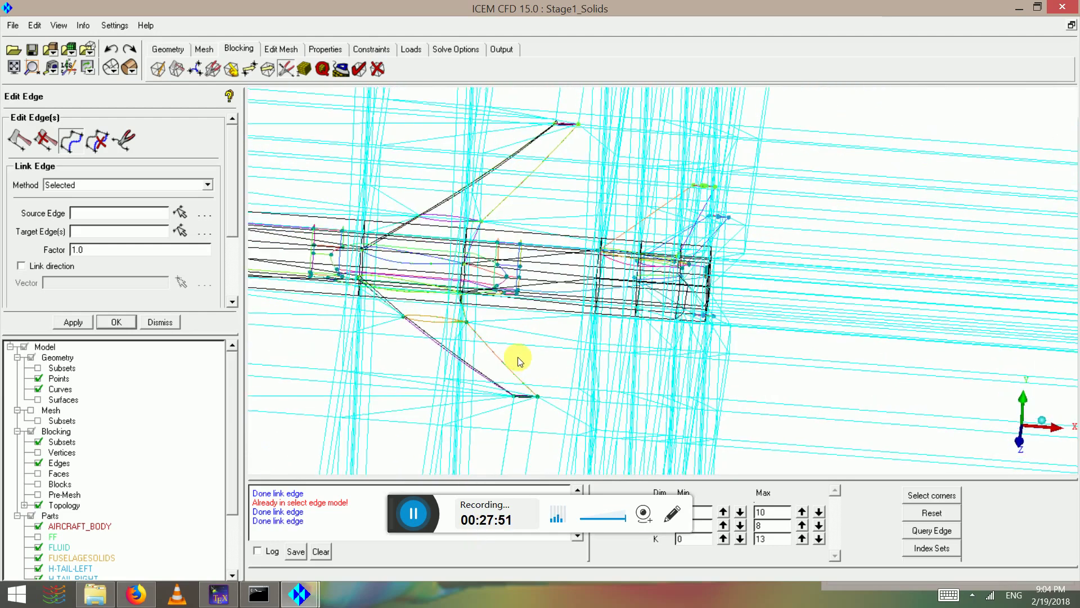
pyautogui.moveTo(308, 264); pyautogui.dragTo(570, 470, button='middle')
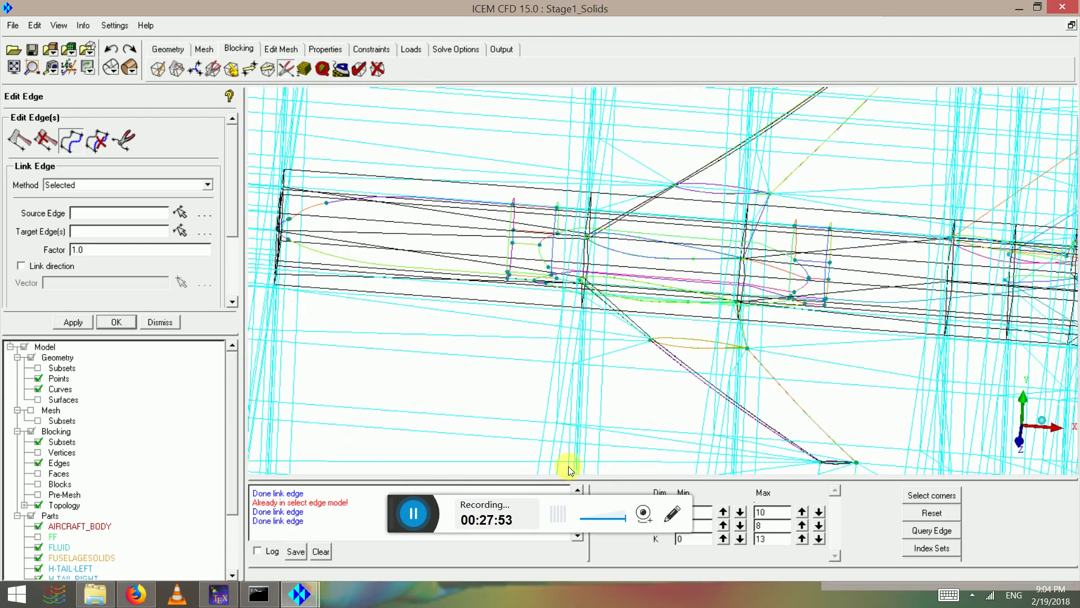